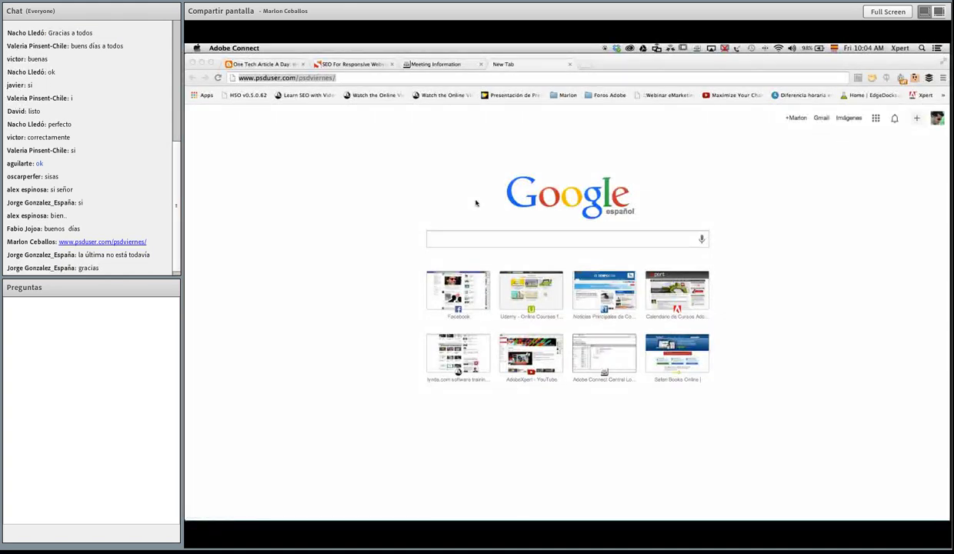
# Step: Put away the browser windows and launch Adobe Photoshop Lightroom 5
pyautogui.click(336, 193)
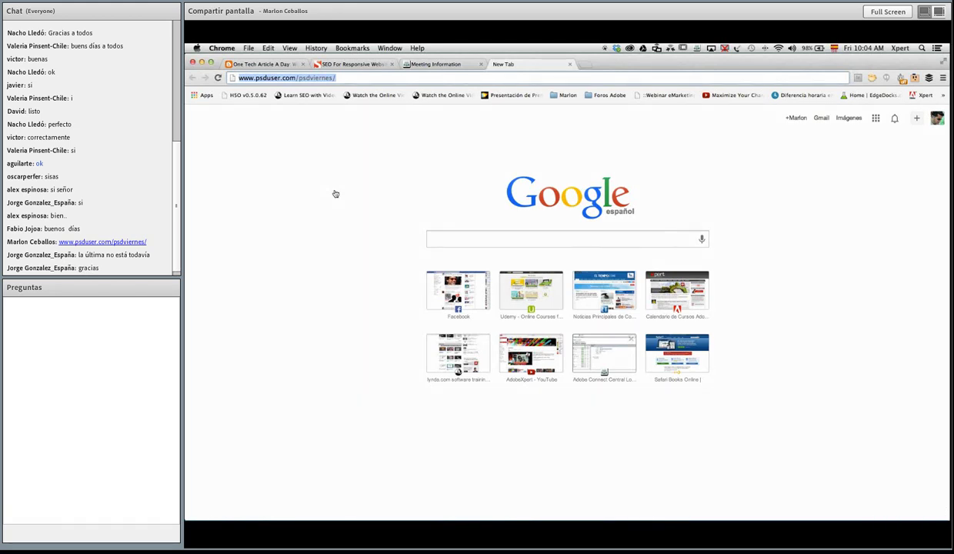
pyautogui.press('super+n')
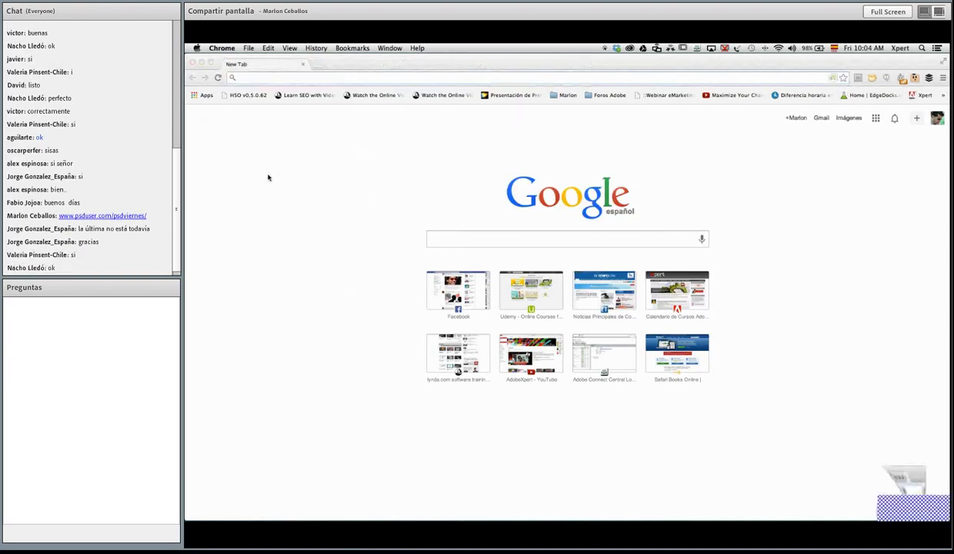
pyautogui.press('super+w')
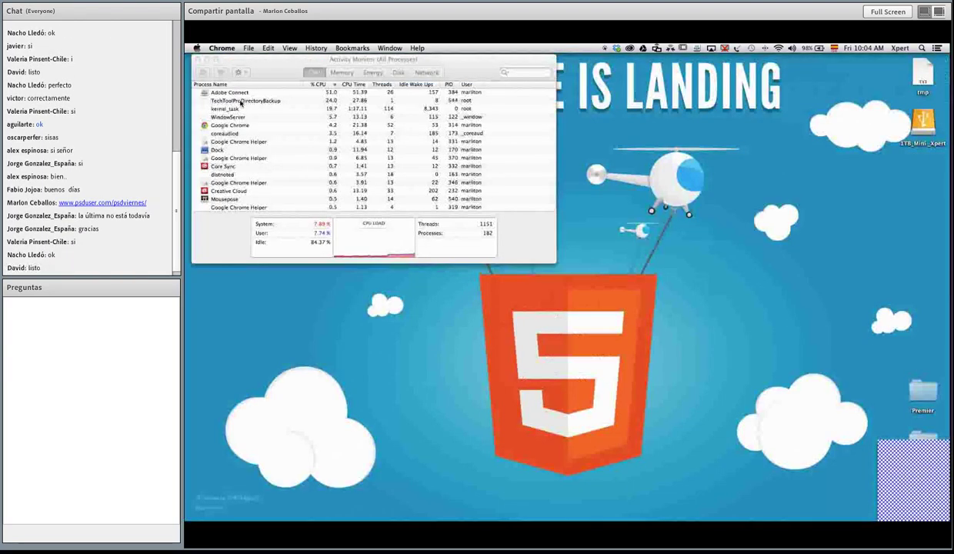
pyautogui.click(523, 367)
pyautogui.press('super+space')
pyautogui.write('li')
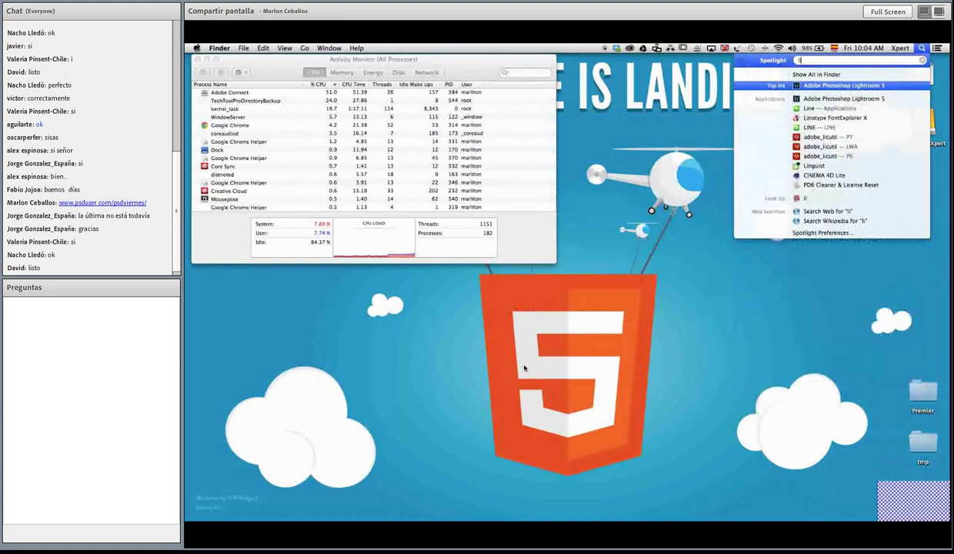
pyautogui.press('Return')
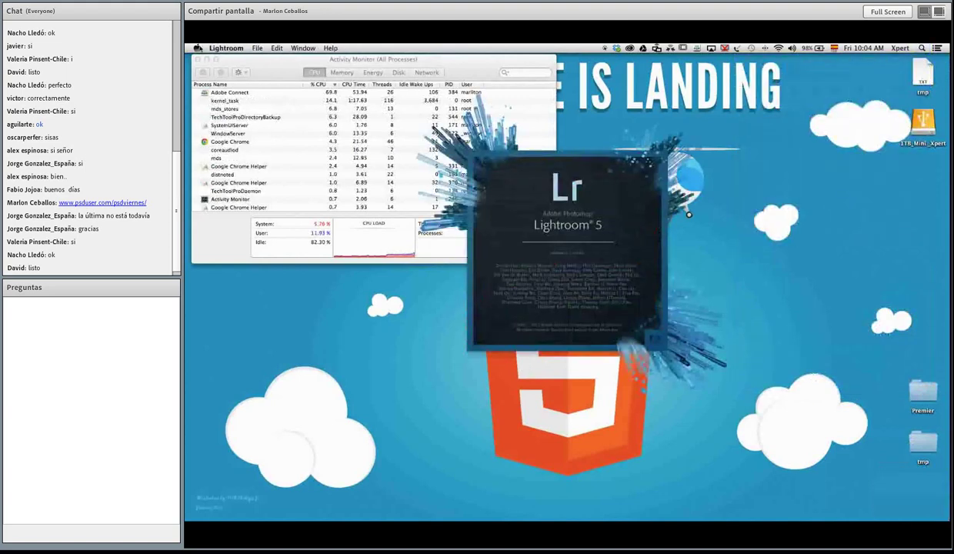
pyautogui.click(197, 47)
pyautogui.click(212, 91)
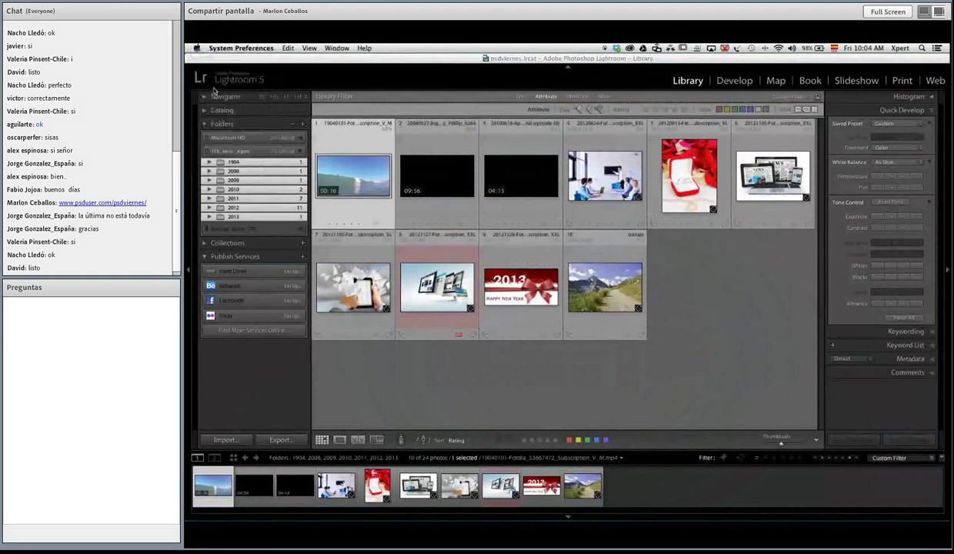
pyautogui.click(335, 89)
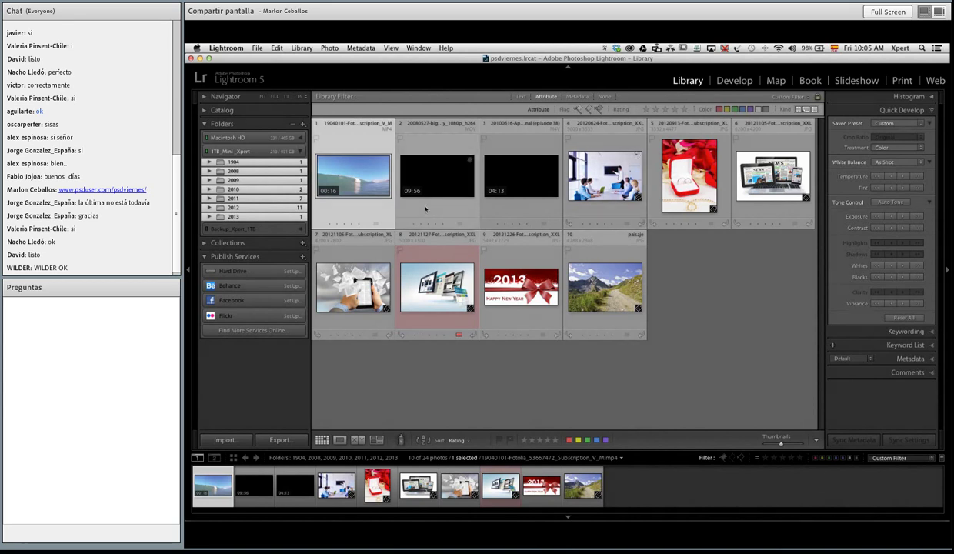
# Step: Collapse the Folders and Publish Services sections, deselect the photos, and expand Collections to show the smart collections
pyautogui.click(206, 124)
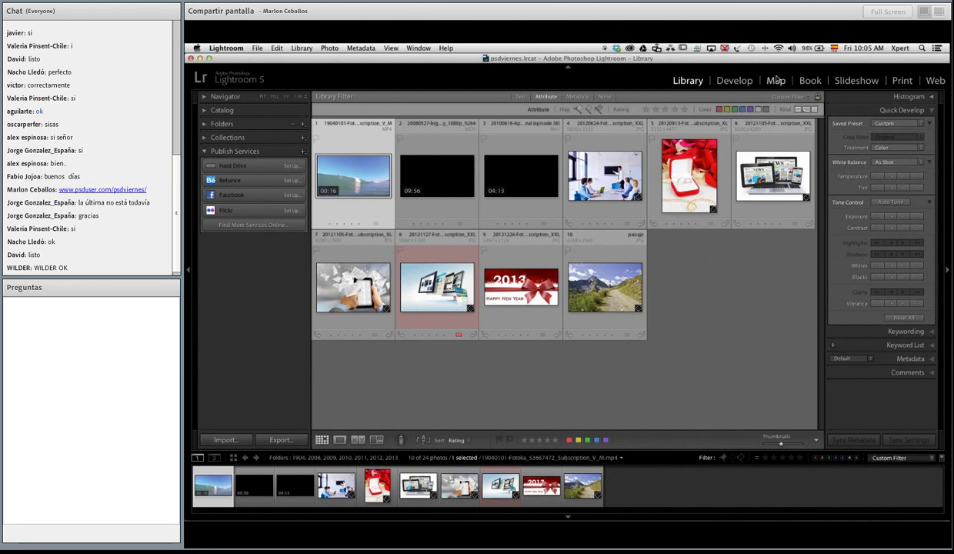
pyautogui.click(723, 290)
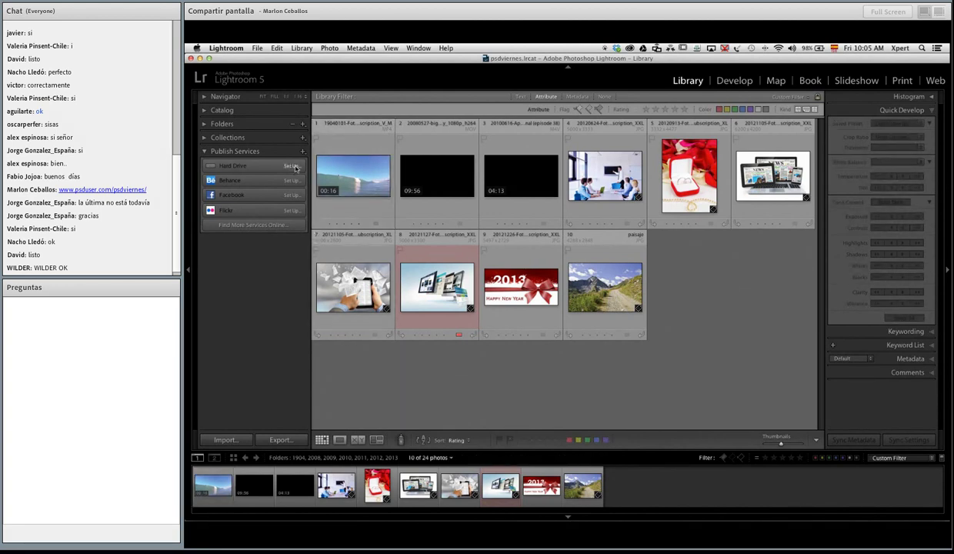
pyautogui.click(206, 97)
pyautogui.click(206, 97)
pyautogui.click(204, 110)
pyautogui.click(205, 110)
pyautogui.click(207, 138)
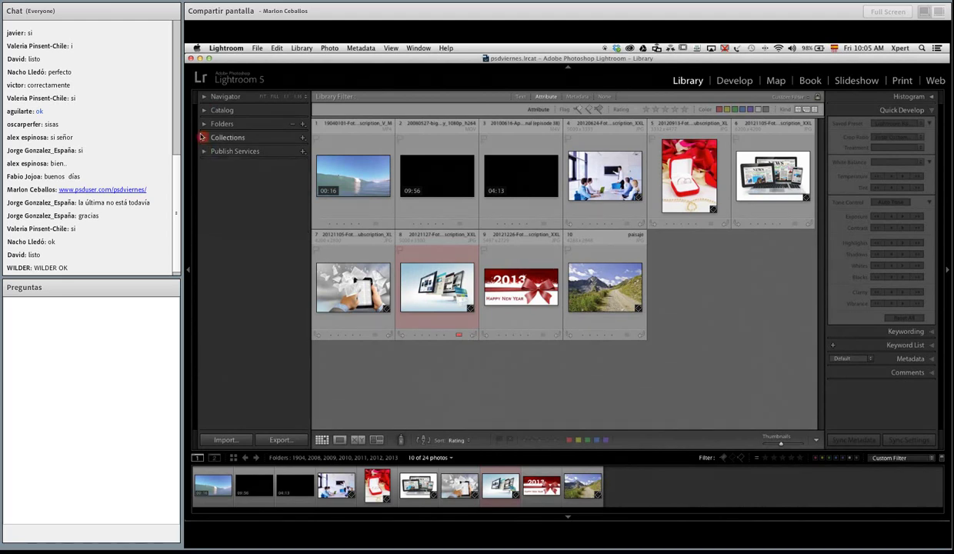
pyautogui.click(233, 258)
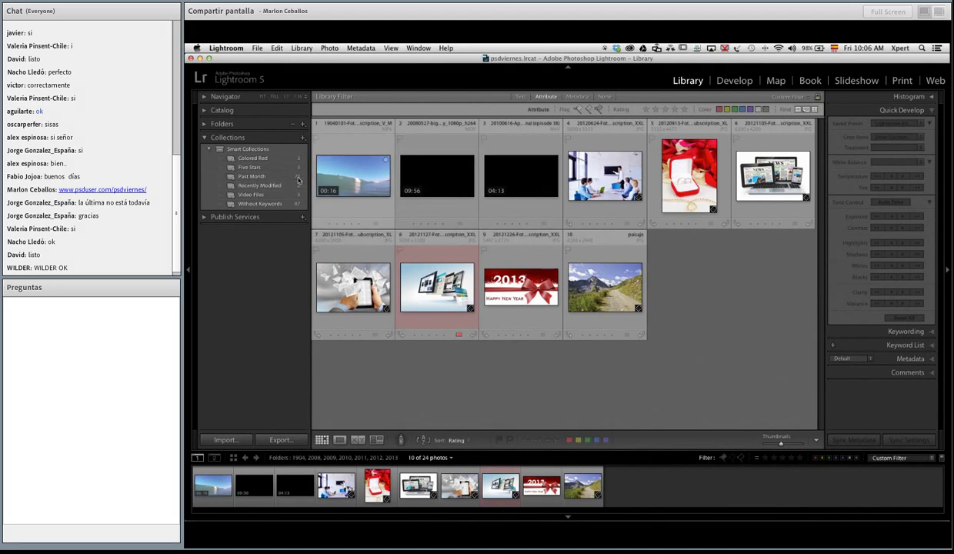
# Step: Select the year folders 1904 through 2013 on the 1TB_Mini_Xpert drive and collapse that drive's folder list
pyautogui.click(205, 124)
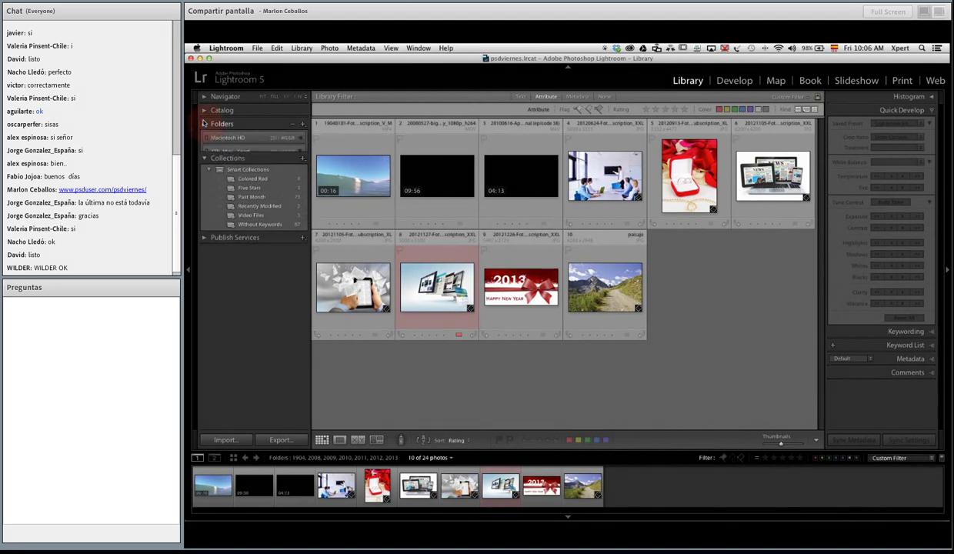
pyautogui.click(233, 162)
pyautogui.keyDown('shift'); pyautogui.click(234, 209); pyautogui.keyUp('shift')
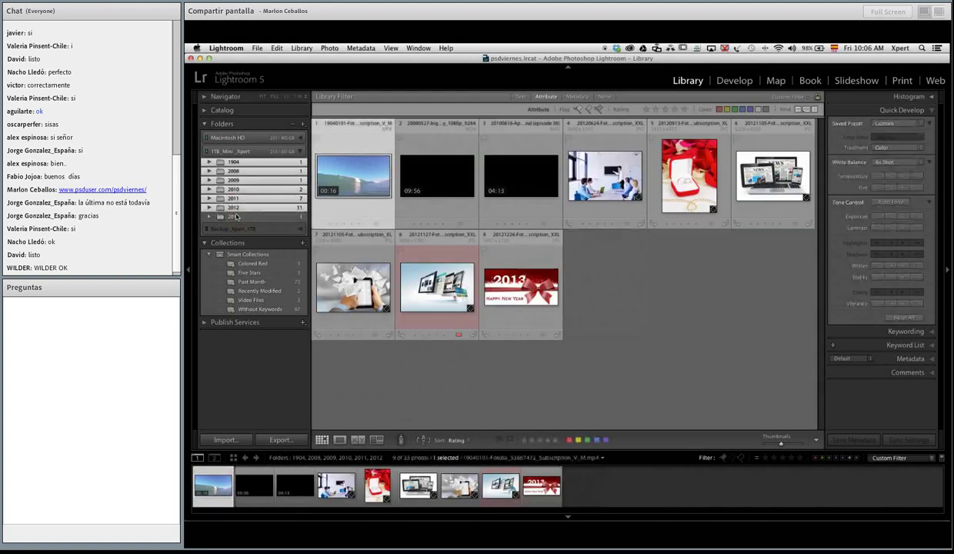
pyautogui.keyDown('shift'); pyautogui.click(234, 216); pyautogui.keyUp('shift')
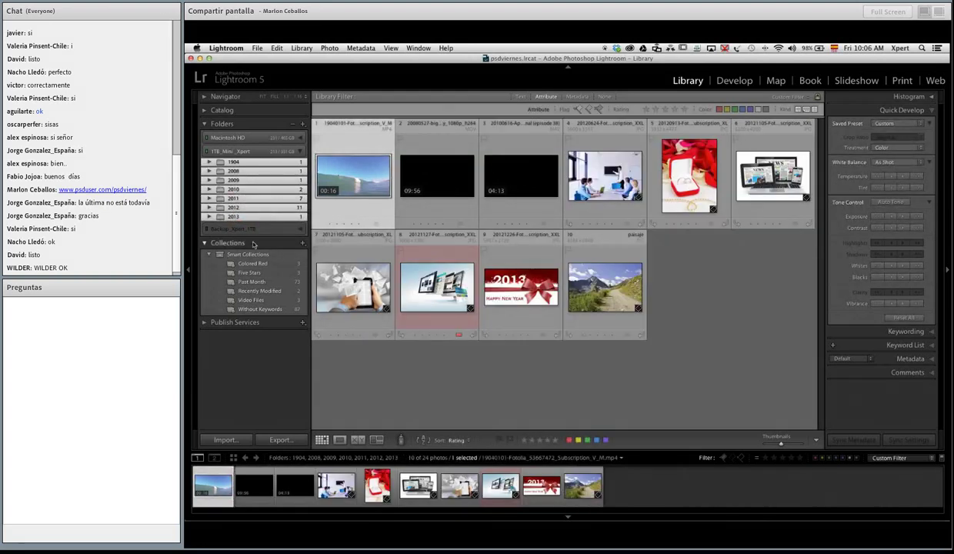
pyautogui.click(300, 151)
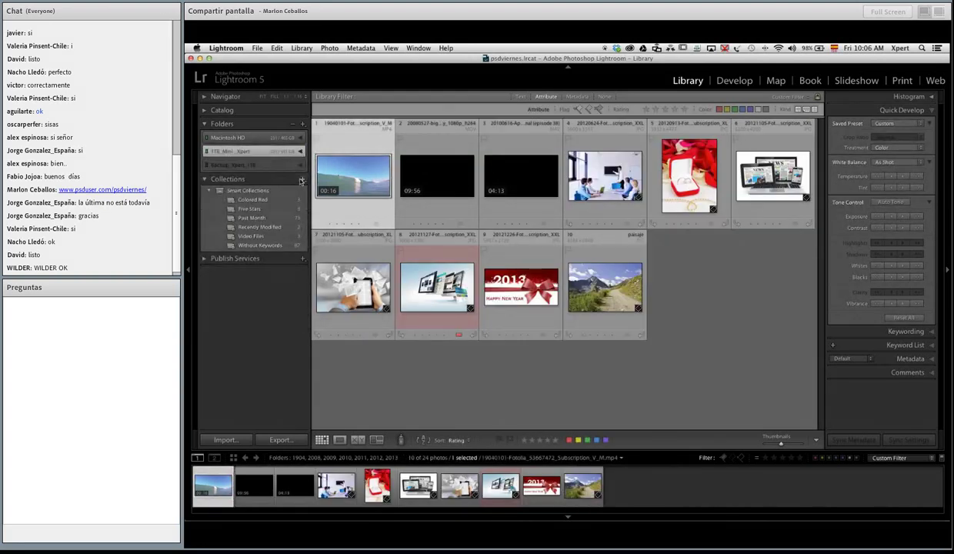
# Step: Fill in #psdviernes as the name of a new collection, copy that name, and cancel the creation
pyautogui.click(301, 180)
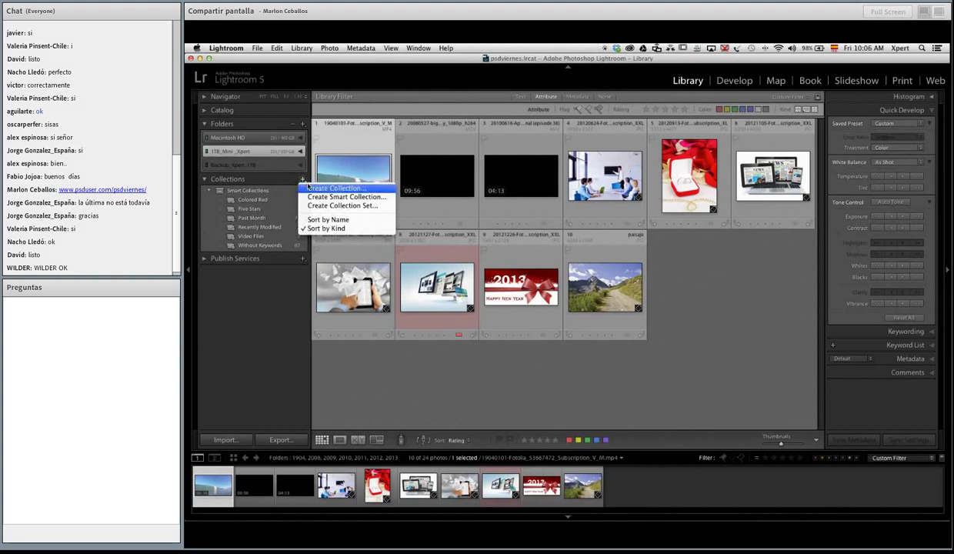
pyautogui.click(309, 187)
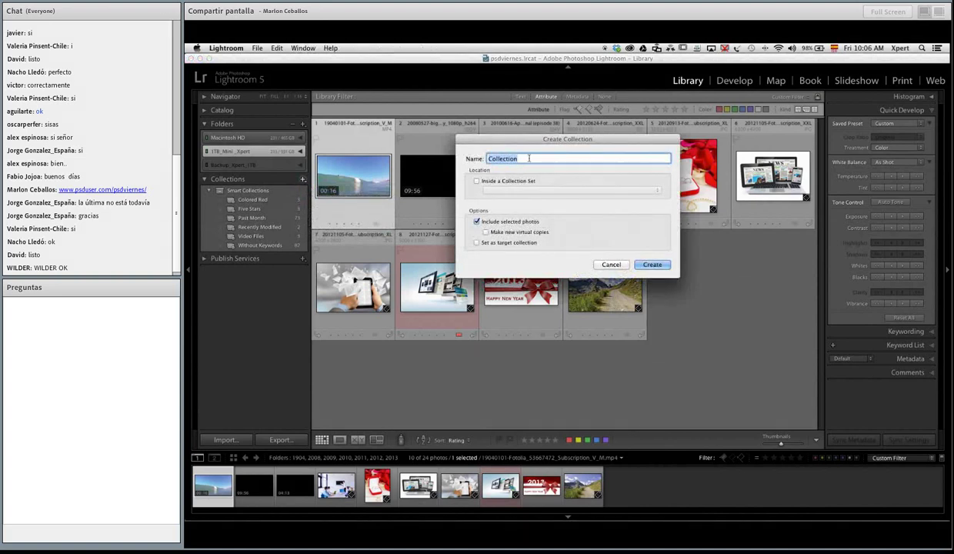
pyautogui.write('p')
pyautogui.press('BackSpace')
pyautogui.write('#psdv')
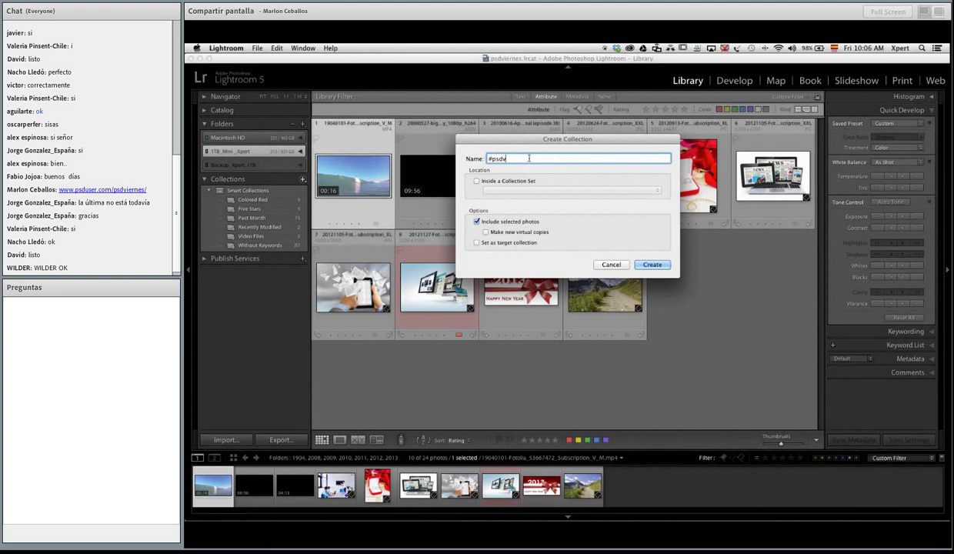
pyautogui.write('iernes')
pyautogui.tripleClick(536, 159)
pyautogui.press('super+c')
pyautogui.click(579, 231)
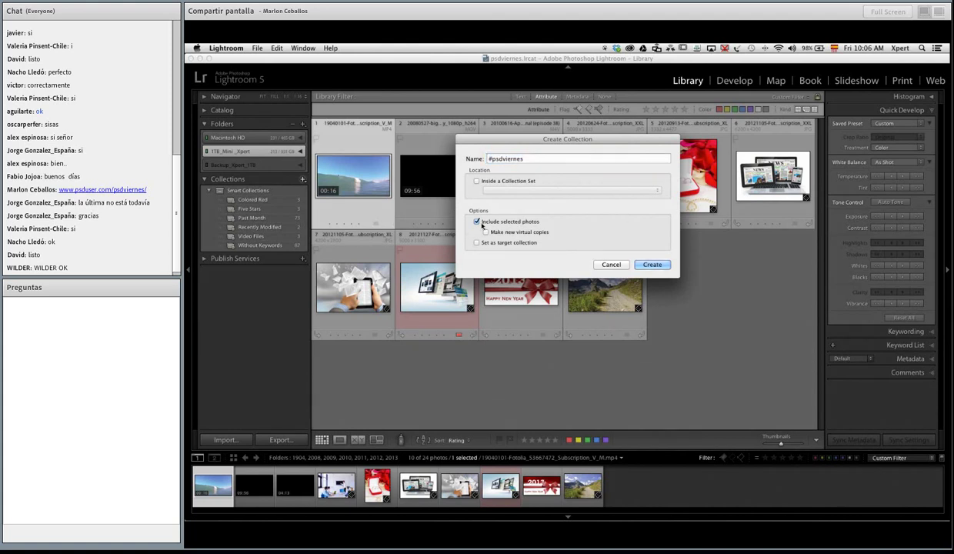
pyautogui.click(611, 264)
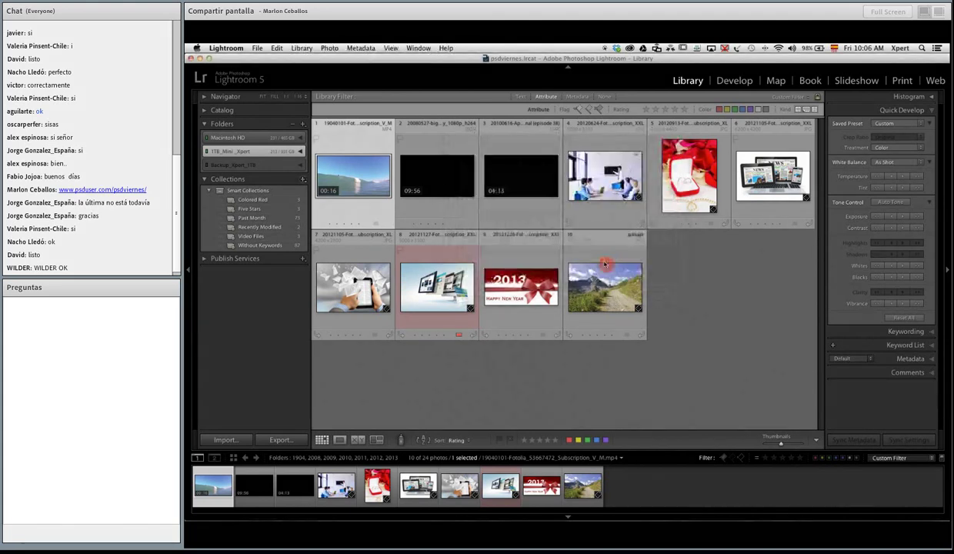
# Step: Create a top-level collection set named with the presenter's first name, starting with a capital letter
pyautogui.click(302, 179)
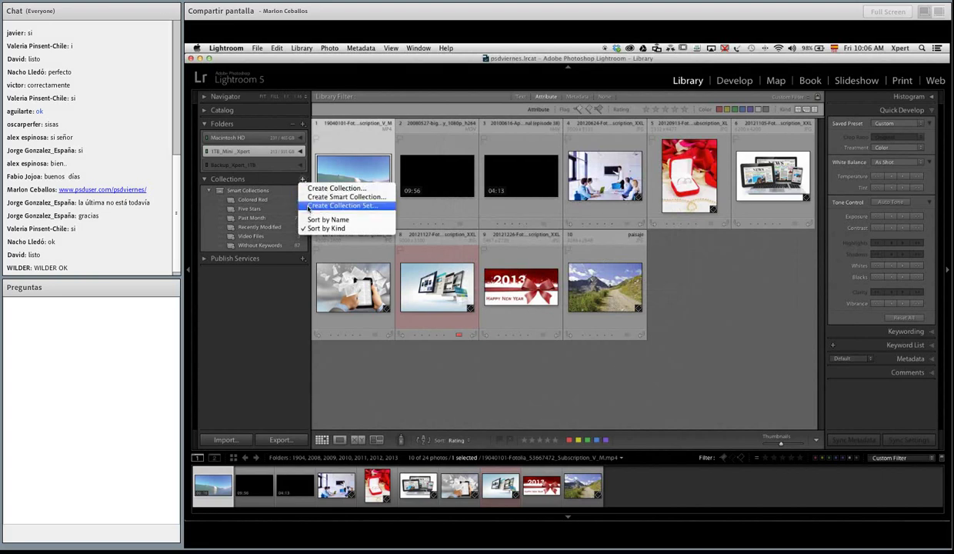
pyautogui.click(309, 206)
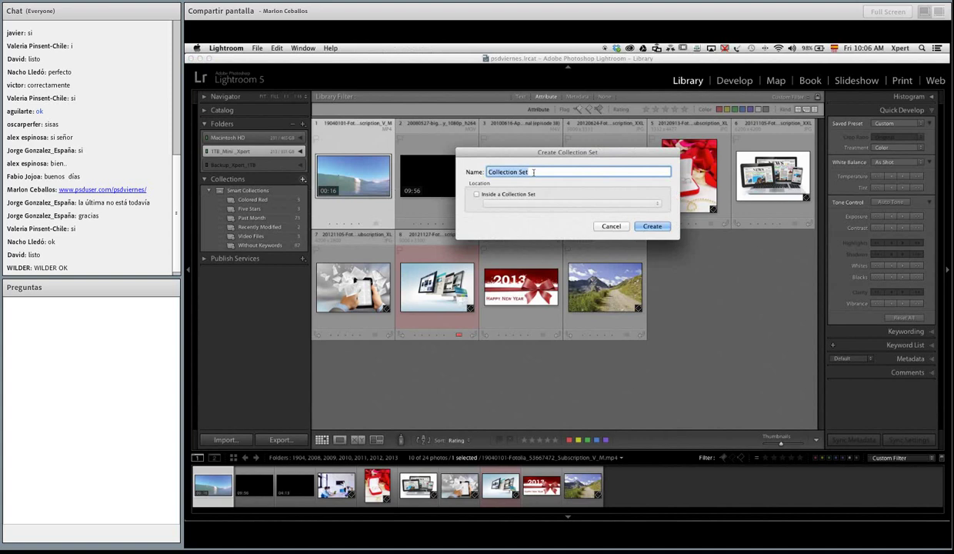
pyautogui.write('X')
pyautogui.press('BackSpace')
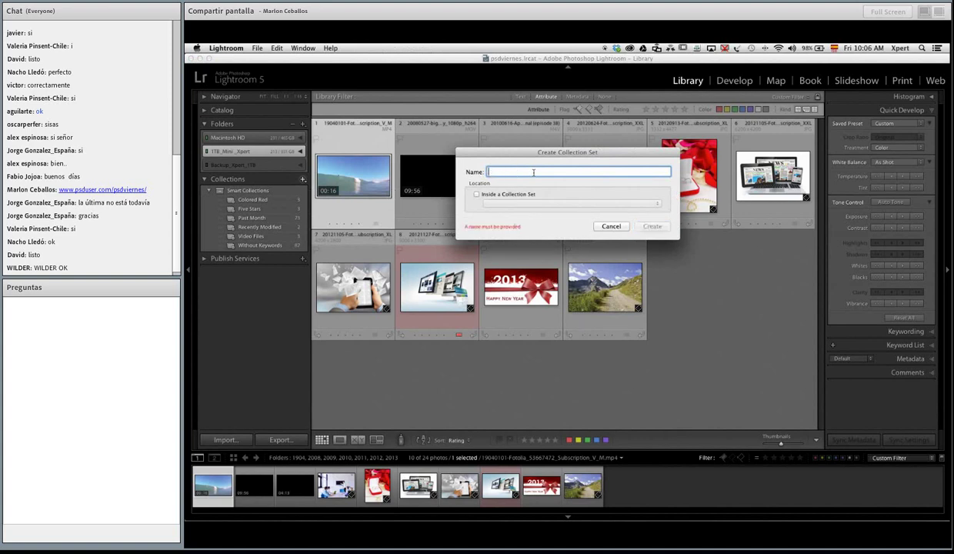
pyautogui.write('marlon')
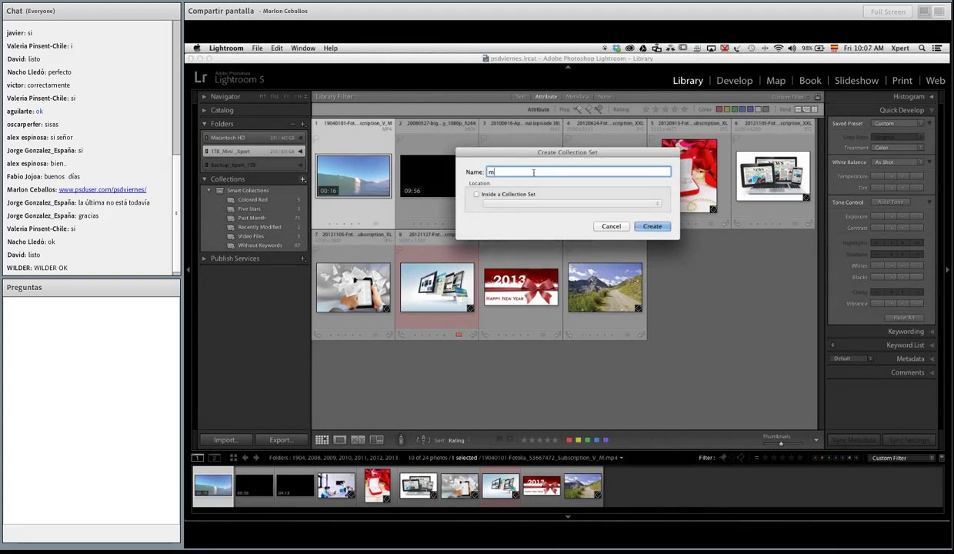
pyautogui.press('BackSpace')
pyautogui.press('BackSpace')
pyautogui.press('BackSpace')
pyautogui.press('BackSpace')
pyautogui.press('BackSpace')
pyautogui.press('BackSpace')
pyautogui.write('Marlon')
pyautogui.click(650, 226)
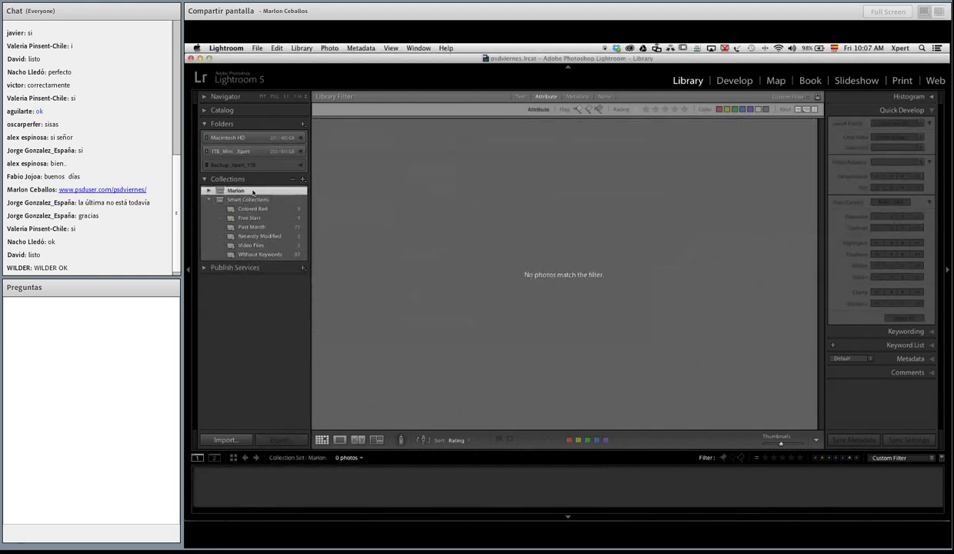
# Step: Collapse the Smart Collections set in the collections list
pyautogui.click(208, 199)
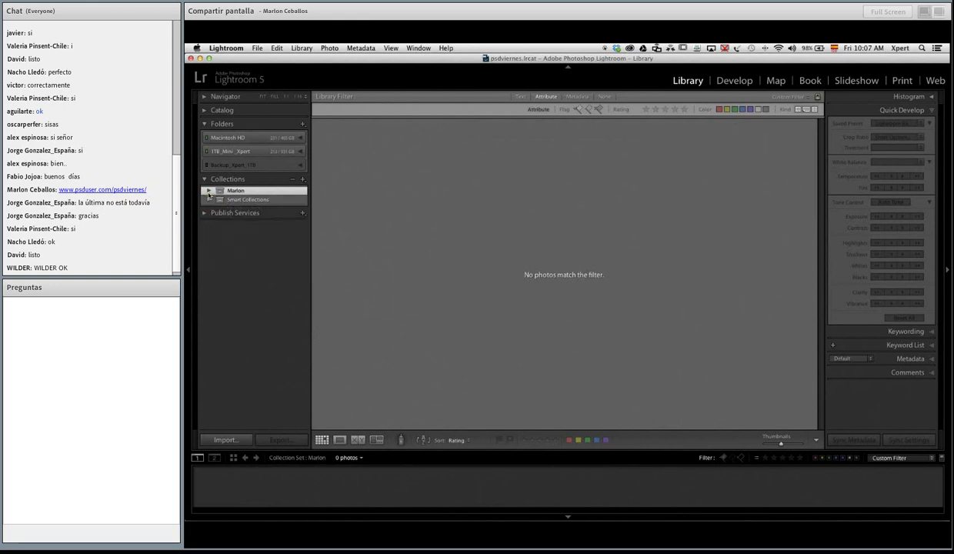
pyautogui.click(207, 199)
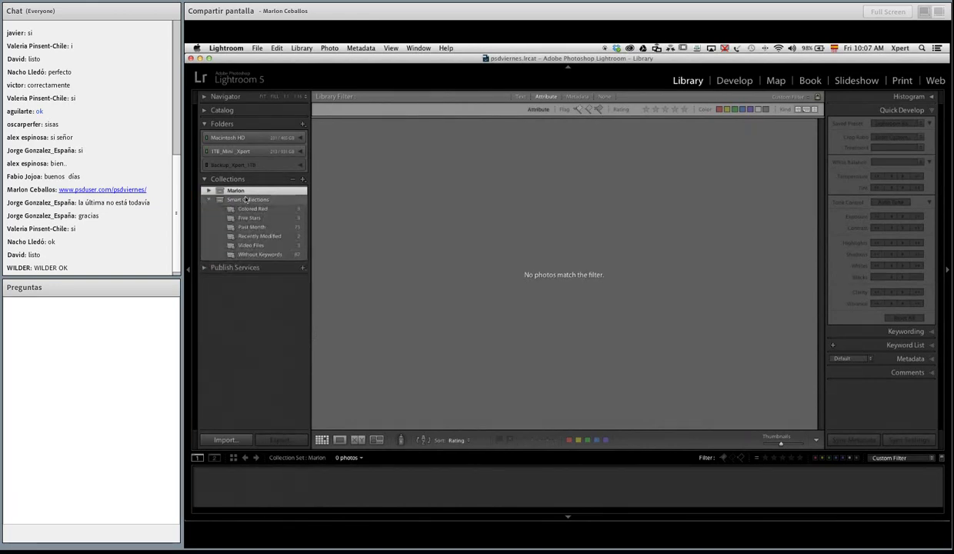
pyautogui.click(207, 200)
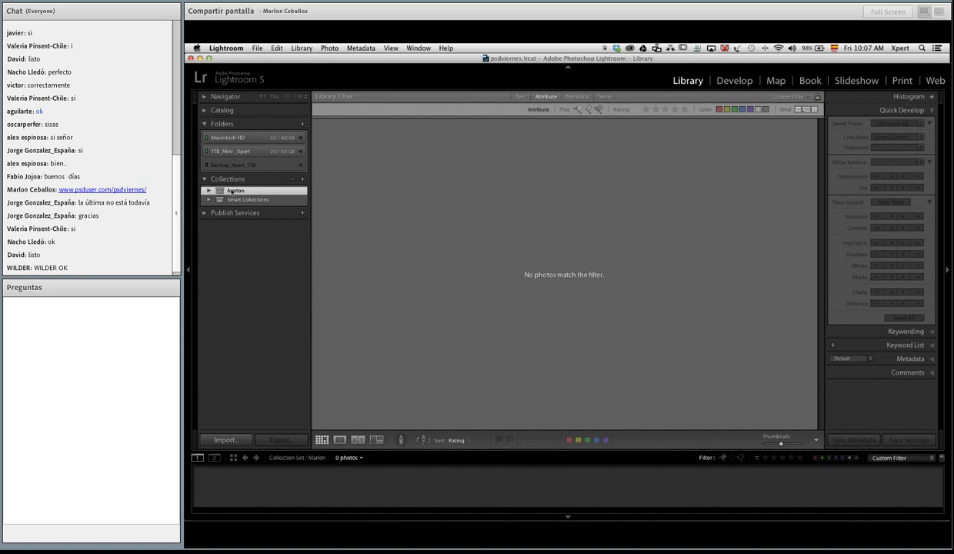
# Step: Create a collection with the copied name #psdviernes inside the presenter's collection set and select that set
pyautogui.click(302, 179)
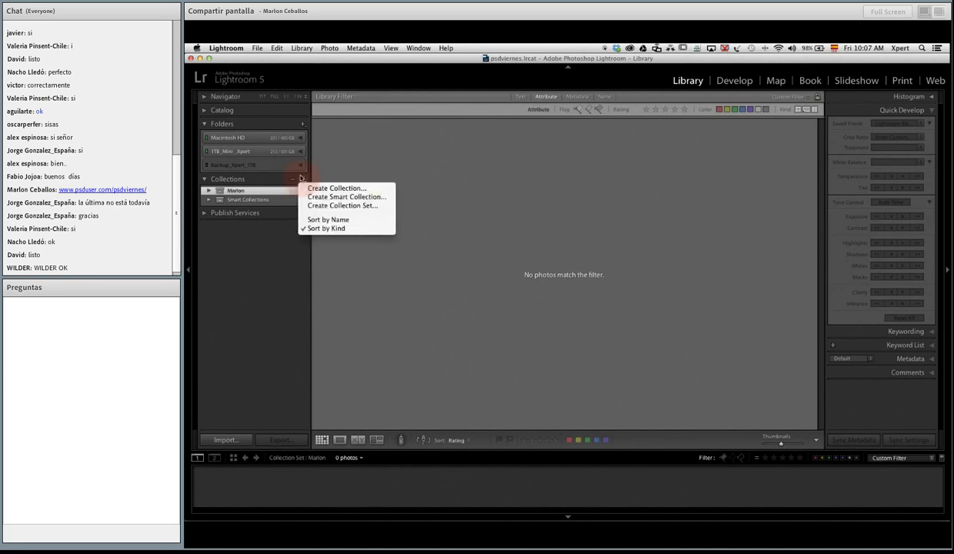
pyautogui.click(309, 188)
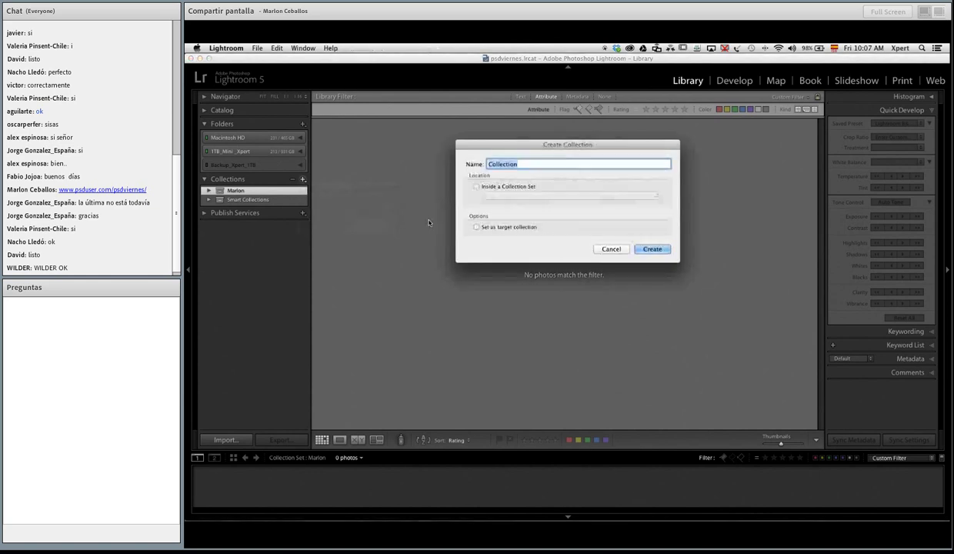
pyautogui.press('super+v')
pyautogui.click(476, 187)
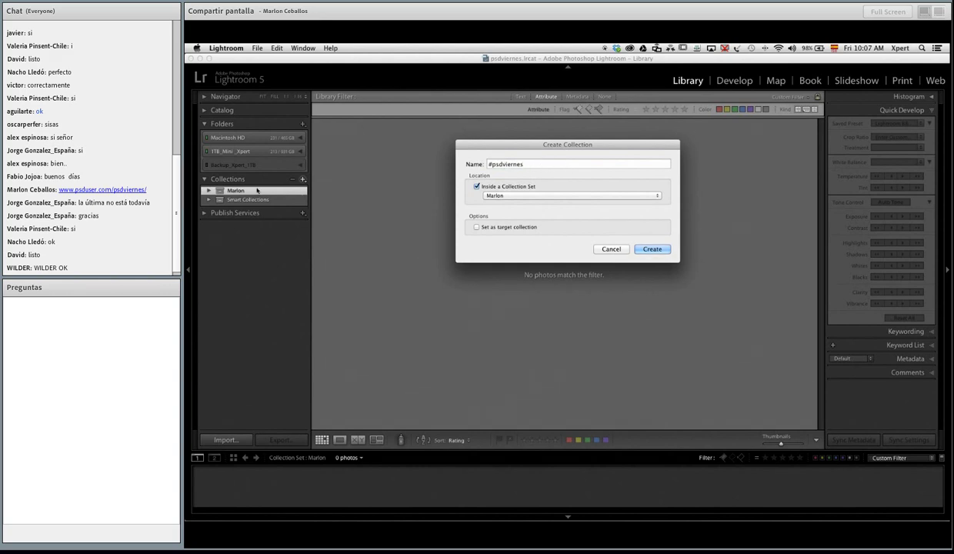
pyautogui.click(507, 195)
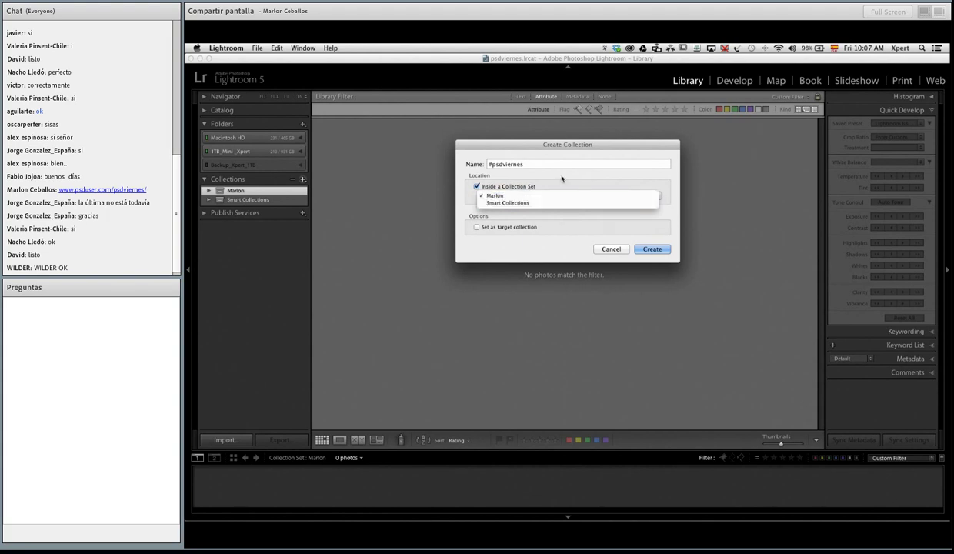
pyautogui.click(526, 194)
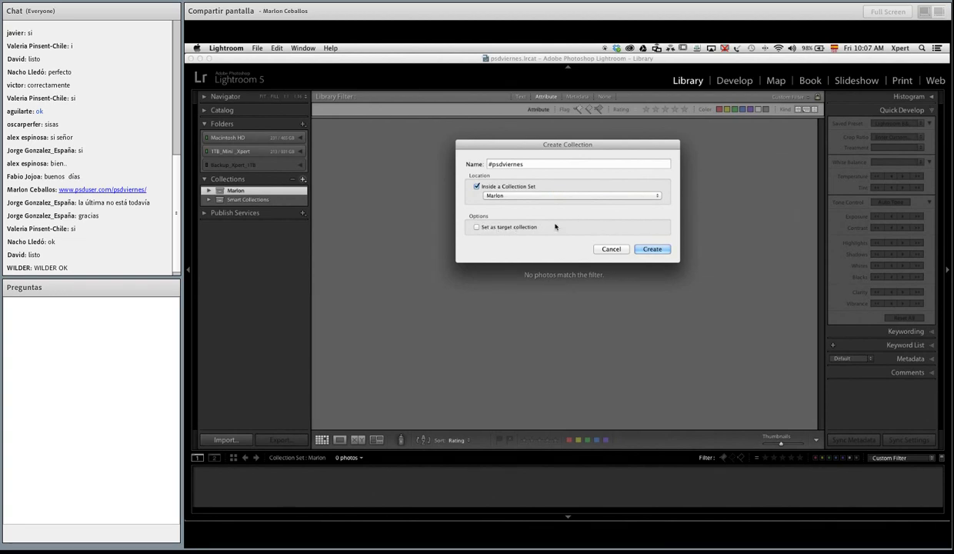
pyautogui.click(654, 248)
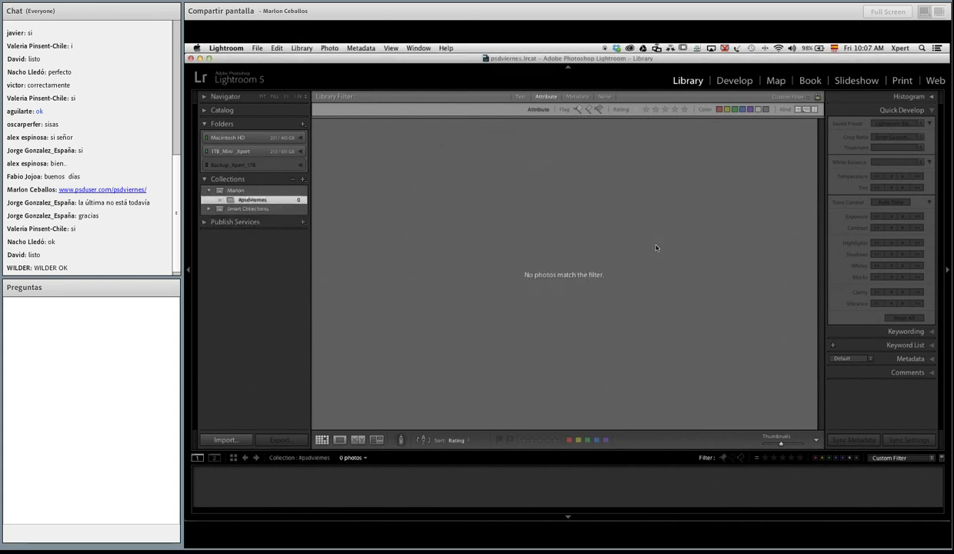
pyautogui.click(232, 190)
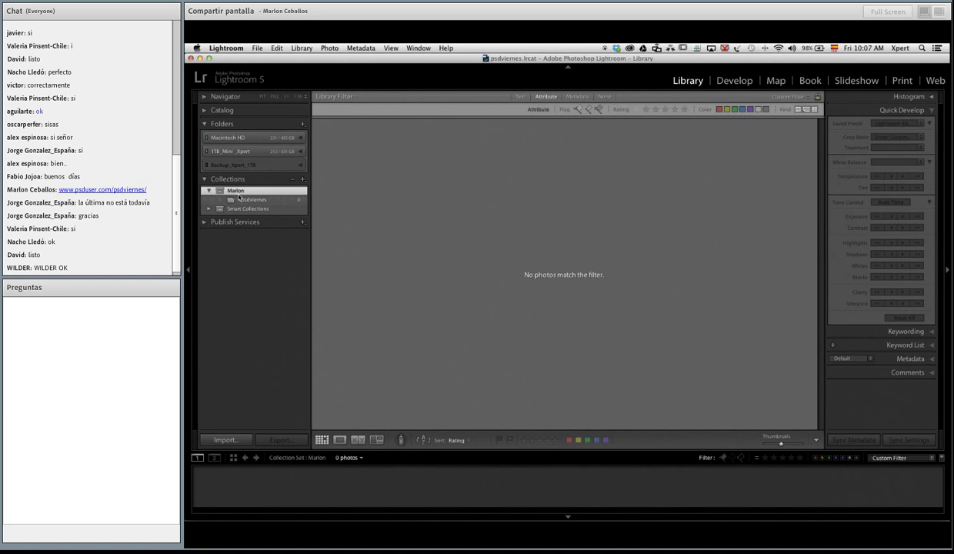
# Step: Select the #psdviernes collection, then expand the 1TB_Mini_Xpert drive to list its year folders
pyautogui.click(250, 200)
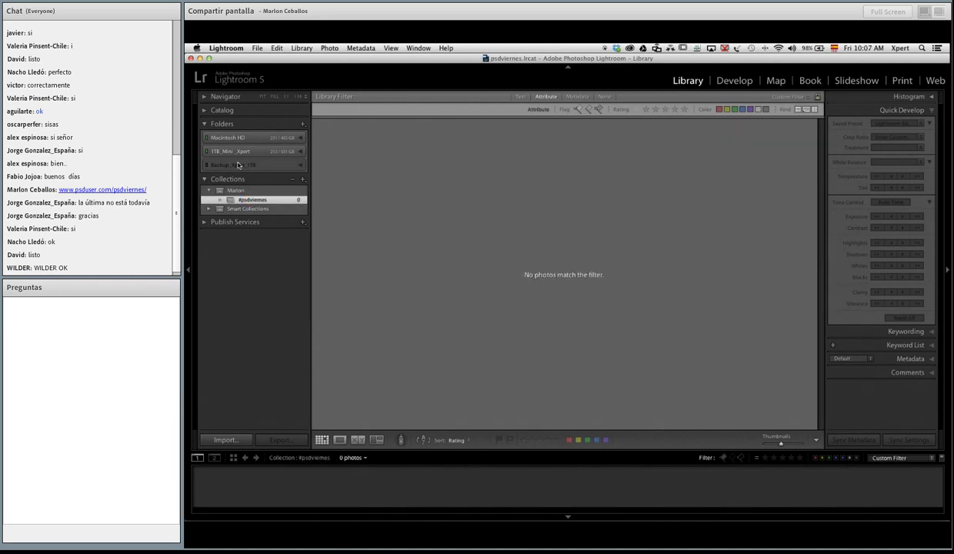
pyautogui.click(273, 137)
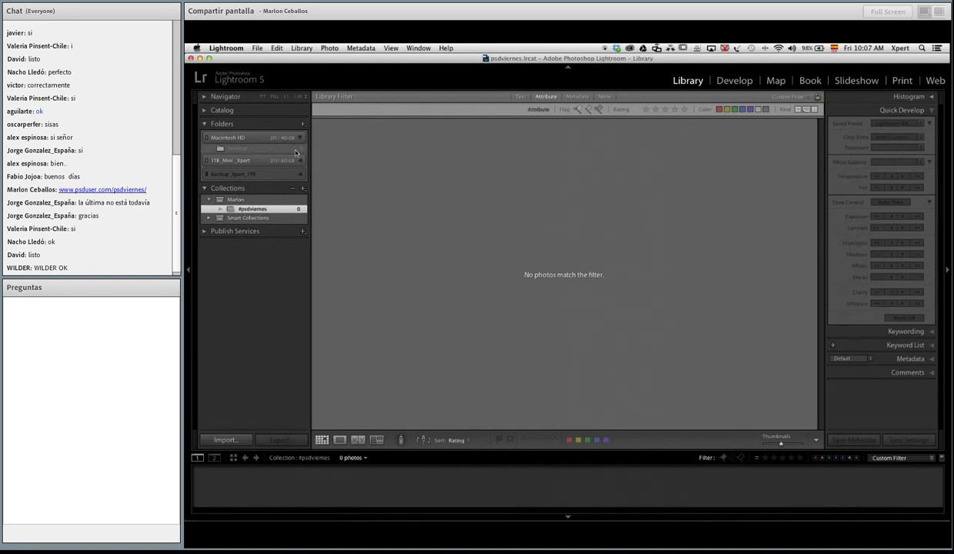
pyautogui.click(291, 137)
pyautogui.click(298, 151)
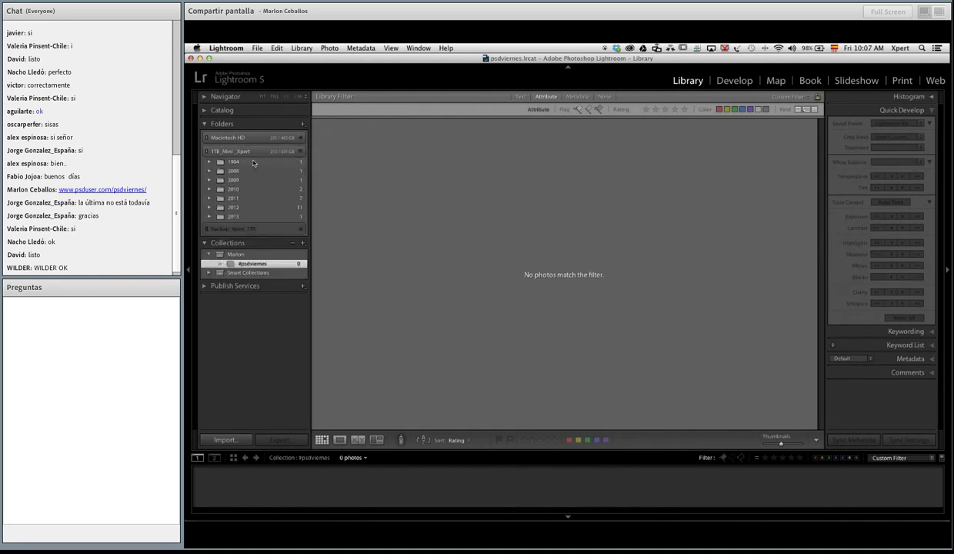
# Step: Add the news devices, tablet and mountain landscape photos from folders 1904 through 2013 to #psdviernes and open that collection
pyautogui.click(231, 162)
pyautogui.keyDown('shift'); pyautogui.click(234, 216); pyautogui.keyUp('shift')
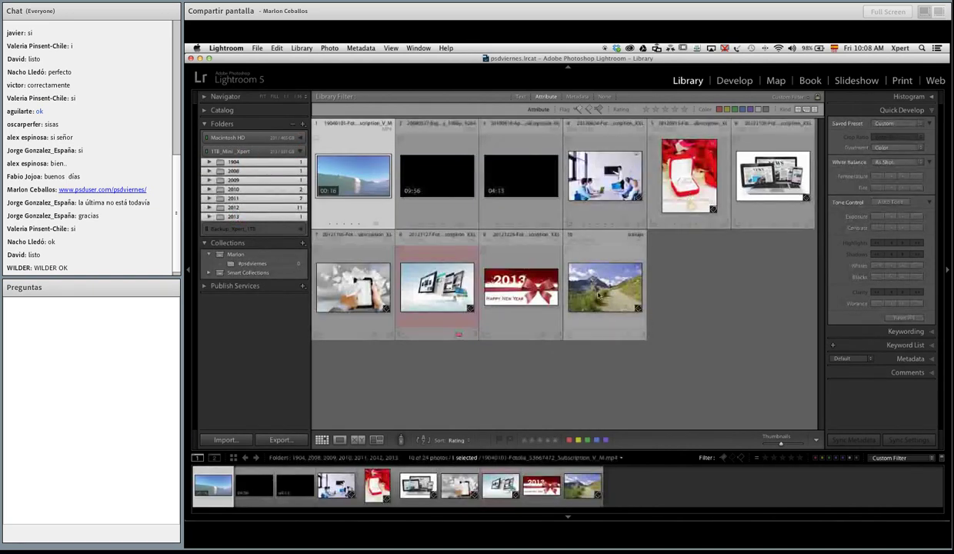
pyautogui.moveTo(538, 265); pyautogui.dragTo(262, 264)
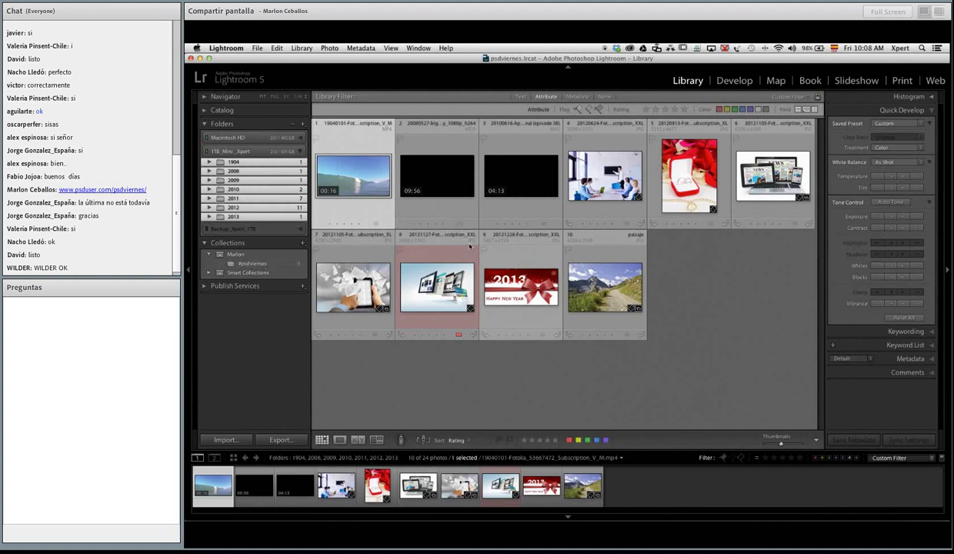
pyautogui.click(260, 264)
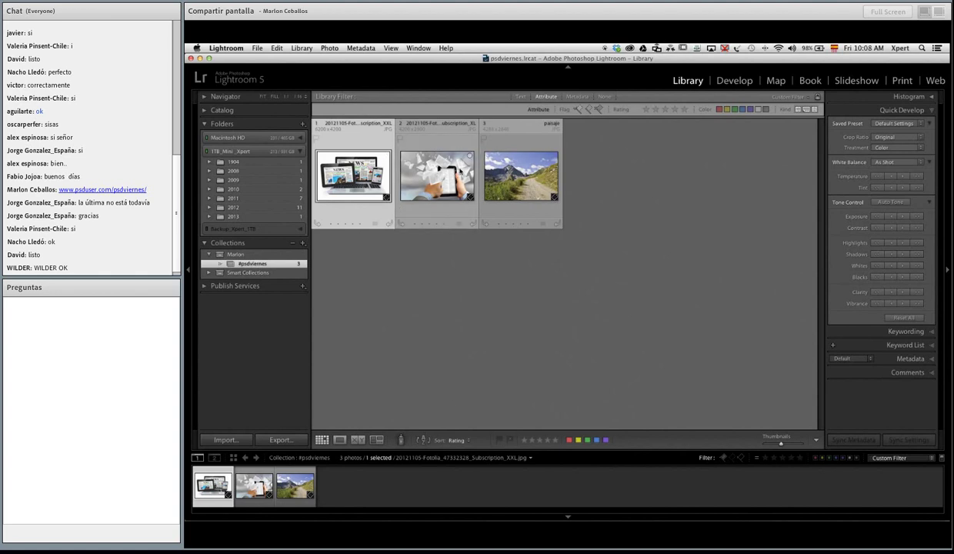
# Step: Remove the mountain landscape and tablet photos from the #psdviernes collection
pyautogui.press('Right')
pyautogui.press('Right')
pyautogui.press('Delete')
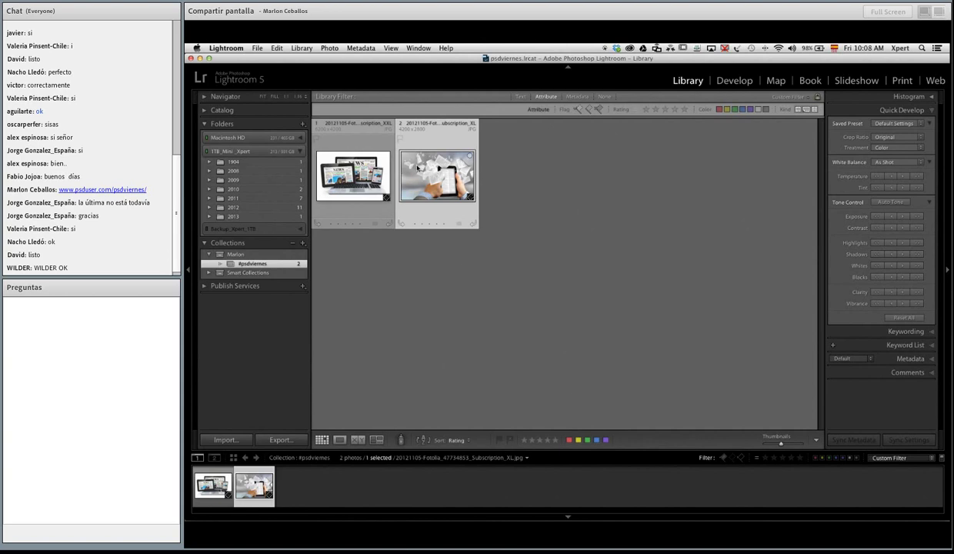
pyautogui.press('Delete')
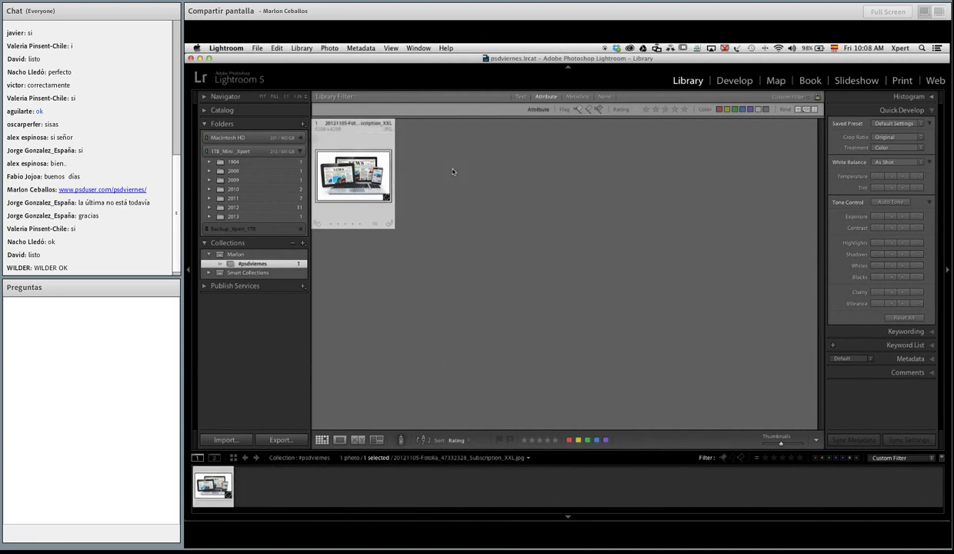
# Step: Add the 04:13 episode 38 video and the meeting photo from folders 1904 through 2013 to #psdviernes and open that collection
pyautogui.click(231, 161)
pyautogui.keyDown('shift'); pyautogui.click(231, 216); pyautogui.keyUp('shift')
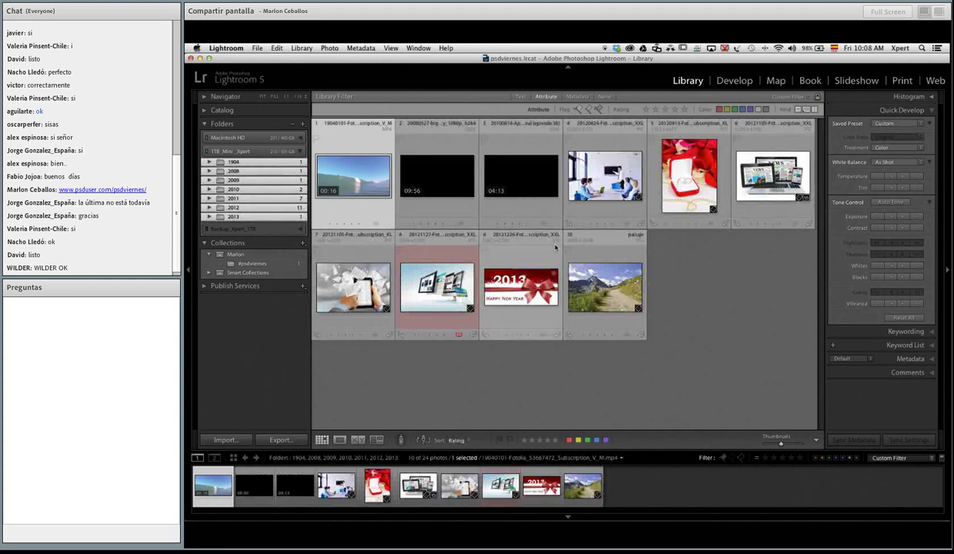
pyautogui.click(520, 176)
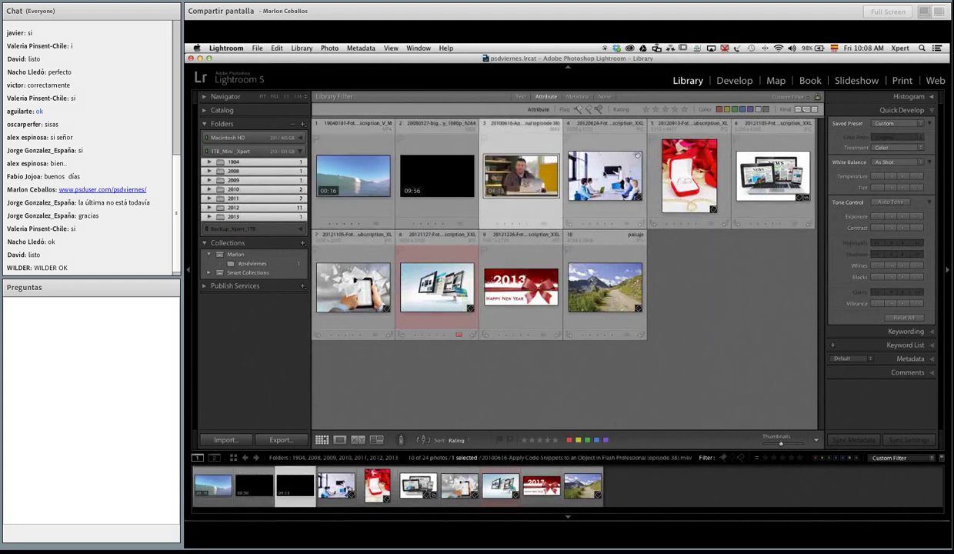
pyautogui.keyDown('super'); pyautogui.click(604, 176); pyautogui.keyUp('super')
pyautogui.moveTo(515, 176); pyautogui.dragTo(254, 263)
pyautogui.click(252, 263)
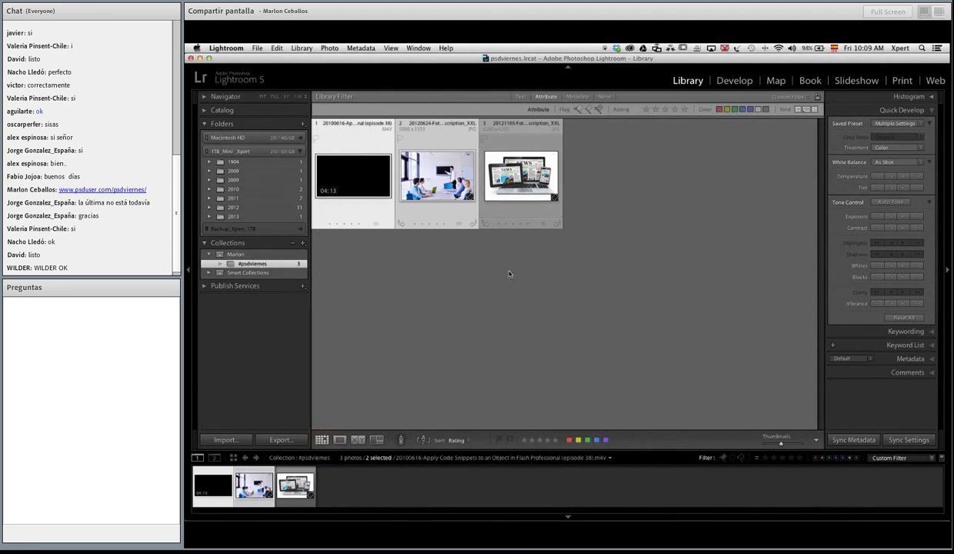
# Step: Examine where a target collection can be set, in the #psdviernes options and in the new collection settings, without creating anything
pyautogui.click(224, 161)
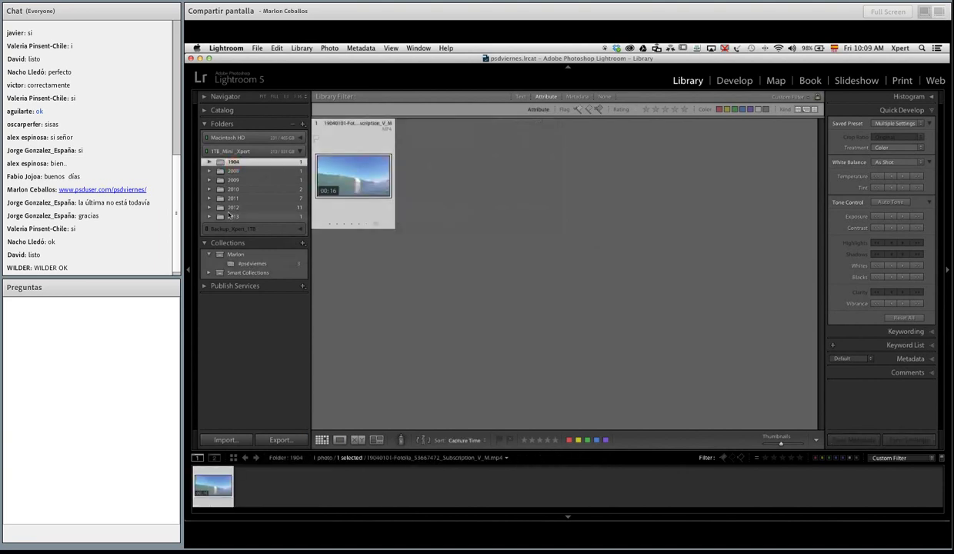
pyautogui.keyDown('shift'); pyautogui.click(227, 216); pyautogui.keyUp('shift')
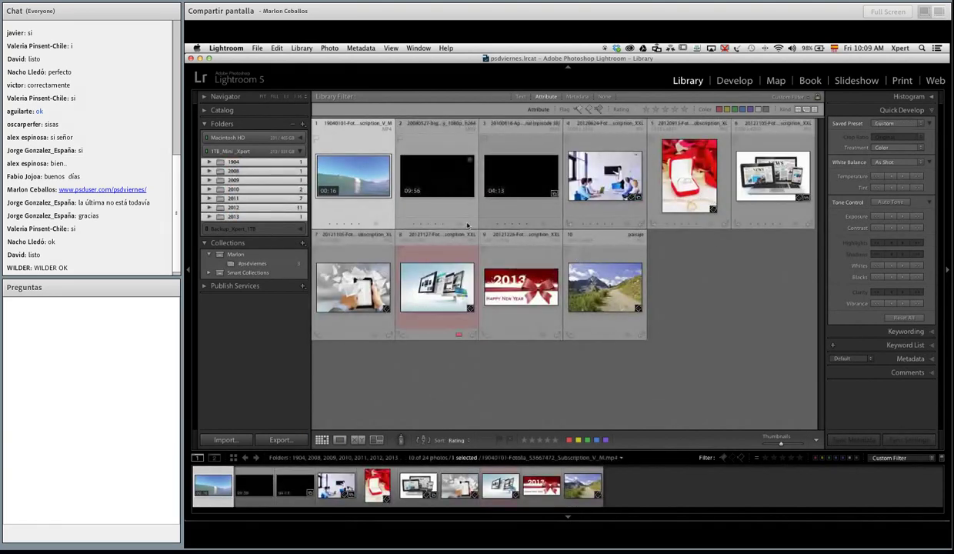
pyautogui.click(261, 264)
pyautogui.rightClick(260, 264)
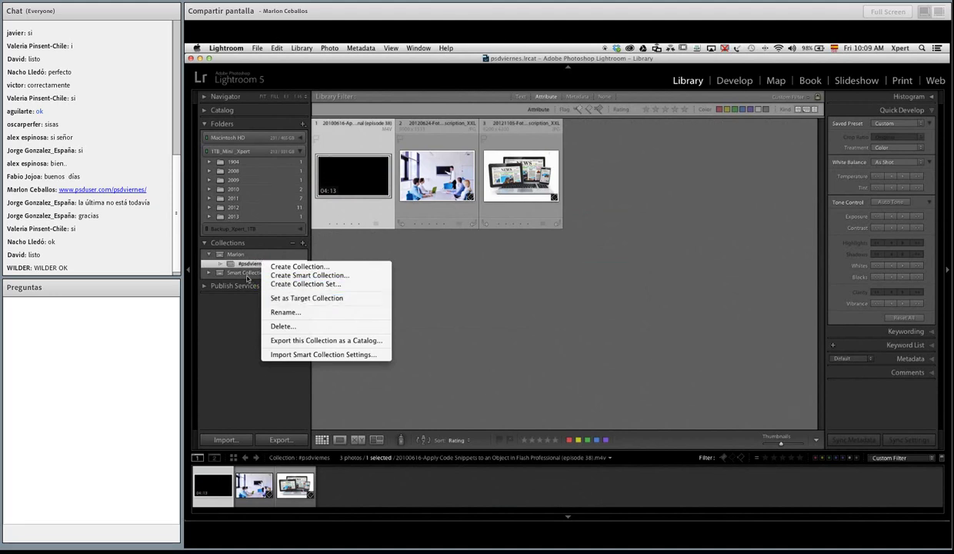
pyautogui.click(303, 242)
pyautogui.click(302, 243)
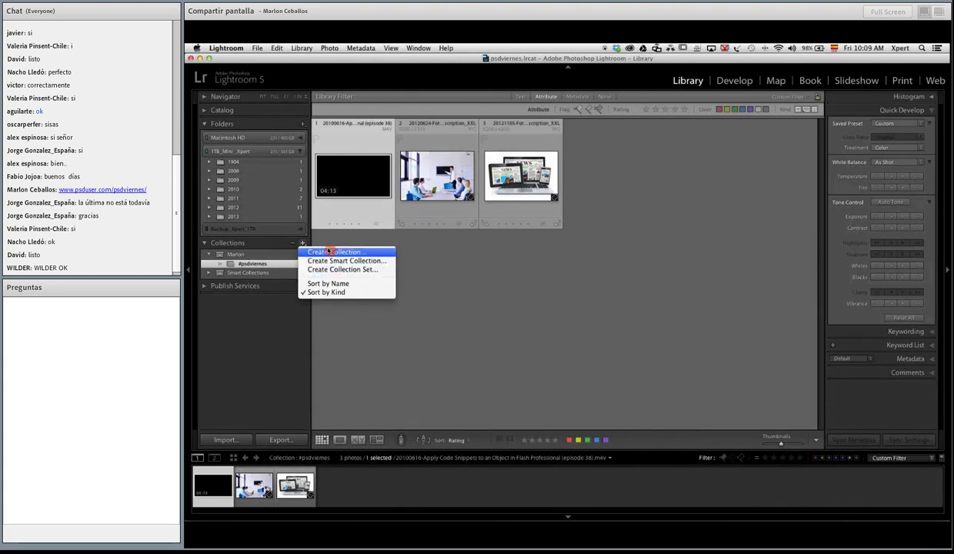
pyautogui.click(329, 252)
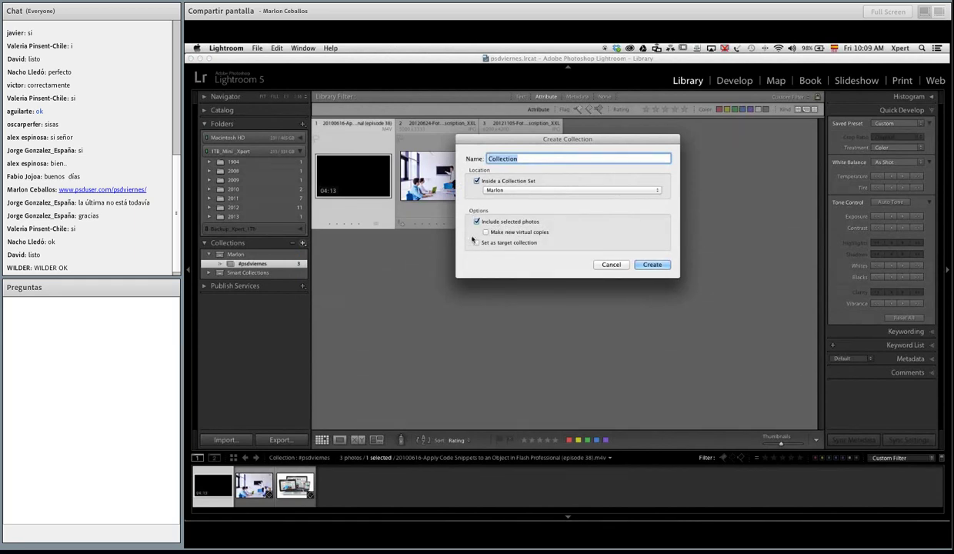
pyautogui.click(611, 264)
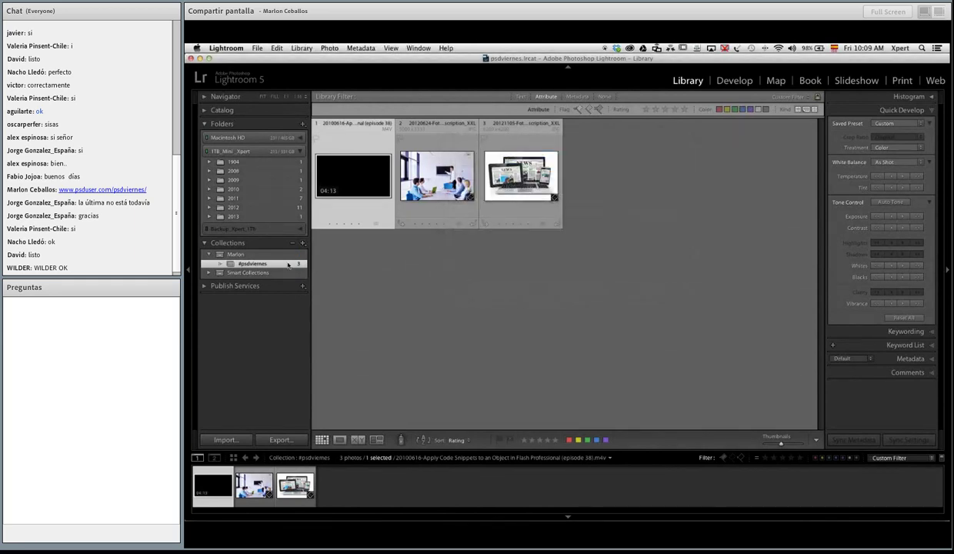
# Step: Set #psdviernes as the target collection and take the news devices and meeting photos out of it
pyautogui.rightClick(268, 264)
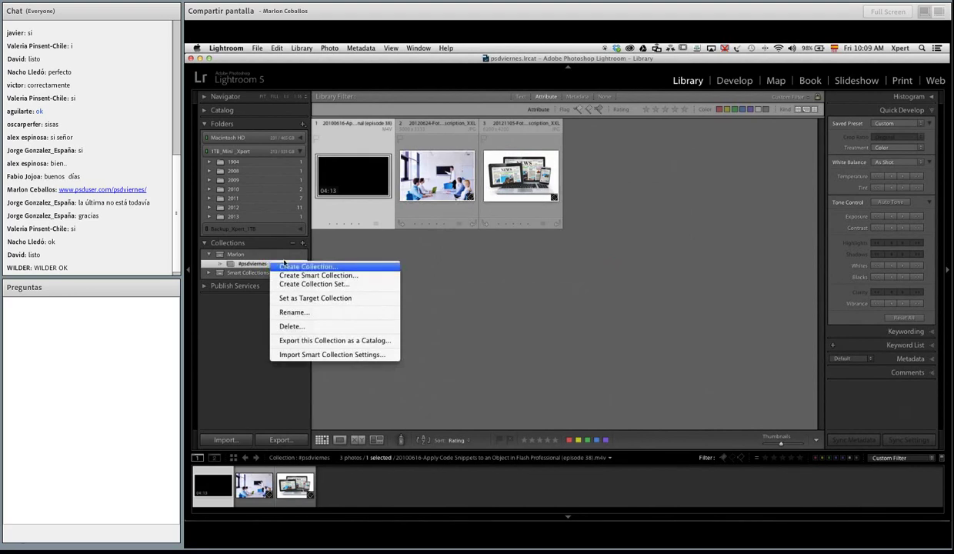
pyautogui.click(292, 297)
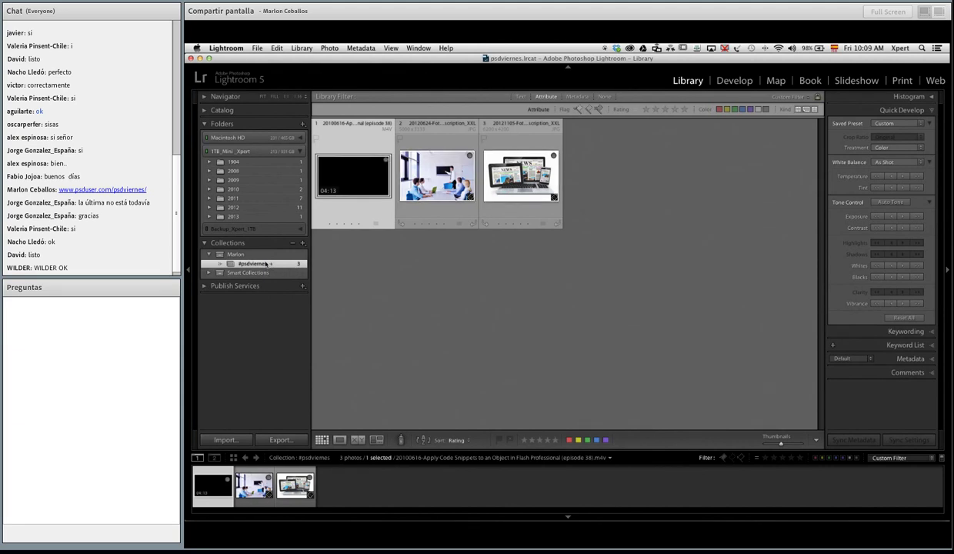
pyautogui.click(500, 171)
pyautogui.press('b')
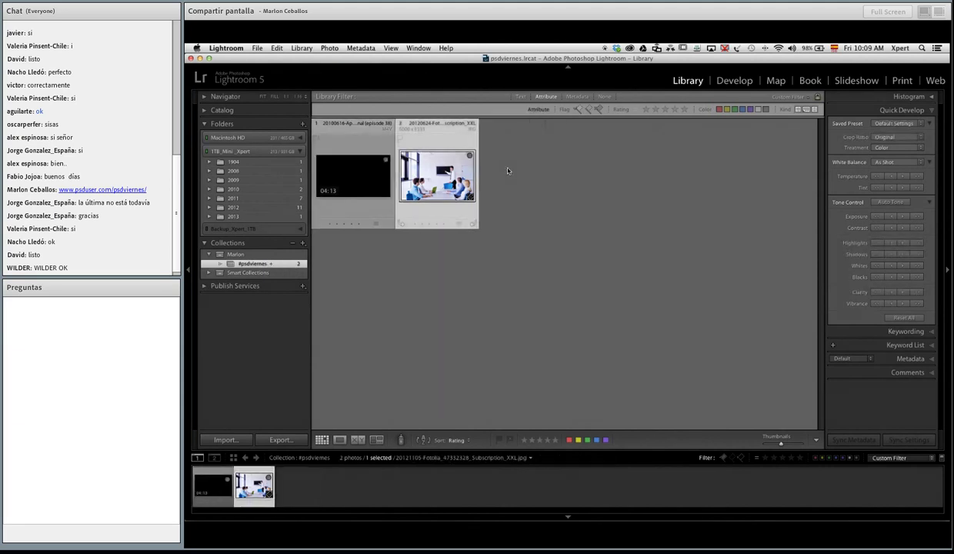
pyautogui.press('b')
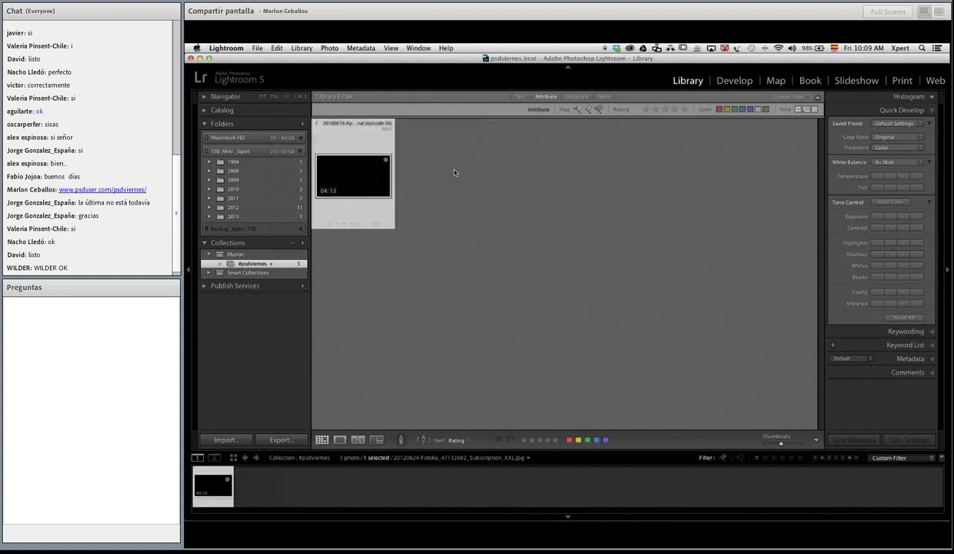
# Step: Show all photos of folders 1904 through 2013 and open the website mock-ups image in Loupe view
pyautogui.click(233, 163)
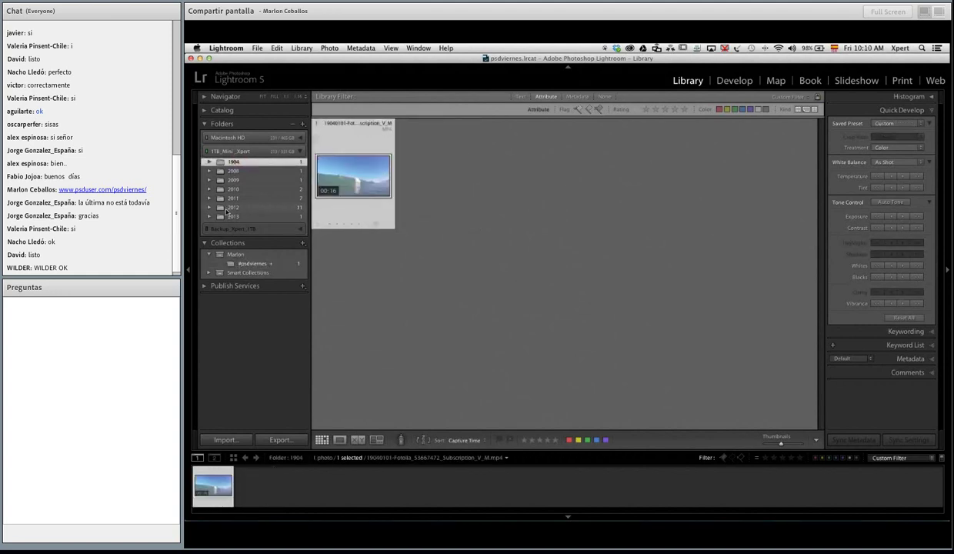
pyautogui.keyDown('shift'); pyautogui.click(224, 216); pyautogui.keyUp('shift')
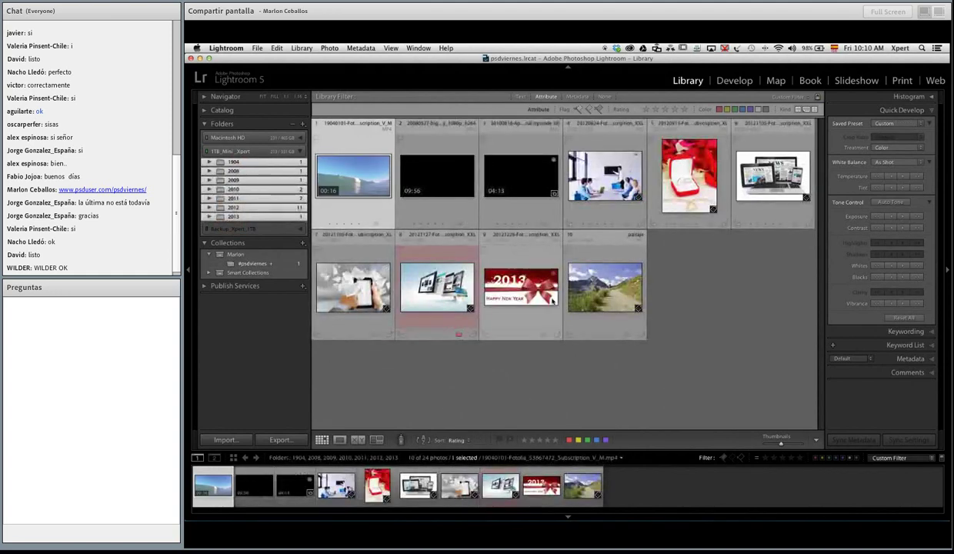
pyautogui.click(437, 286)
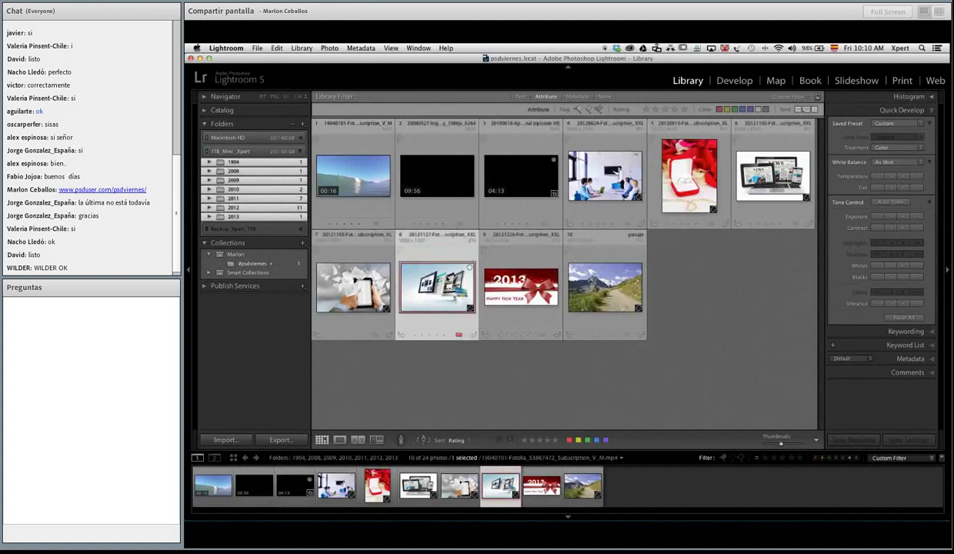
pyautogui.press('e')
pyautogui.press('Right')
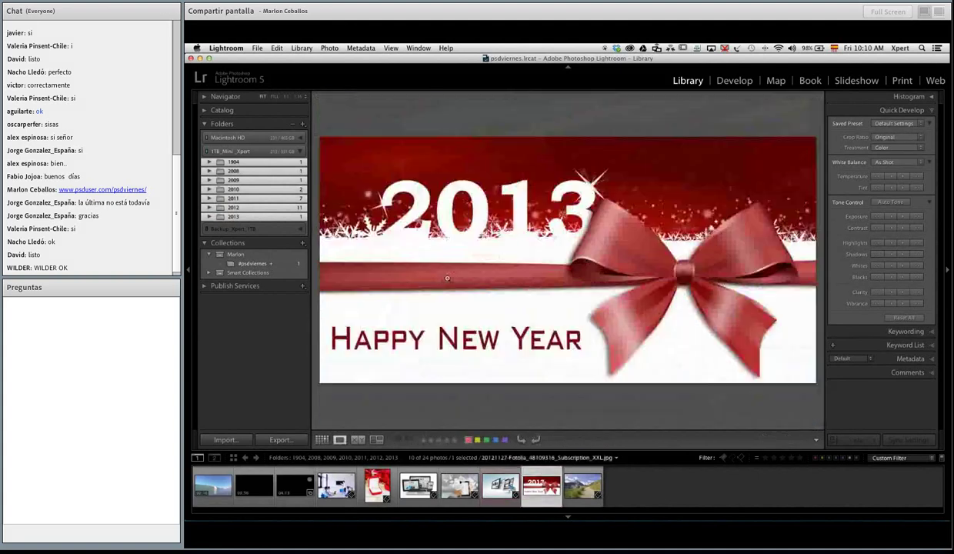
pyautogui.press('Left')
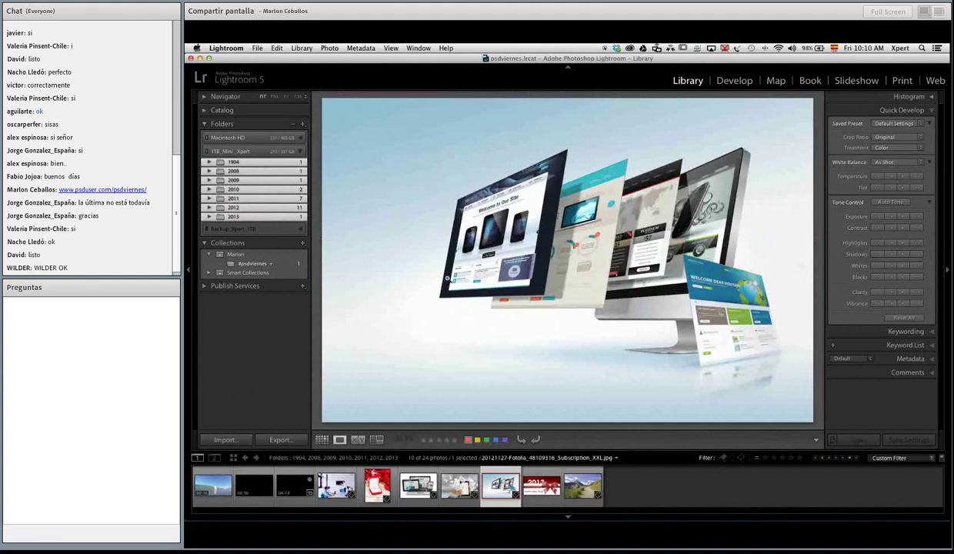
# Step: Add the website mock-ups and 2013 Happy New Year images to the target collection, then show #psdviernes in Grid view
pyautogui.press('b')
pyautogui.press('Right')
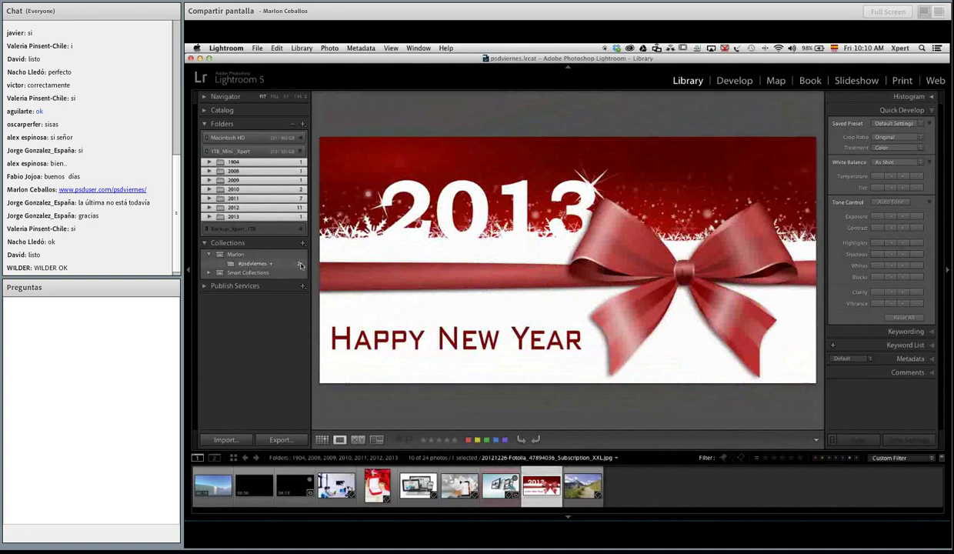
pyautogui.press('b')
pyautogui.click(294, 265)
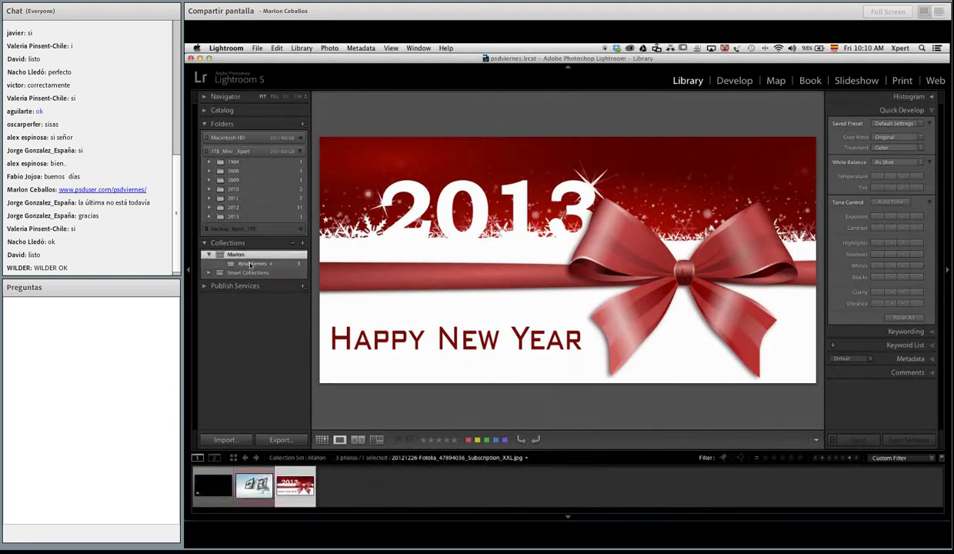
pyautogui.click(322, 439)
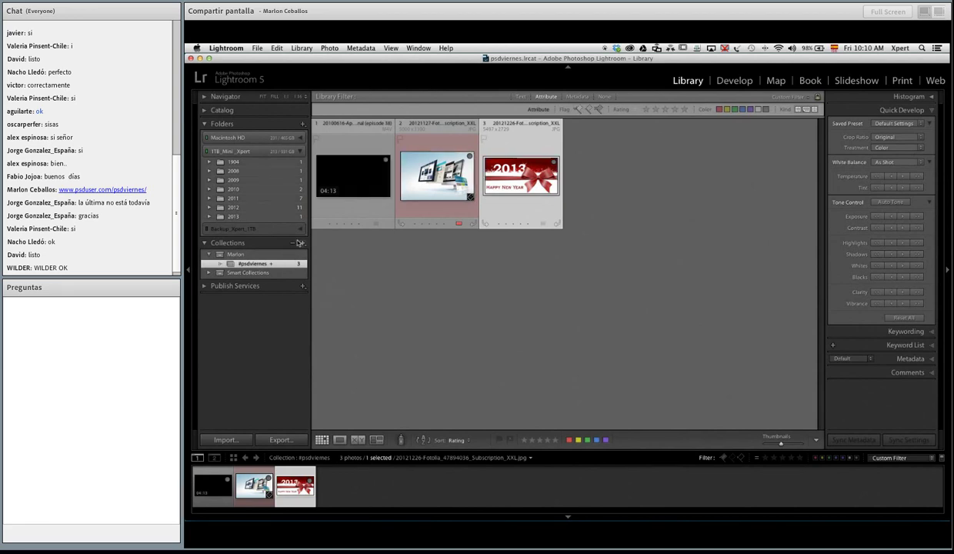
# Step: Examine the location and rule options offered for a new smart collection, and close them without creating one
pyautogui.click(300, 243)
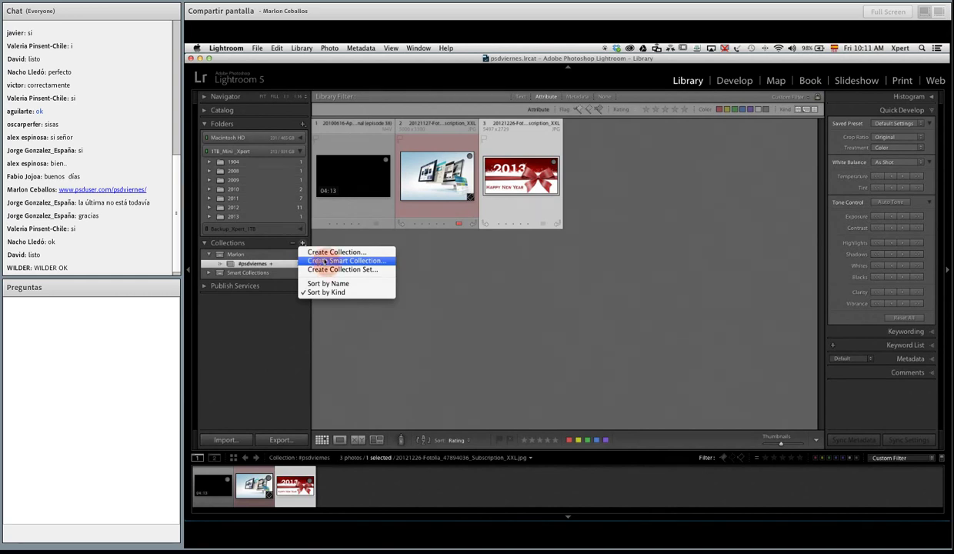
pyautogui.click(318, 262)
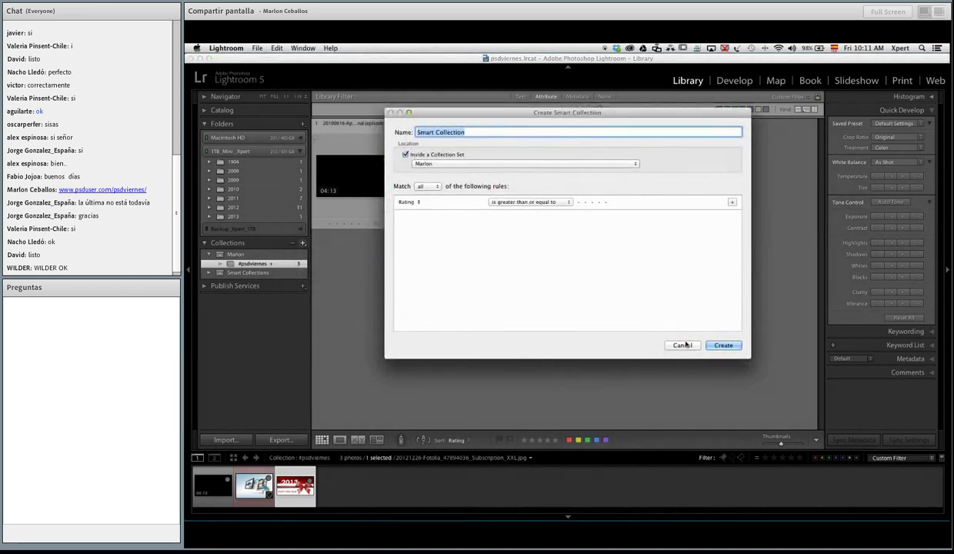
pyautogui.click(681, 345)
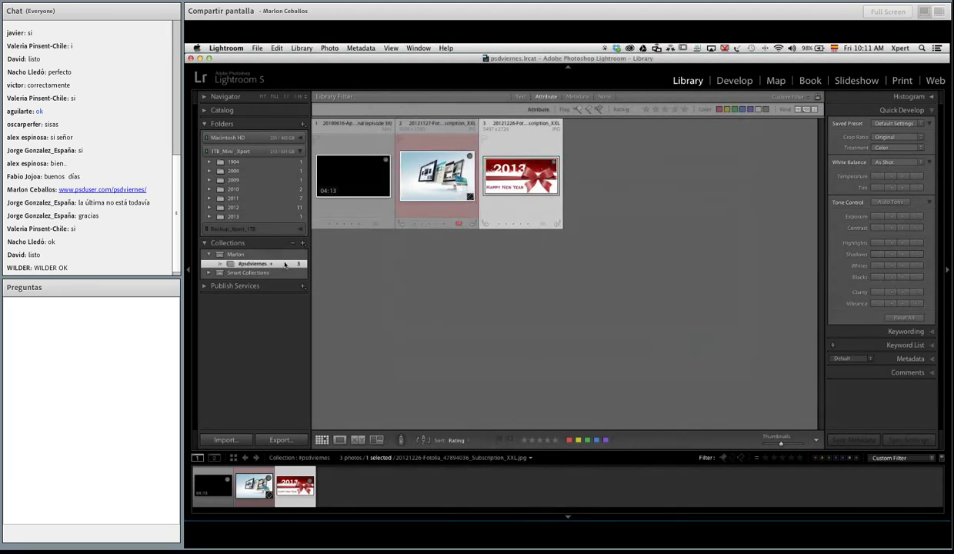
# Step: Clear the target collection setting from #psdviernes
pyautogui.rightClick(284, 264)
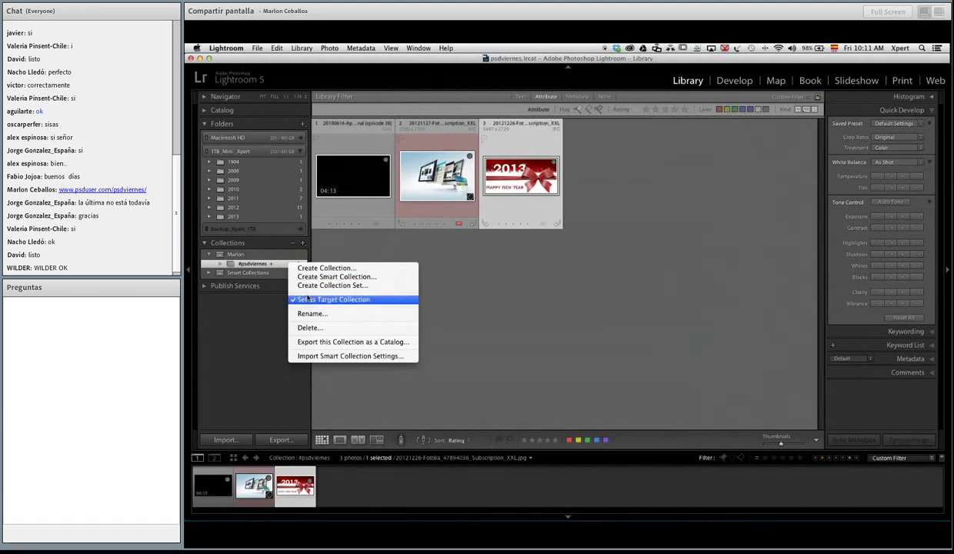
pyautogui.click(307, 299)
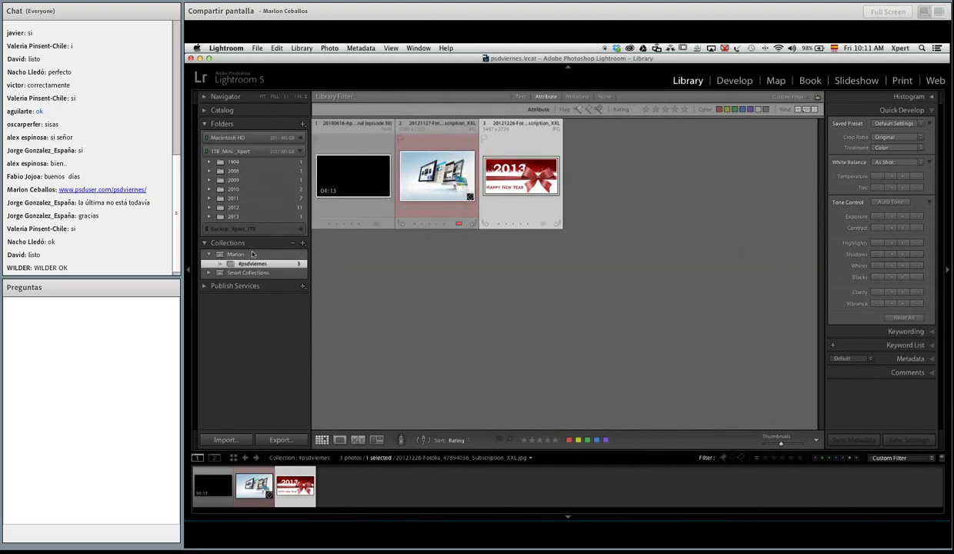
# Step: Start a new smart collection named tmpSC inside the collection set that holds #psdviernes
pyautogui.click(302, 243)
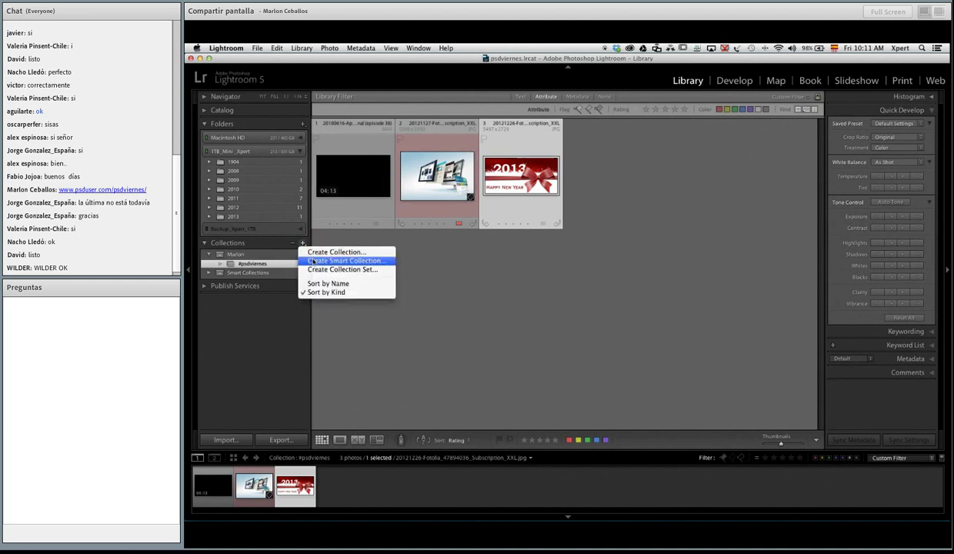
pyautogui.click(381, 260)
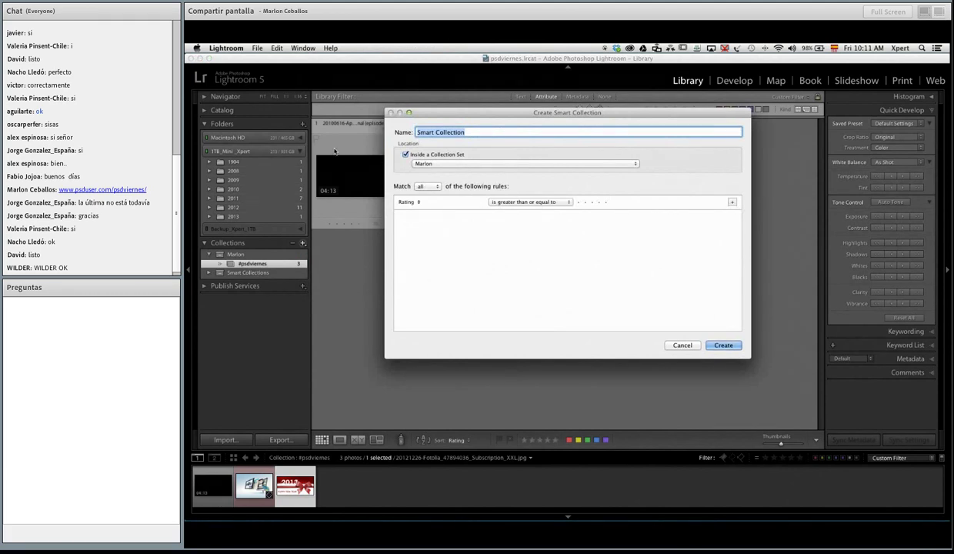
pyautogui.write('tmpSC')
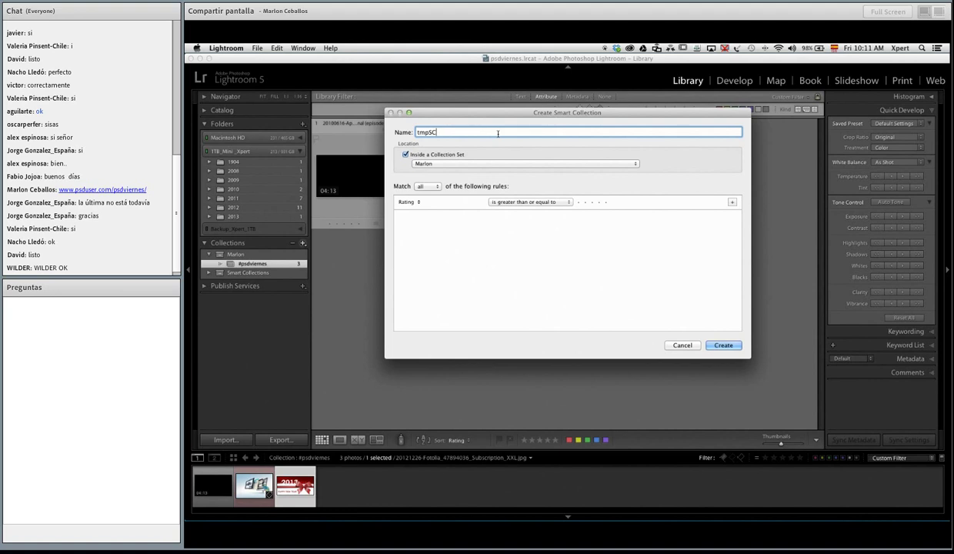
pyautogui.click(424, 163)
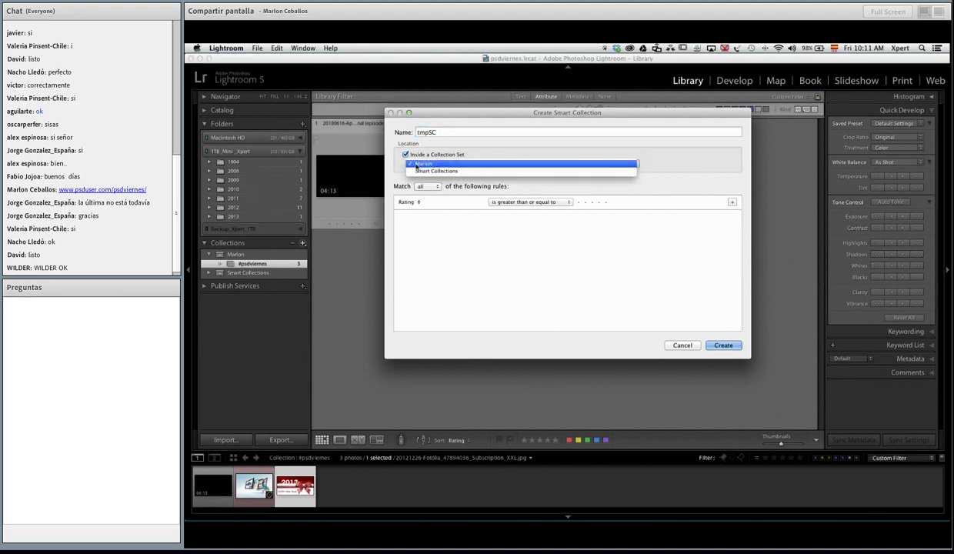
pyautogui.click(423, 165)
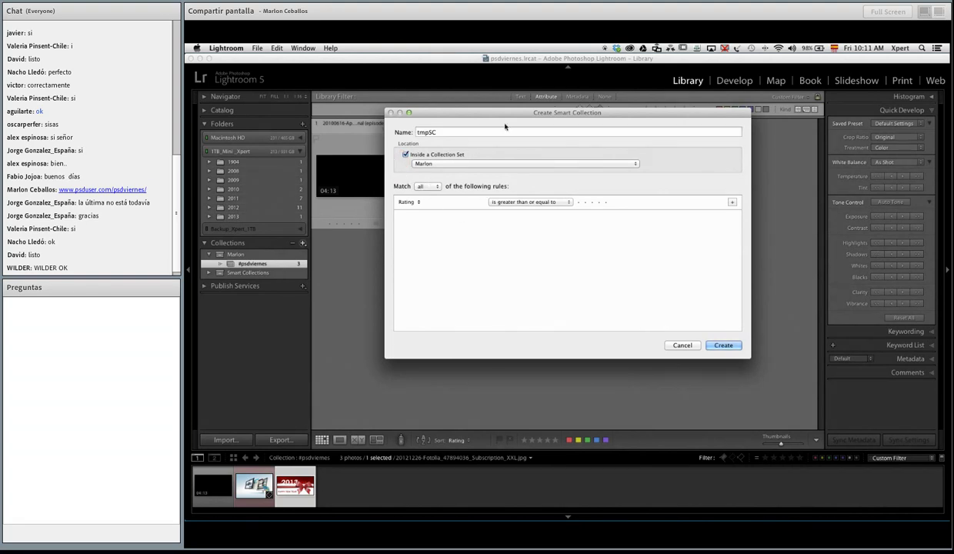
pyautogui.moveTo(475, 109); pyautogui.dragTo(470, 165)
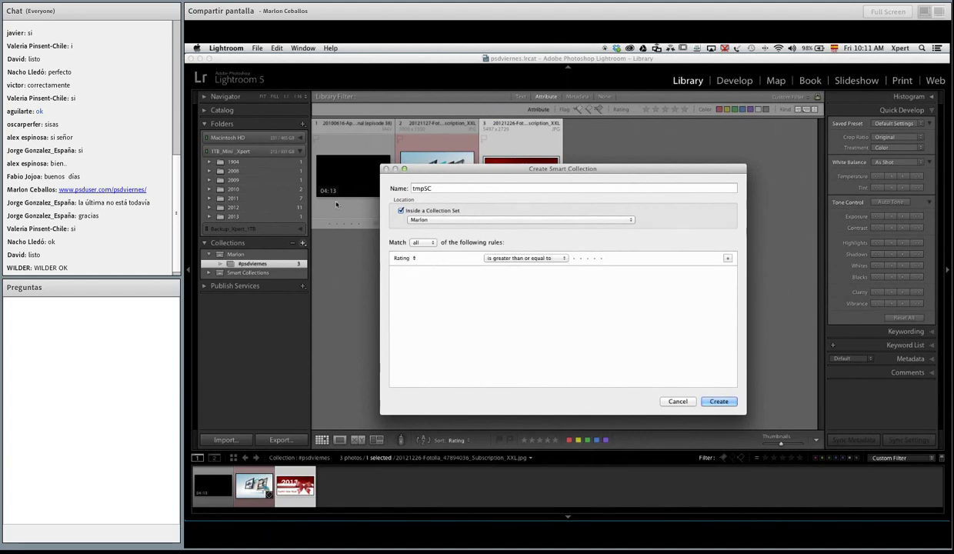
# Step: Set the smart collection's rule to a rating greater than or equal to three stars
pyautogui.click(406, 259)
pyautogui.click(559, 292)
pyautogui.click(586, 258)
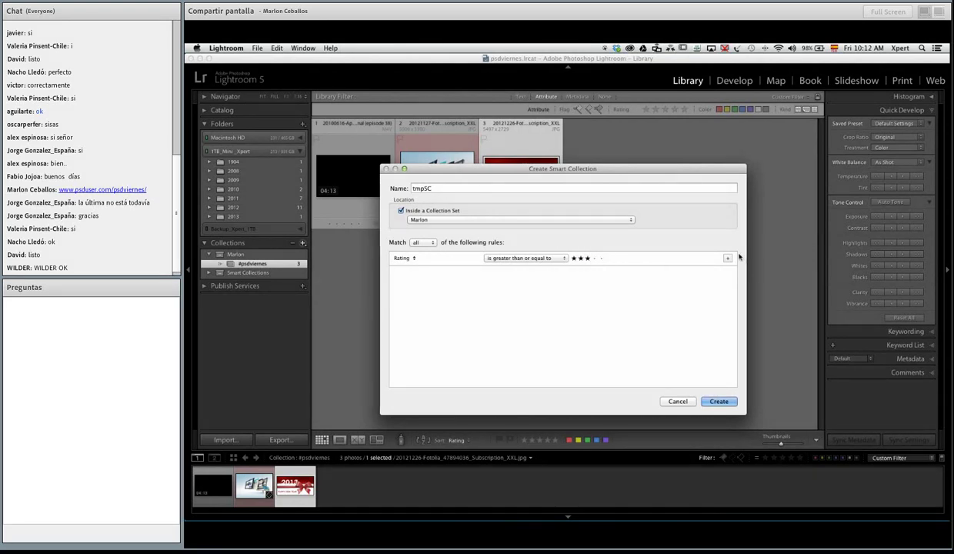
pyautogui.click(541, 258)
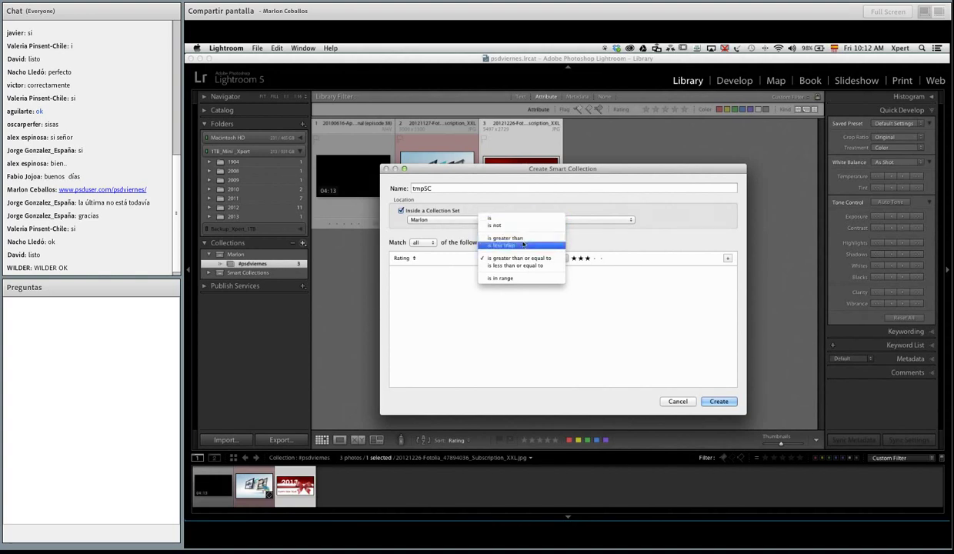
pyautogui.click(608, 304)
# Step: Add a second rule, examine the criteria it offers, and remove that rule again
pyautogui.click(727, 258)
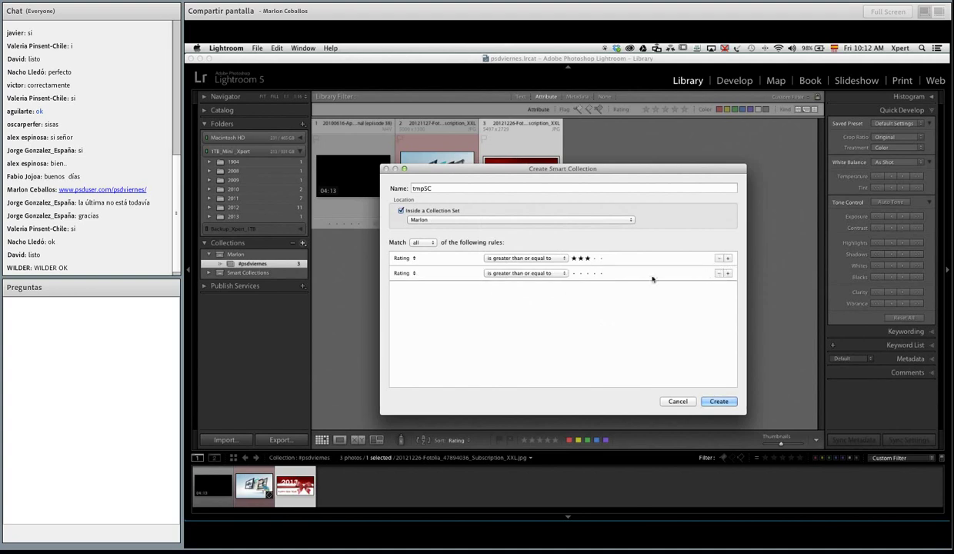
pyautogui.click(404, 273)
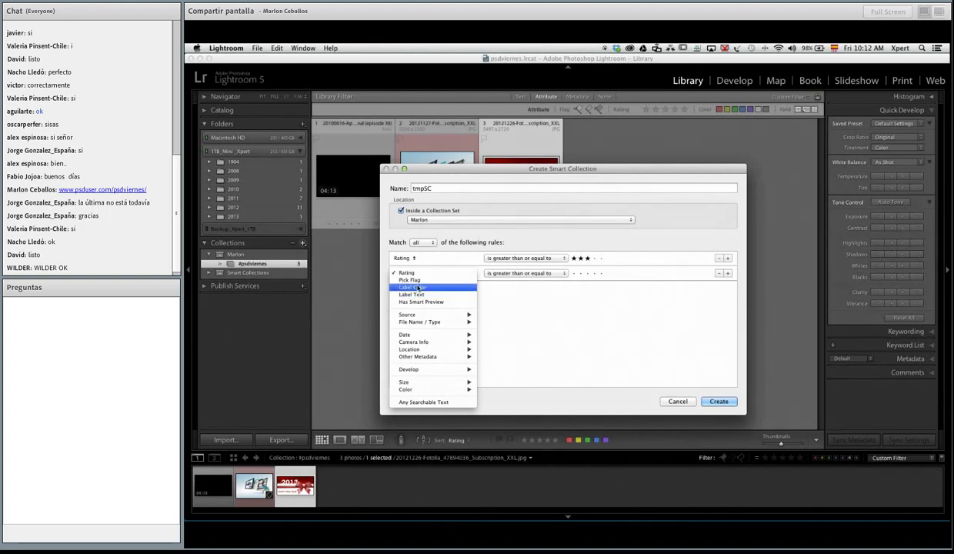
pyautogui.moveTo(420, 335)
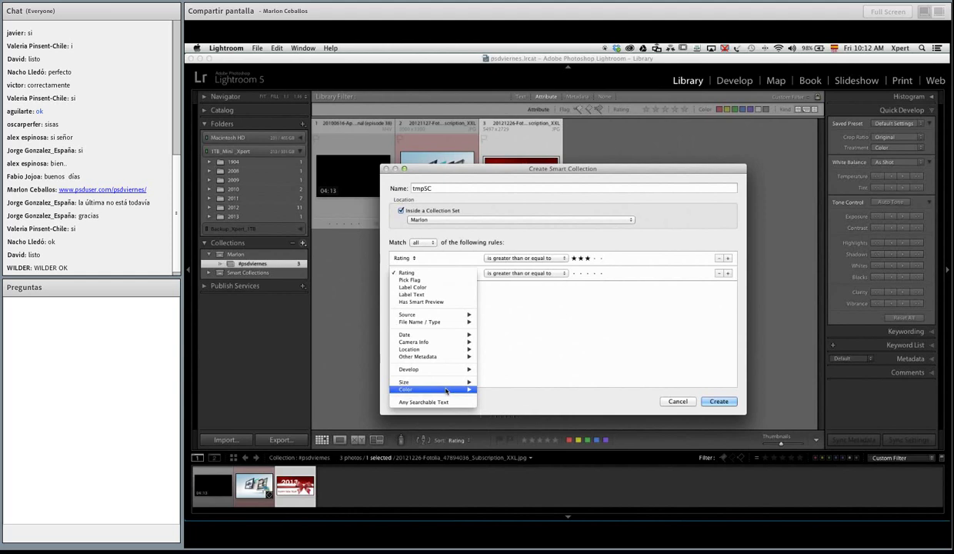
pyautogui.click(568, 323)
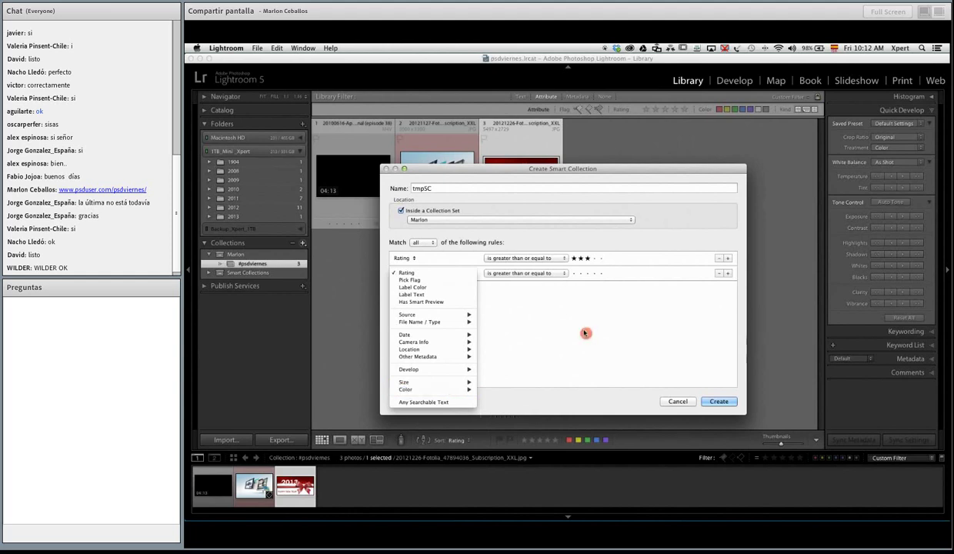
pyautogui.click(718, 273)
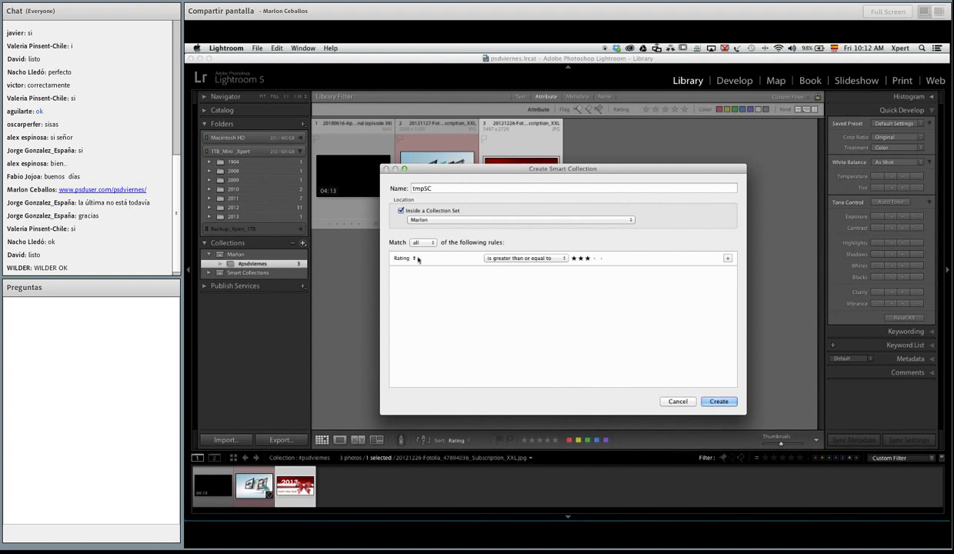
# Step: Create the tmpSC smart collection and compare its contents with #psdviernes
pyautogui.click(717, 401)
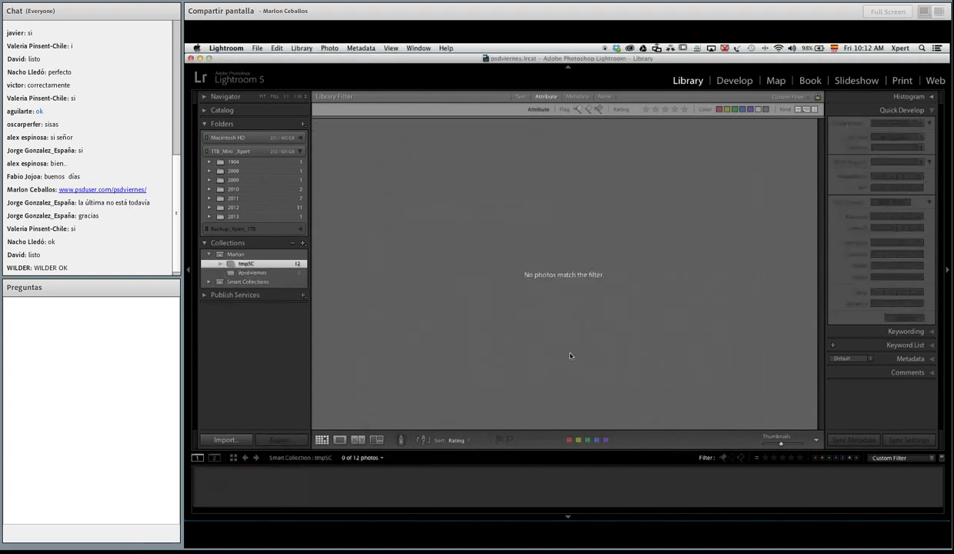
pyautogui.click(252, 273)
pyautogui.click(235, 264)
pyautogui.click(257, 263)
# Step: Hide the filter bar and check the contents of #psdviernes and tmpSC again
pyautogui.click(789, 97)
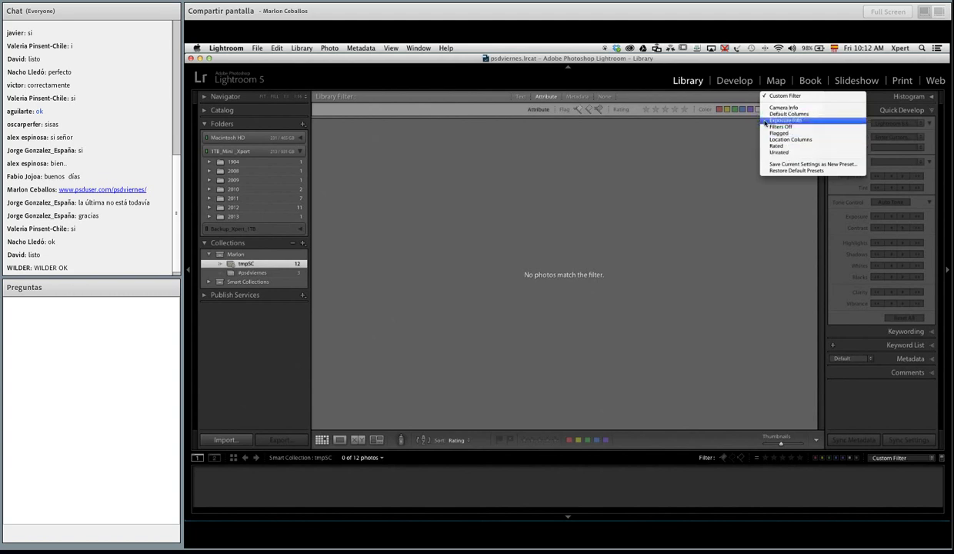
pyautogui.click(739, 129)
pyautogui.click(391, 48)
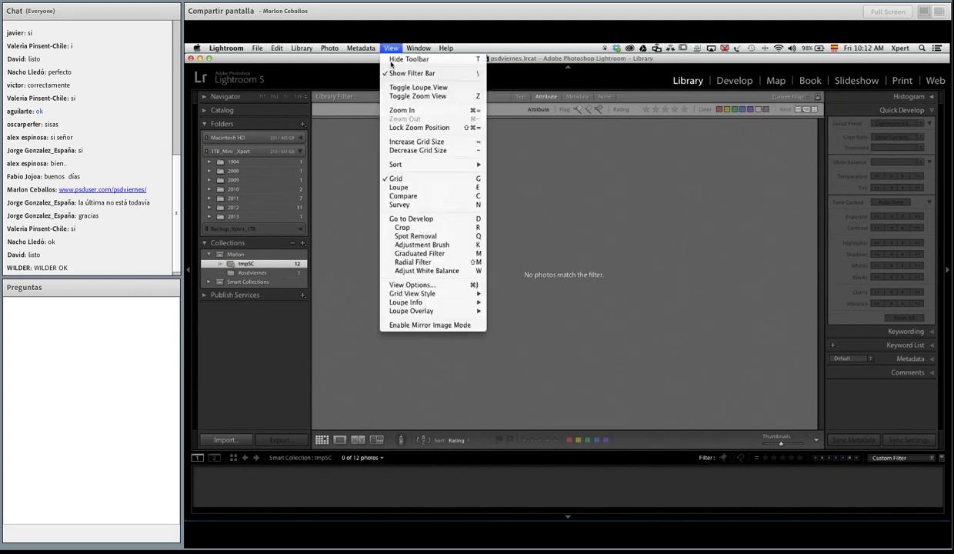
pyautogui.click(393, 72)
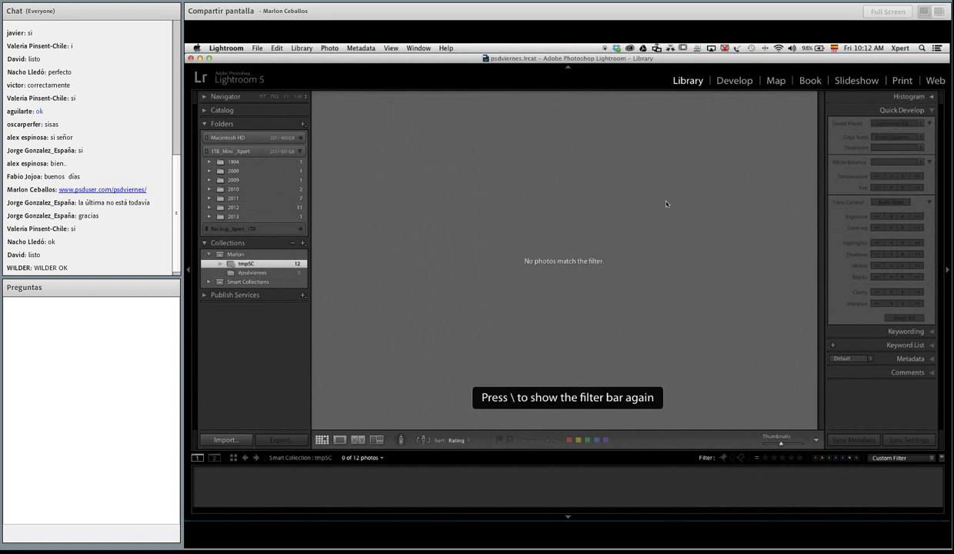
pyautogui.click(259, 272)
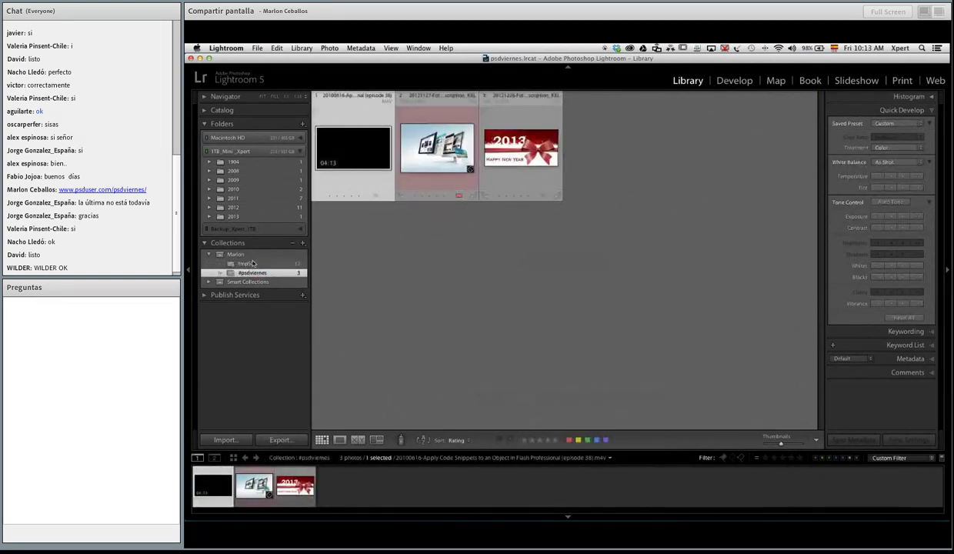
pyautogui.click(253, 264)
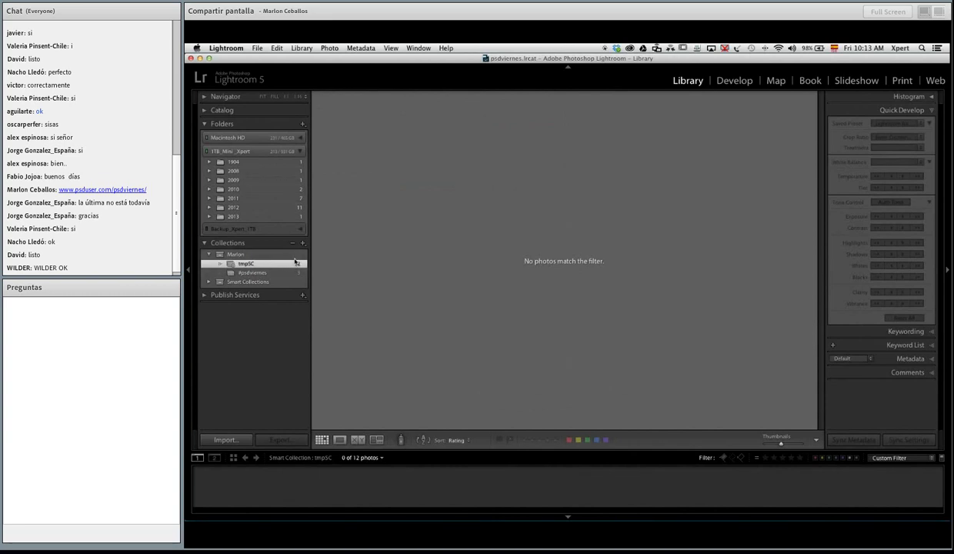
# Step: Rate the mountain path photo in the 2013 folder five stars
pyautogui.click(236, 214)
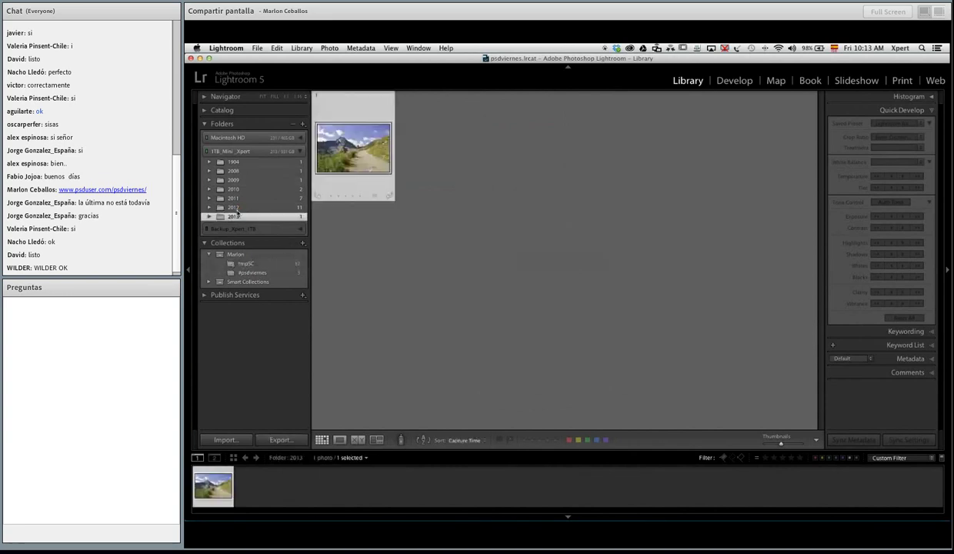
pyautogui.click(349, 196)
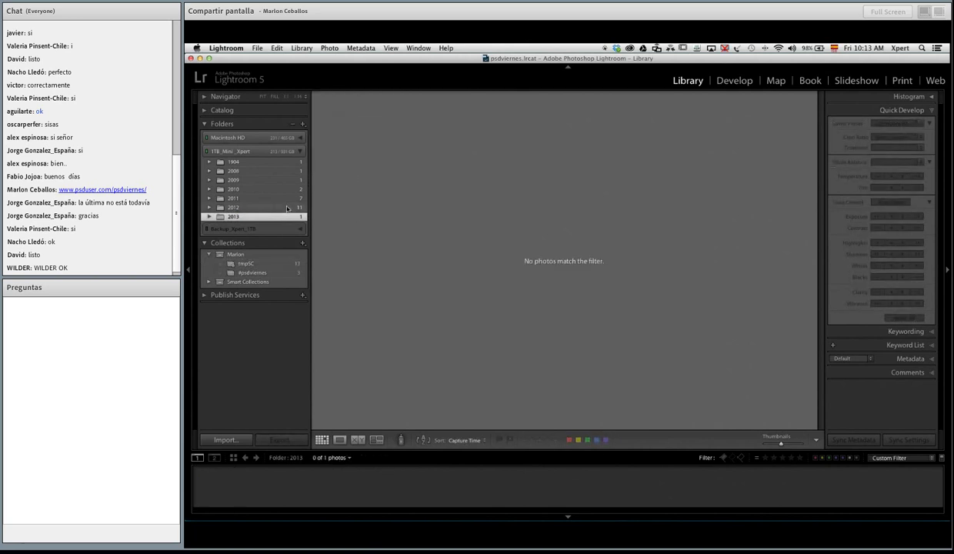
# Step: Show the photos of folders 1904 through 2013 together and rate the red ring box photo five stars
pyautogui.click(260, 190)
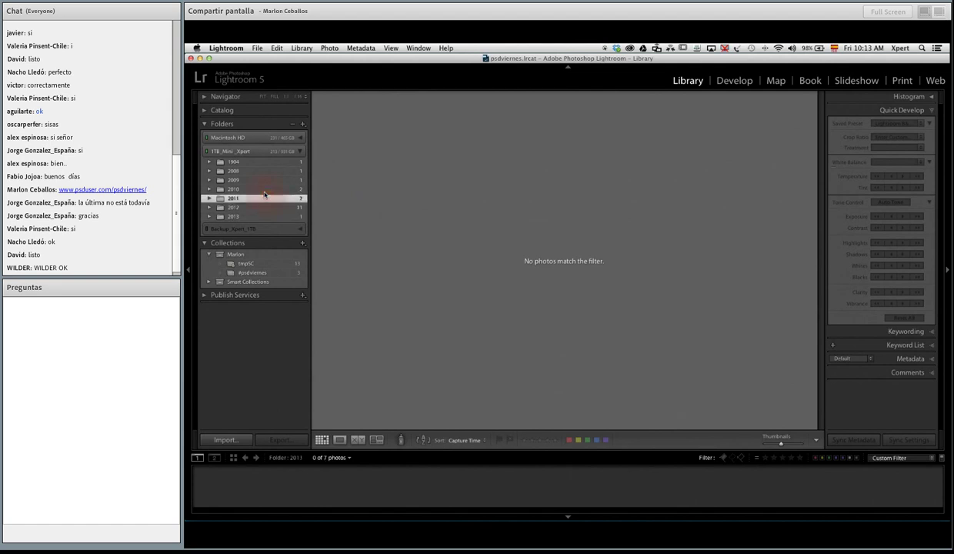
pyautogui.click(260, 172)
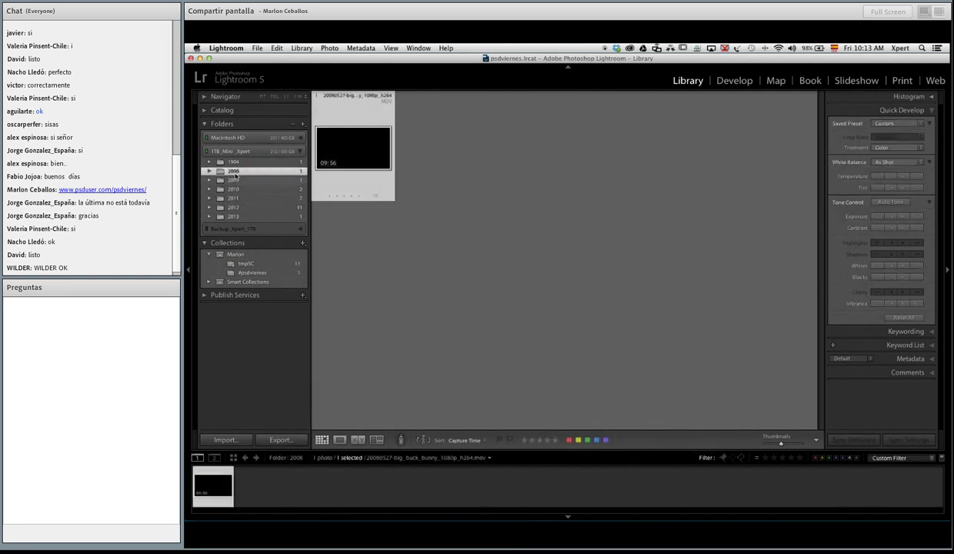
pyautogui.click(233, 162)
pyautogui.keyDown('shift'); pyautogui.click(239, 216); pyautogui.keyUp('shift')
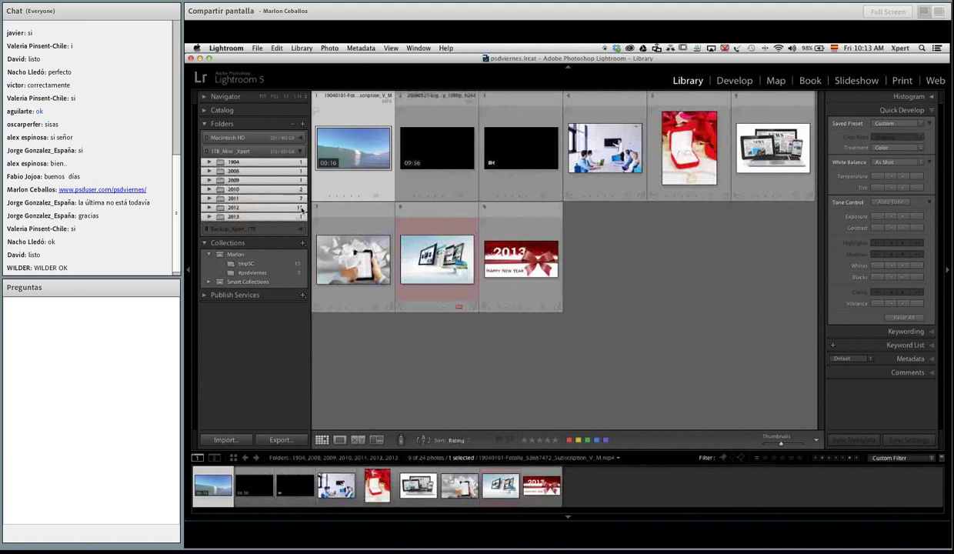
pyautogui.click(686, 191)
pyautogui.click(686, 192)
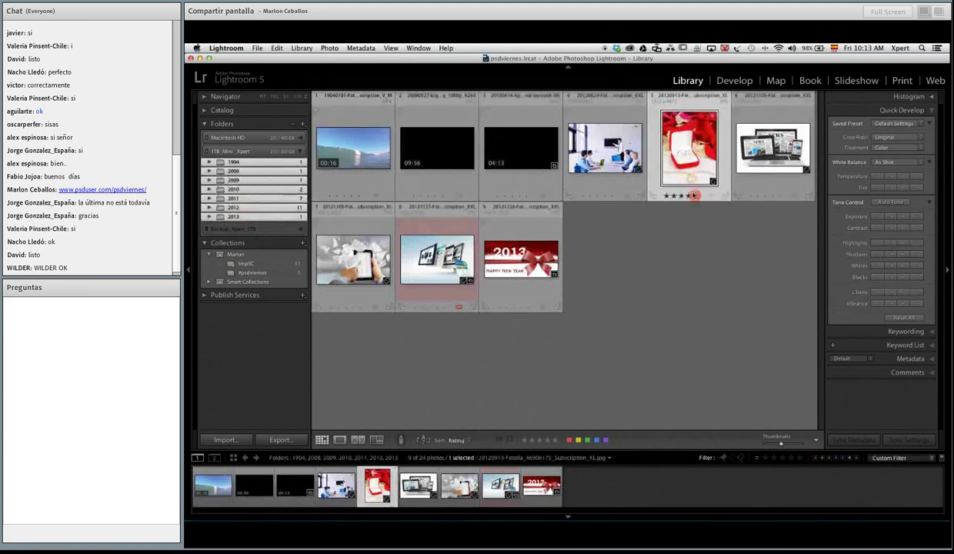
pyautogui.click(669, 279)
# Step: Show the tmpSC smart collection and turn its photo filter off
pyautogui.click(251, 264)
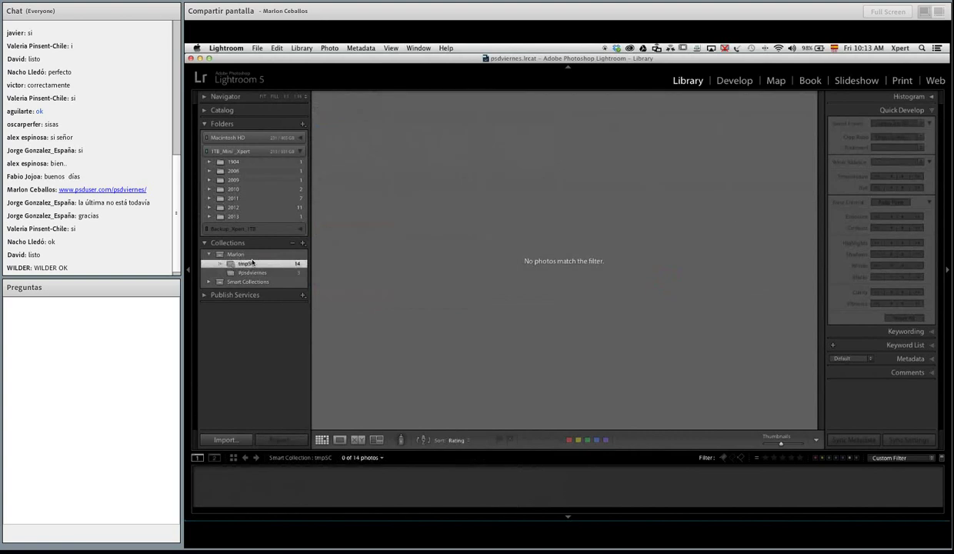
pyautogui.click(933, 459)
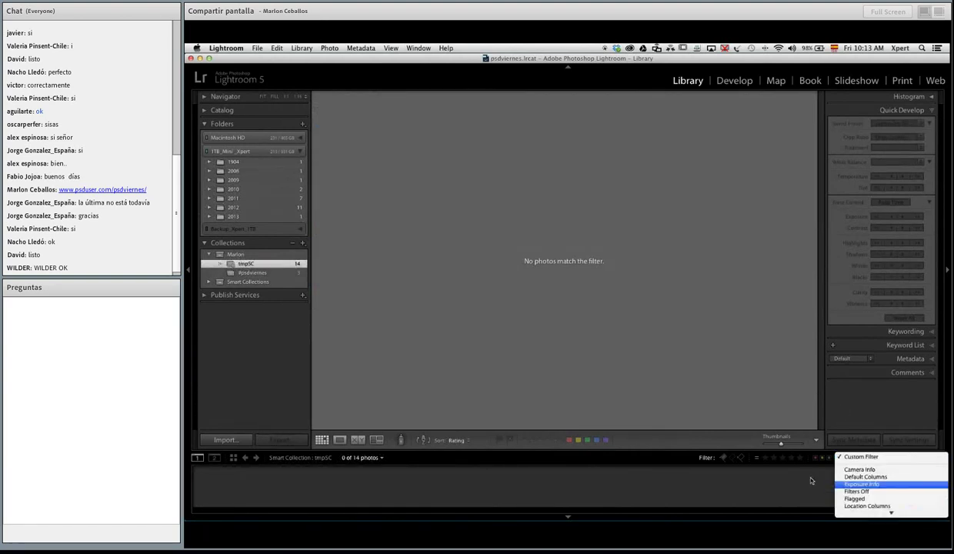
pyautogui.click(777, 474)
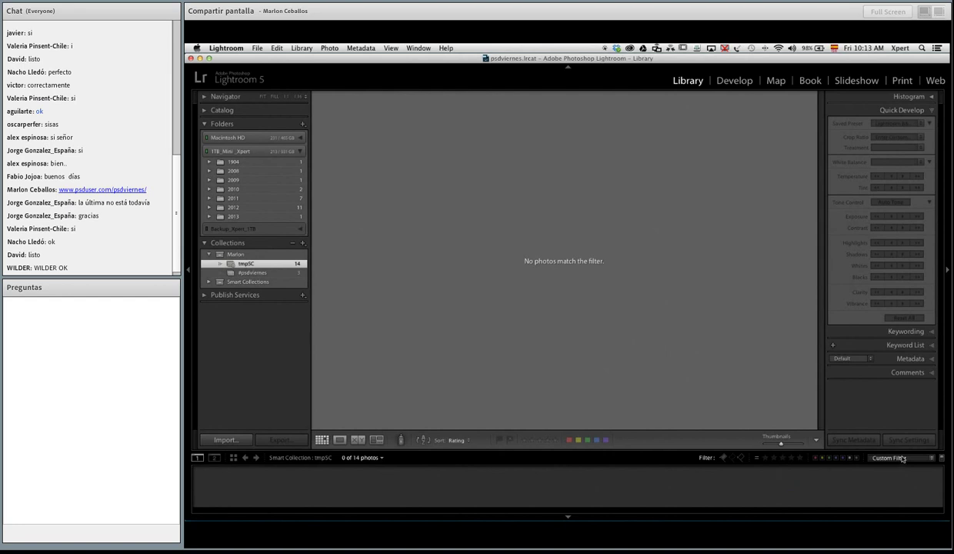
pyautogui.click(940, 459)
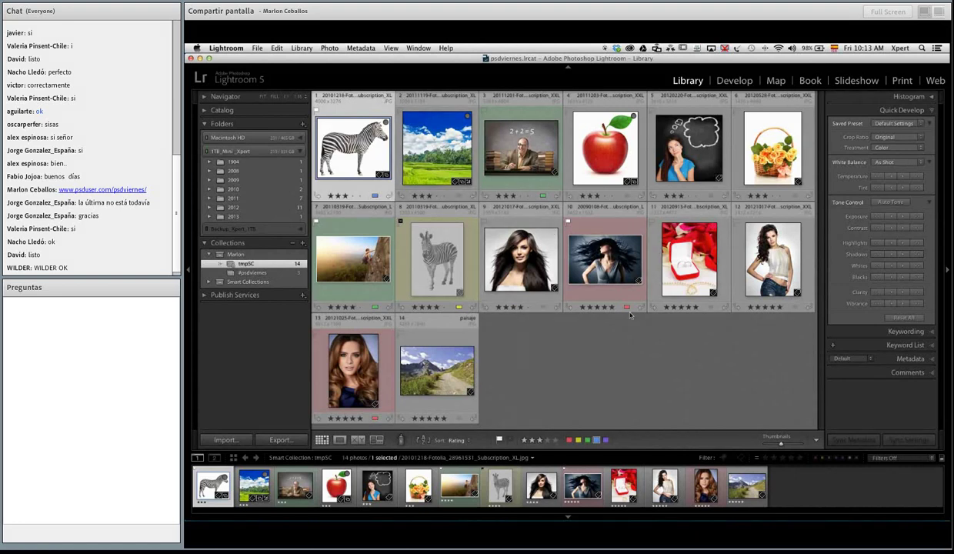
# Step: Edit the tmpSC smart collection so its rule requires a rating of at least four stars
pyautogui.rightClick(266, 265)
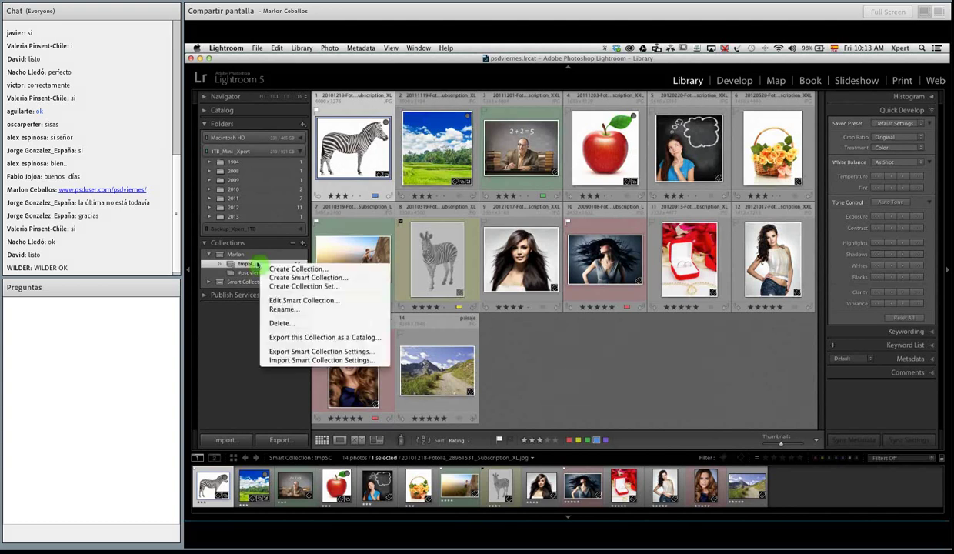
pyautogui.click(297, 301)
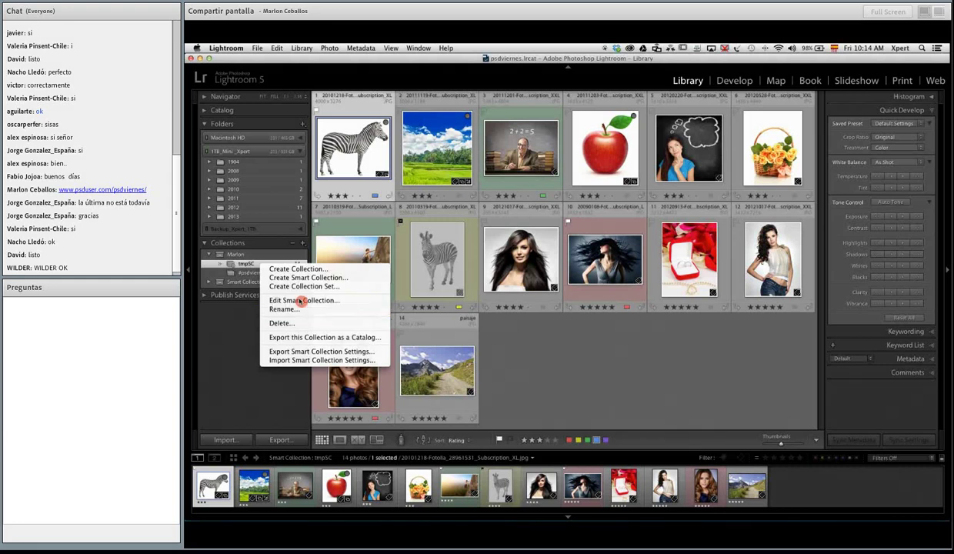
pyautogui.click(595, 175)
pyautogui.click(721, 317)
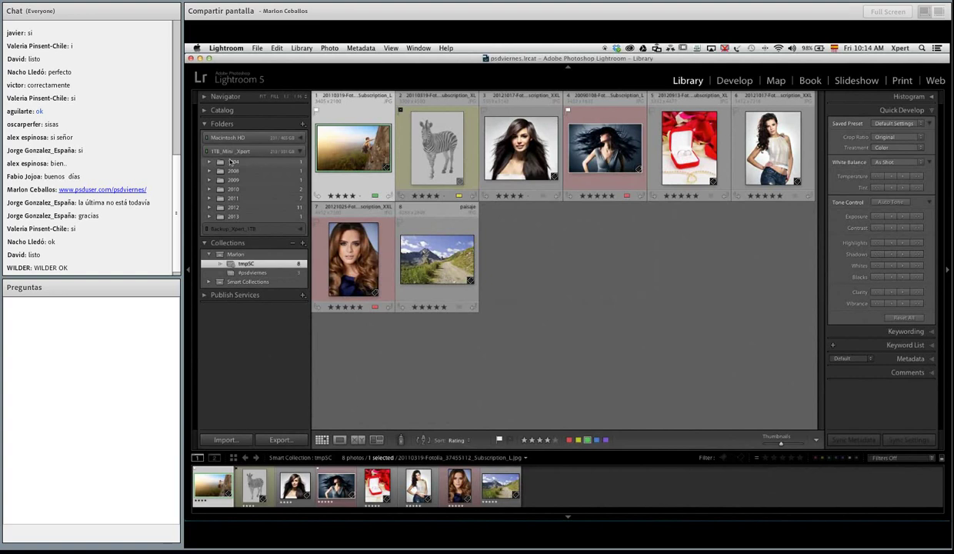
# Step: Display all photos from folders 1904 through 2013 and rate the flower basket photo five stars
pyautogui.click(227, 162)
pyautogui.keyDown('shift'); pyautogui.click(233, 216); pyautogui.keyUp('shift')
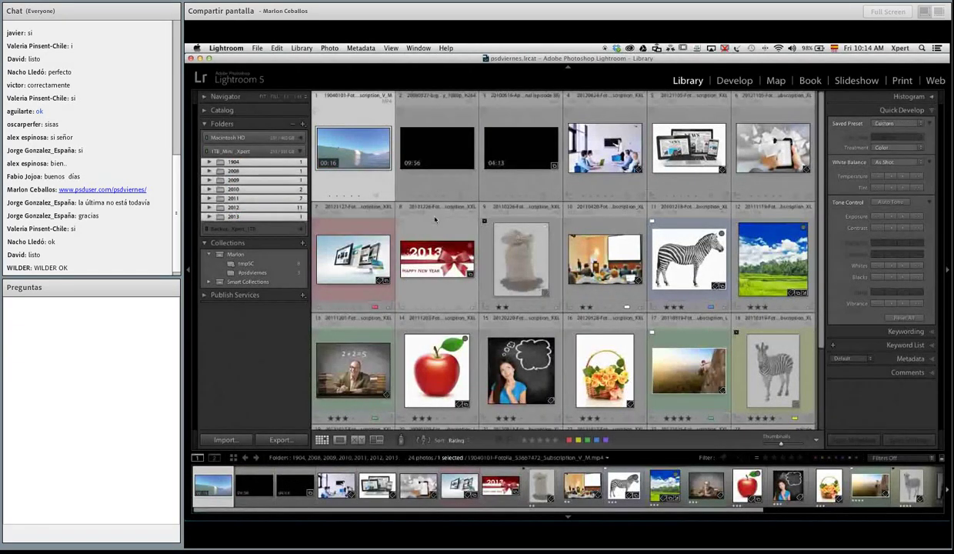
pyautogui.click(599, 367)
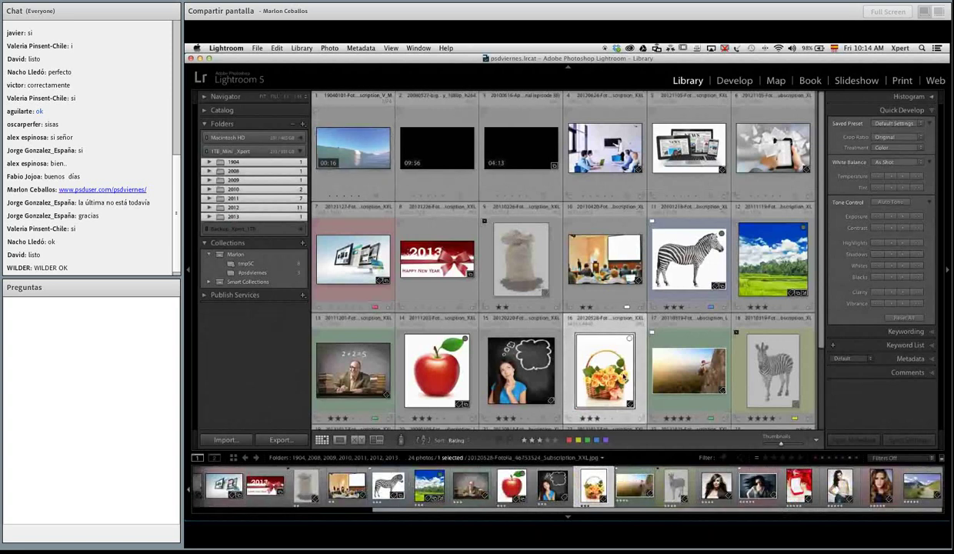
pyautogui.click(612, 418)
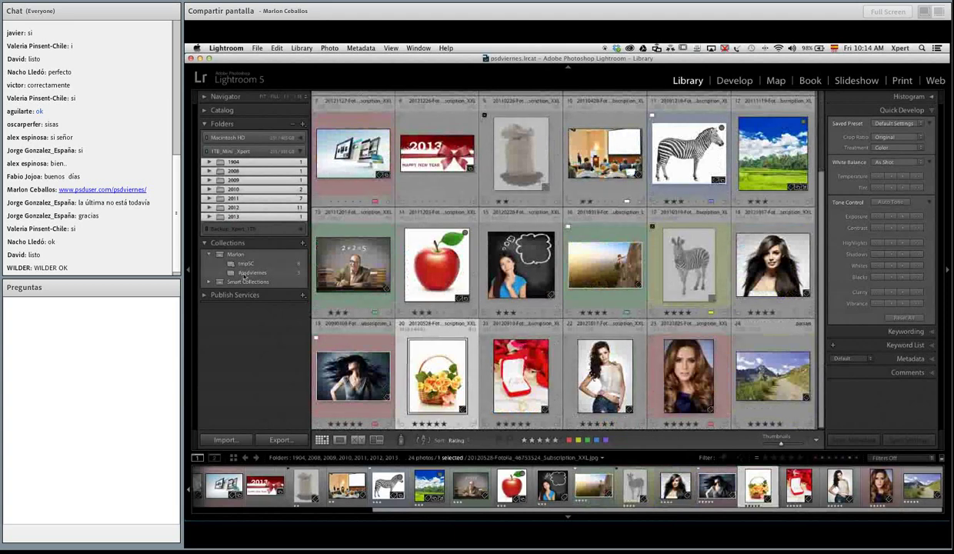
# Step: Delete the tmpSC smart collection and the collection set that contains #psdviernes
pyautogui.click(245, 263)
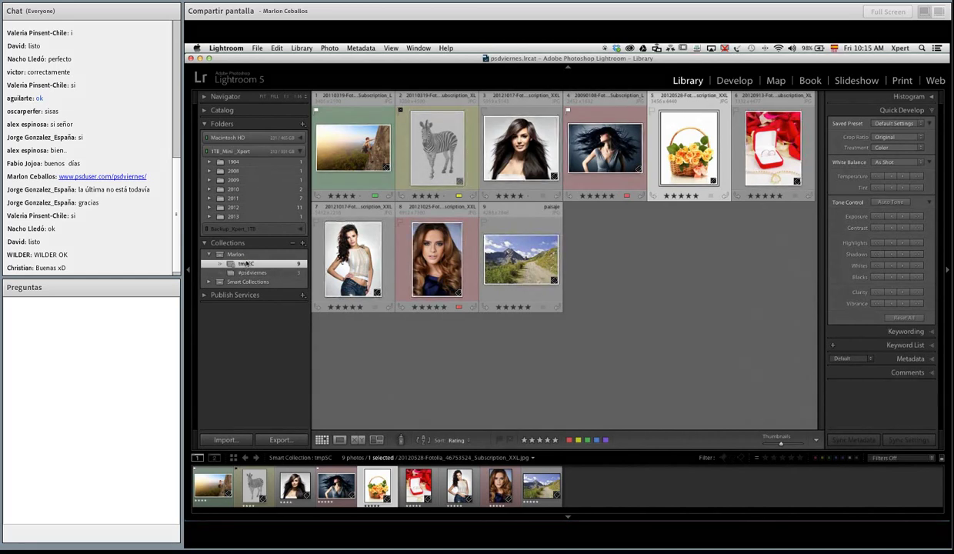
pyautogui.click(293, 243)
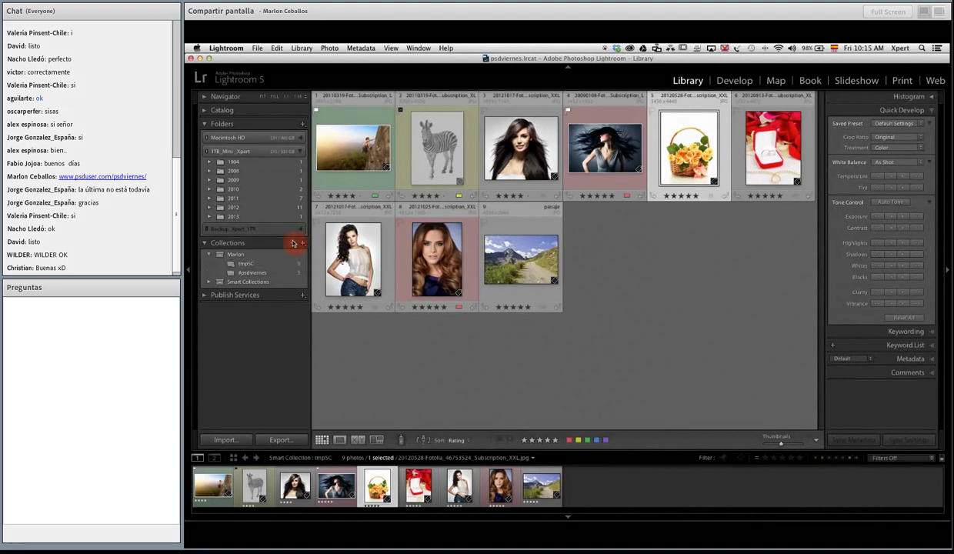
pyautogui.click(252, 254)
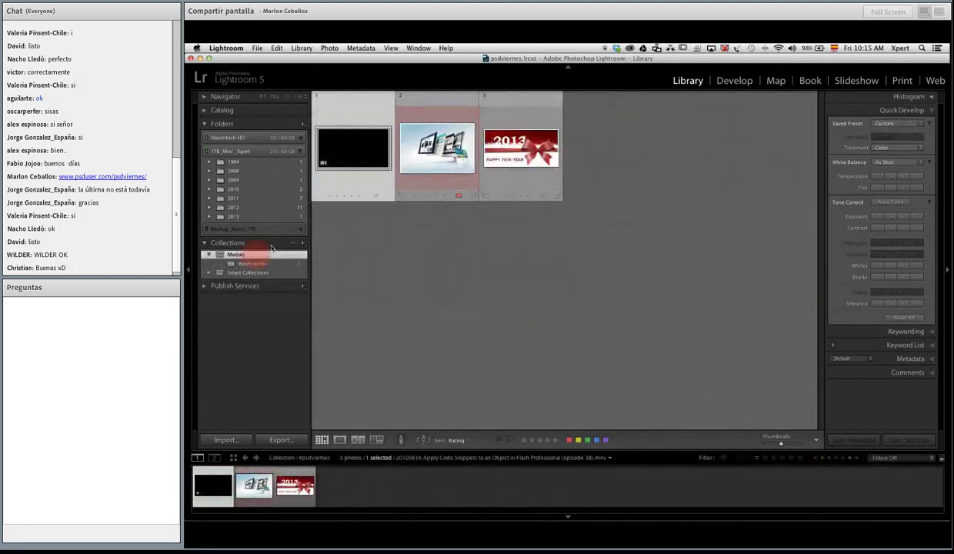
pyautogui.press('Delete')
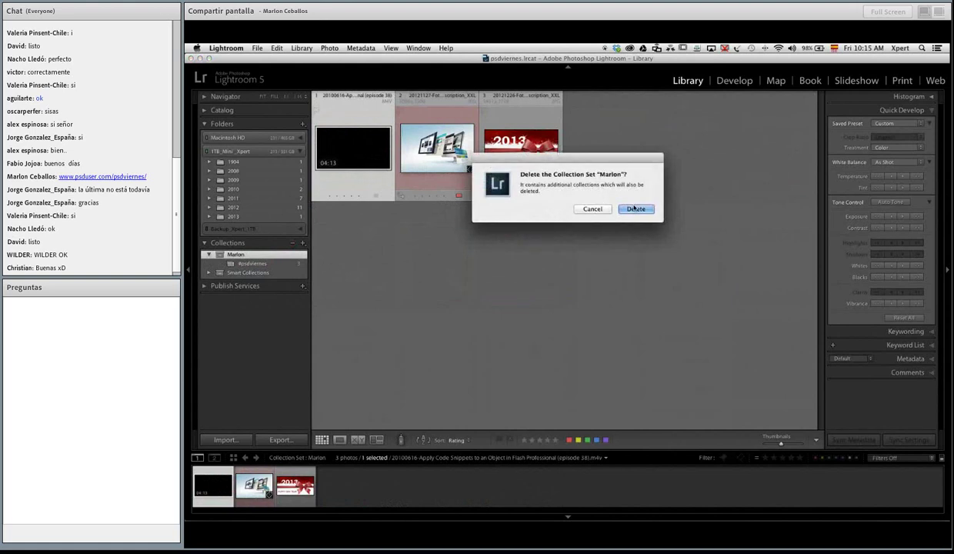
pyautogui.press('Return')
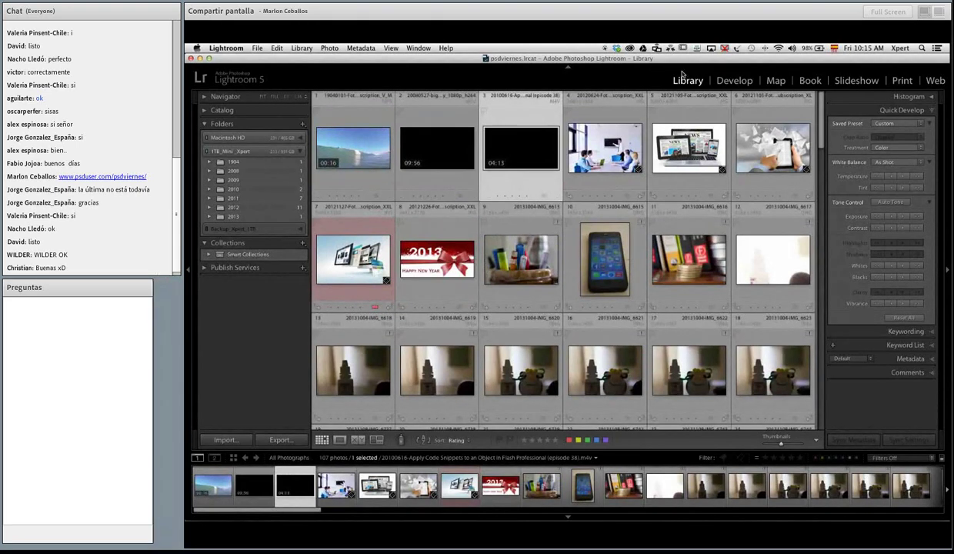
# Step: Open the Map module and preview the Road Map, Satellite and Terrain map styles, ending on the Hybrid style
pyautogui.click(771, 82)
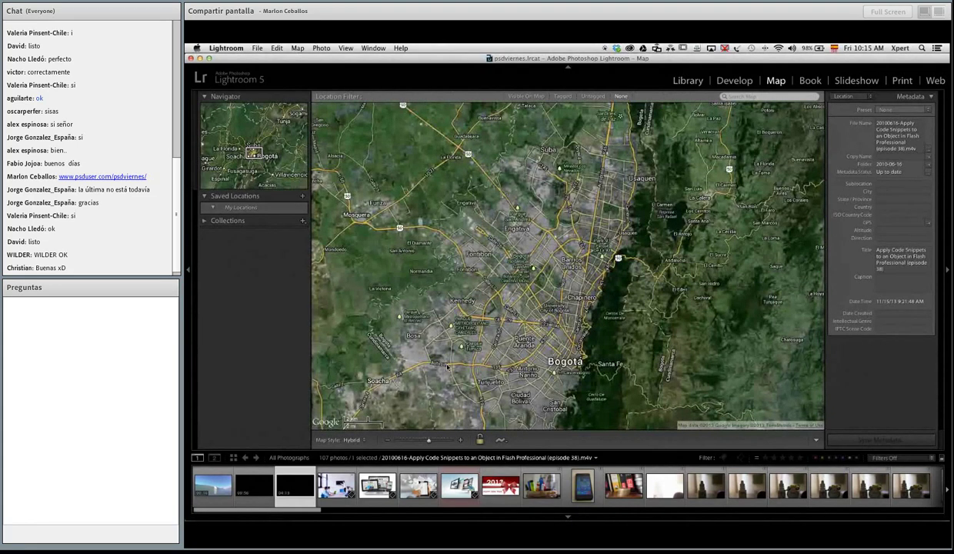
pyautogui.click(358, 439)
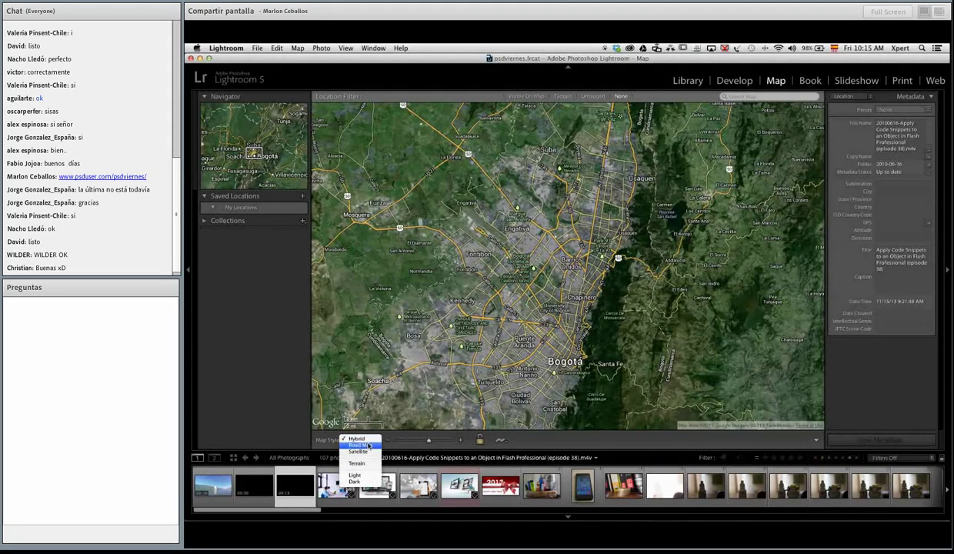
pyautogui.click(361, 445)
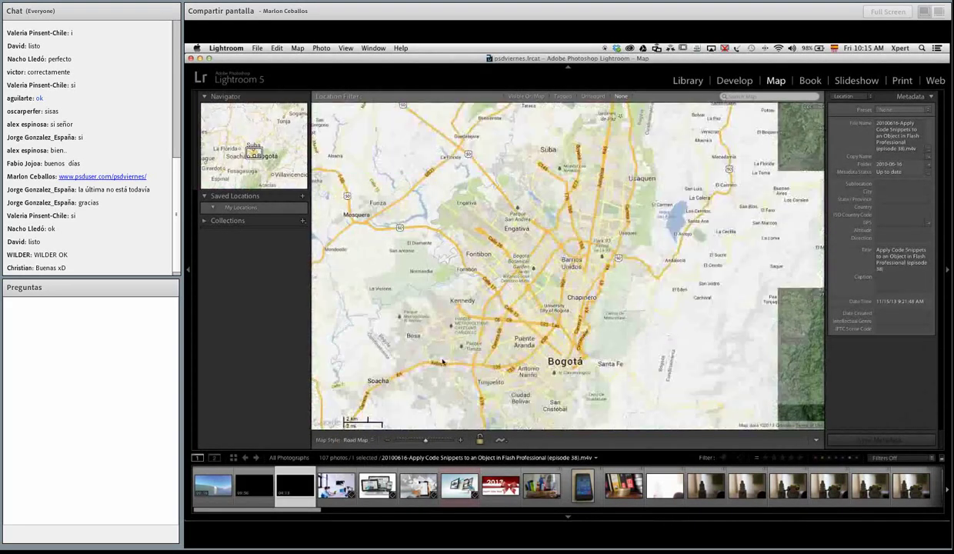
pyautogui.click(354, 440)
pyautogui.click(364, 444)
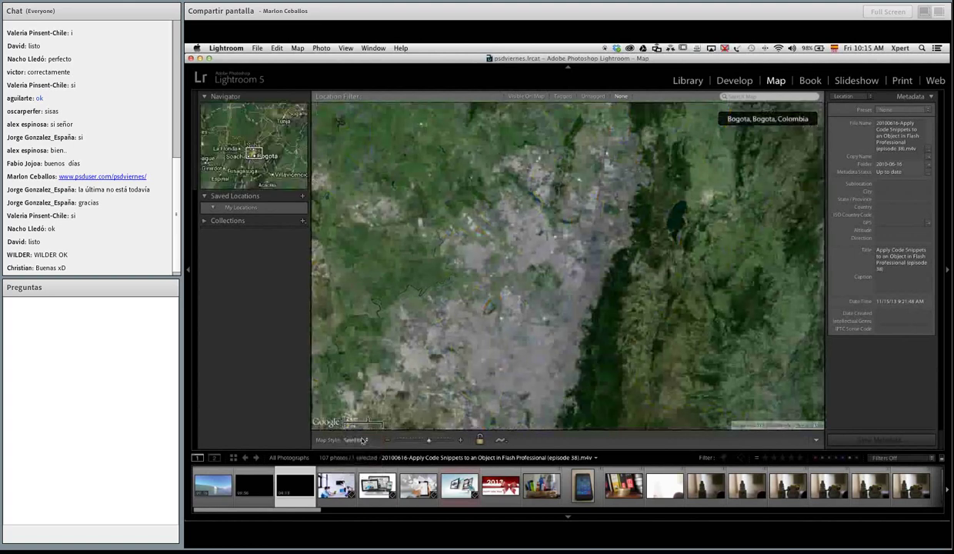
pyautogui.click(357, 440)
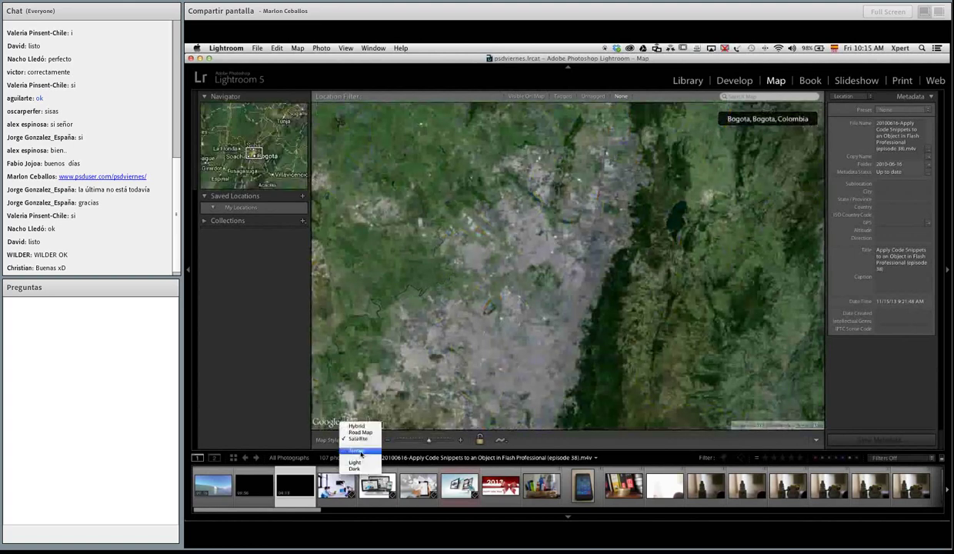
pyautogui.click(360, 451)
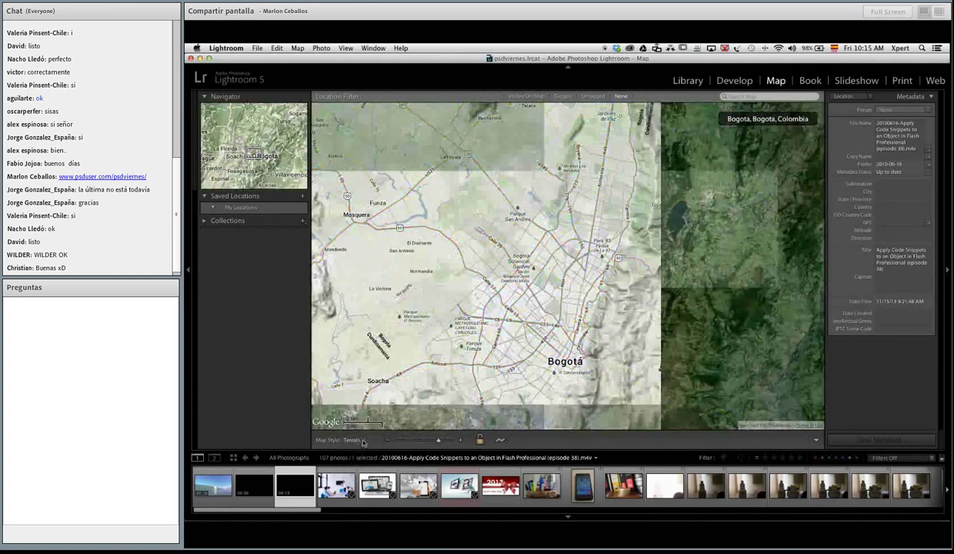
pyautogui.click(363, 441)
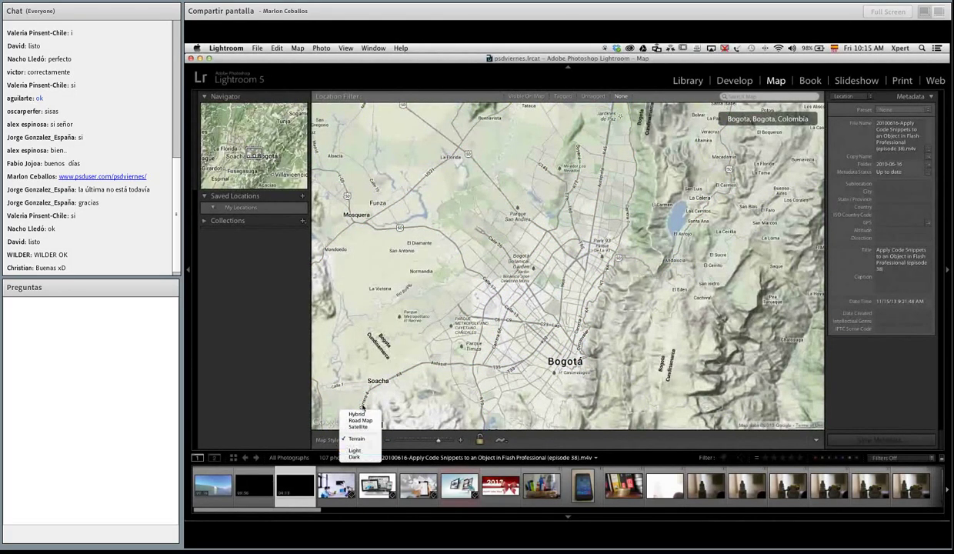
pyautogui.click(357, 414)
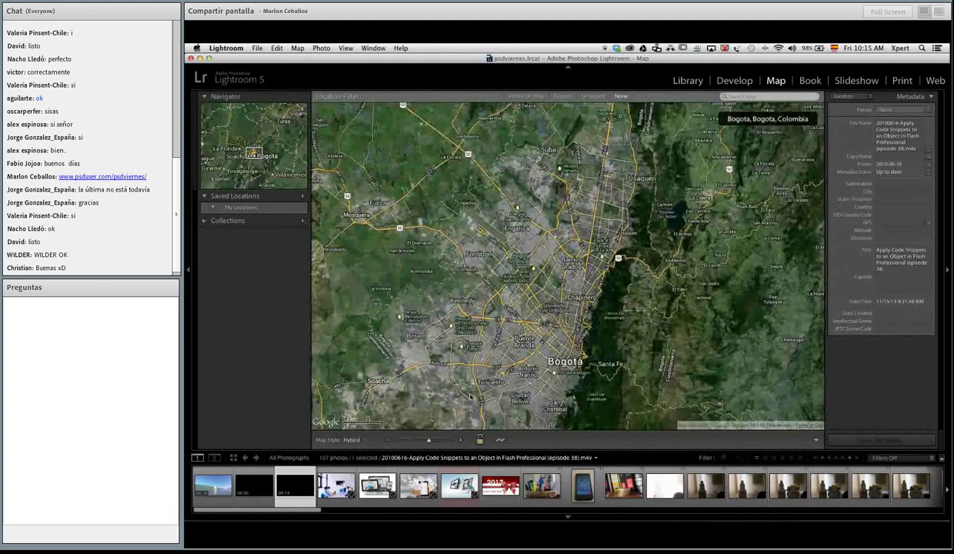
# Step: Examine Colombia at country scale and Barrios Unidos at street scale, and reframe the map on Bogotá and the area west of it
pyautogui.click(414, 440)
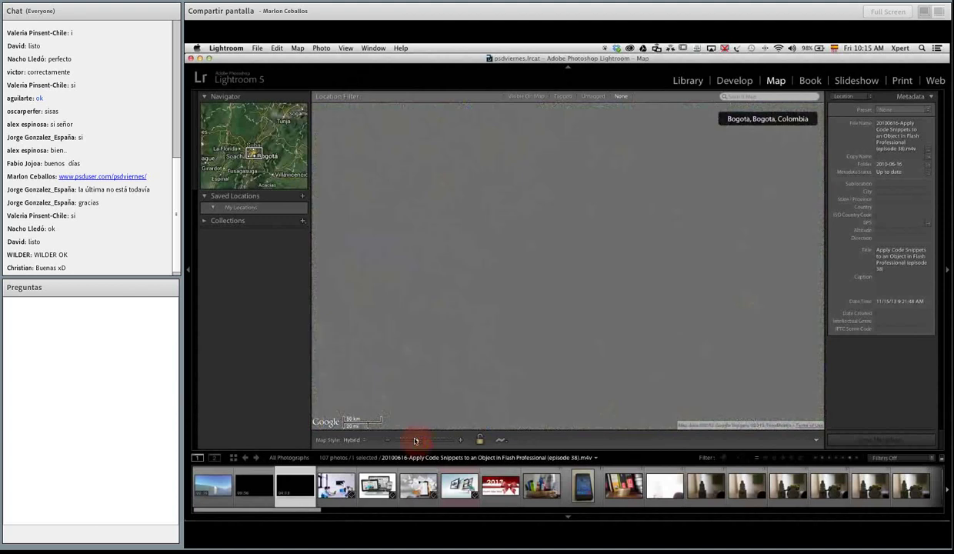
pyautogui.click(408, 440)
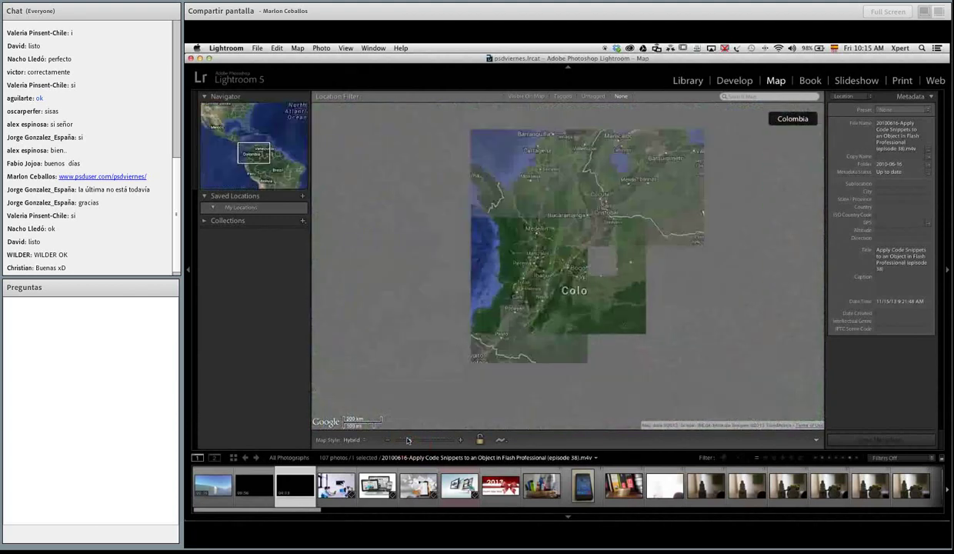
pyautogui.click(409, 440)
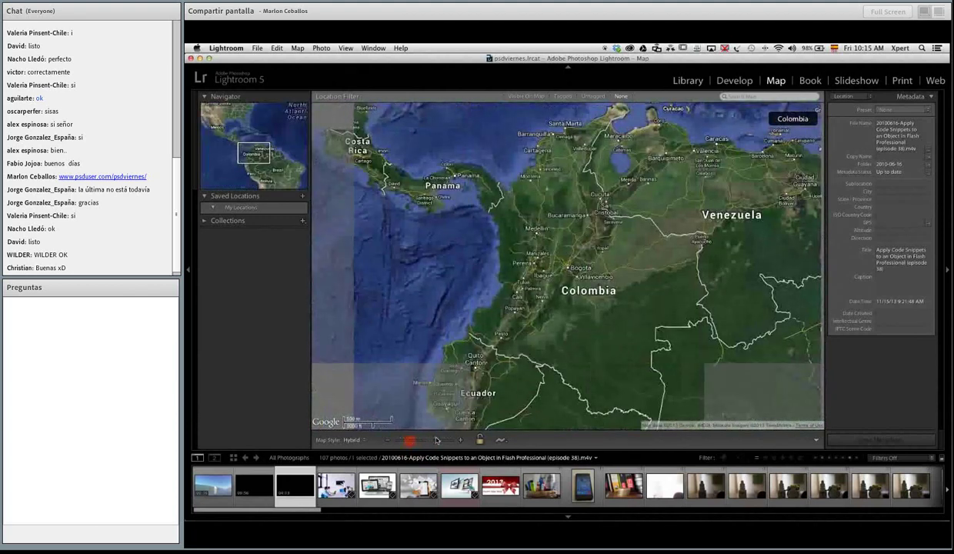
pyautogui.click(439, 440)
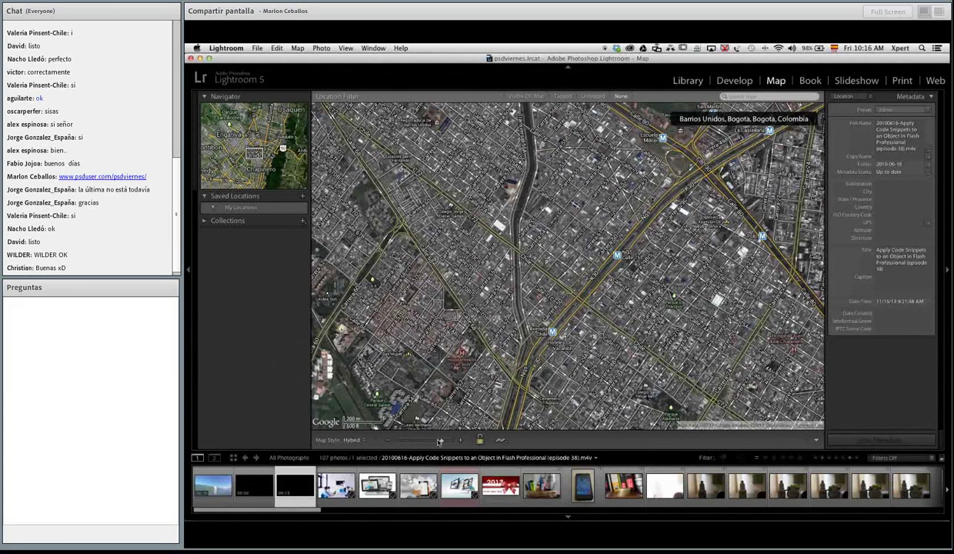
pyautogui.moveTo(439, 439); pyautogui.dragTo(426, 440)
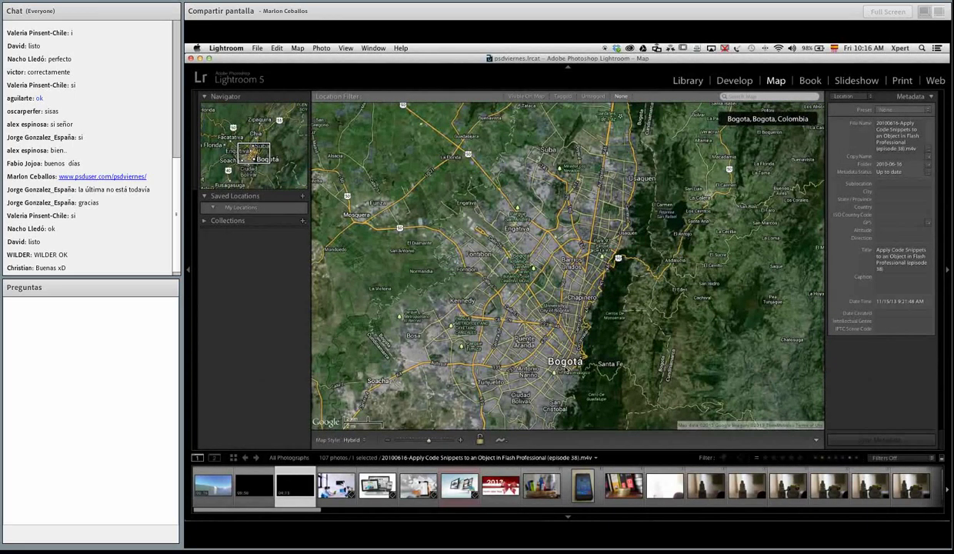
pyautogui.moveTo(464, 277)
pyautogui.mouseDown()
pyautogui.moveTo(493, 288)
pyautogui.moveTo(565, 284)
pyautogui.moveTo(560, 278)
pyautogui.mouseUp()
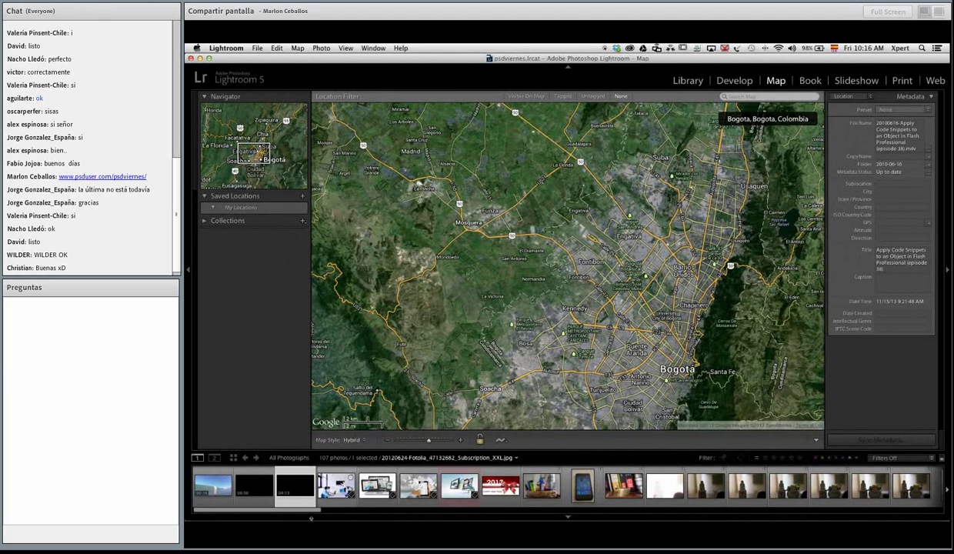
# Step: Geotag the four-star model photo with long straight hair at Mosquera and the fluttering-hair woman photo at Barrios Unidos in Bogotá
pyautogui.moveTo(318, 509); pyautogui.dragTo(916, 485)
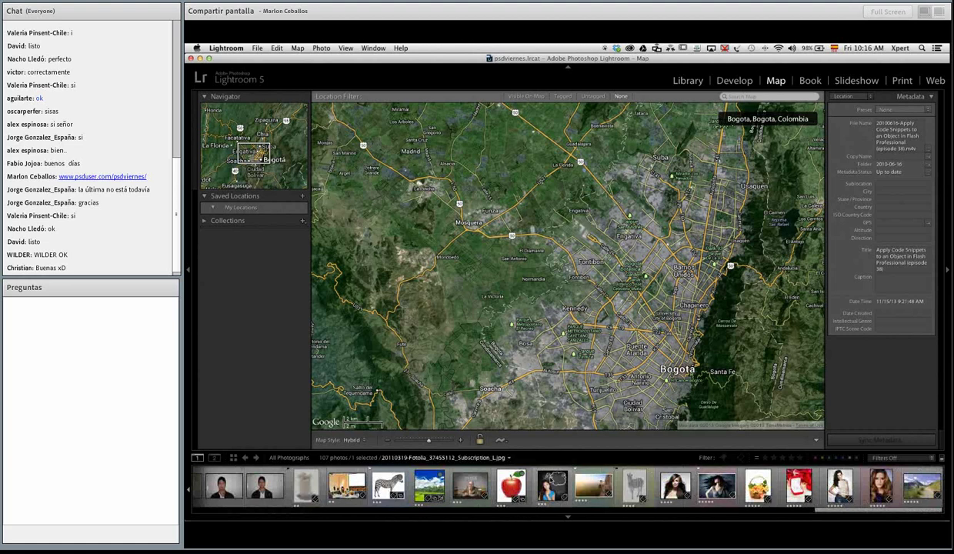
pyautogui.click(675, 485)
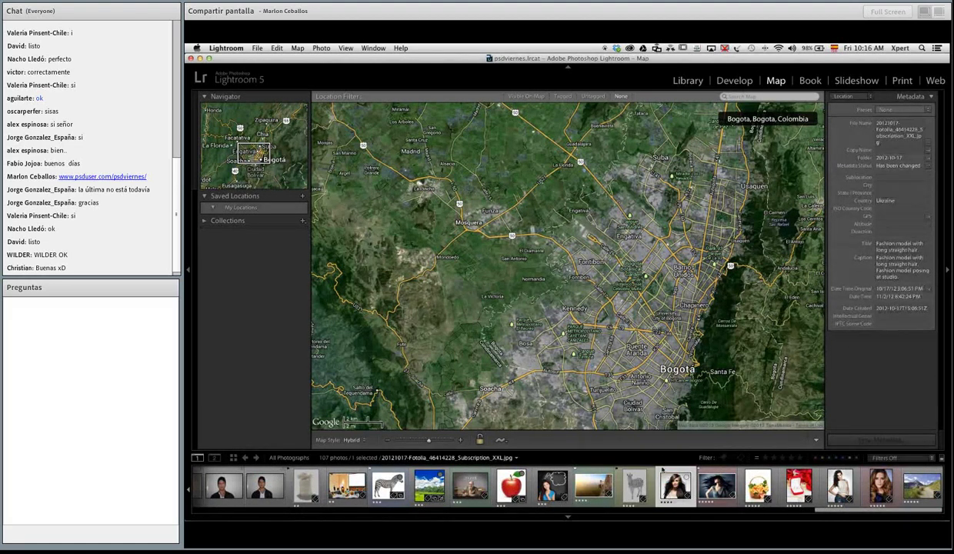
pyautogui.moveTo(666, 475); pyautogui.dragTo(466, 225)
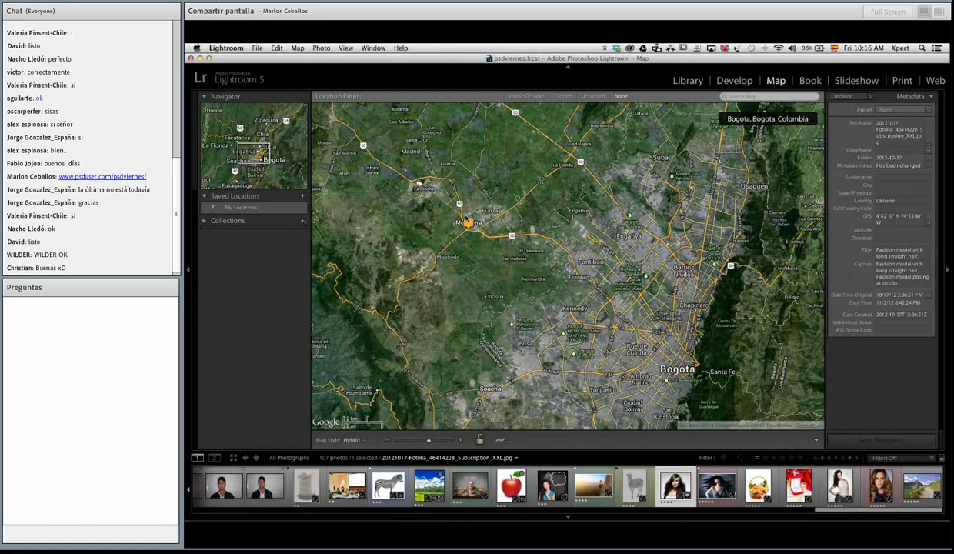
pyautogui.moveTo(466, 221)
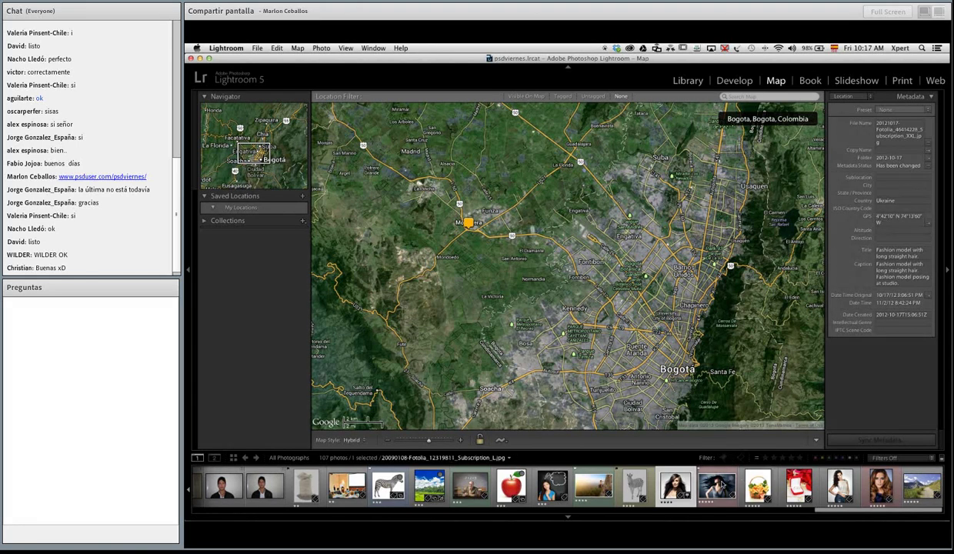
pyautogui.click(704, 481)
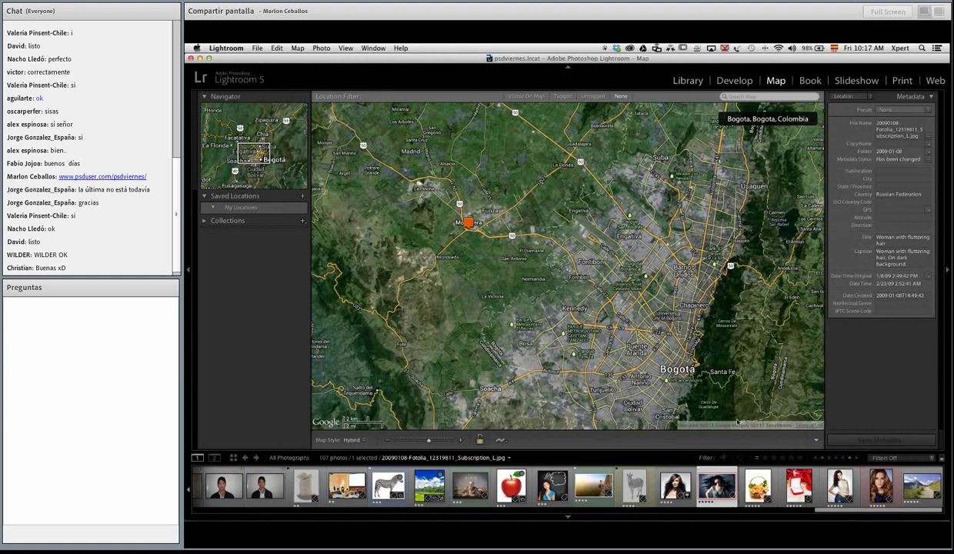
pyautogui.moveTo(686, 470); pyautogui.dragTo(689, 282)
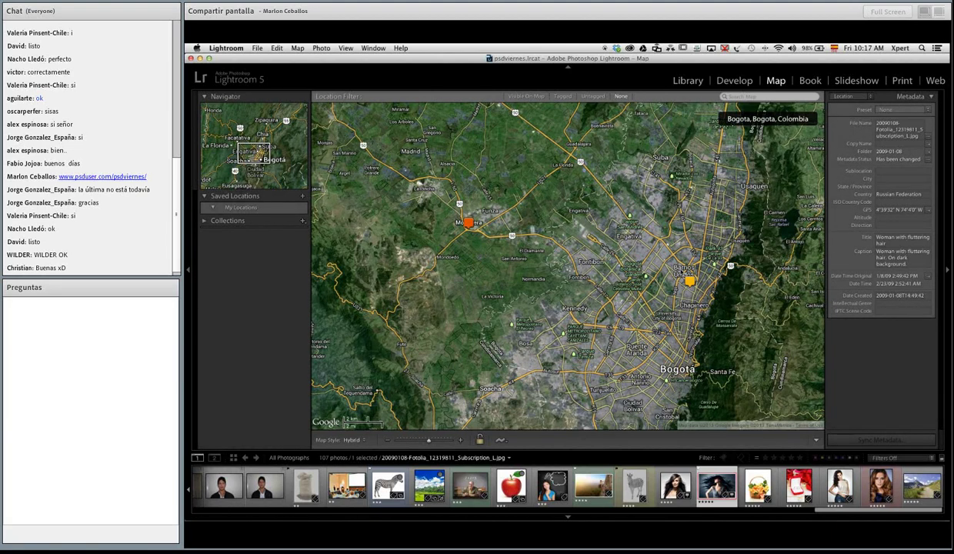
# Step: Compare the Visible On Map, Tagged and Untagged location filters on the photos, and set the filter back to None
pyautogui.click(526, 97)
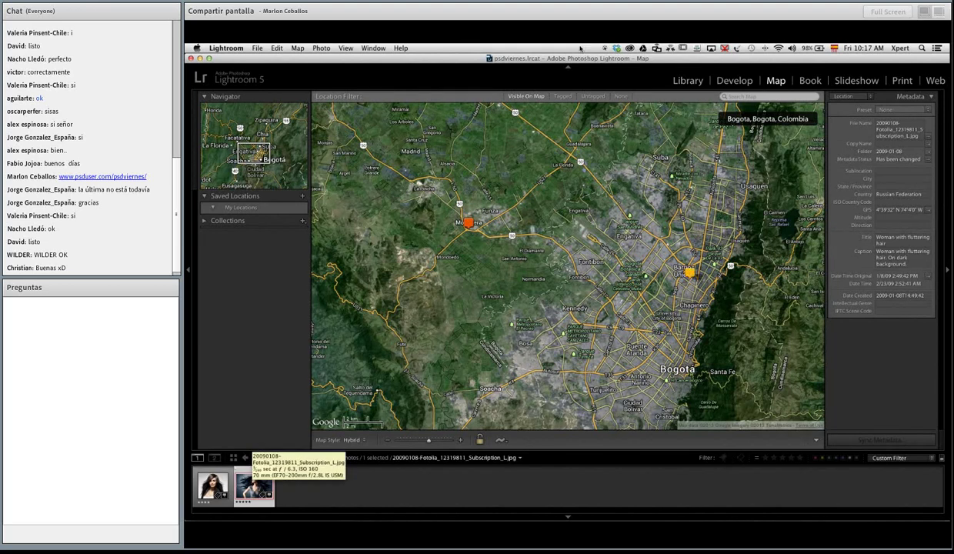
pyautogui.click(564, 95)
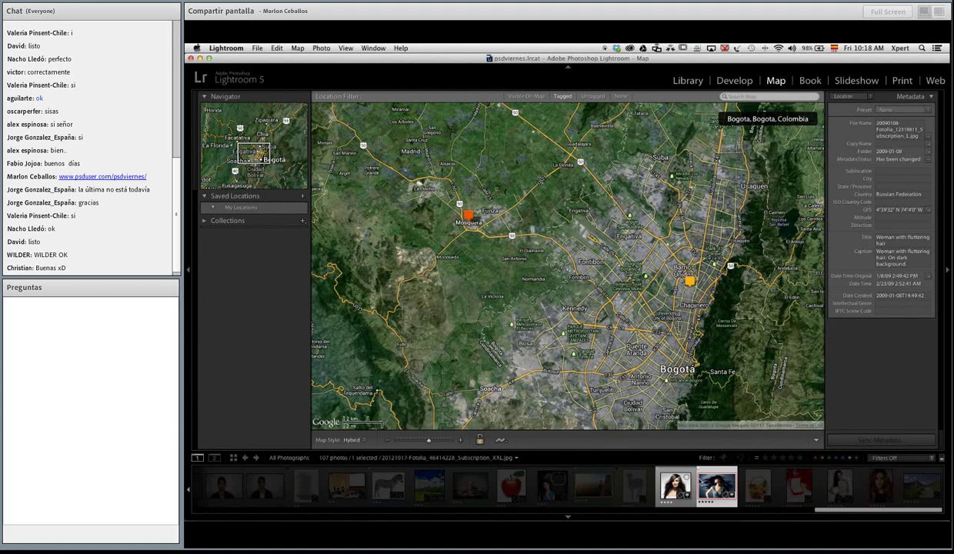
pyautogui.click(593, 96)
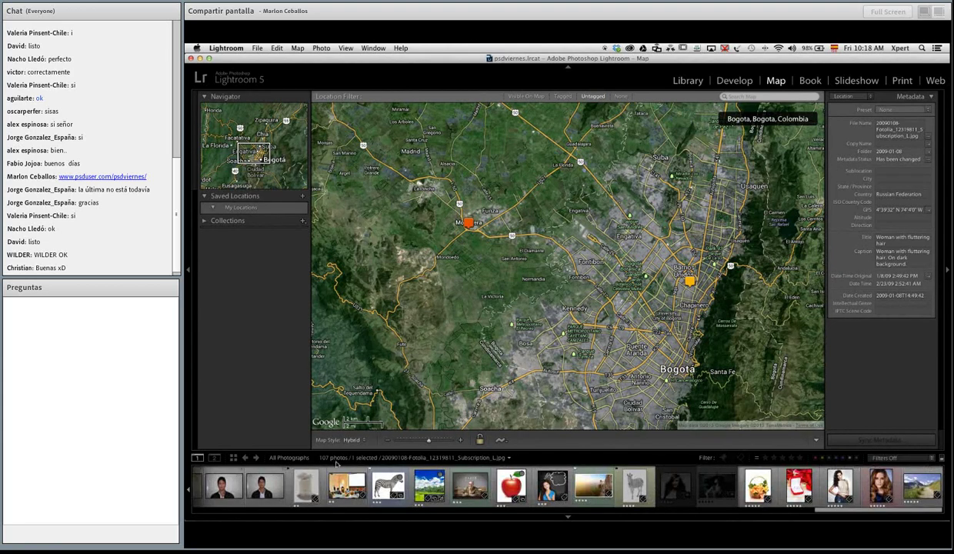
pyautogui.click(619, 96)
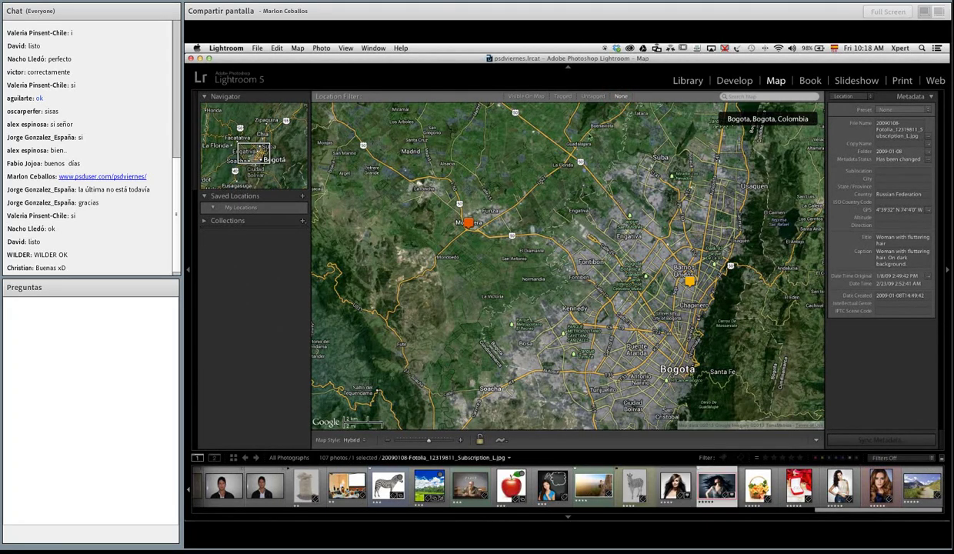
# Step: Frame the map on Bogotá and its surroundings, and start a new saved location named Bogota in the My Locations folder
pyautogui.moveTo(599, 314); pyautogui.dragTo(509, 231)
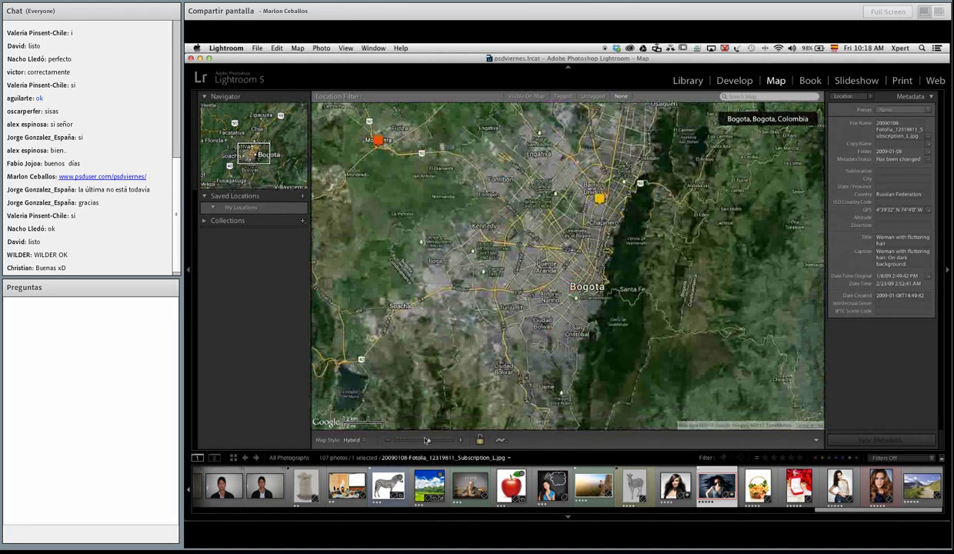
pyautogui.click(419, 440)
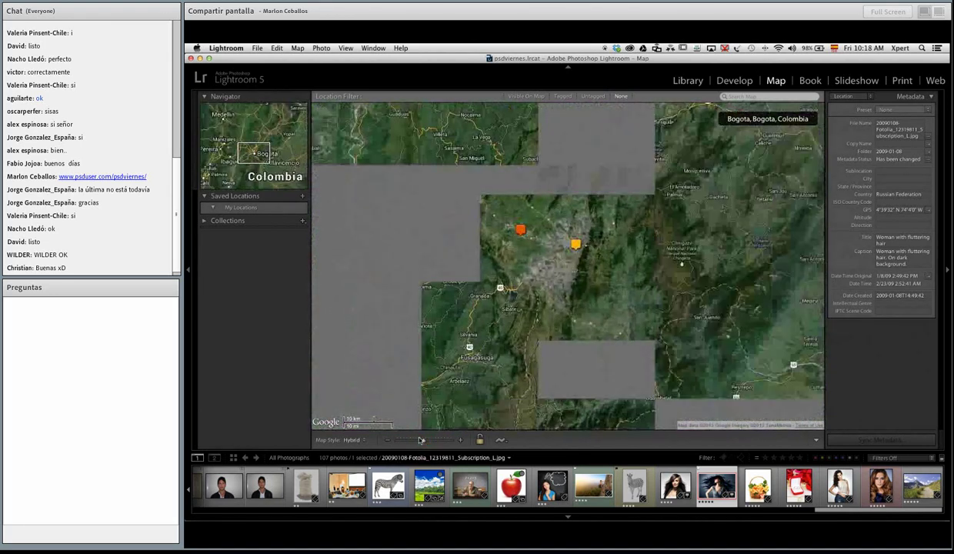
pyautogui.click(457, 439)
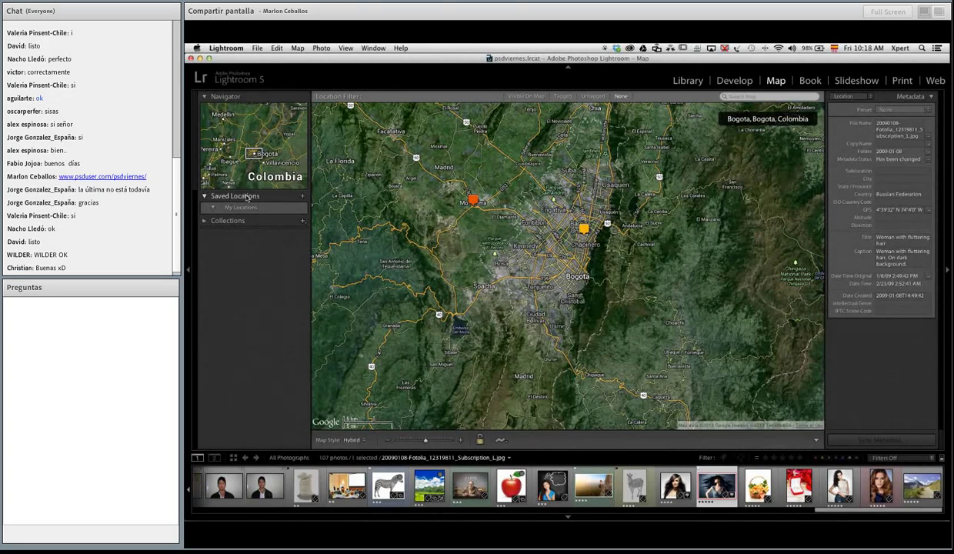
pyautogui.click(303, 196)
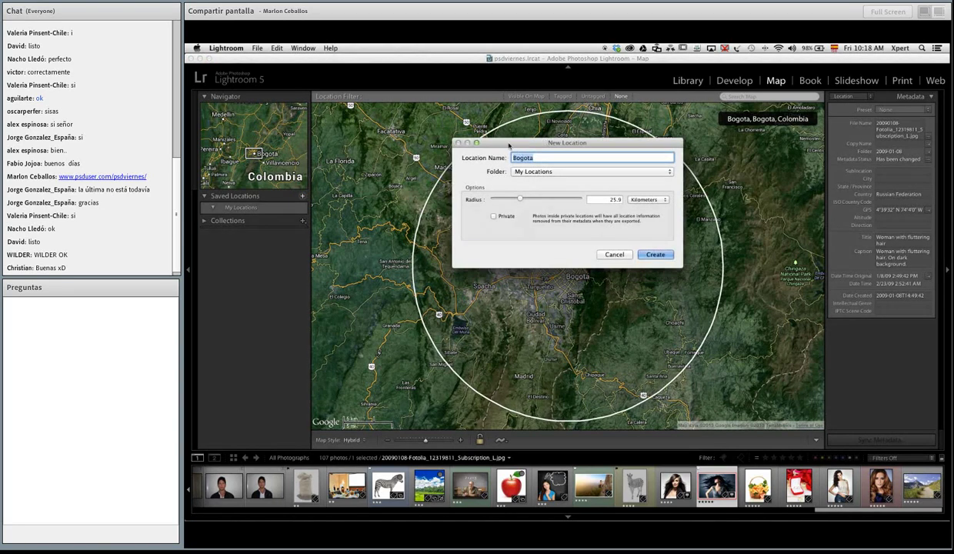
pyautogui.moveTo(507, 145); pyautogui.dragTo(736, 187)
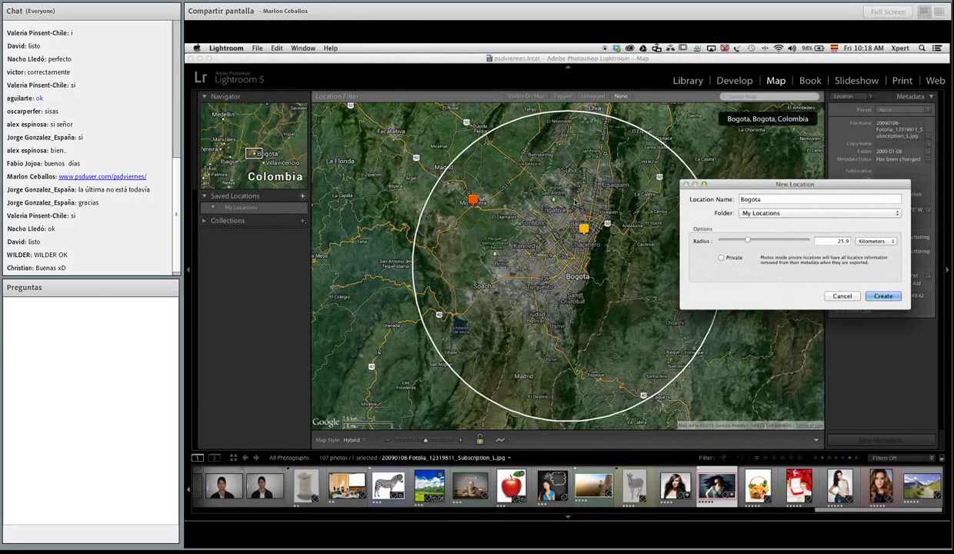
pyautogui.click(757, 212)
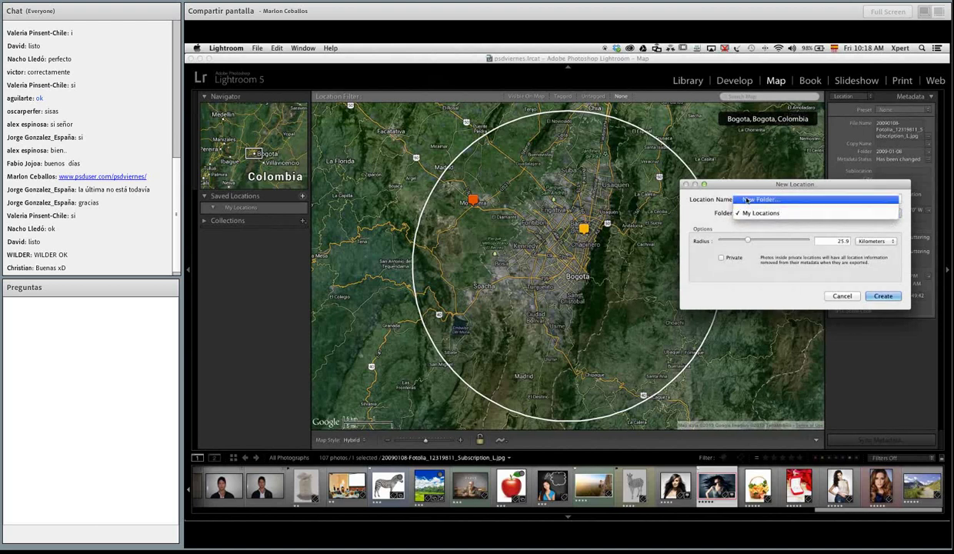
pyautogui.click(678, 198)
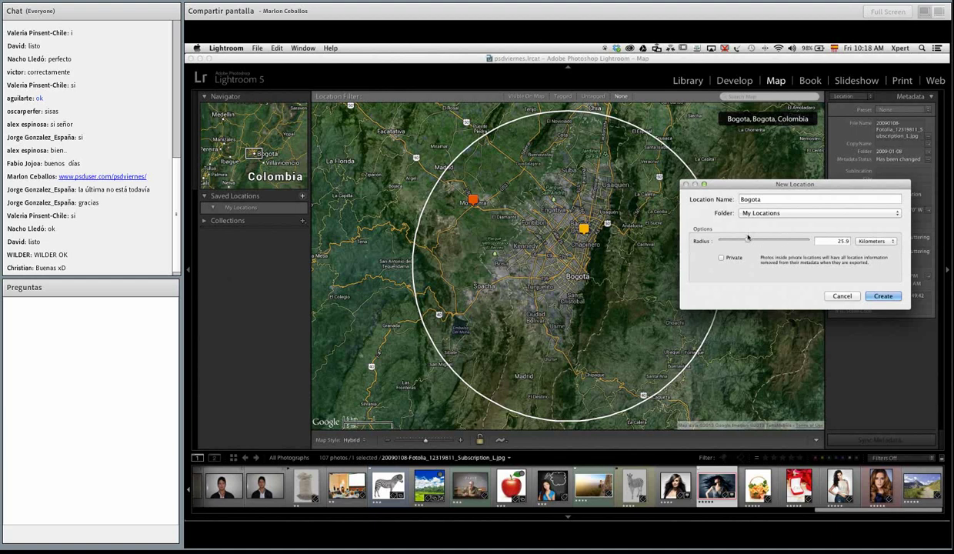
# Step: Set the Bogota location's radius to 14.0 kilometers and create the location
pyautogui.moveTo(747, 240); pyautogui.dragTo(745, 240)
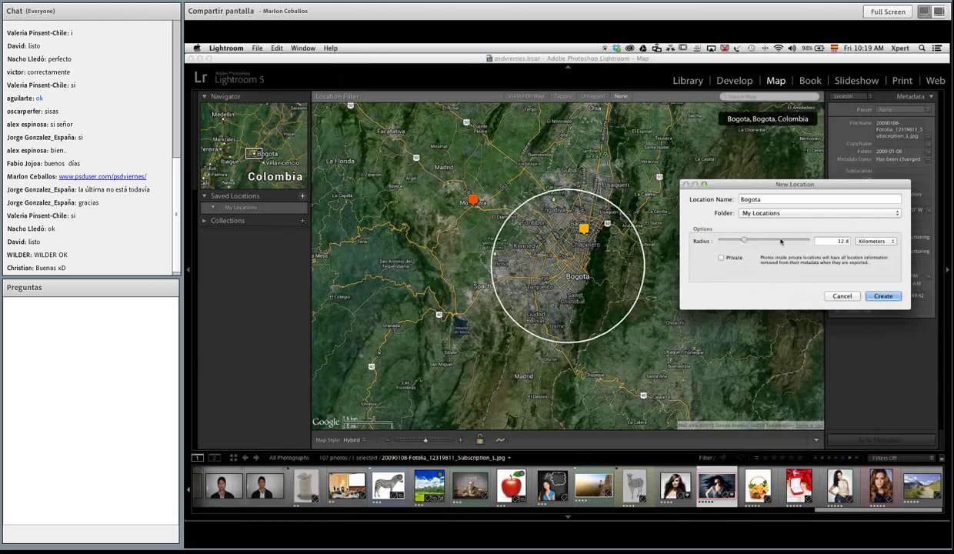
pyautogui.click(831, 241)
pyautogui.press('Up')
pyautogui.press('Up')
pyautogui.press('Up')
pyautogui.press('Up')
pyautogui.press('Up')
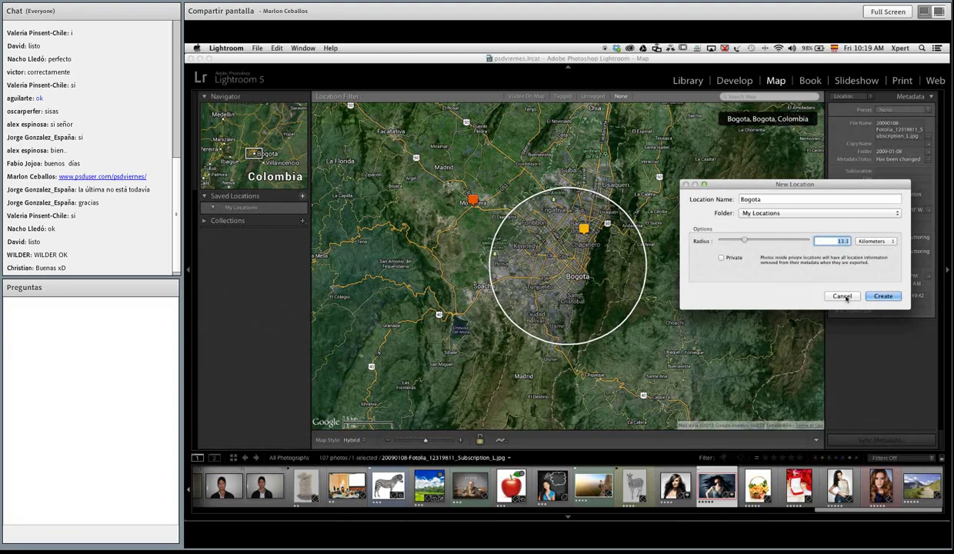
pyautogui.press('Up')
pyautogui.press('Up')
pyautogui.press('Up')
pyautogui.press('Up')
pyautogui.press('Up')
pyautogui.press('Up')
pyautogui.press('Up')
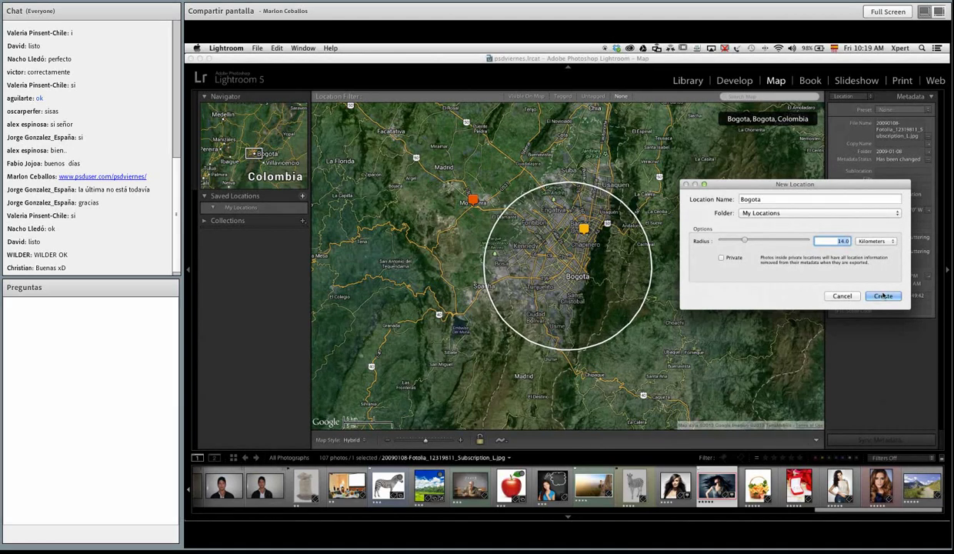
pyautogui.click(883, 295)
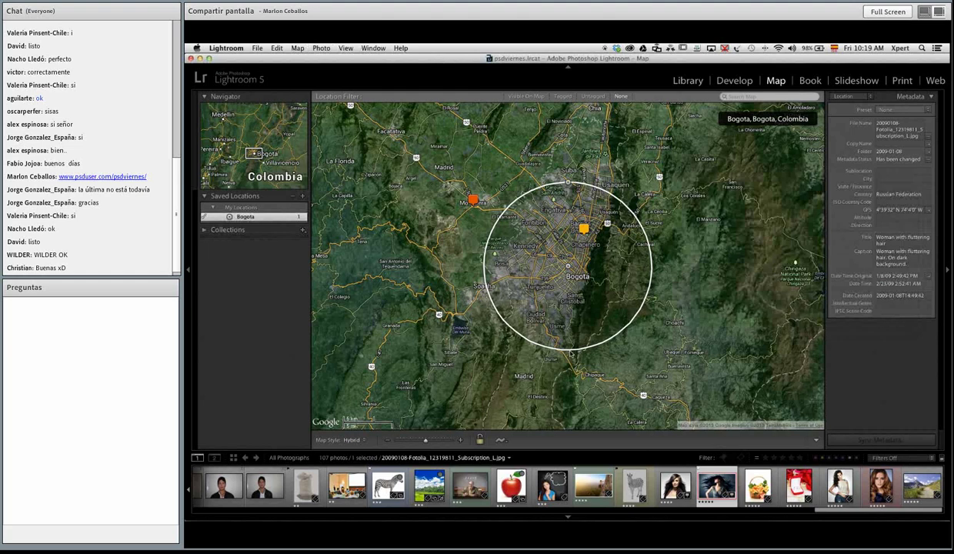
# Step: Geotag three photos inside the Bogota location circle, placing the sack near Soacha and the zebra southeast of the city
pyautogui.moveTo(668, 336)
pyautogui.mouseDown()
pyautogui.moveTo(526, 260)
pyautogui.moveTo(537, 206)
pyautogui.moveTo(555, 221)
pyautogui.mouseUp()
pyautogui.moveTo(300, 473); pyautogui.dragTo(503, 308)
pyautogui.moveTo(385, 483); pyautogui.dragTo(587, 329)
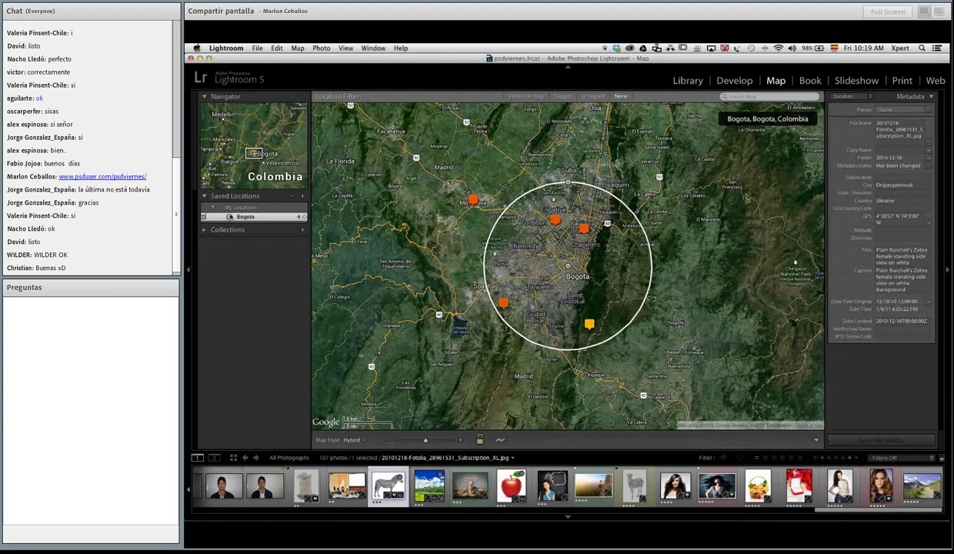
# Step: Leave the Bogotá area, jump back to the saved Bogota location, and search the map for Lima, Peru
pyautogui.scroll(2, 505, 208)
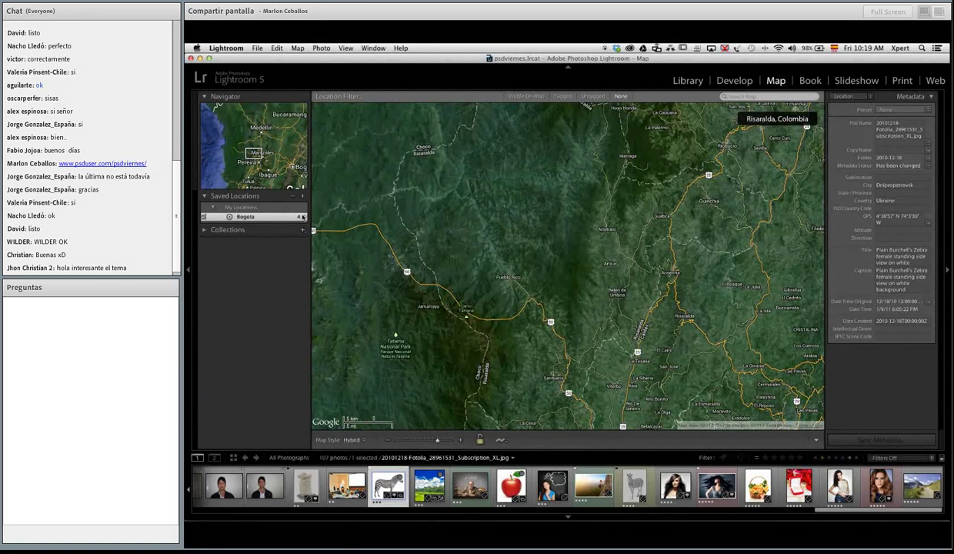
pyautogui.click(303, 216)
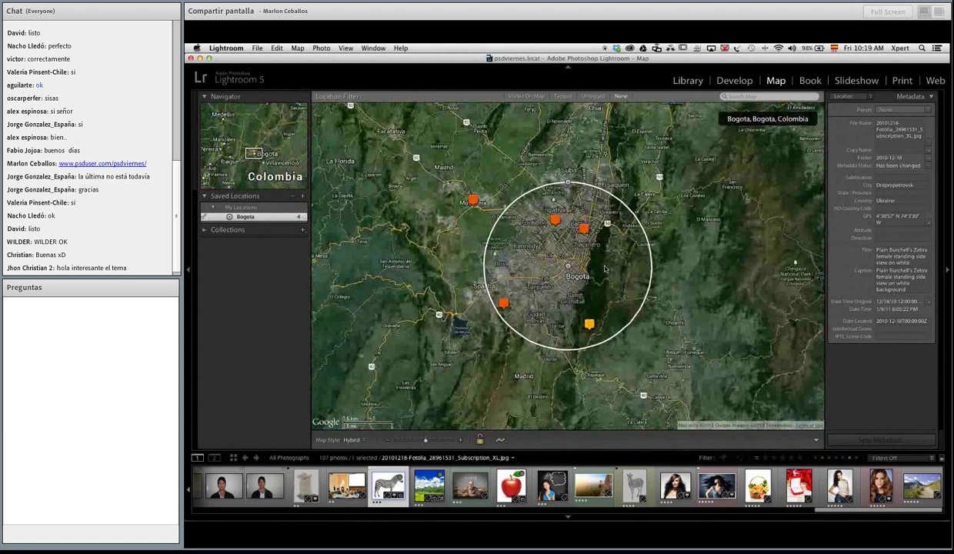
pyautogui.click(729, 97)
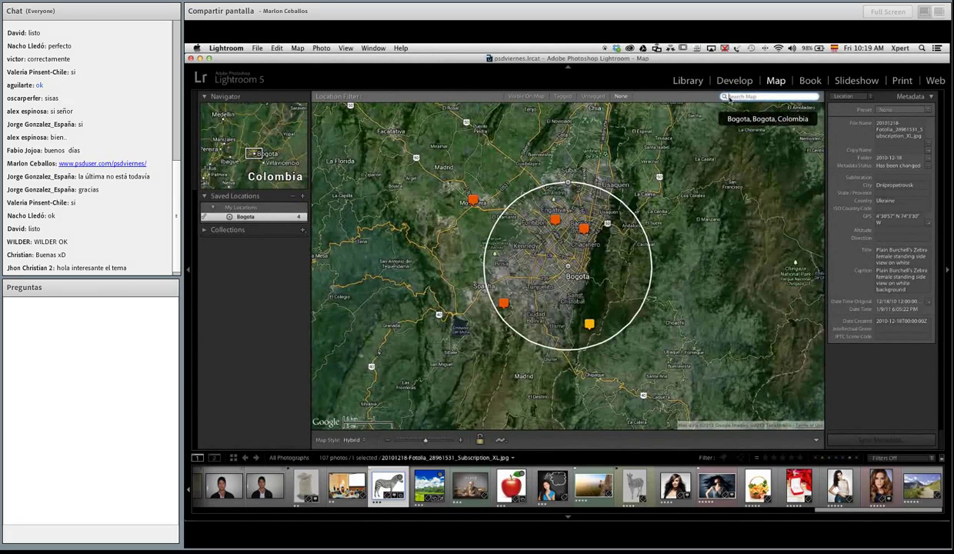
pyautogui.write('Lima')
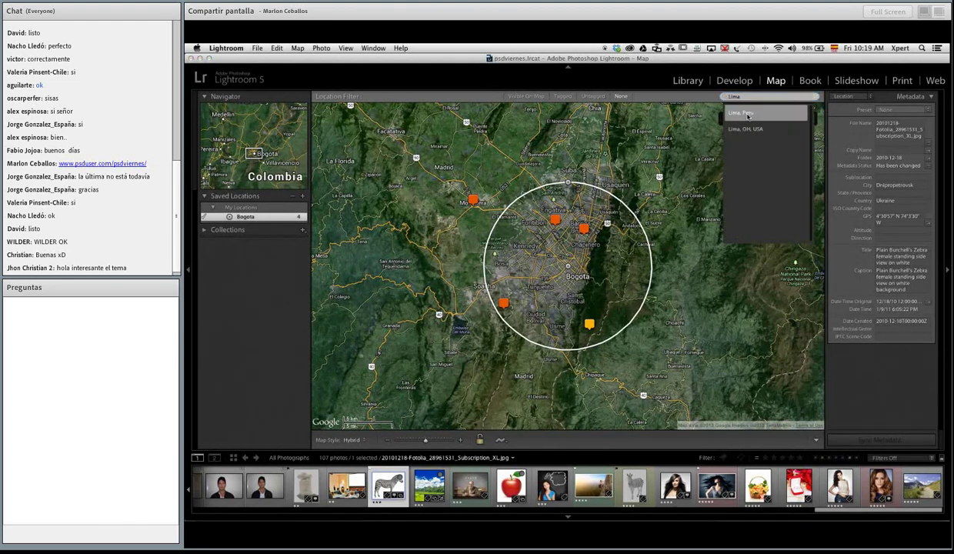
pyautogui.click(748, 116)
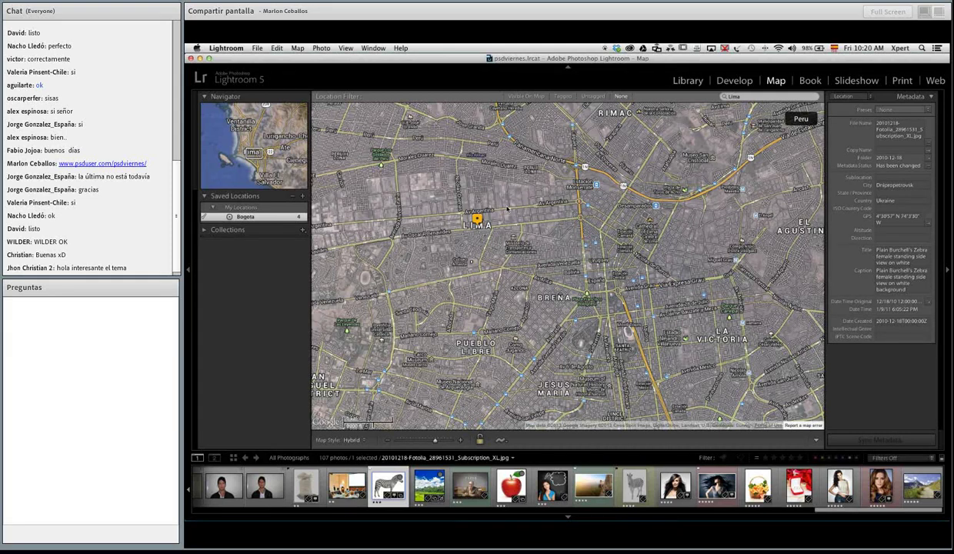
# Step: Return to the Library module and show the photos from all year folders, 1904 through 2013
pyautogui.click(689, 81)
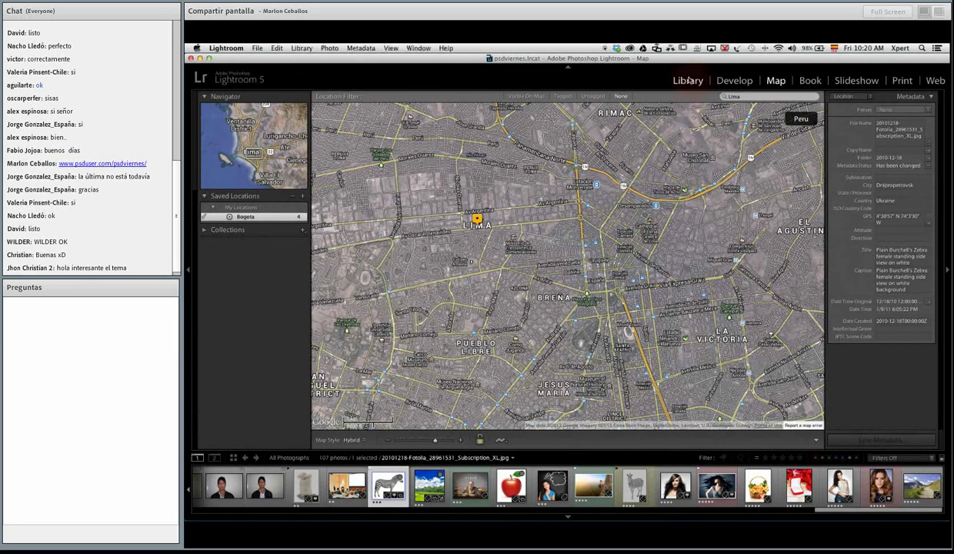
pyautogui.scroll(-3, 606, 317)
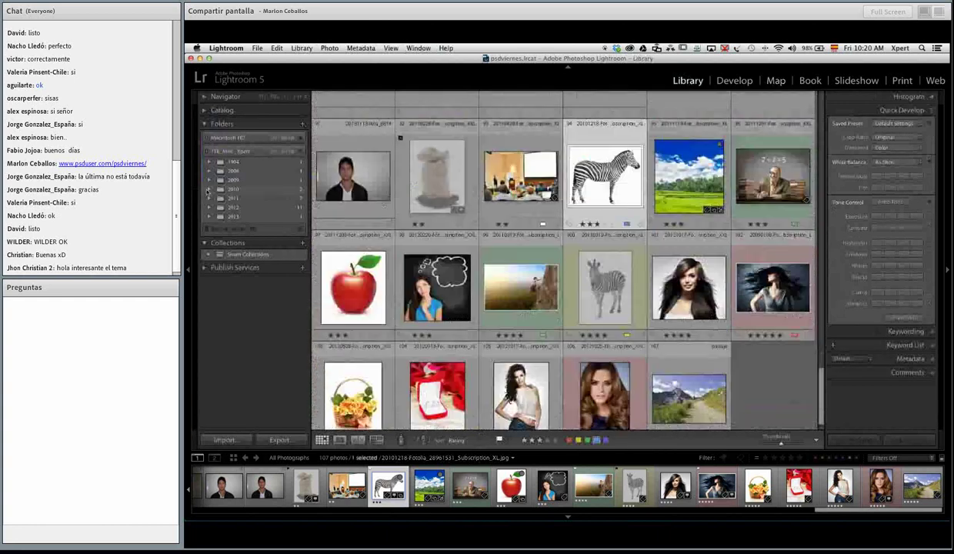
pyautogui.click(229, 161)
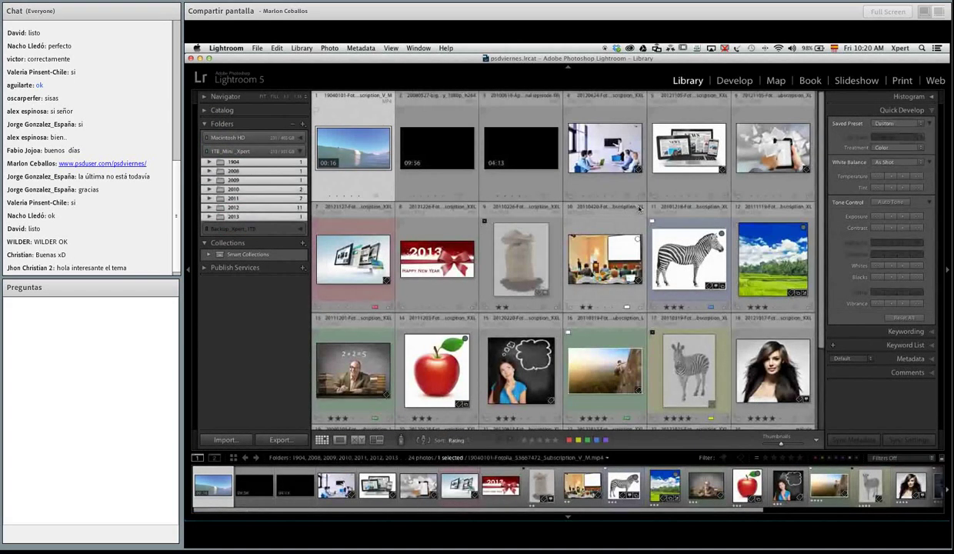
pyautogui.scroll(-3, 639, 209)
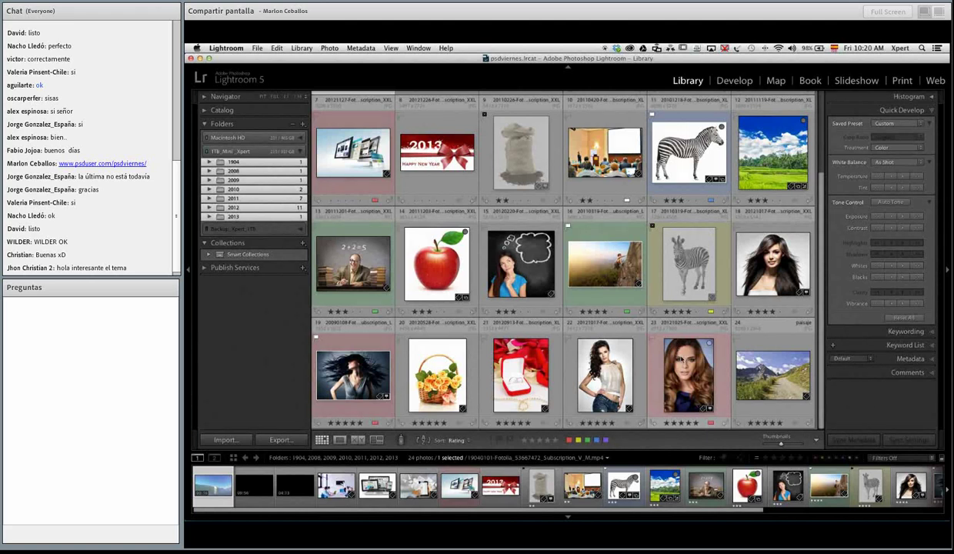
# Step: Look briefly at the Develop module, and open the portrait of the woman with wavy brown hair in the Library's Loupe view
pyautogui.click(734, 80)
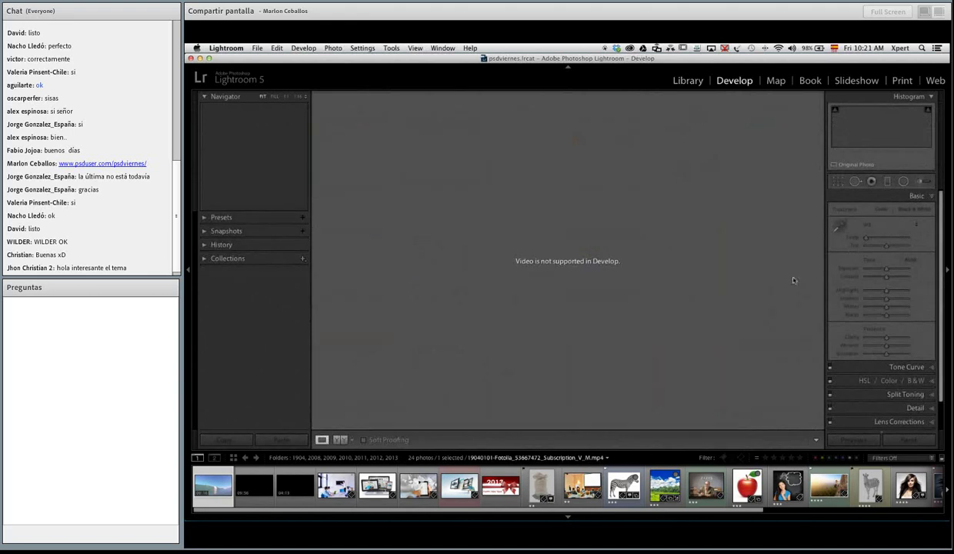
pyautogui.click(691, 81)
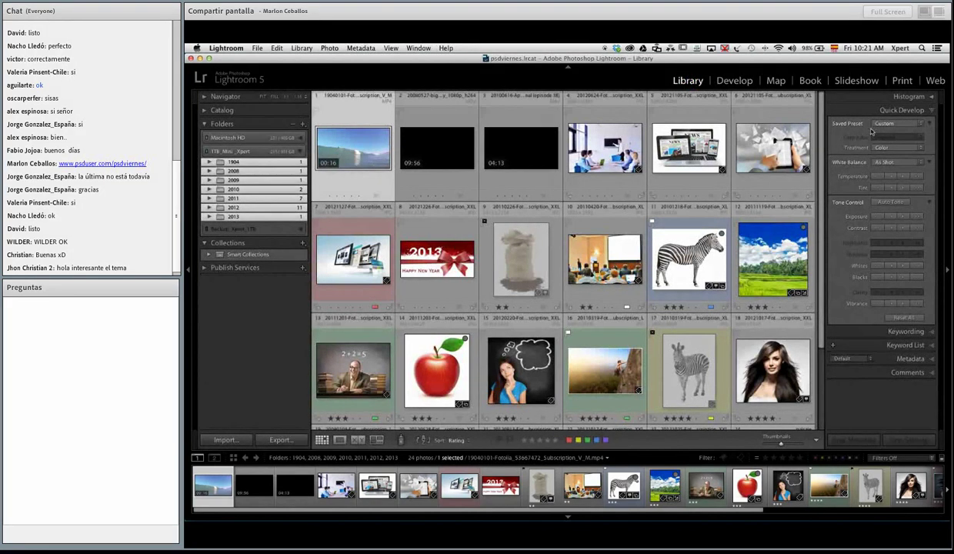
pyautogui.click(757, 372)
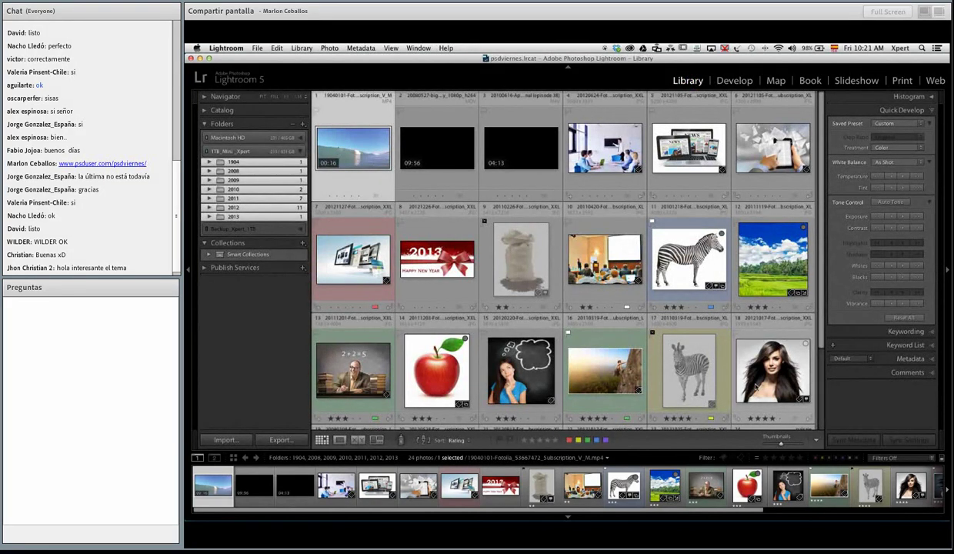
pyautogui.scroll(-2, 756, 371)
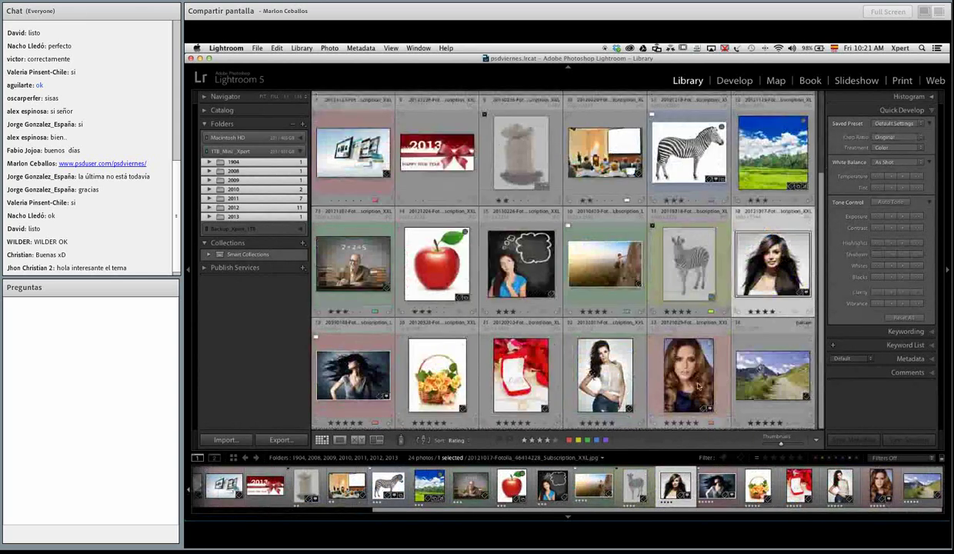
pyautogui.click(671, 370)
pyautogui.doubleClick(689, 387)
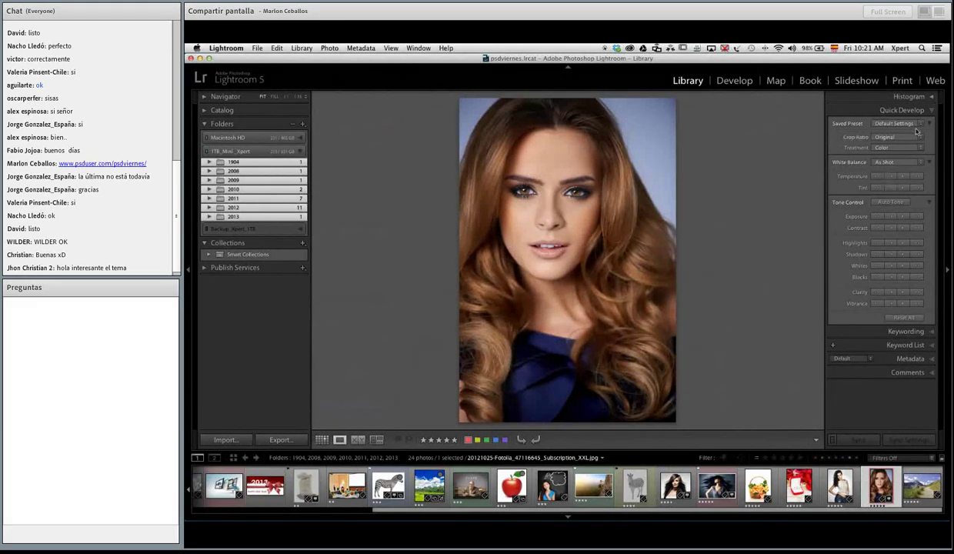
# Step: Examine the portrait's histogram and the Quick Develop saved preset categories, including the Lightroom Color Presets
pyautogui.click(902, 97)
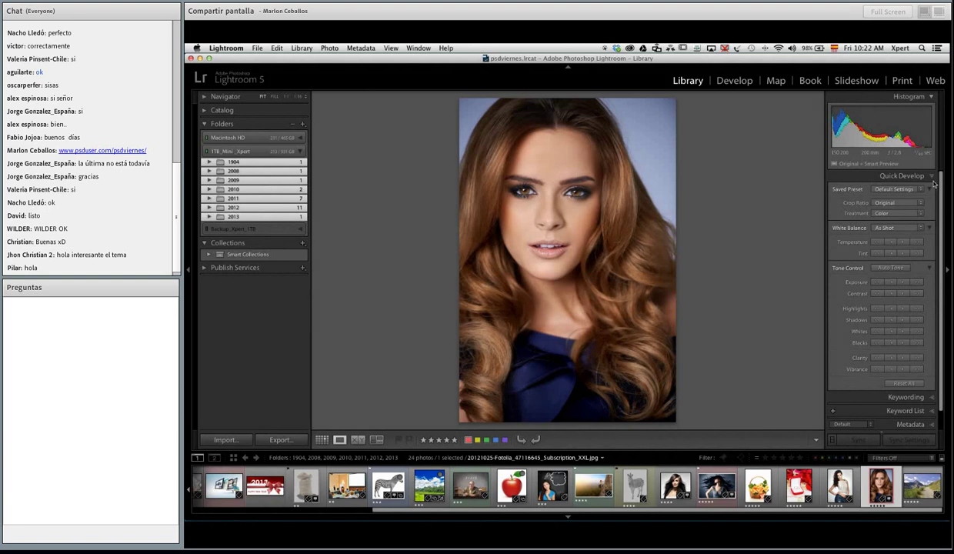
pyautogui.click(908, 96)
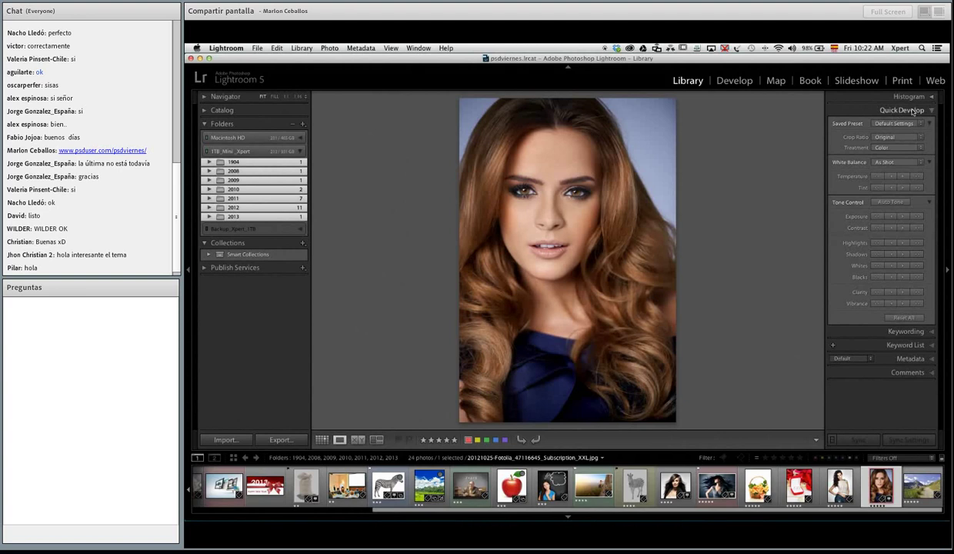
pyautogui.click(893, 123)
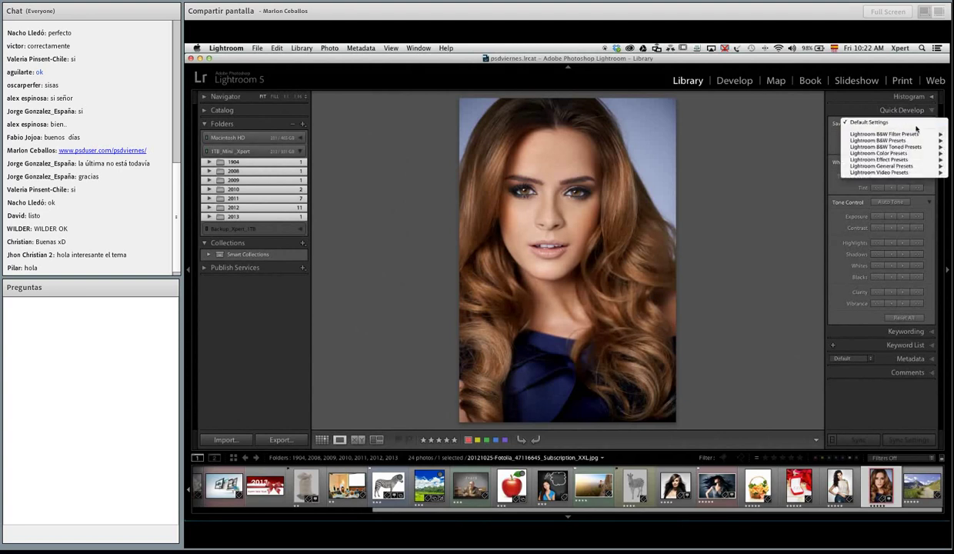
pyautogui.moveTo(908, 140)
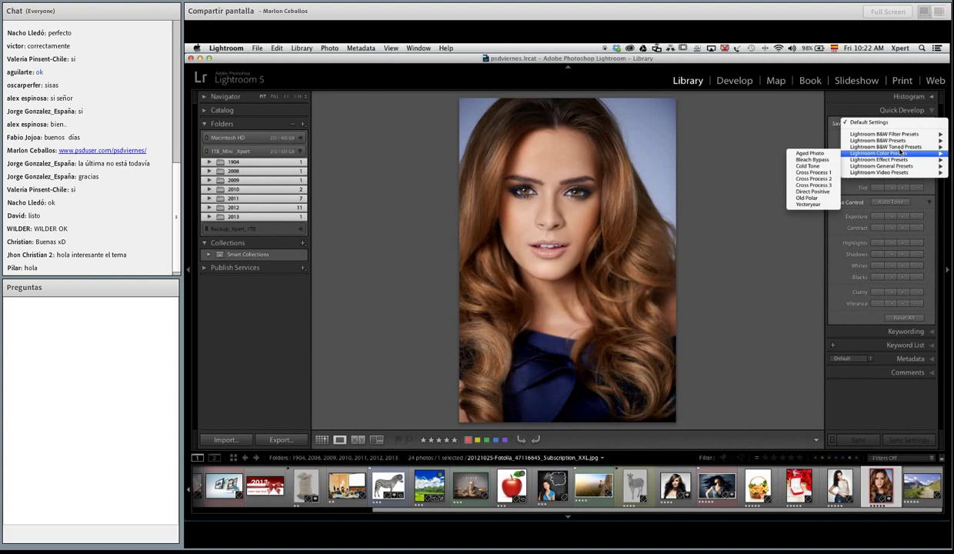
pyautogui.press('Escape')
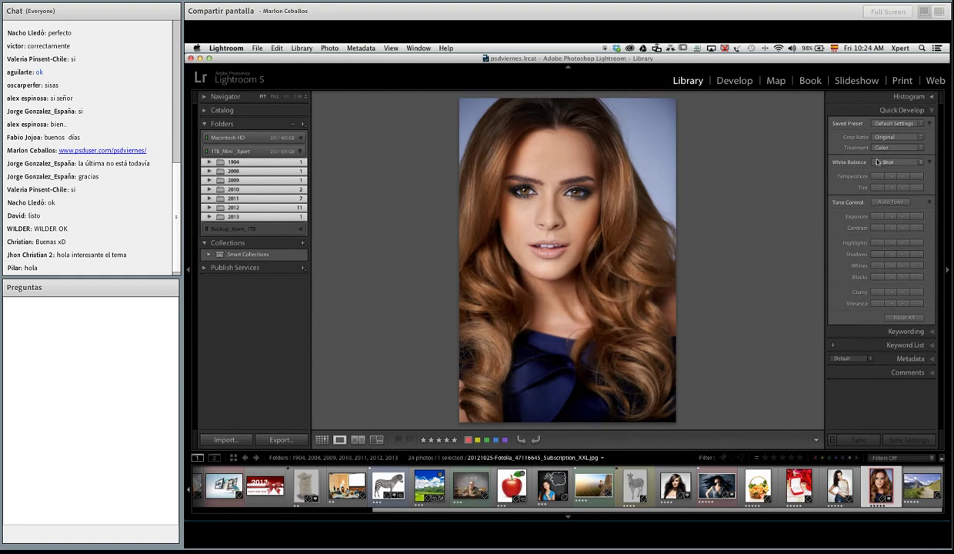
# Step: Apply Auto white balance to the portrait in Quick Develop, and switch the white balance setting to Custom
pyautogui.click(920, 161)
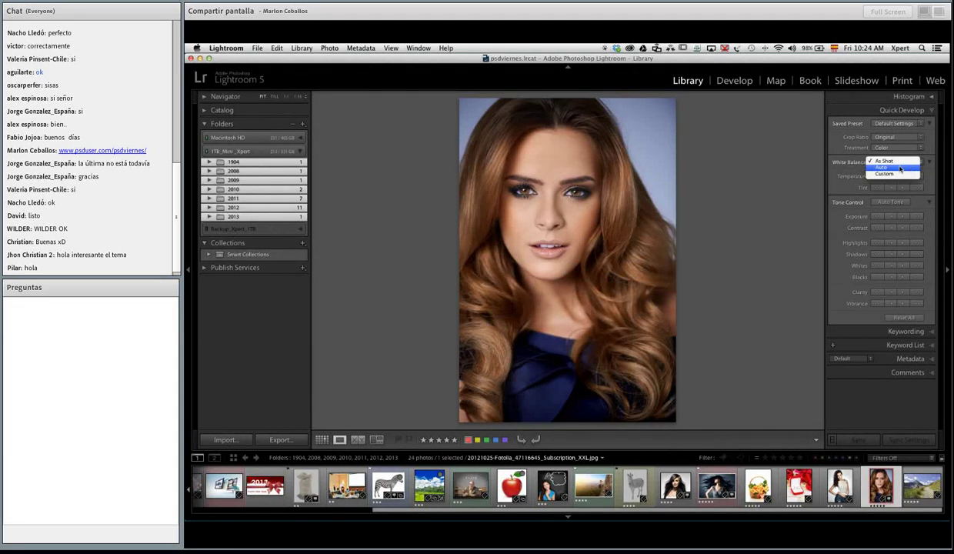
pyautogui.click(885, 168)
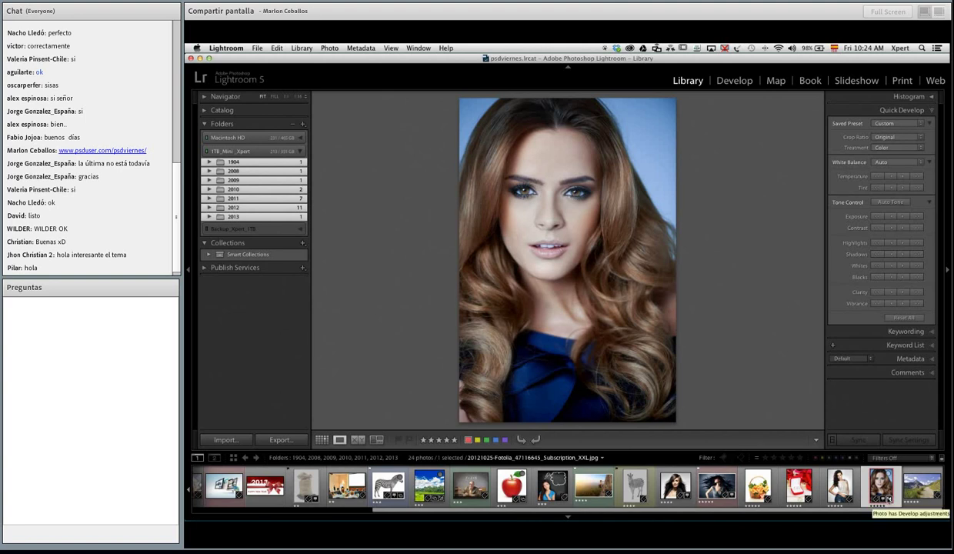
pyautogui.click(891, 162)
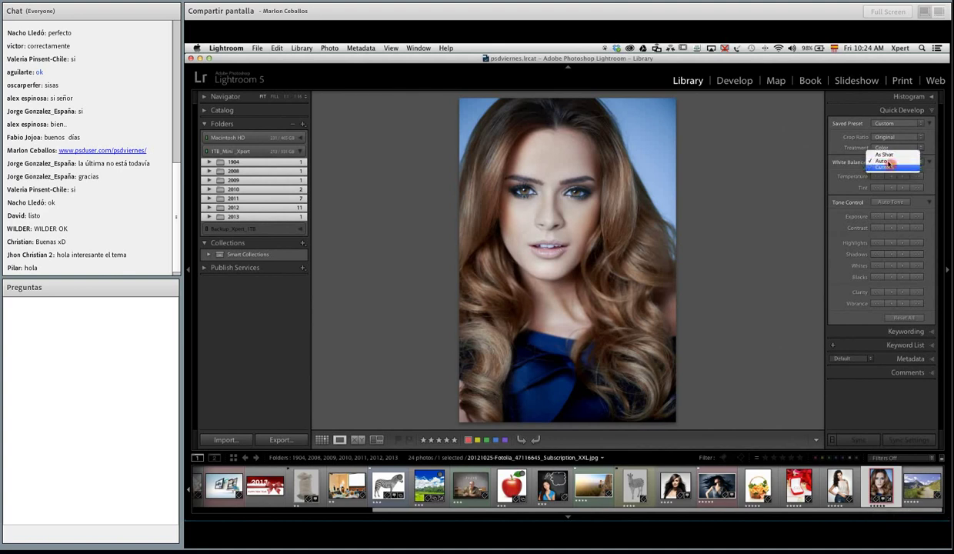
pyautogui.click(889, 167)
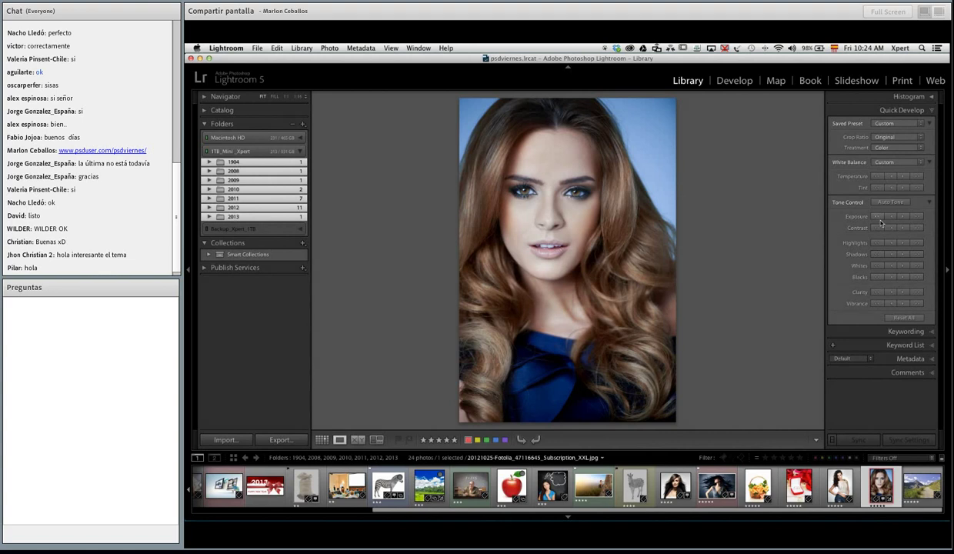
# Step: Set the portrait's white balance to As Shot, and try alternating large cooler and warmer temperature adjustments in Quick Develop
pyautogui.click(890, 162)
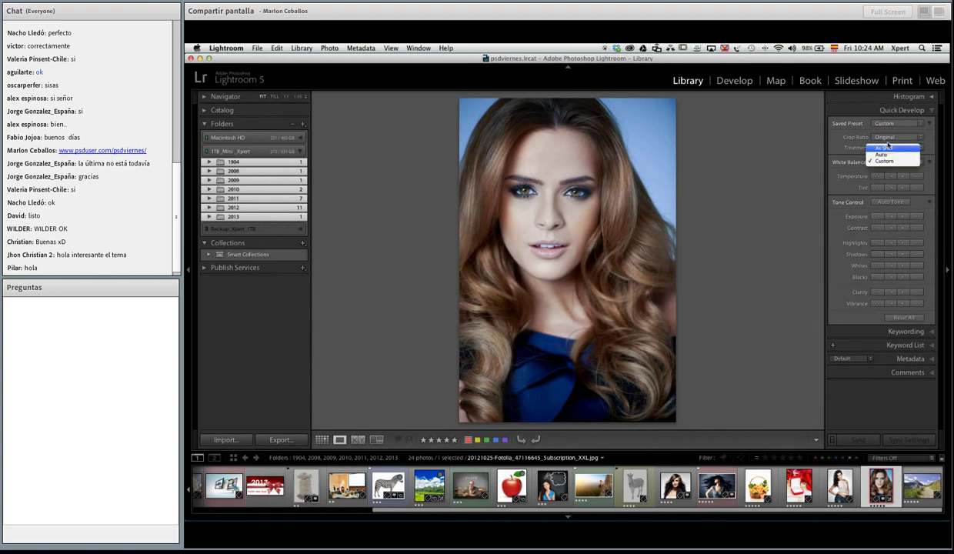
pyautogui.click(893, 142)
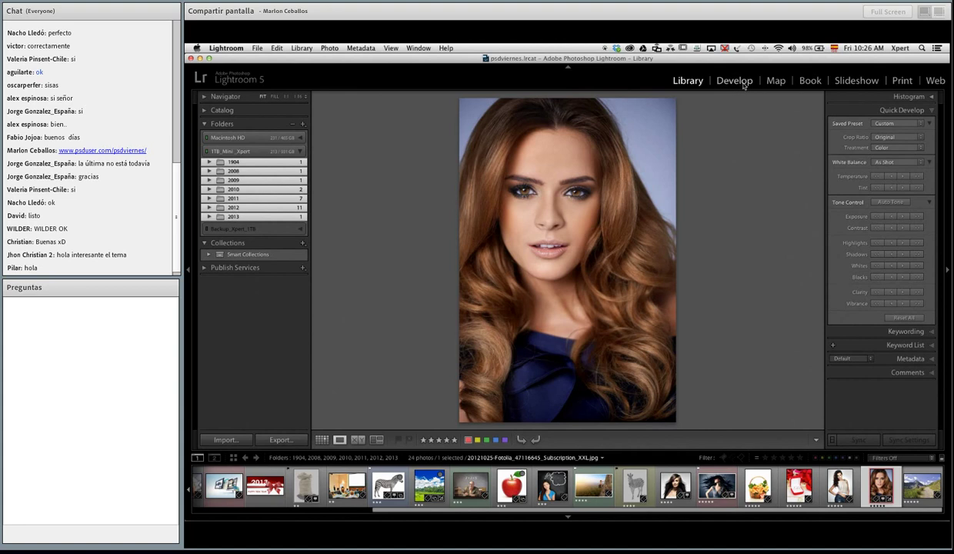
pyautogui.click(874, 176)
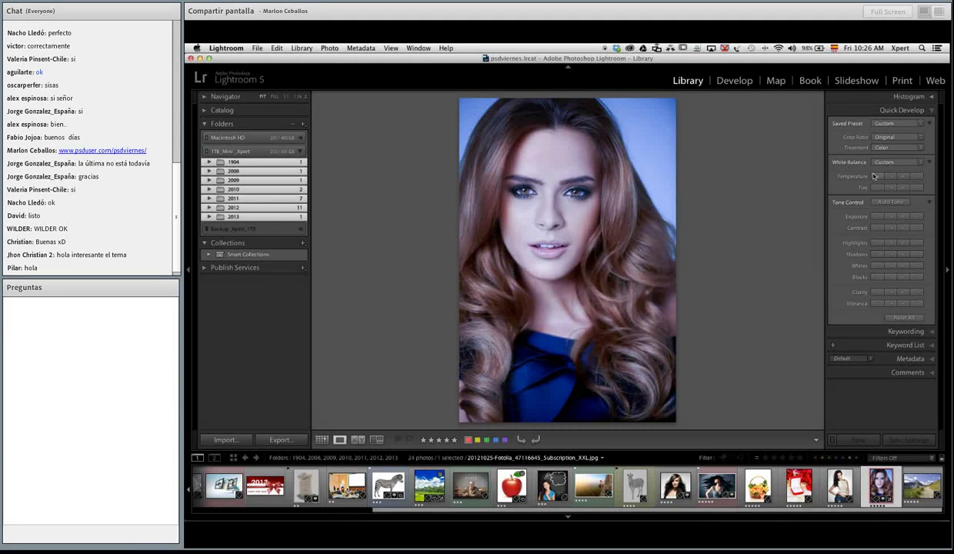
pyautogui.click(874, 177)
pyautogui.click(874, 176)
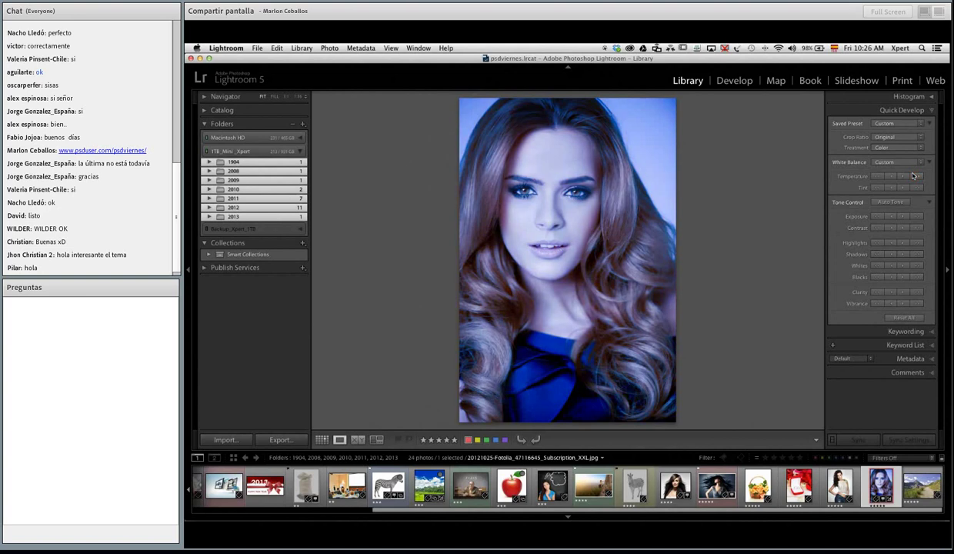
pyautogui.click(914, 177)
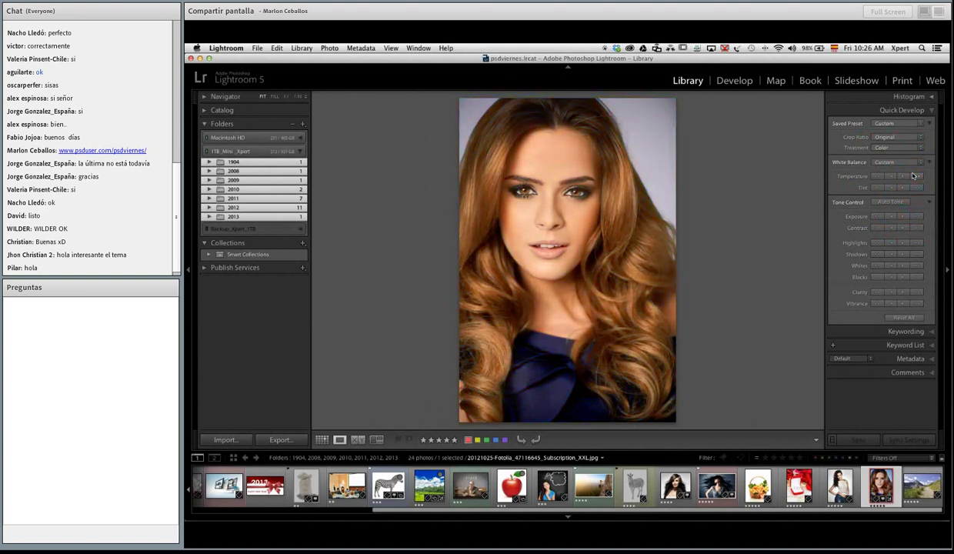
pyautogui.click(872, 177)
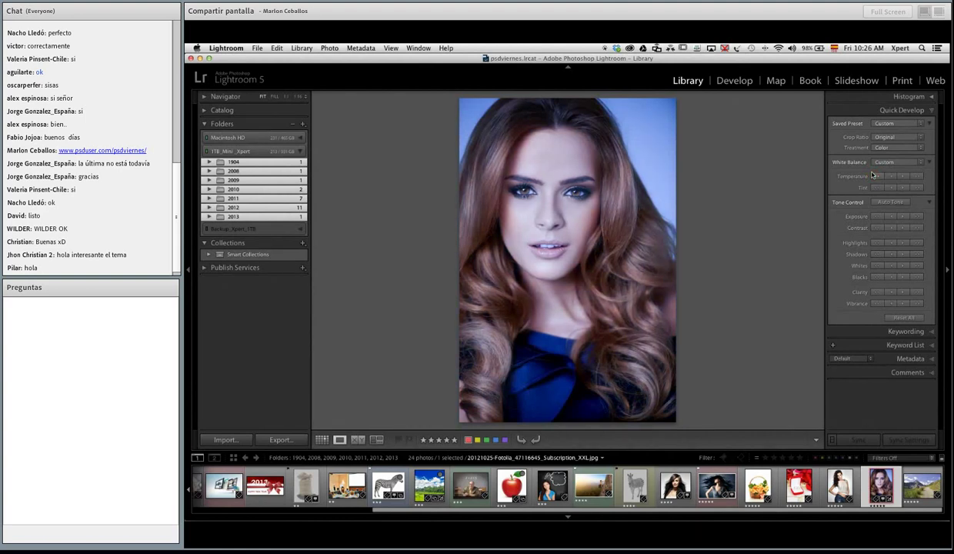
pyautogui.click(875, 175)
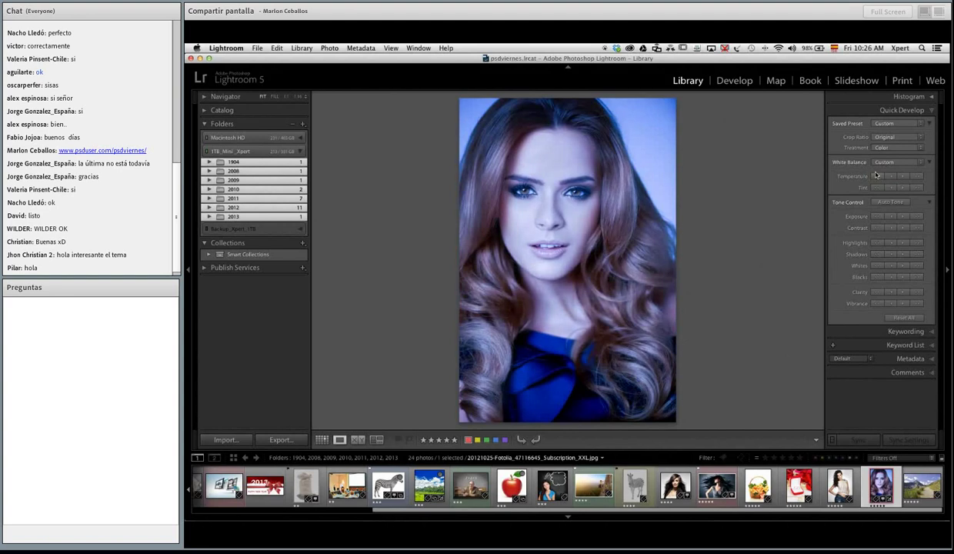
pyautogui.click(917, 175)
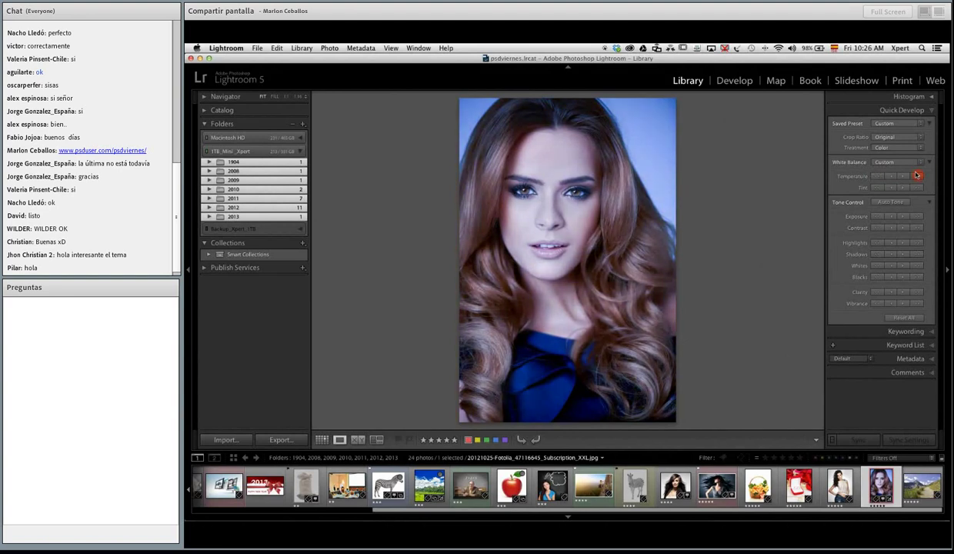
pyautogui.click(875, 176)
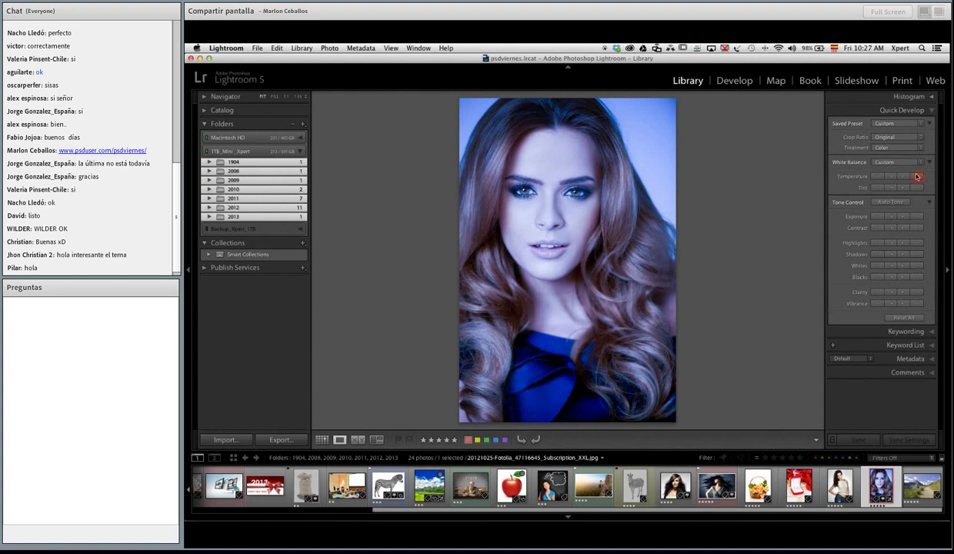
# Step: Try warming the portrait's temperature in several large increments, and cool it back by a small and a large increment
pyautogui.click(916, 177)
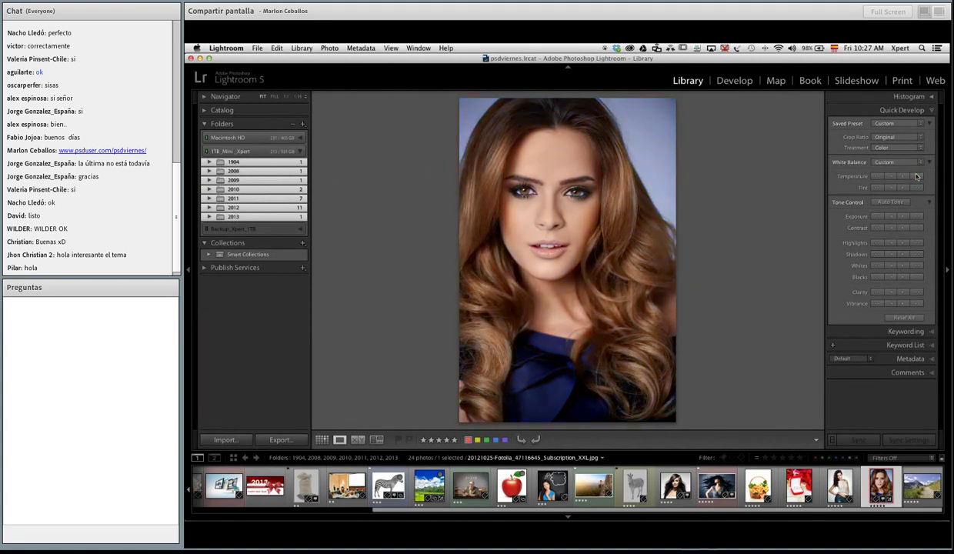
pyautogui.click(916, 177)
pyautogui.click(916, 177)
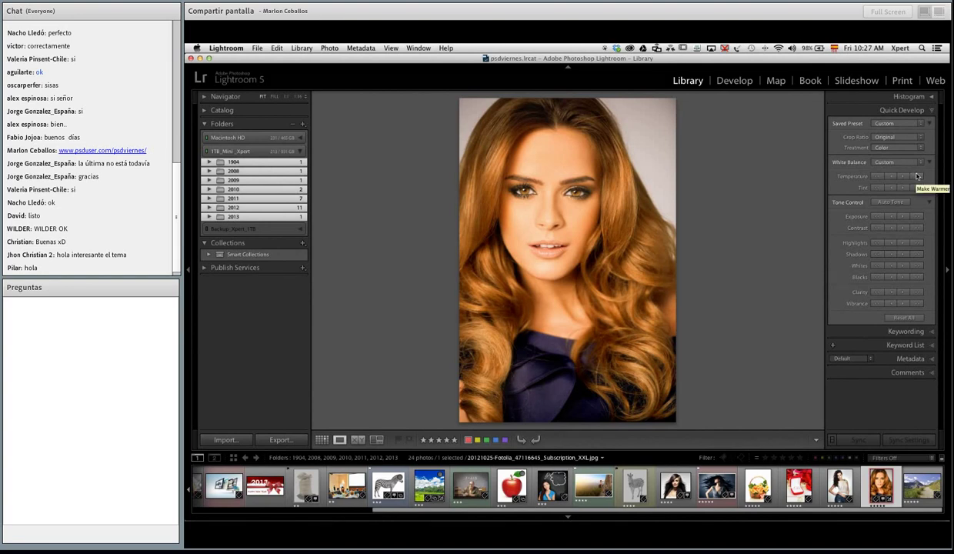
pyautogui.click(890, 176)
pyautogui.click(875, 176)
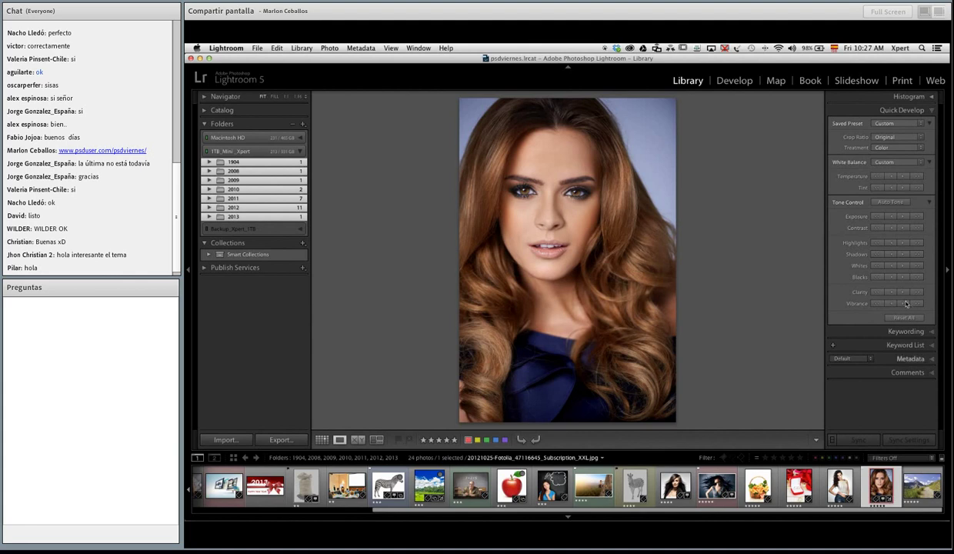
# Step: Restore the portrait's original look with the Default Settings saved preset
pyautogui.click(881, 123)
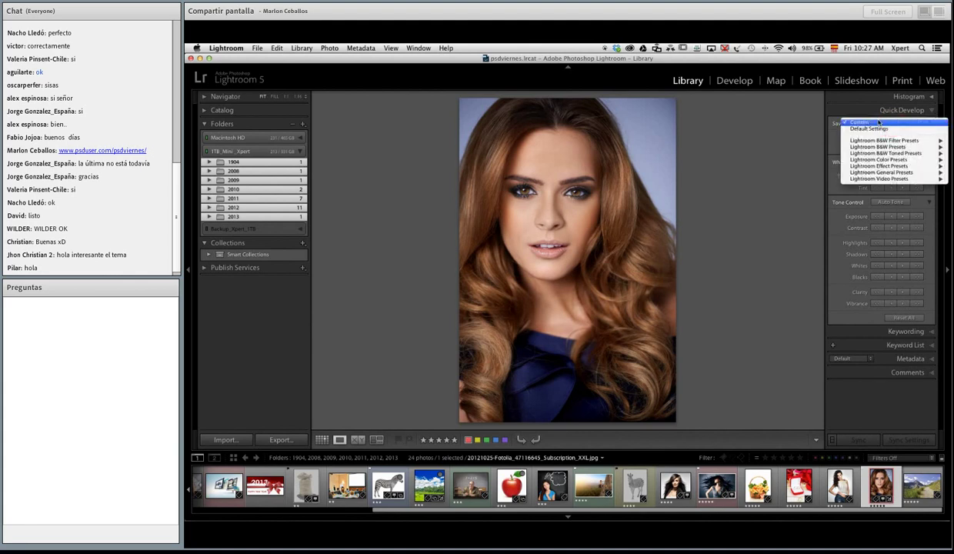
pyautogui.click(856, 128)
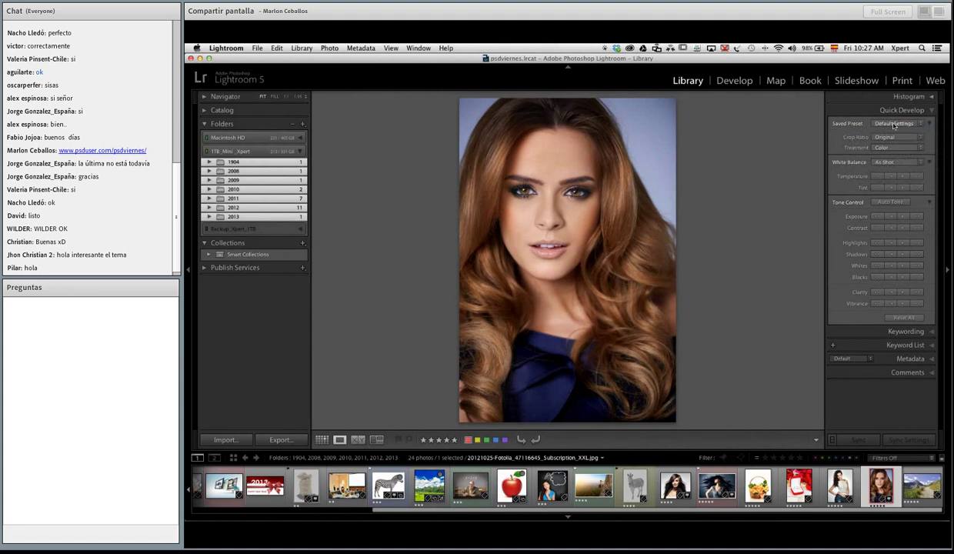
pyautogui.click(868, 123)
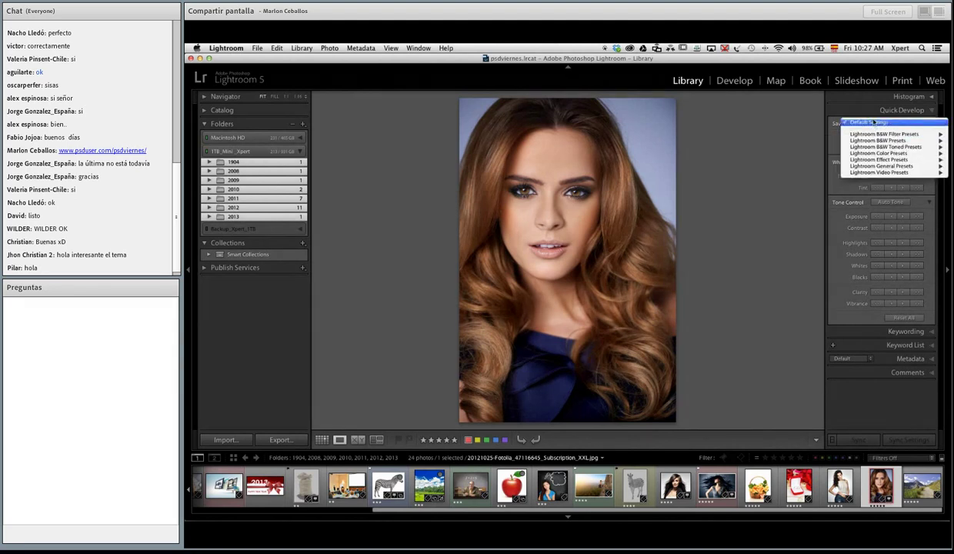
pyautogui.click(872, 123)
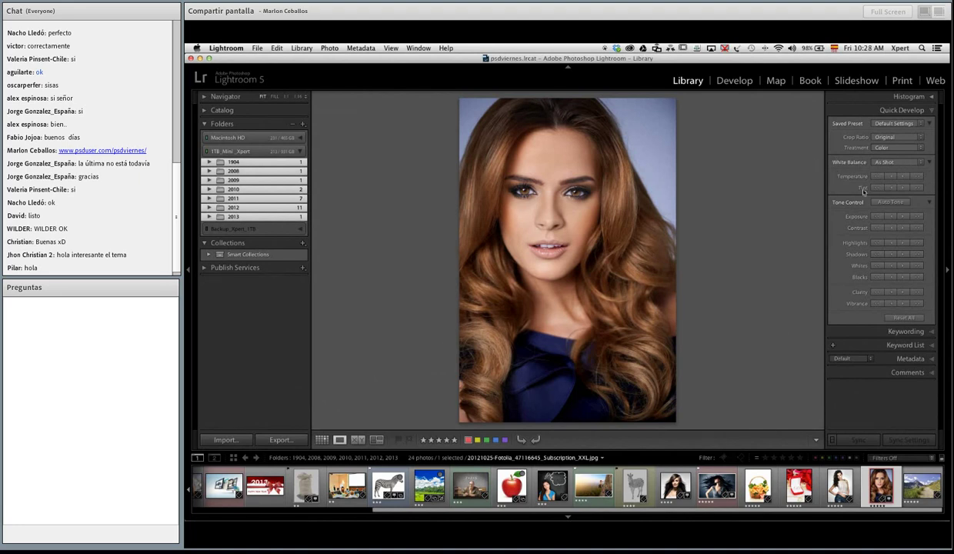
# Step: Try large tint shifts on the portrait, first toward green, toward magenta, and back toward green
pyautogui.click(876, 188)
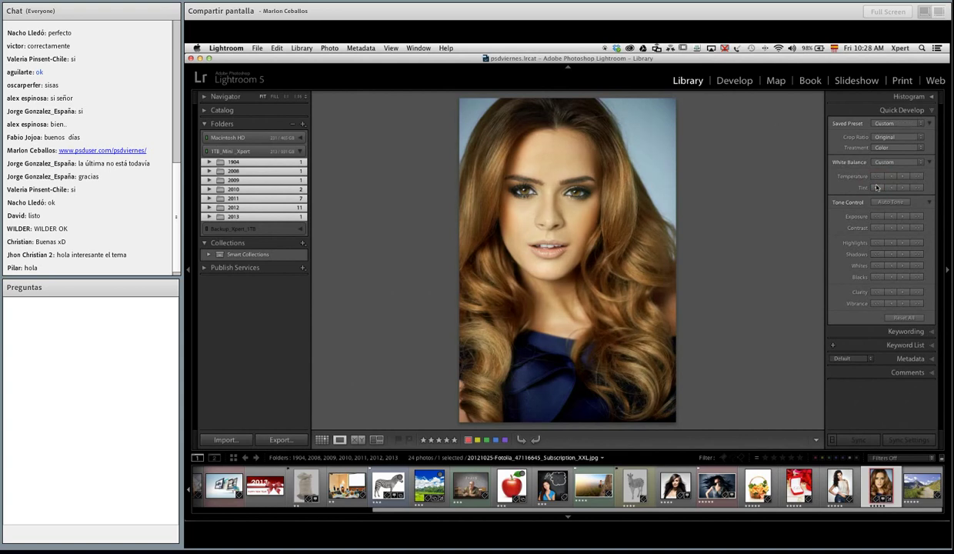
pyautogui.click(876, 188)
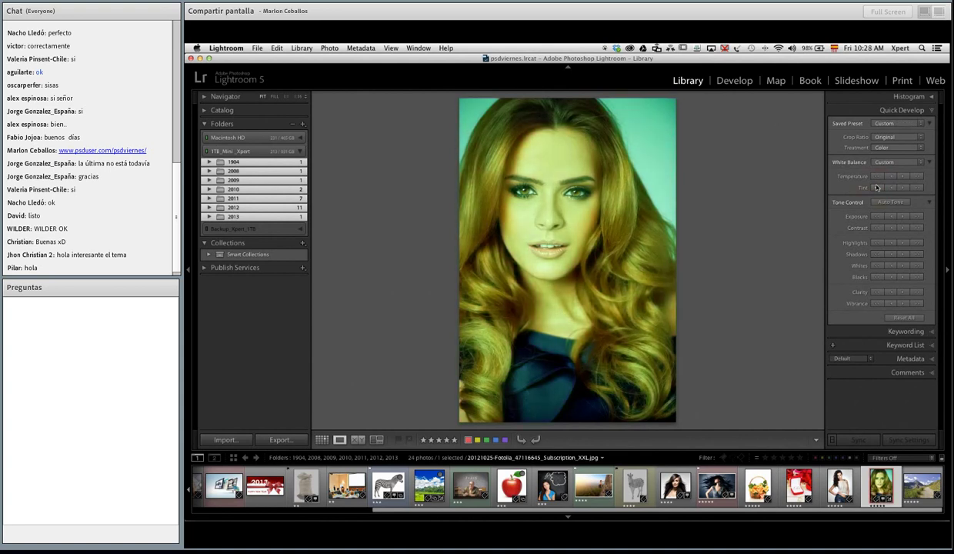
pyautogui.click(918, 187)
pyautogui.click(918, 187)
pyautogui.click(918, 187)
pyautogui.click(918, 187)
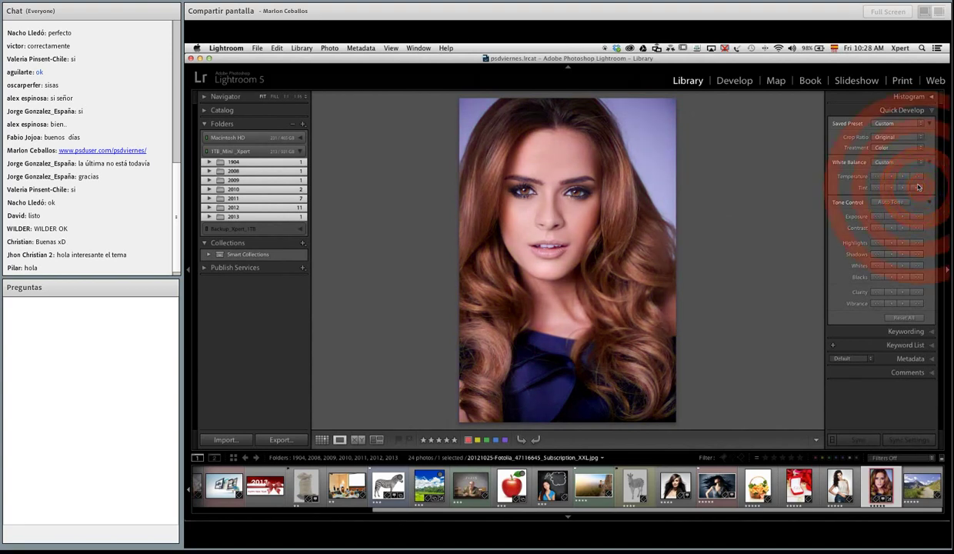
pyautogui.click(876, 188)
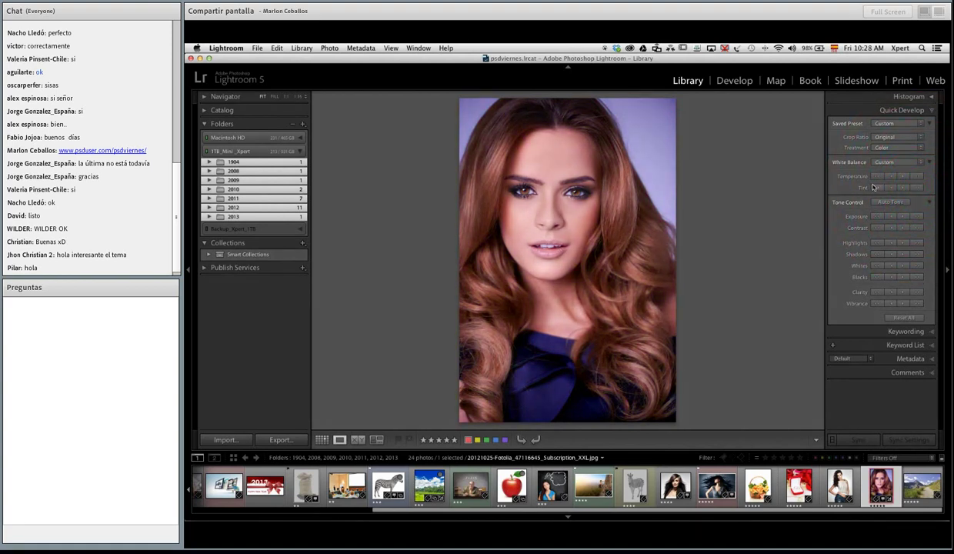
pyautogui.click(879, 188)
# Step: Try Auto Tone on the portrait, and restore it with the Default Settings saved preset
pyautogui.click(892, 201)
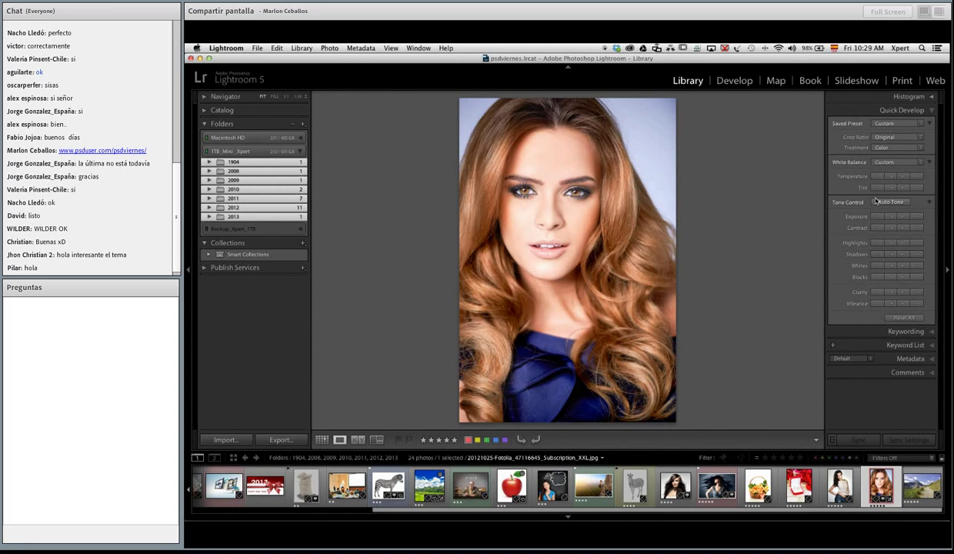
pyautogui.click(858, 123)
pyautogui.click(885, 129)
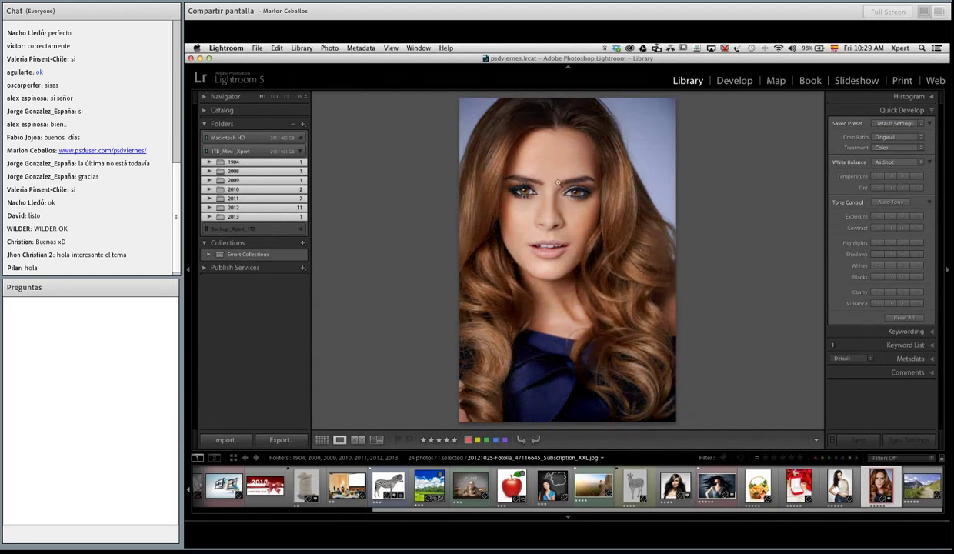
# Step: Warm the portrait's temperature strongly, and add the two white-background photos of dark-haired women to the selection in Grid view
pyautogui.click(915, 177)
pyautogui.click(916, 176)
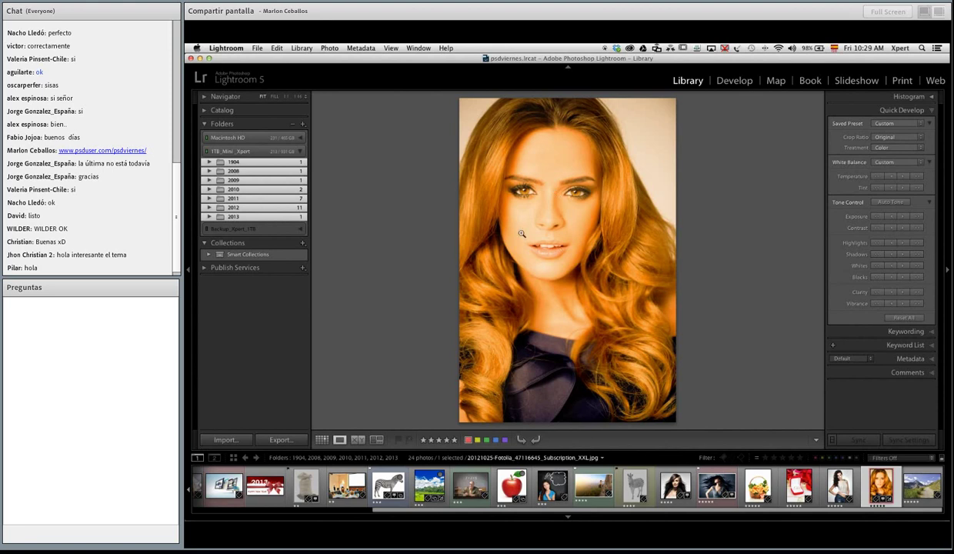
pyautogui.click(322, 439)
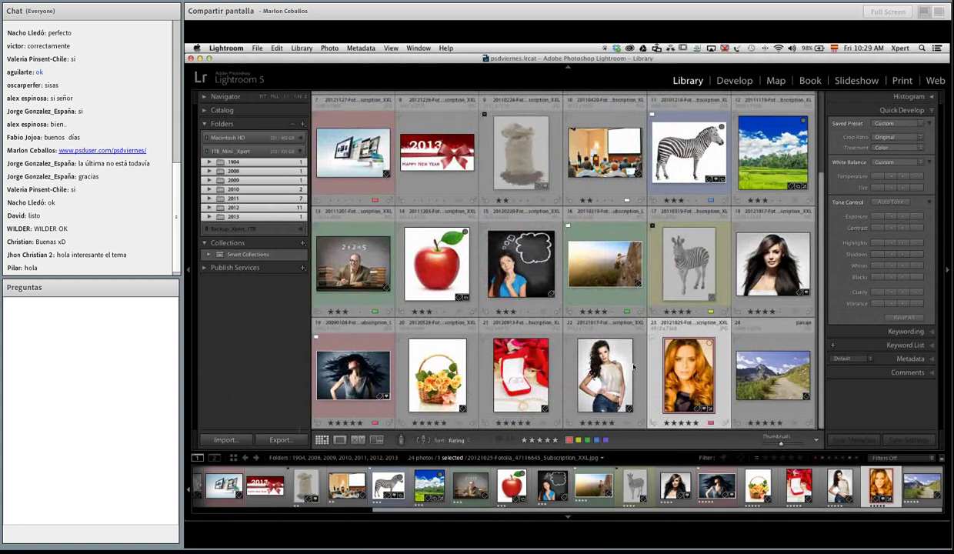
pyautogui.keyDown('super'); pyautogui.click(627, 331); pyautogui.keyUp('super')
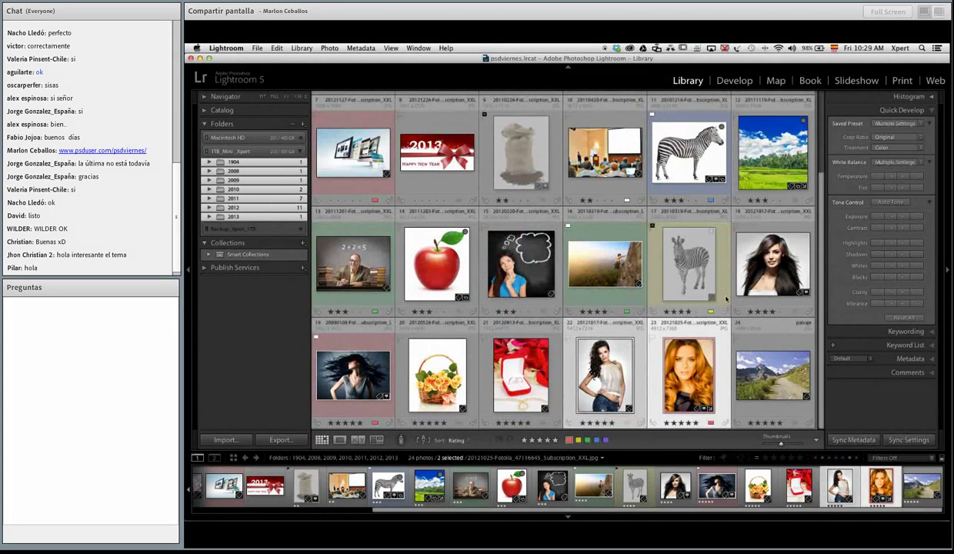
pyautogui.keyDown('super'); pyautogui.click(740, 289); pyautogui.keyUp('super')
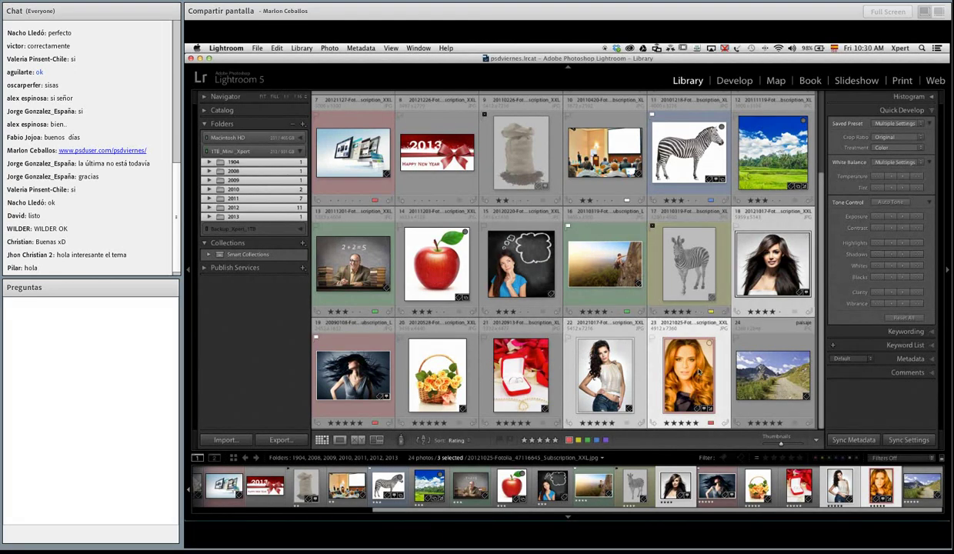
# Step: Synchronize the warm portrait's develop settings to the other selected photos, keeping the checked options including White Balance and Basic Tone
pyautogui.click(922, 440)
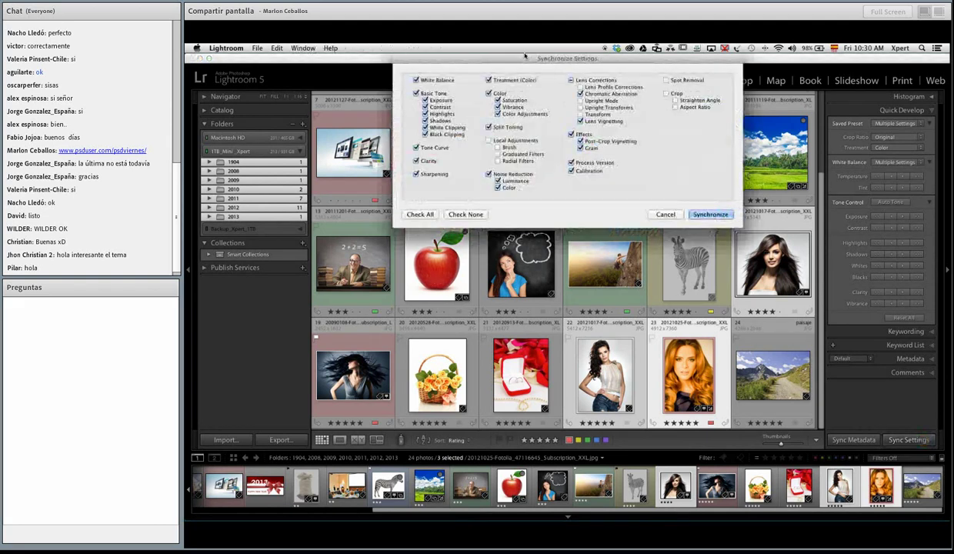
pyautogui.moveTo(510, 60); pyautogui.dragTo(496, 93)
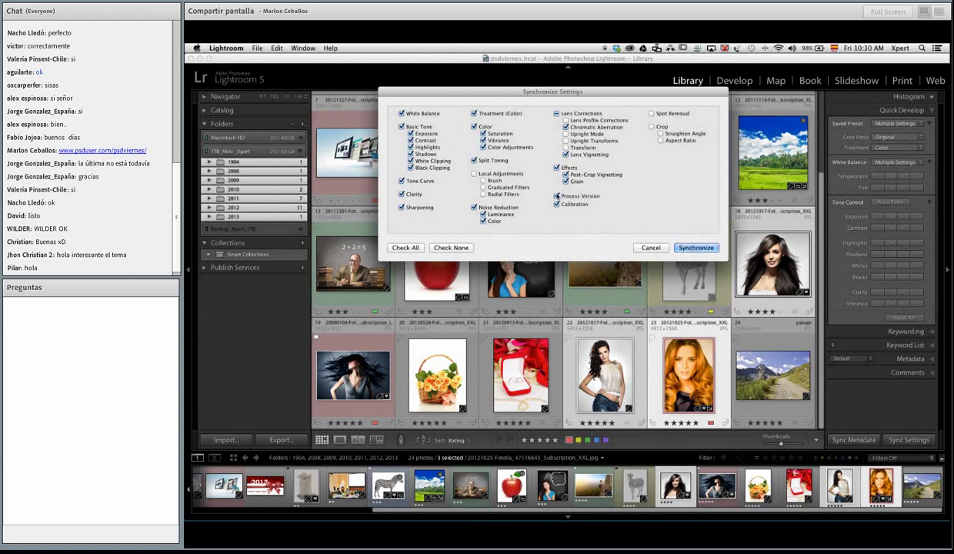
pyautogui.click(694, 247)
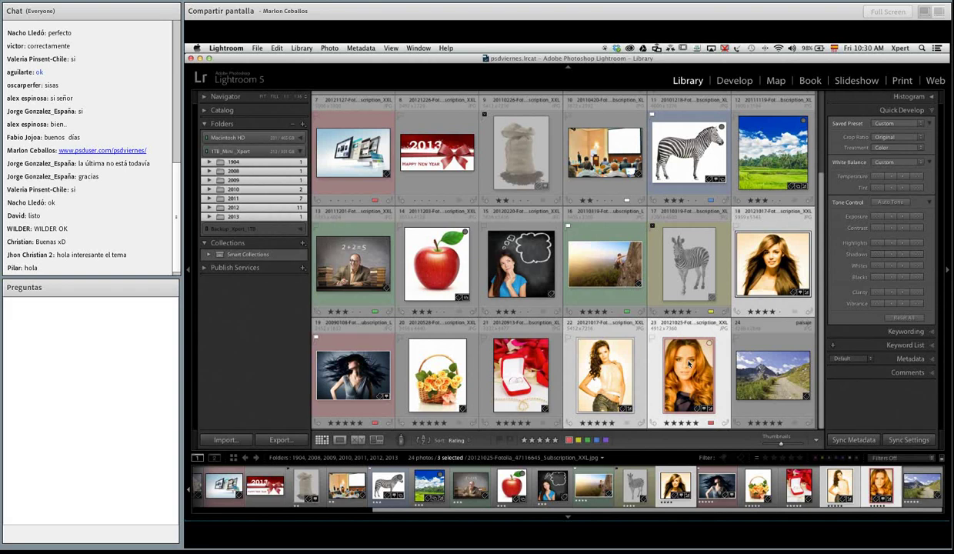
# Step: Reselect only the three synchronized photos of women, and restore them with the Default Settings saved preset
pyautogui.click(777, 254)
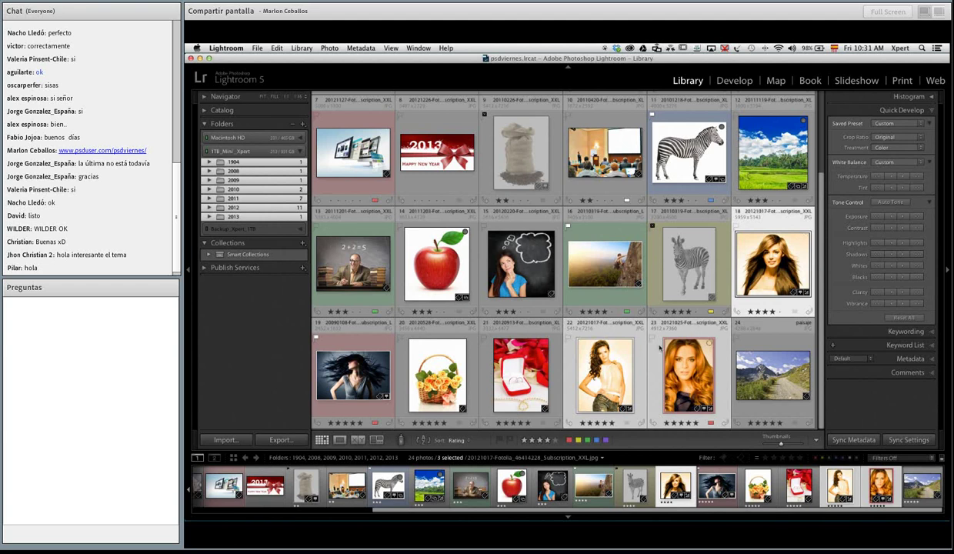
pyautogui.keyDown('shift'); pyautogui.click(635, 358); pyautogui.keyUp('shift')
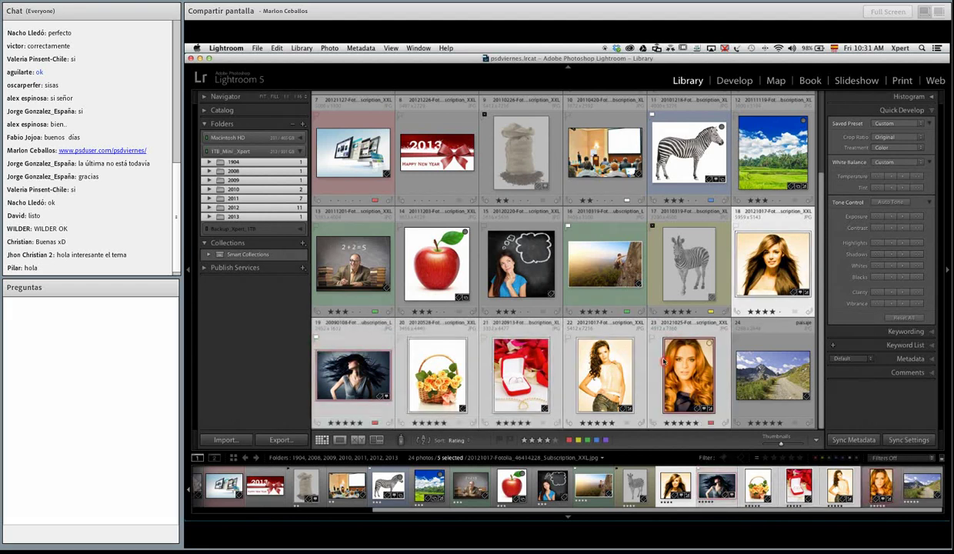
pyautogui.click(737, 290)
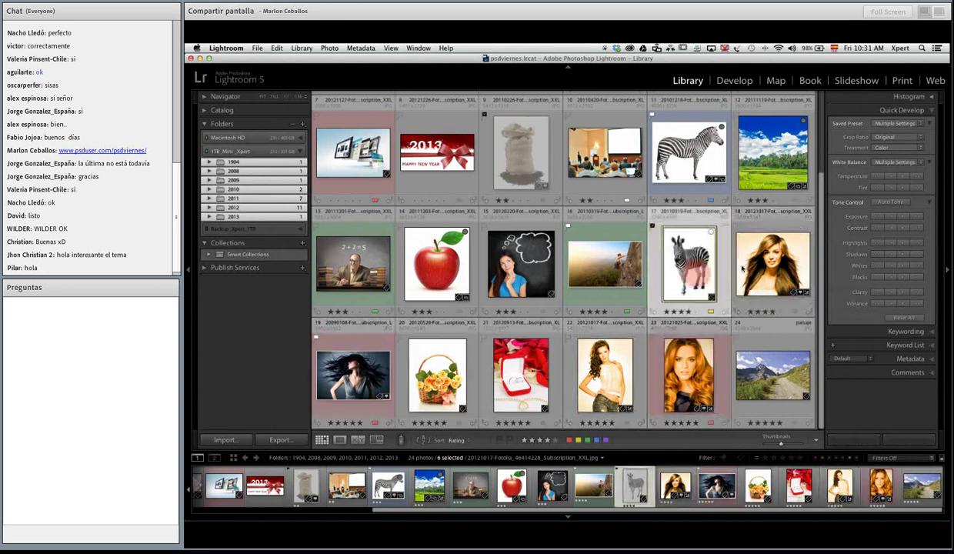
pyautogui.keyDown('super'); pyautogui.click(689, 374); pyautogui.keyUp('super')
pyautogui.keyDown('super'); pyautogui.click(605, 375); pyautogui.keyUp('super')
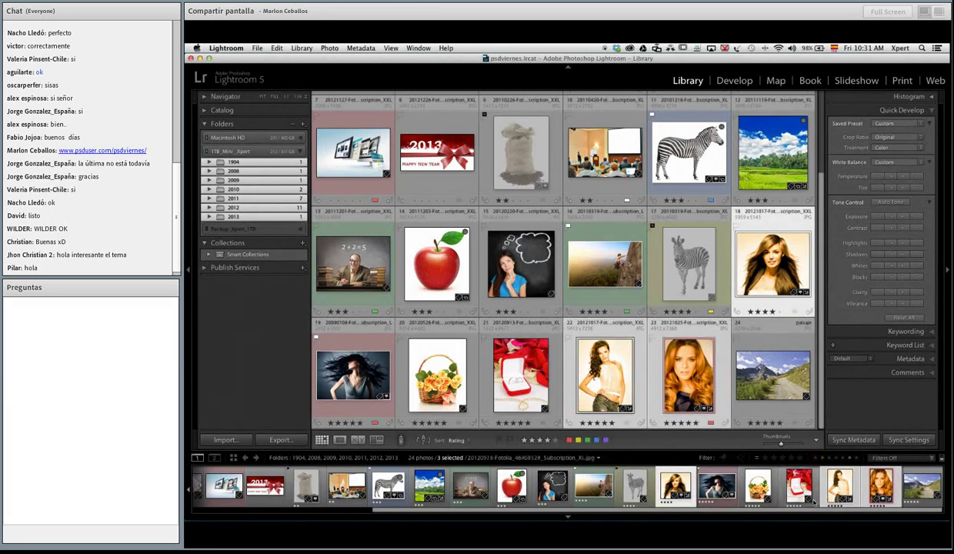
pyautogui.click(883, 123)
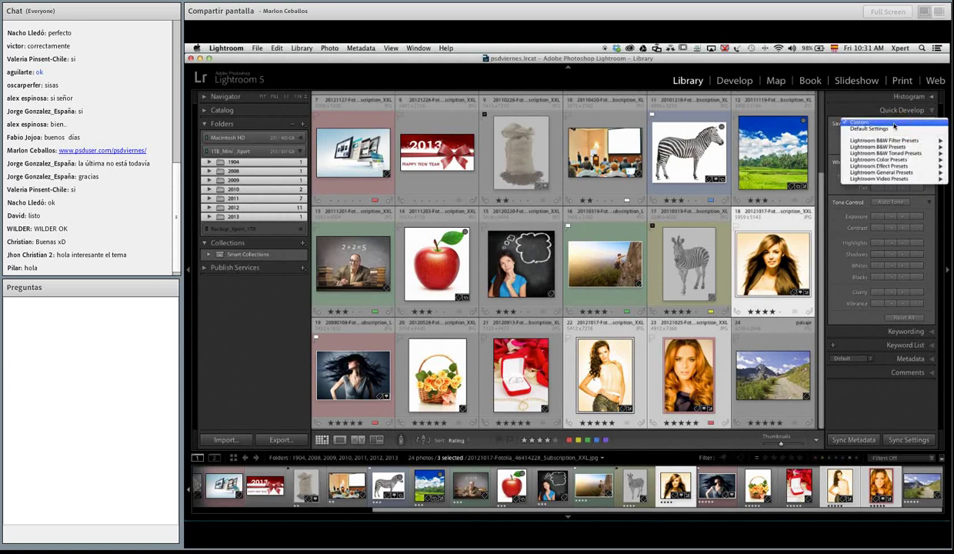
pyautogui.click(889, 129)
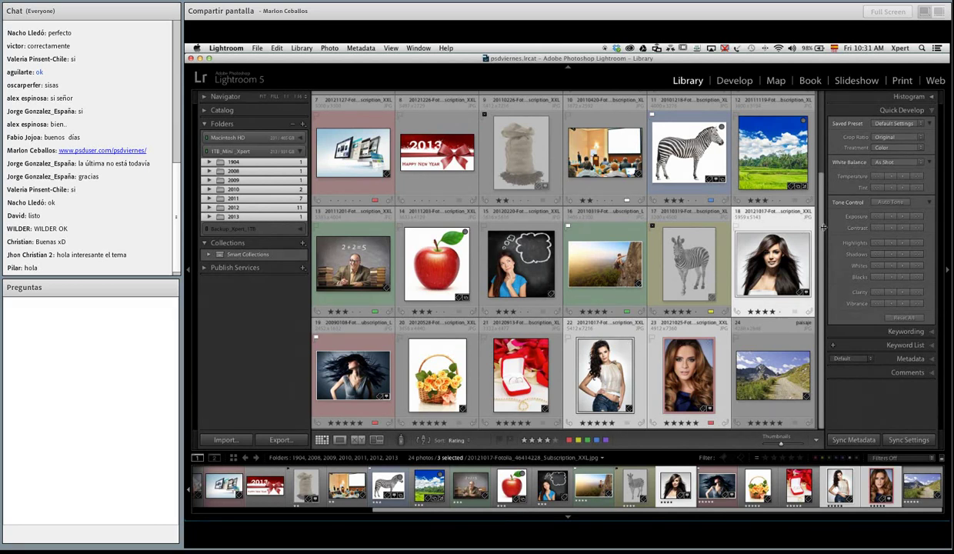
# Step: Switch from Lightroom to the Adobe Connect screen-sharing window
pyautogui.moveTo(881, 514)
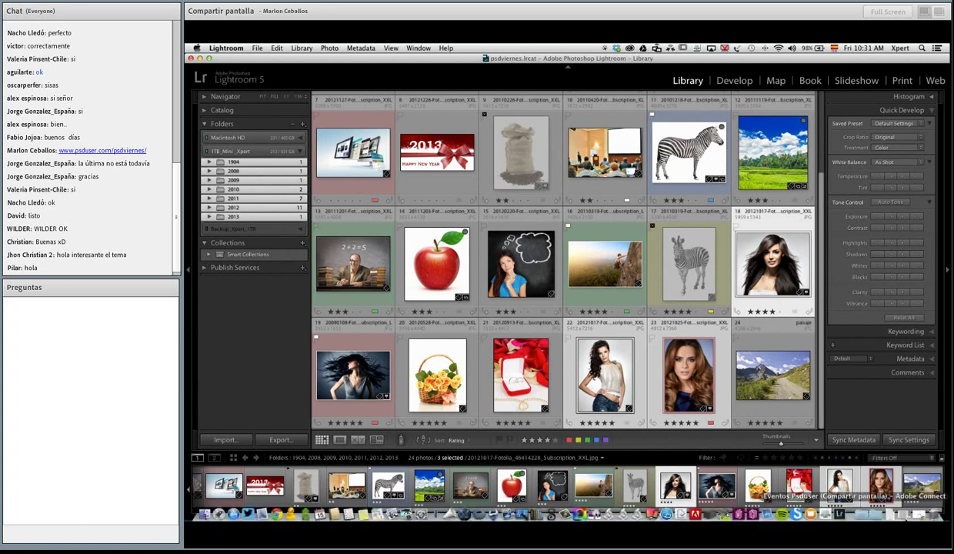
pyautogui.click(881, 510)
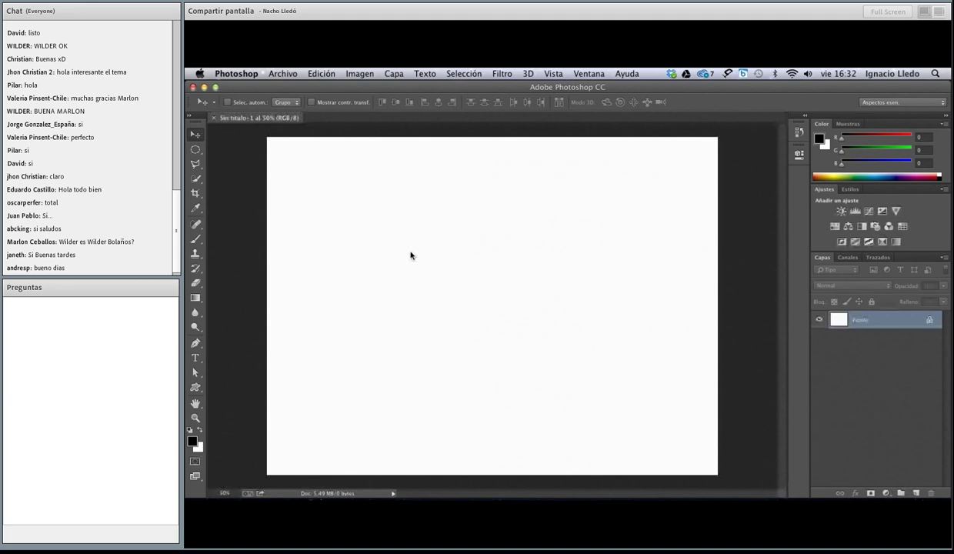
# Step: Add the text "Texto" in Franklin Gothic Book to the blank Photoshop canvas, and move it slightly toward the canvas's upper-left corner
pyautogui.press('t')
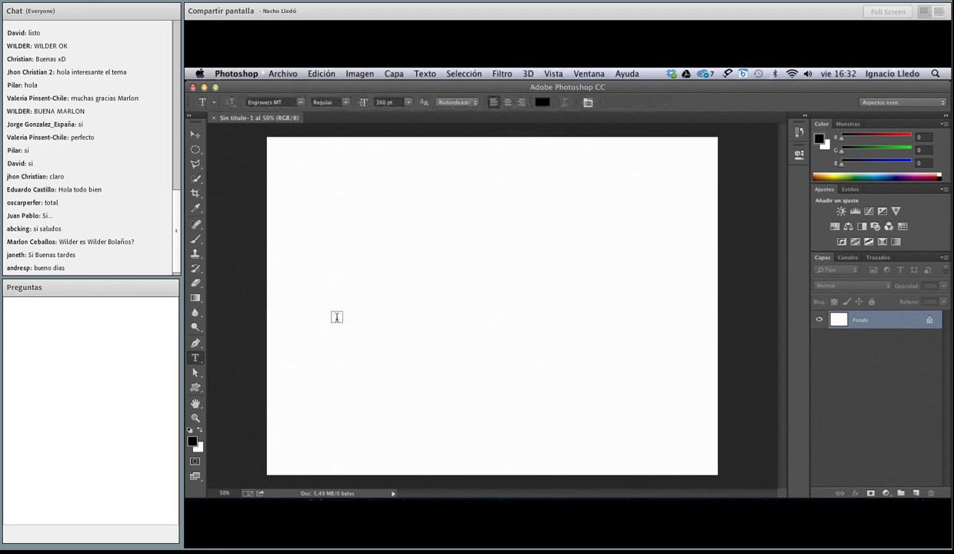
pyautogui.click(273, 102)
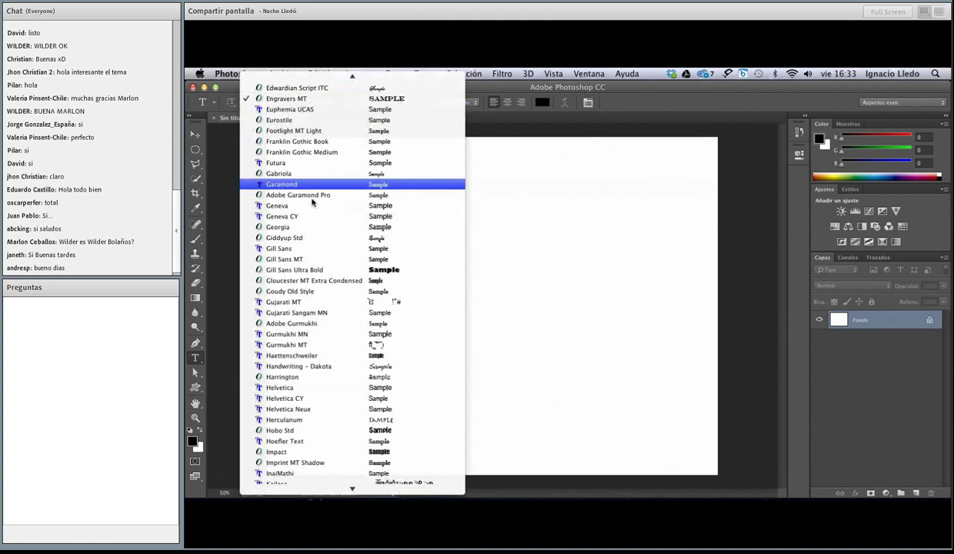
pyautogui.click(316, 143)
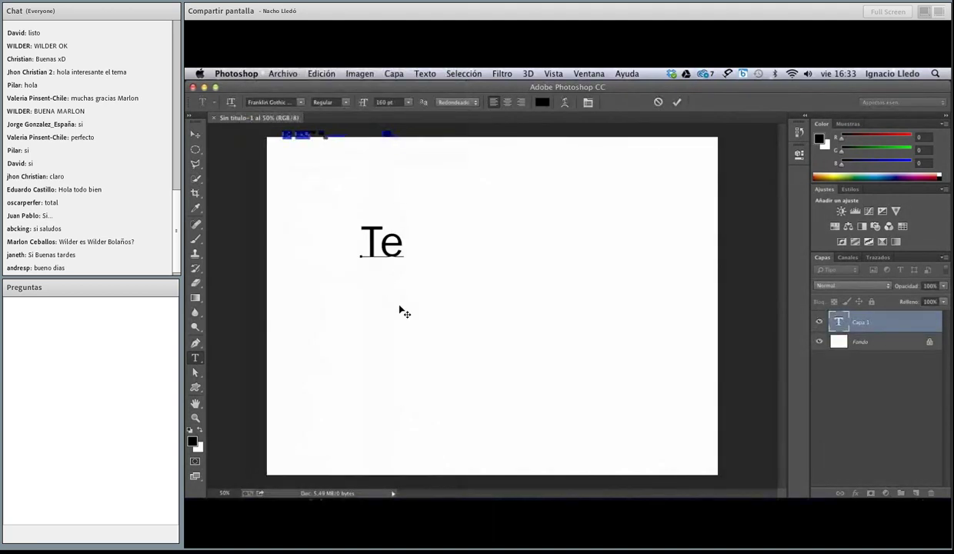
pyautogui.write('xto')
pyautogui.hotkey('ctrl', 'Return')
pyautogui.press('v')
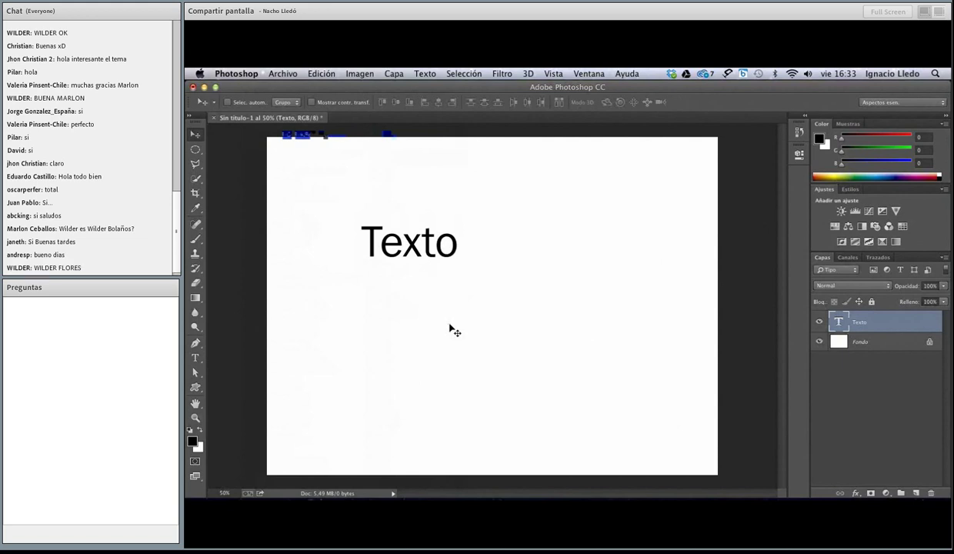
pyautogui.moveTo(454, 331); pyautogui.dragTo(419, 310)
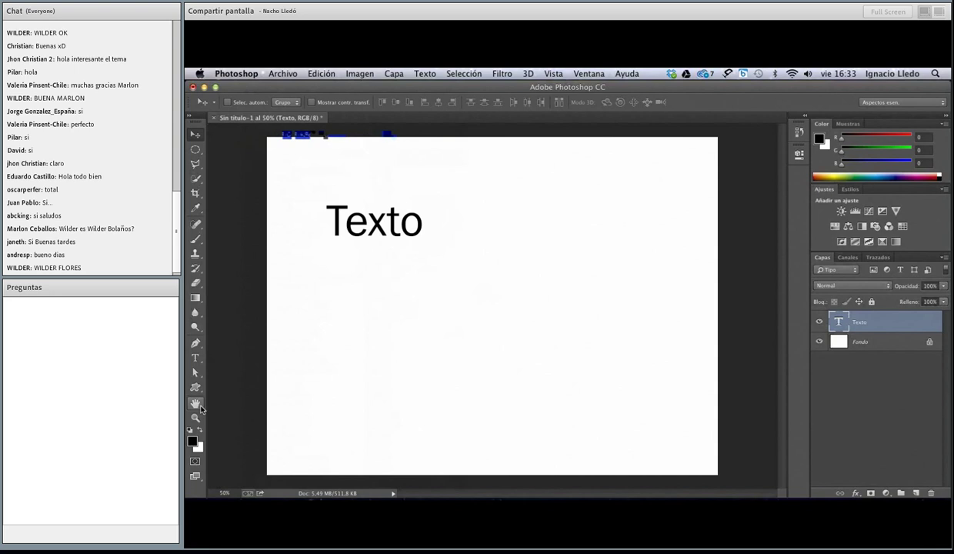
# Step: Add a red solid color fill layer and move it beneath the Texto layer
pyautogui.rightClick(898, 322)
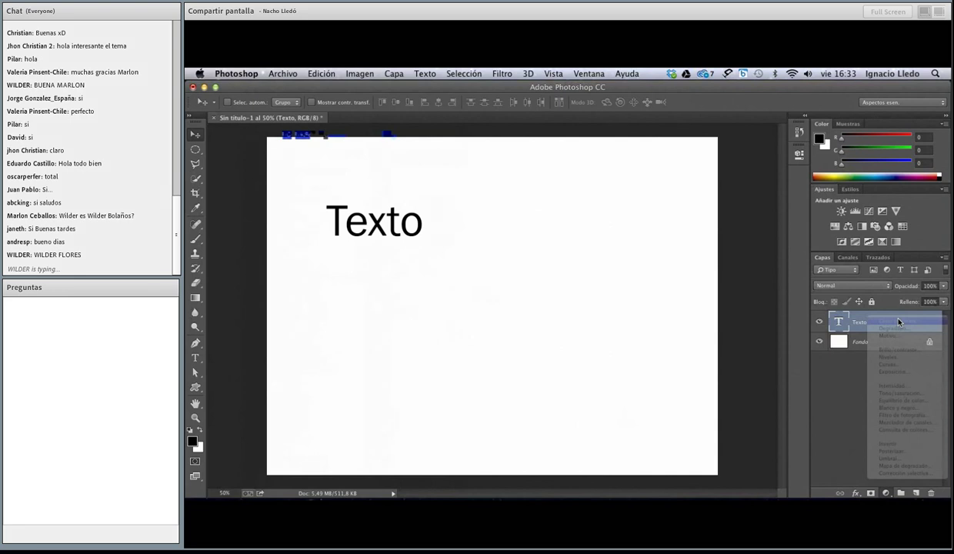
pyautogui.click(898, 321)
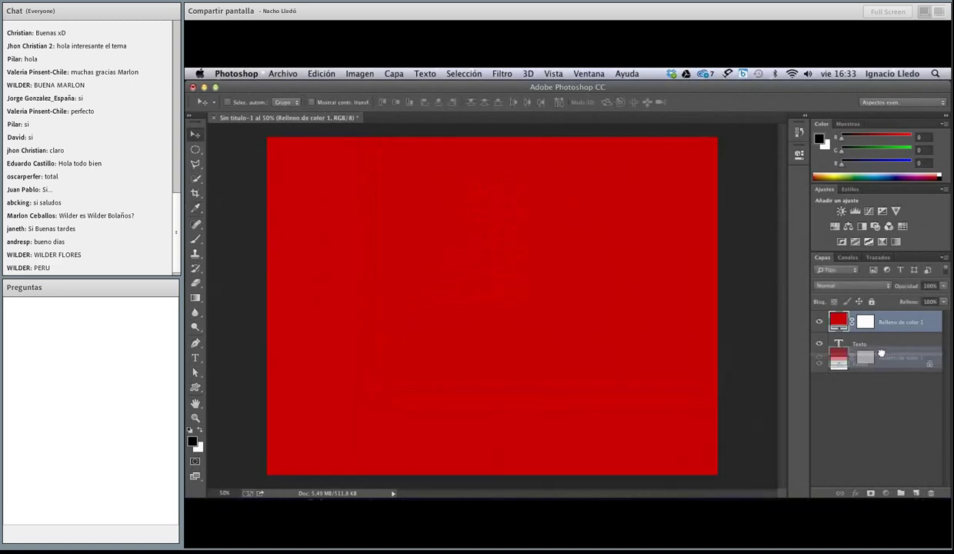
pyautogui.moveTo(881, 353); pyautogui.dragTo(881, 355)
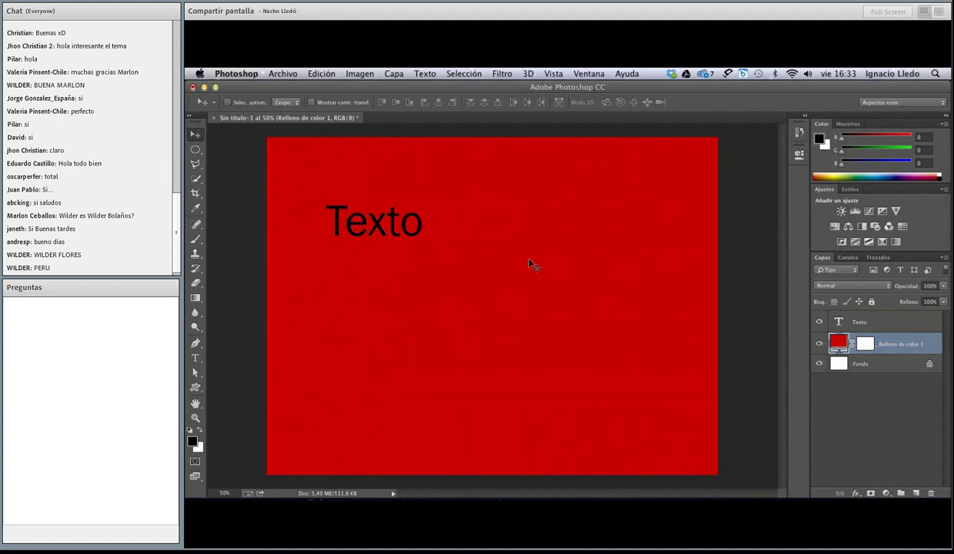
# Step: Define a visibility variable named color for the Relleno de color 1 layer
pyautogui.click(359, 73)
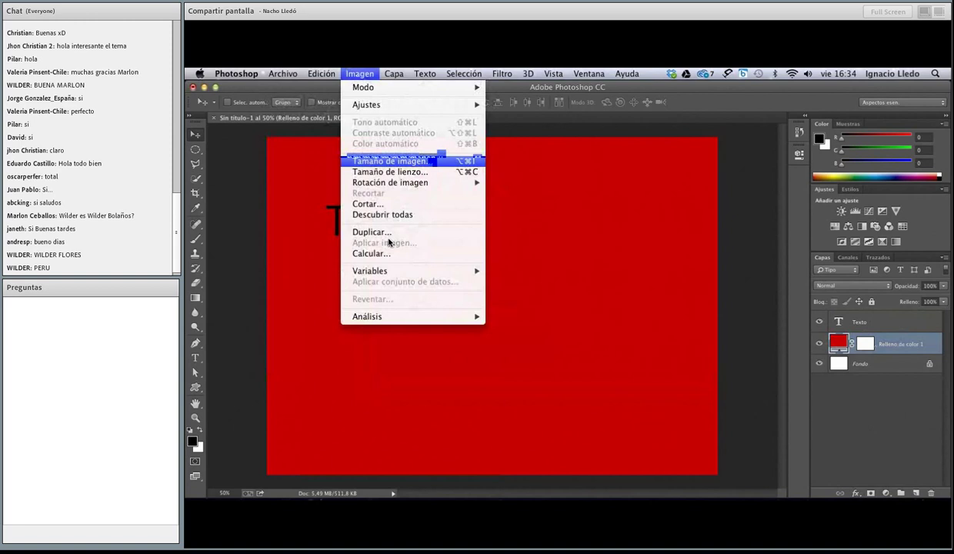
pyautogui.click(511, 271)
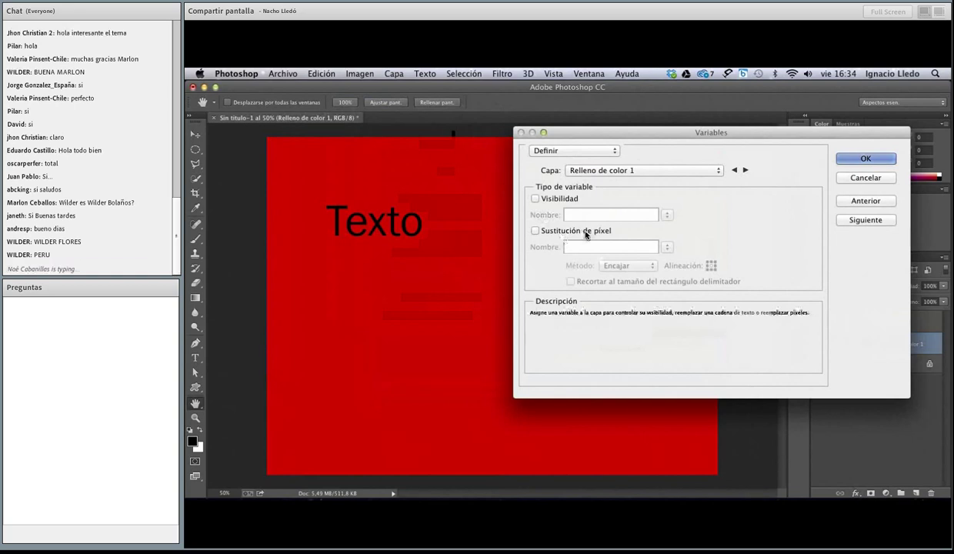
pyautogui.click(561, 202)
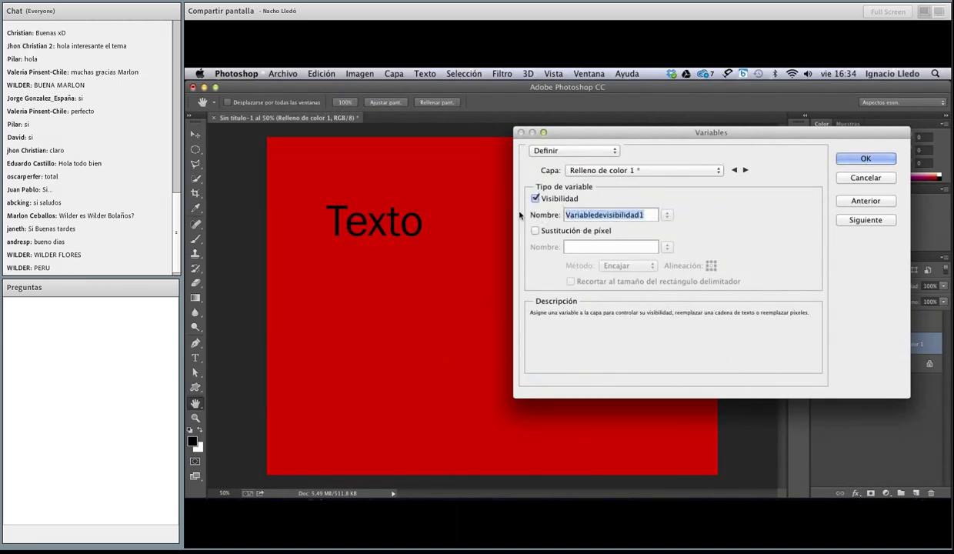
pyautogui.write('color')
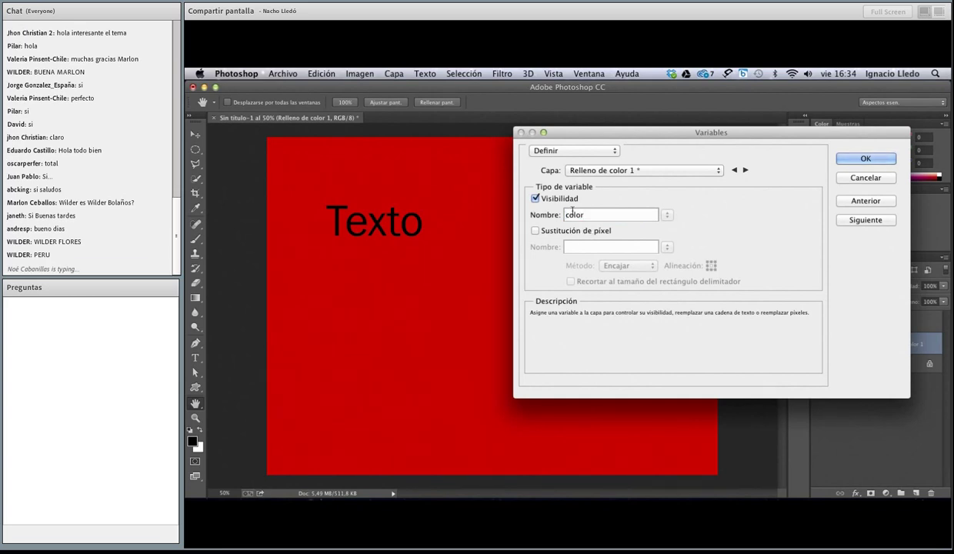
# Step: Define a text replacement variable named texto for the Texto layer and accept the variable definitions
pyautogui.click(642, 170)
pyautogui.click(641, 157)
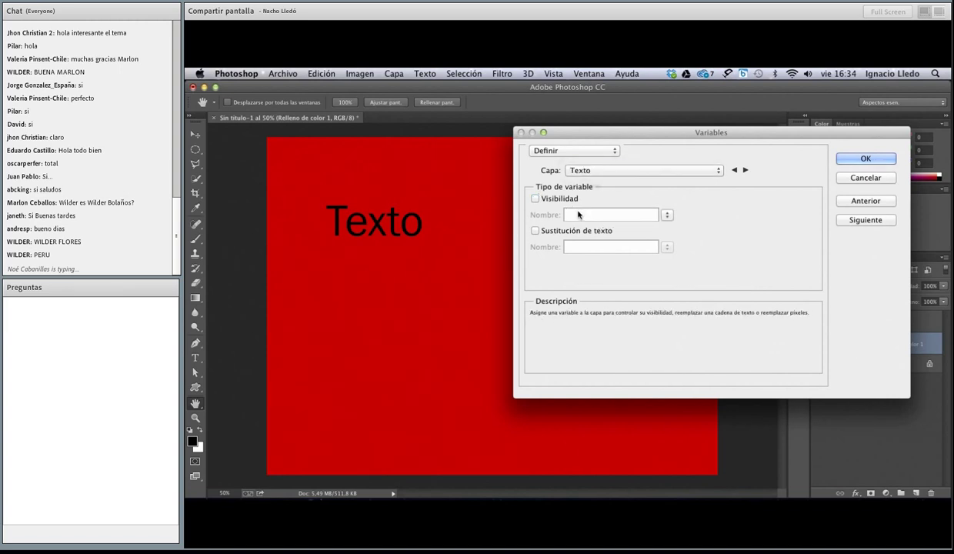
pyautogui.click(534, 230)
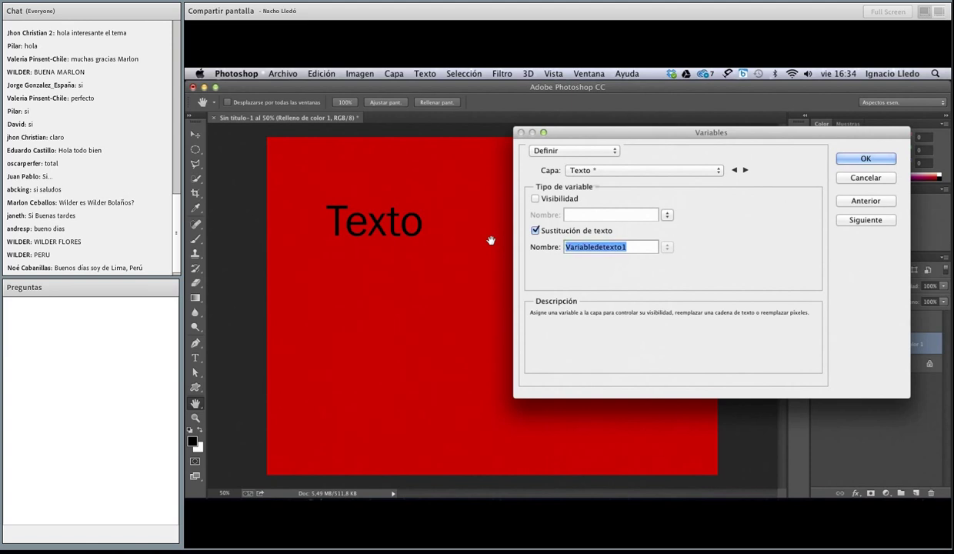
pyautogui.write('texto')
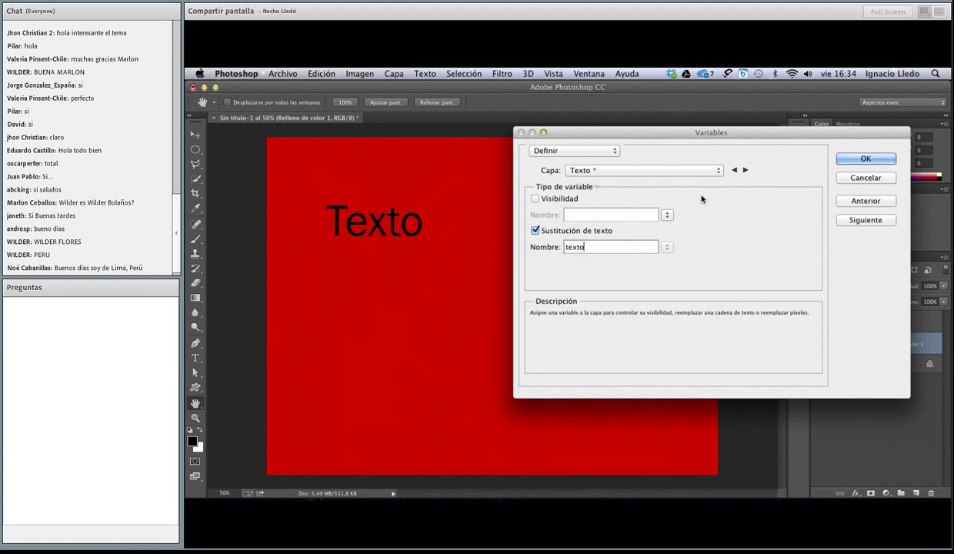
pyautogui.press('Return')
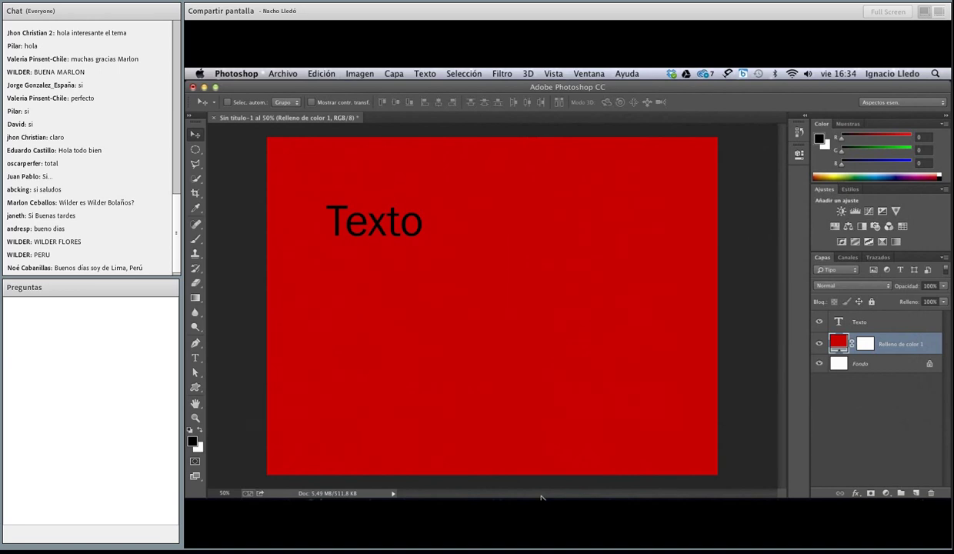
# Step: Switch to the Dato variable spreadsheet in Chrome and copy the texto and color columns into a new sheet starting at A1
pyautogui.moveTo(582, 497)
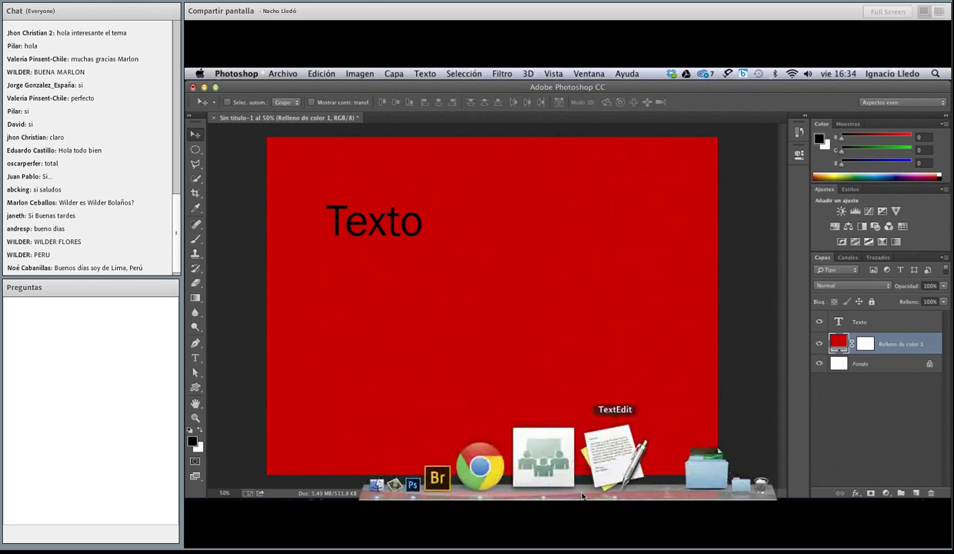
pyautogui.click(479, 465)
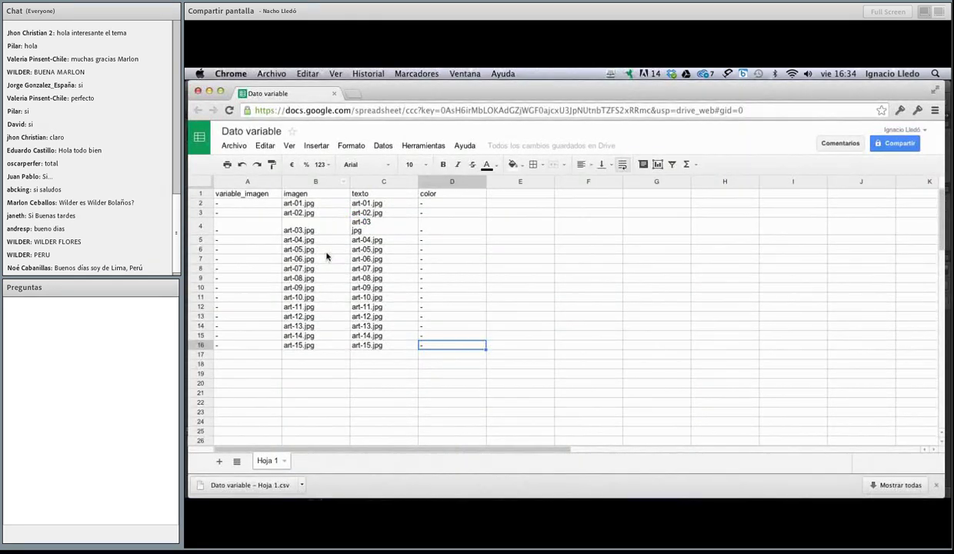
pyautogui.moveTo(384, 194); pyautogui.dragTo(451, 345)
pyautogui.hotkey('ctrl', 'c')
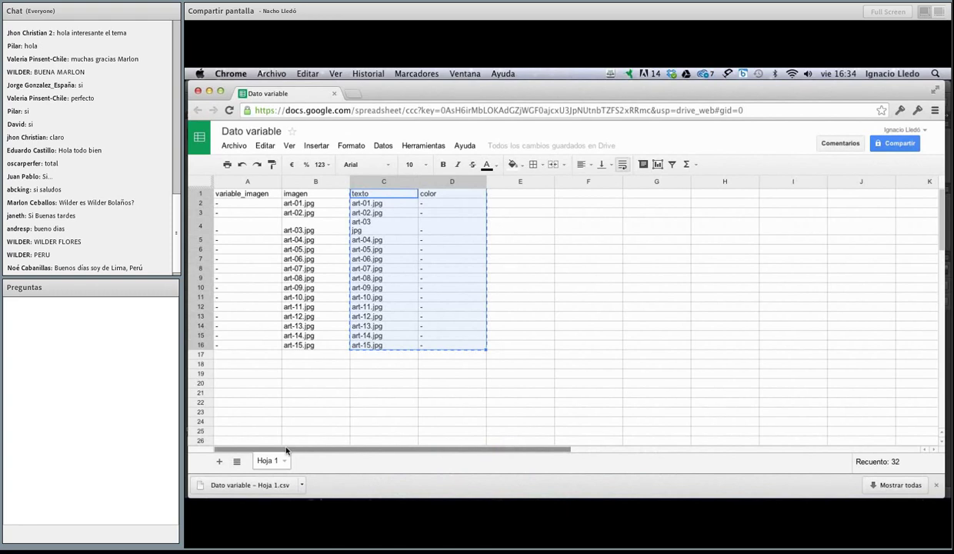
pyautogui.hotkey('shift', 'F11')
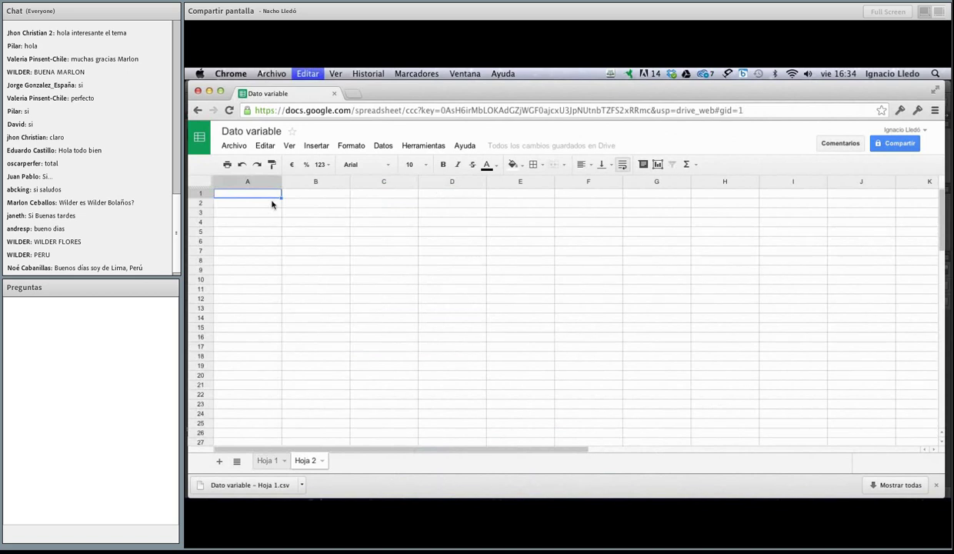
pyautogui.press('super+v')
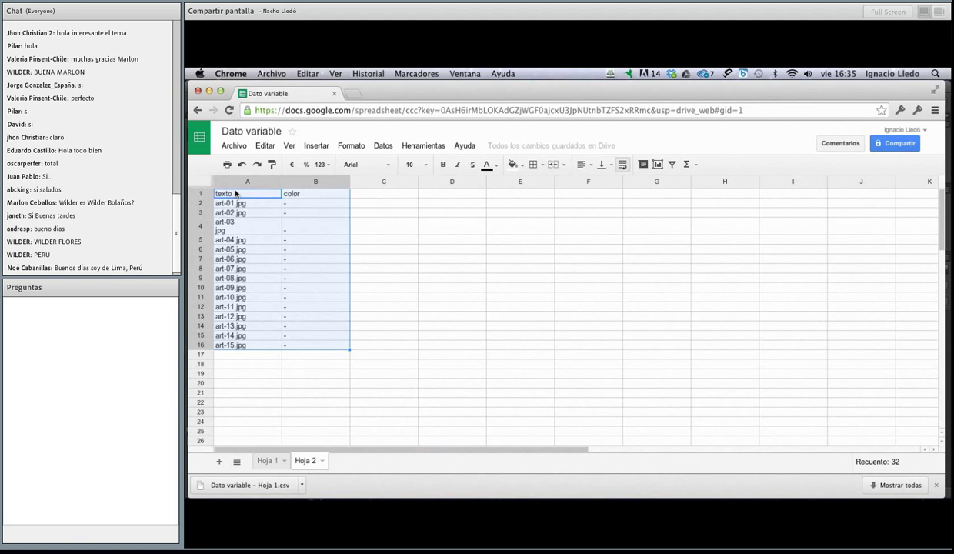
# Step: Correct cell A4 to art-03.jpg on a single line and download Hoja 2 as a CSV file
pyautogui.click(251, 229)
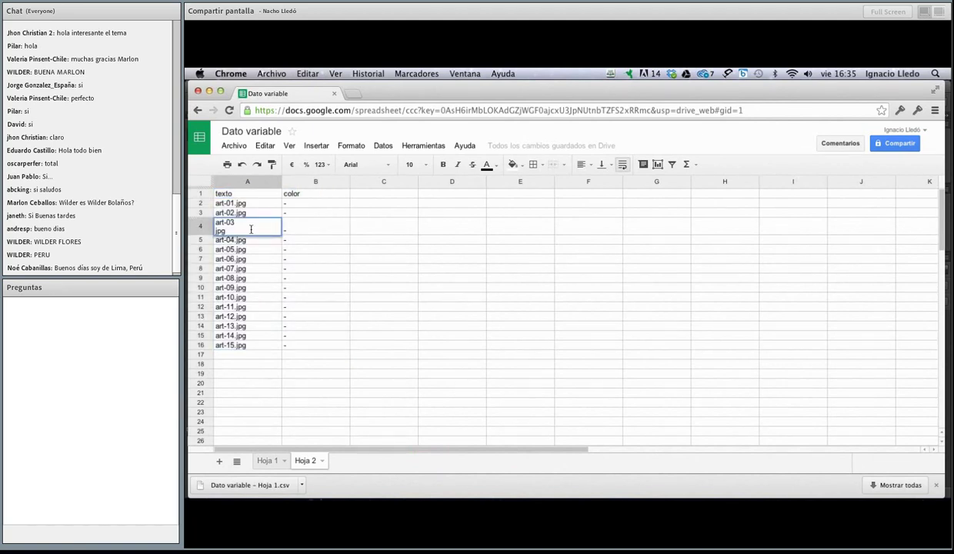
pyautogui.press('BackSpace')
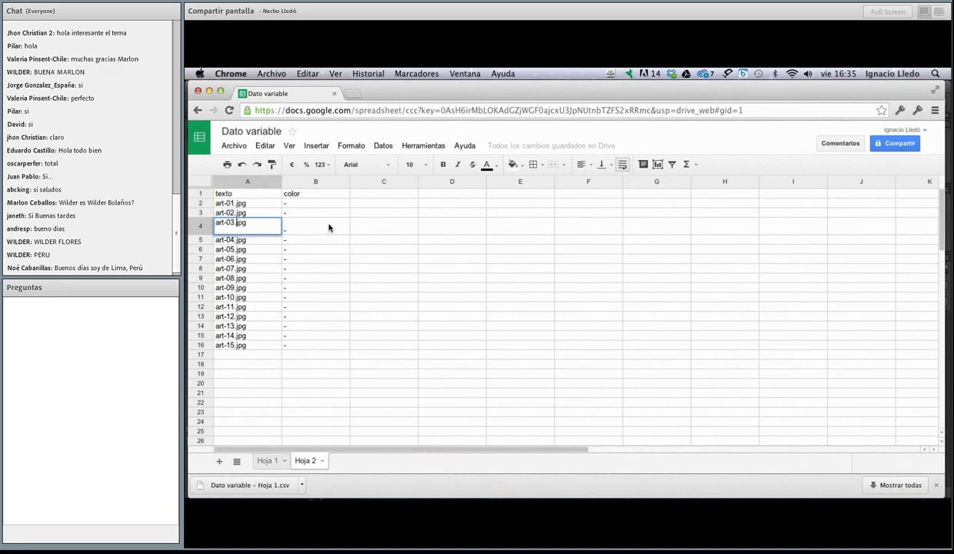
pyautogui.click(329, 228)
pyautogui.click(234, 146)
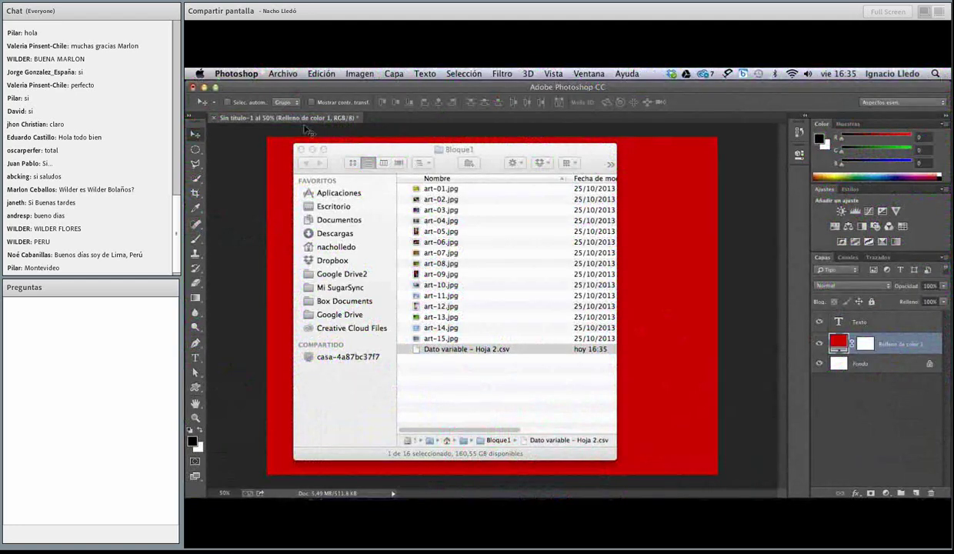
# Step: In Photoshop, import Dato variable - Hoja 2.csv from the Bloque1 folder as data sets for the variables
pyautogui.click(359, 73)
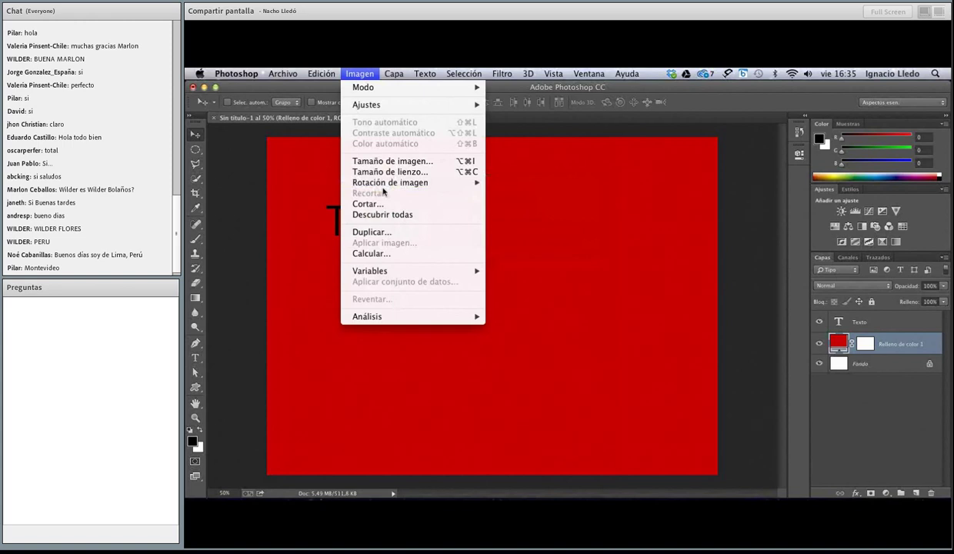
pyautogui.moveTo(370, 271)
pyautogui.click(504, 281)
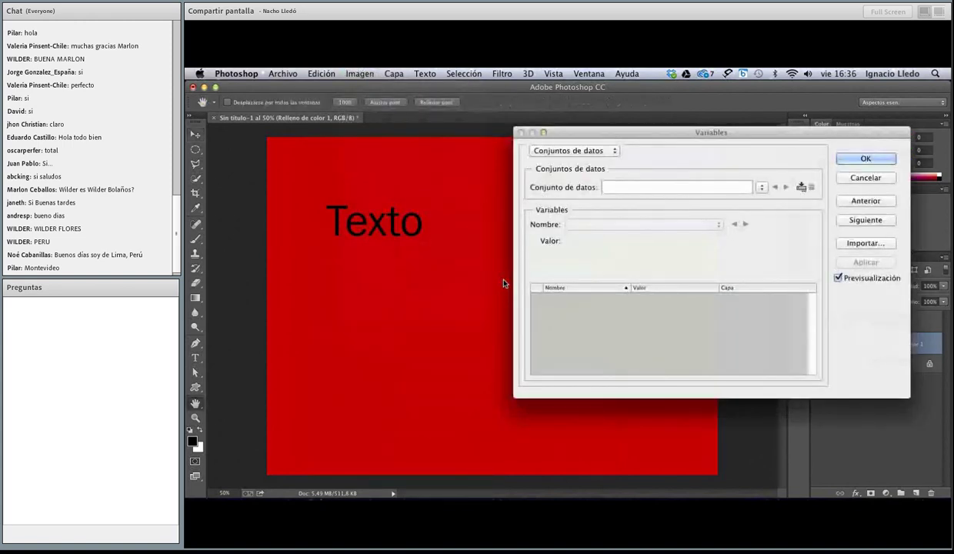
pyautogui.click(866, 242)
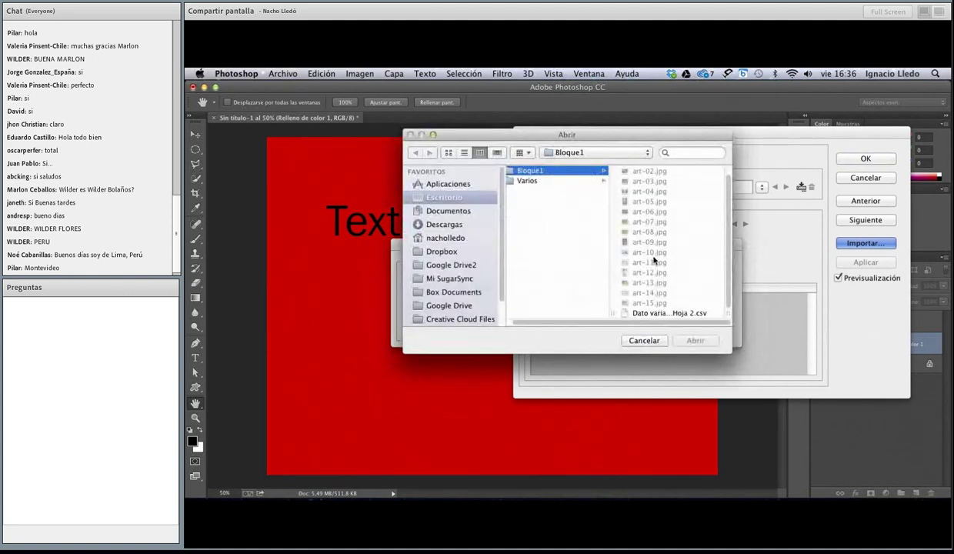
pyautogui.doubleClick(670, 312)
pyautogui.click(701, 267)
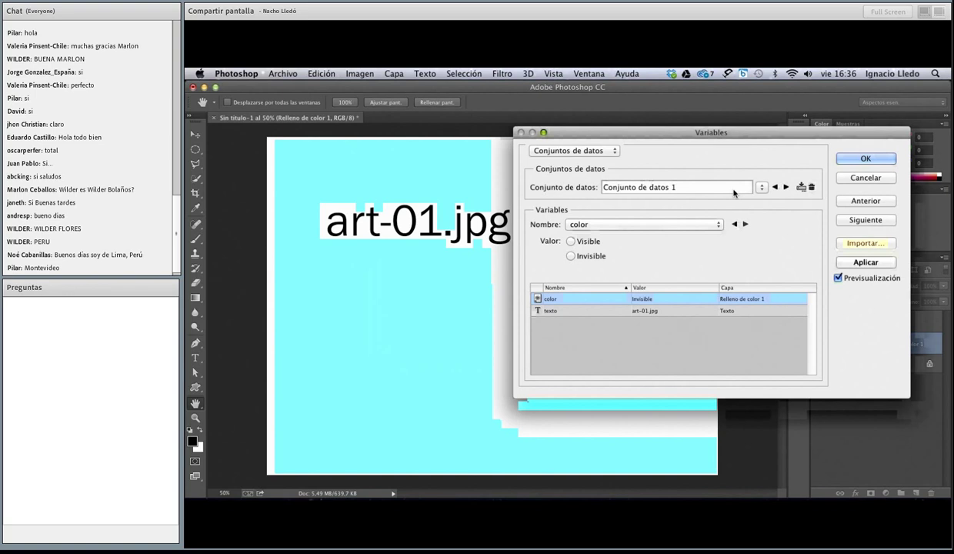
# Step: Preview the imported data sets one after another on the canvas, then leave the Variables dialog without applying it
pyautogui.click(786, 187)
pyautogui.click(786, 187)
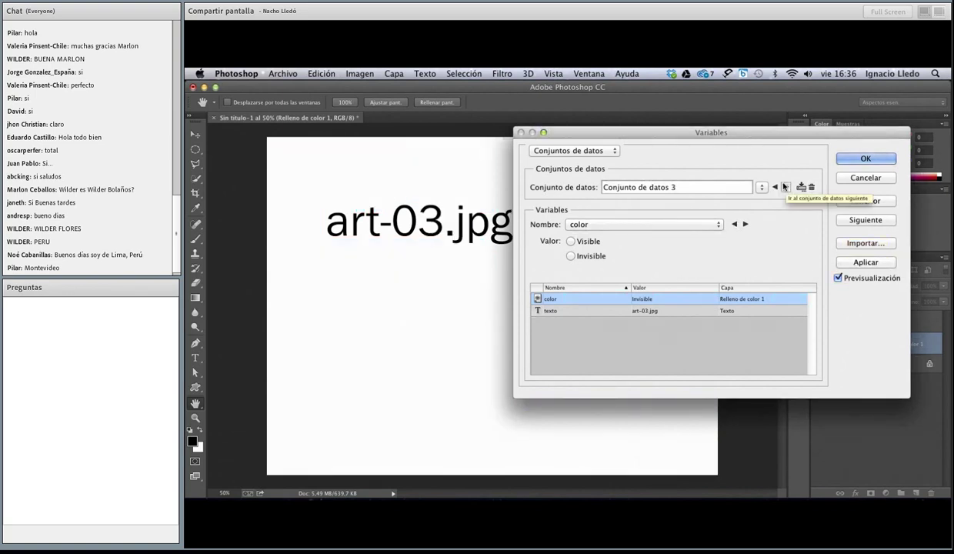
pyautogui.click(786, 187)
pyautogui.click(785, 187)
pyautogui.click(786, 187)
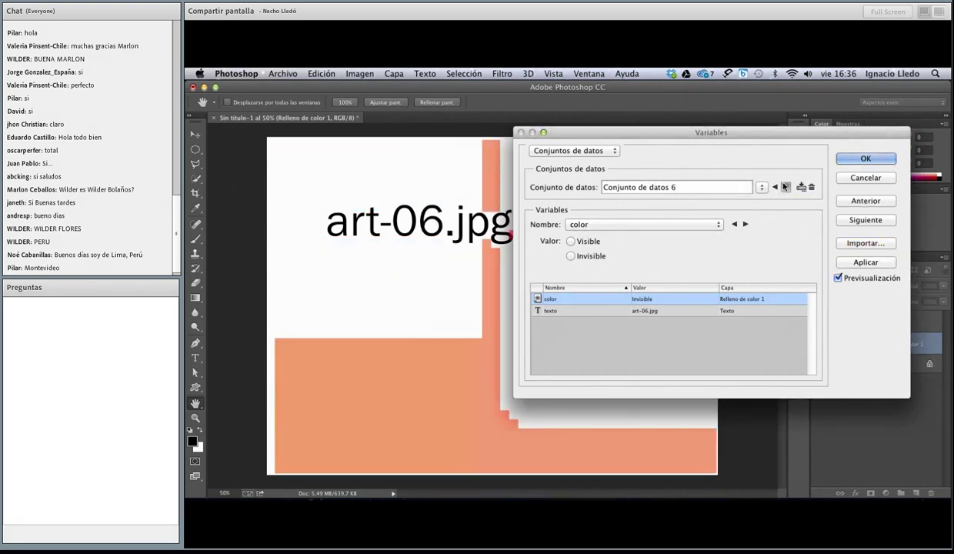
pyautogui.moveTo(727, 134); pyautogui.dragTo(681, 143)
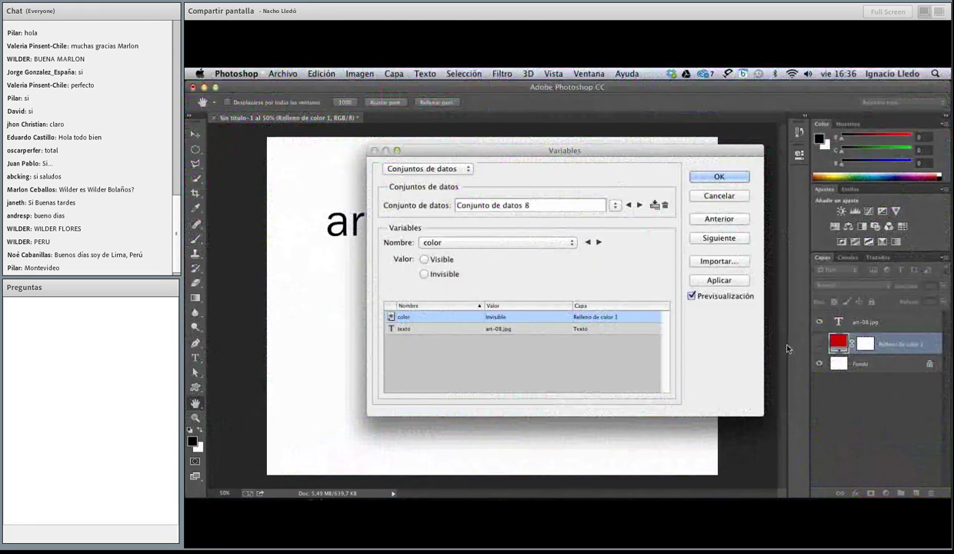
pyautogui.press('Escape')
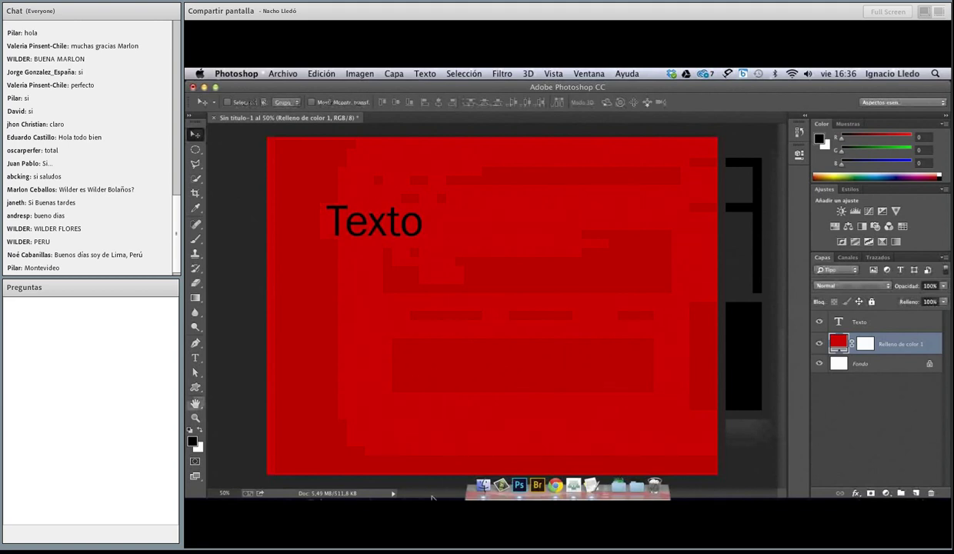
# Step: Return to the spreadsheet in Chrome and enter TRUE in B2 and FALSE in B3 of the color column
pyautogui.press('super+Tab')
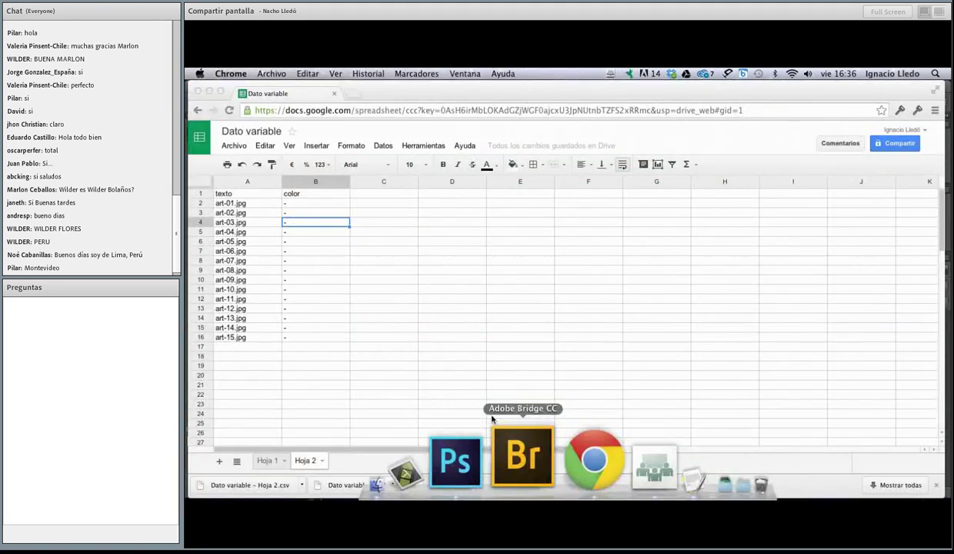
pyautogui.click(292, 203)
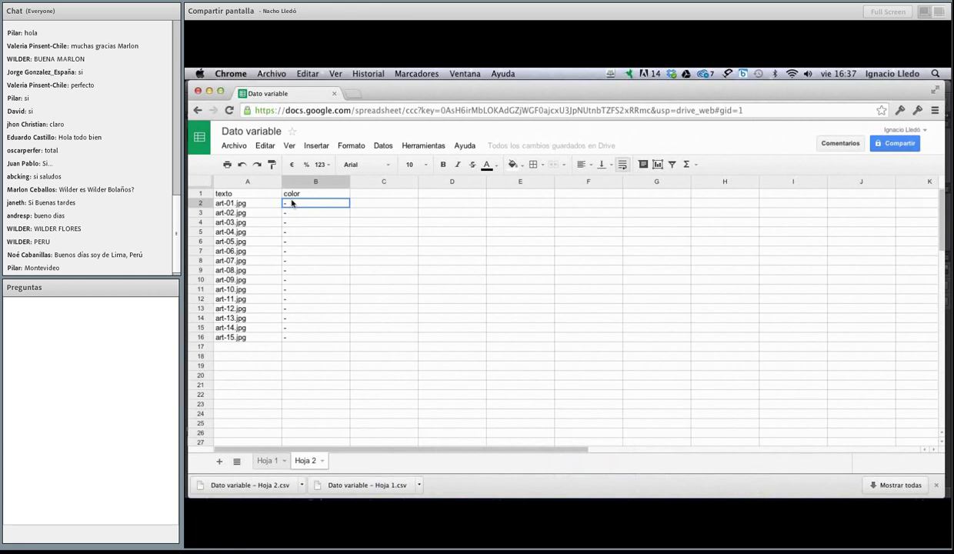
pyautogui.write('tr')
pyautogui.write('ue')
pyautogui.click(297, 212)
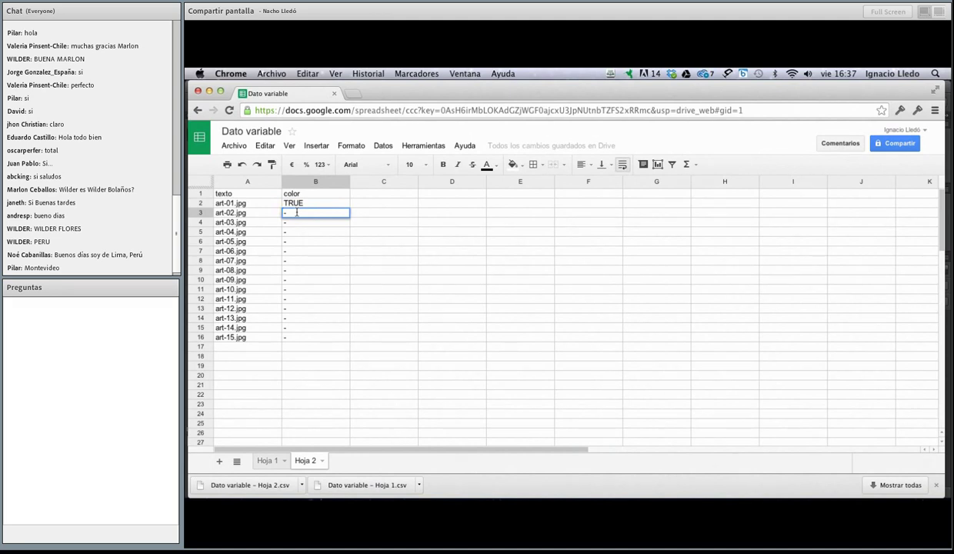
pyautogui.write('false')
# Step: Fill B4 to B16 with alternating TRUE and FALSE values, starting with TRUE, and download the sheet as CSV again
pyautogui.click(308, 223)
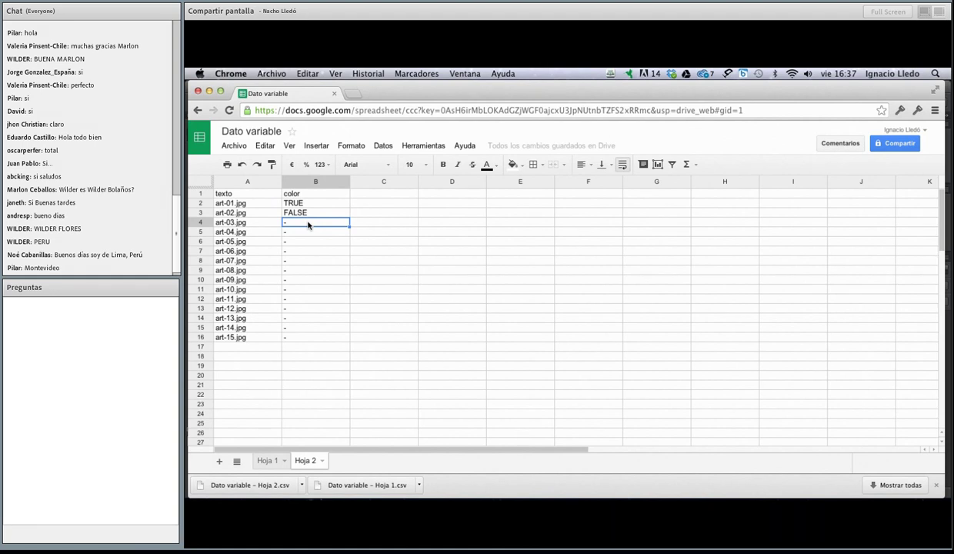
pyautogui.write('TRUE FALSE')
pyautogui.click(301, 241)
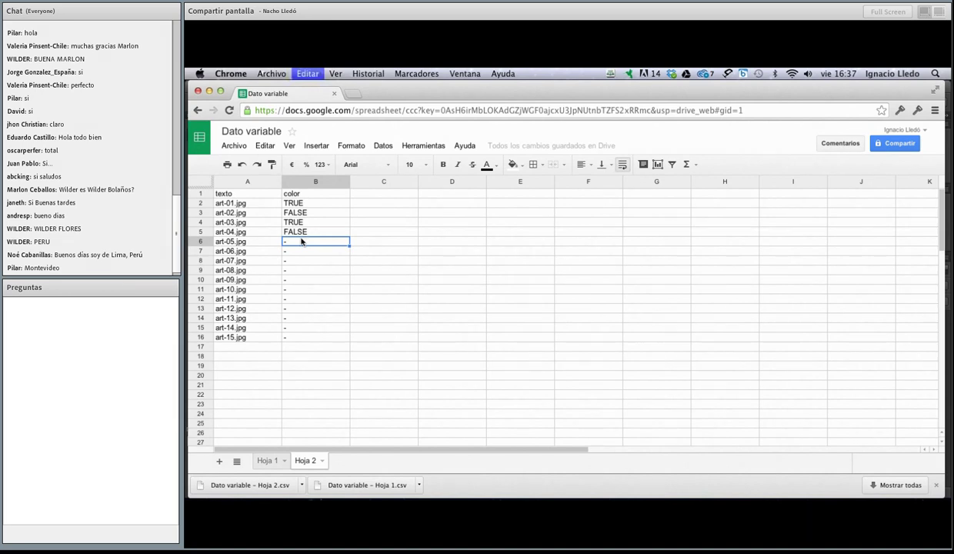
pyautogui.write('TRUE FALSE TRUE FALSE TRUE FALSE')
pyautogui.click(300, 299)
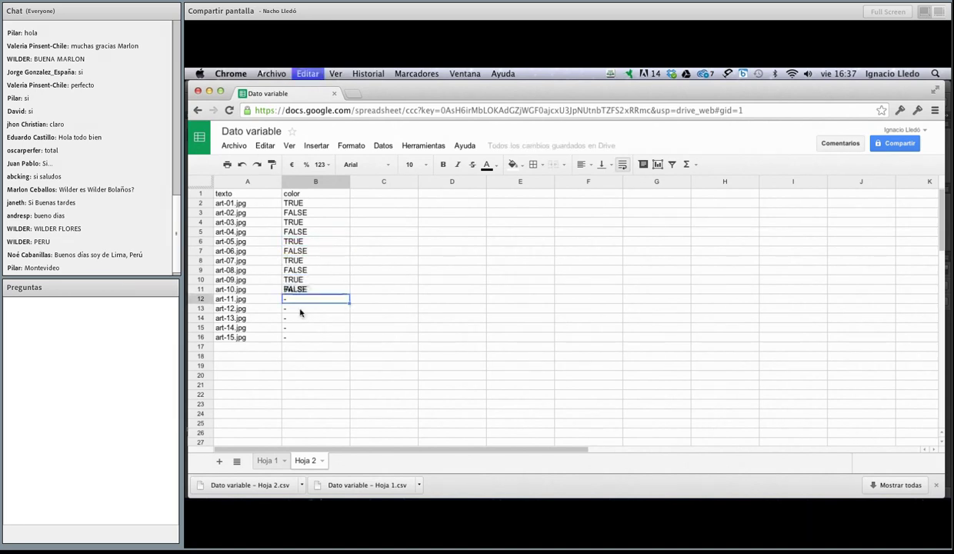
pyautogui.write('TRUE FALSE TRUE FALSE TRUE')
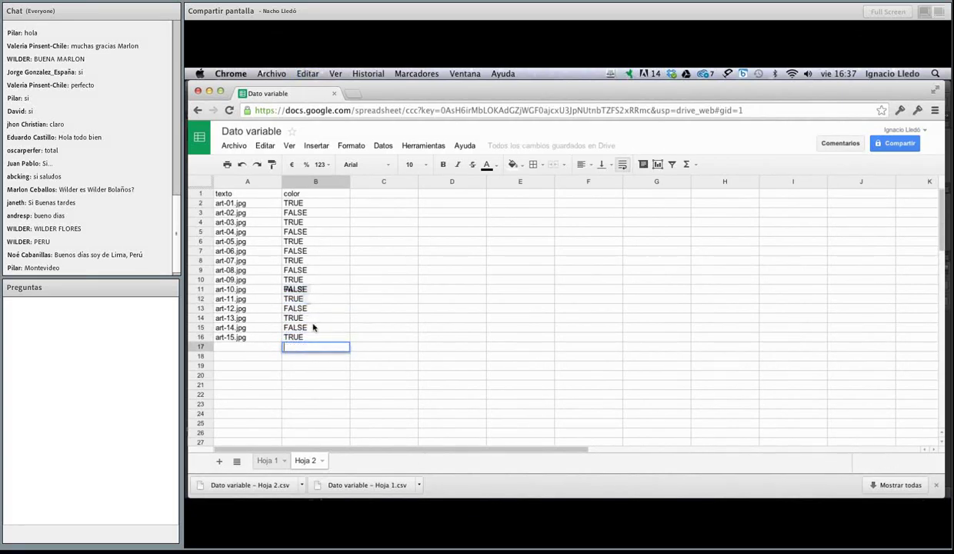
pyautogui.hotkey('ctrl', 'alt', 'f')
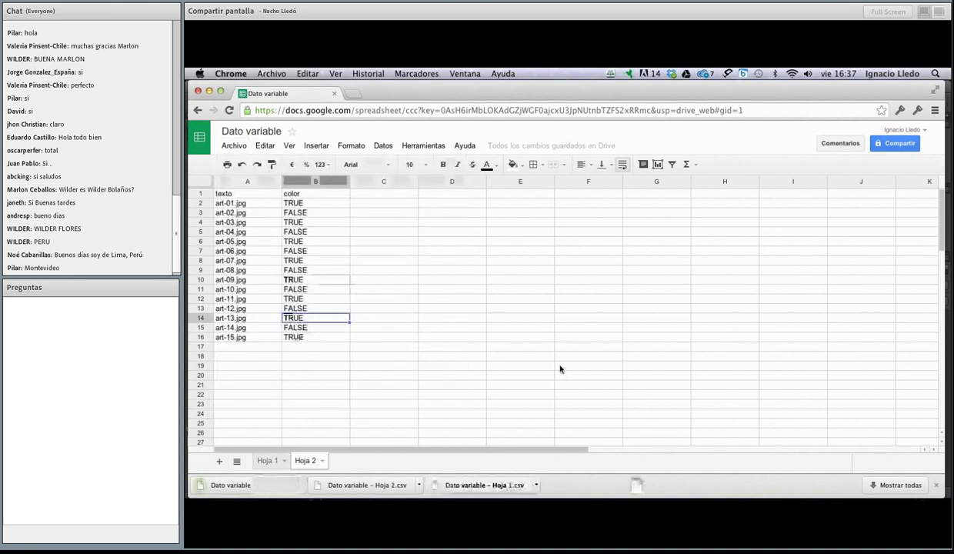
# Step: In Finder, show the Desktop's Bloque1 folder in a second window and move Dato variable - Hoja 2.csv there from Descargas
pyautogui.click(484, 471)
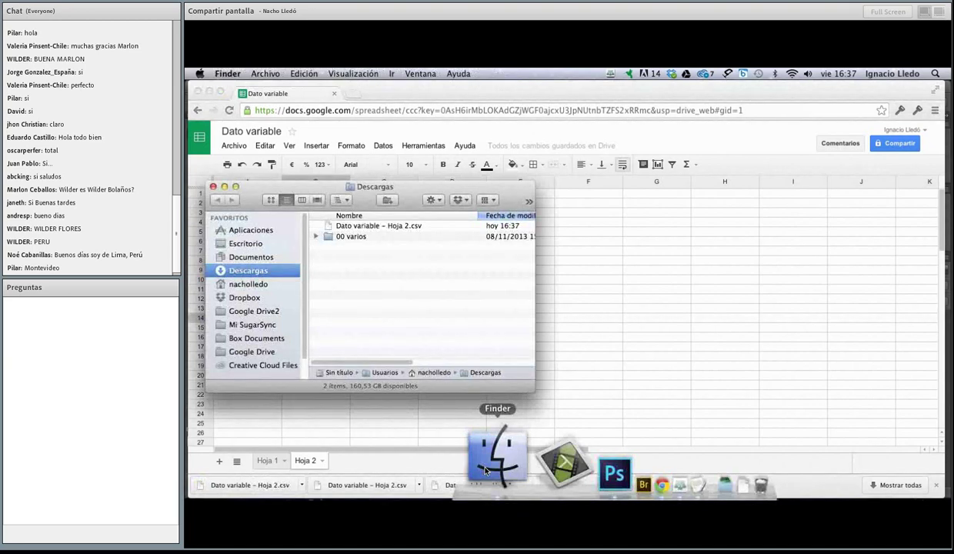
pyautogui.keyDown('super'); pyautogui.click(250, 242); pyautogui.keyUp('super')
pyautogui.moveTo(437, 185); pyautogui.dragTo(620, 185)
pyautogui.click(663, 216)
pyautogui.moveTo(379, 226); pyautogui.dragTo(827, 348)
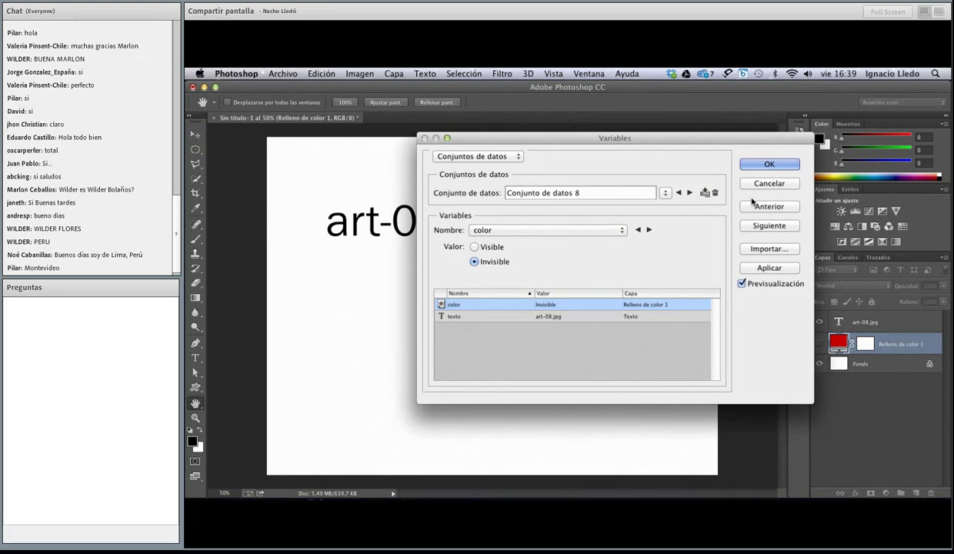
# Step: In Photoshop's variable definitions, enable pixel replacement for the Relleno de color 1 layer and name the variable pixel
pyautogui.click(494, 155)
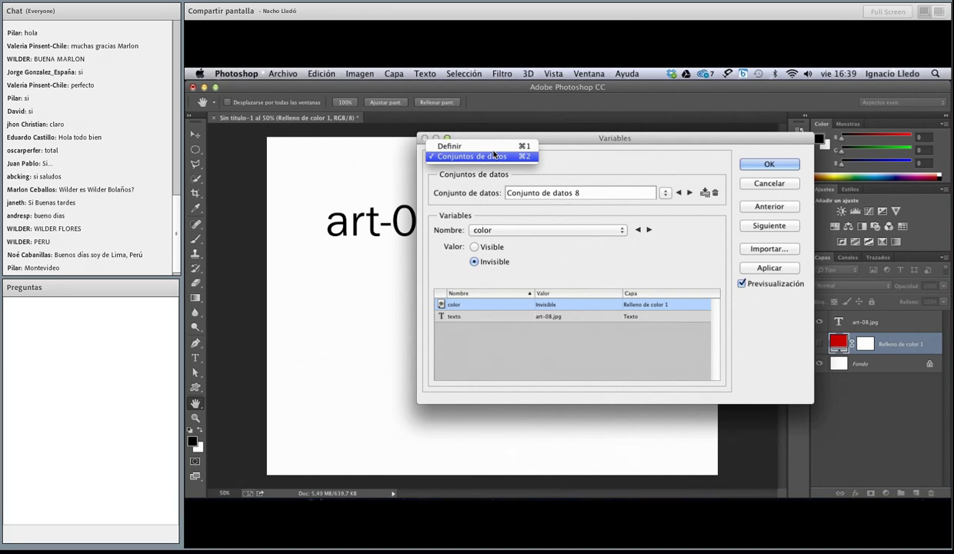
pyautogui.click(462, 146)
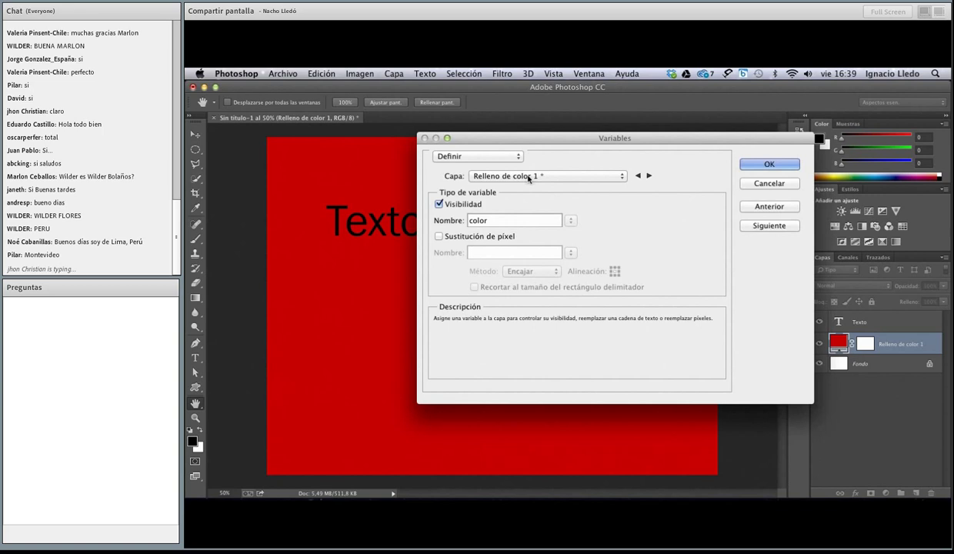
pyautogui.click(439, 236)
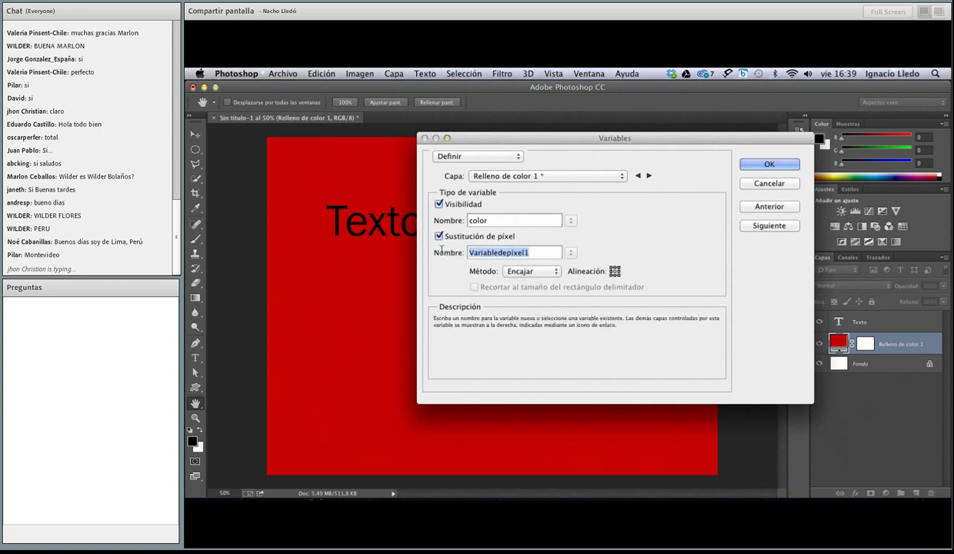
pyautogui.write('pix')
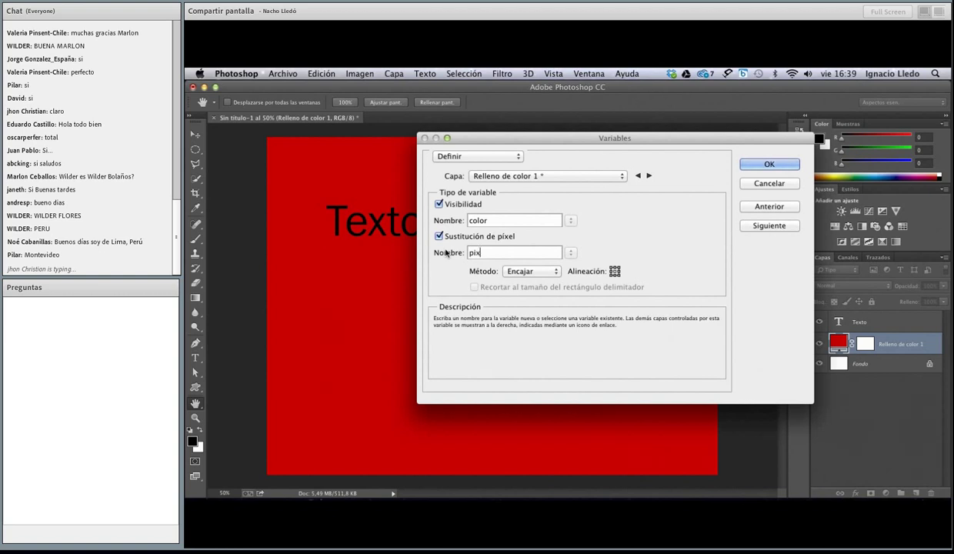
pyautogui.write('el')
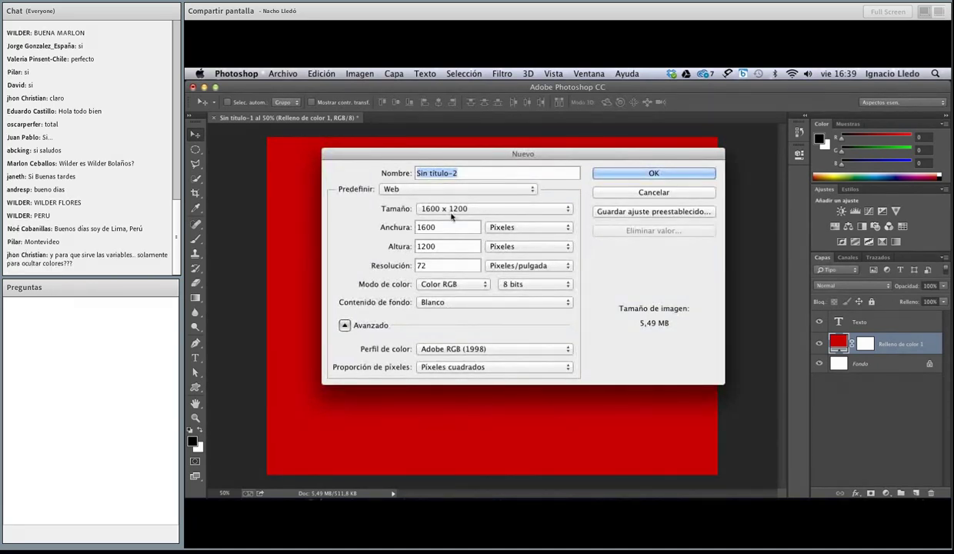
# Step: Create a new document 300 by 300 pixels
pyautogui.press('Tab')
pyautogui.write('300')
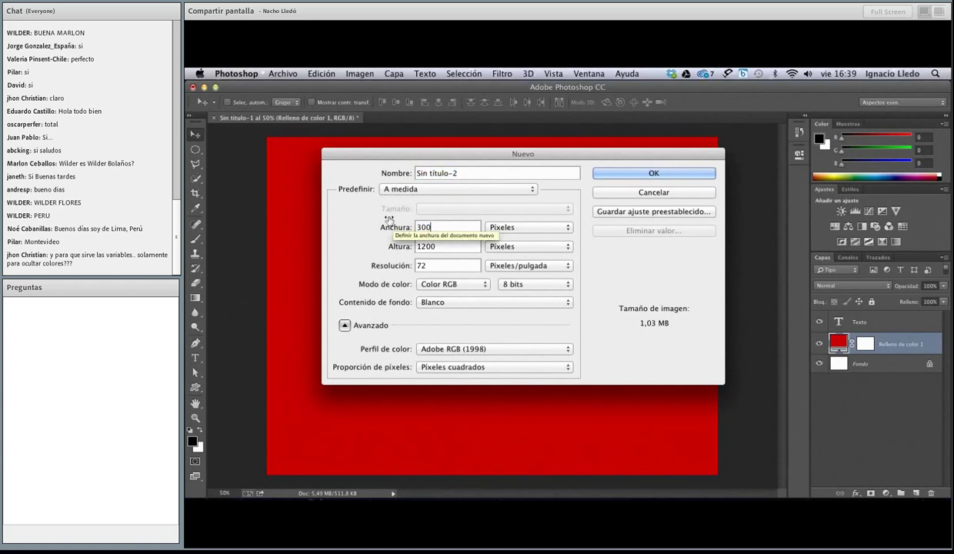
pyautogui.press('Tab')
pyautogui.write('300')
pyautogui.press('Tab')
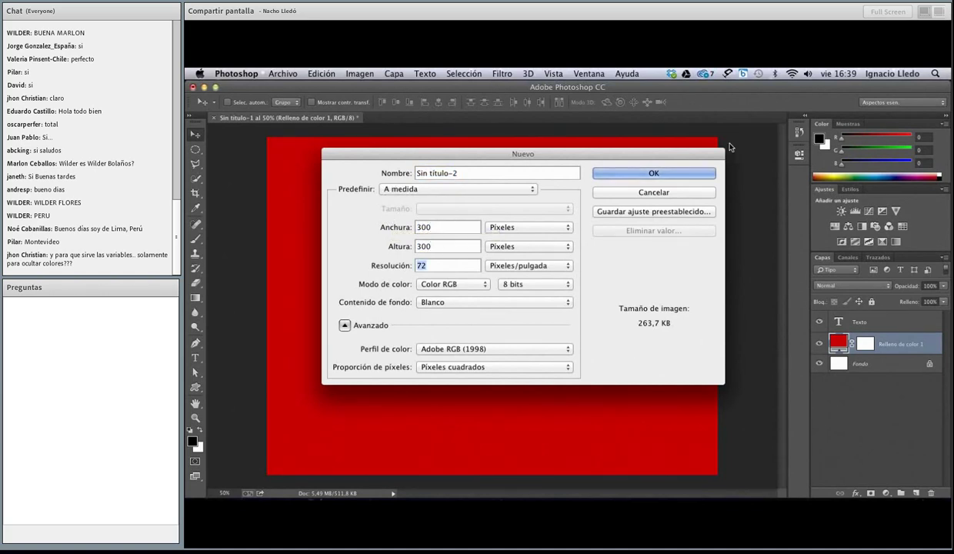
pyautogui.press('Return')
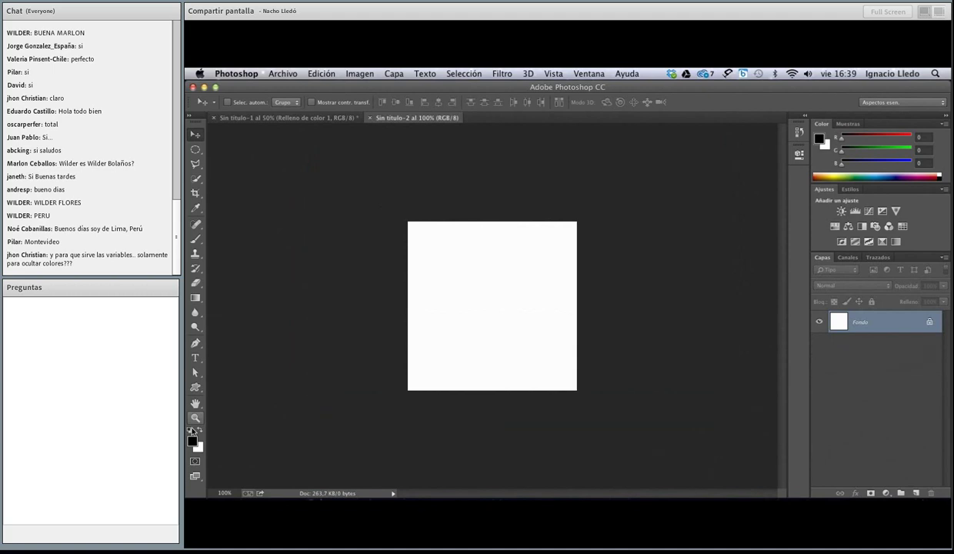
# Step: Set the foreground color to blue 1b5ada and fill the background layer with it
pyautogui.click(193, 439)
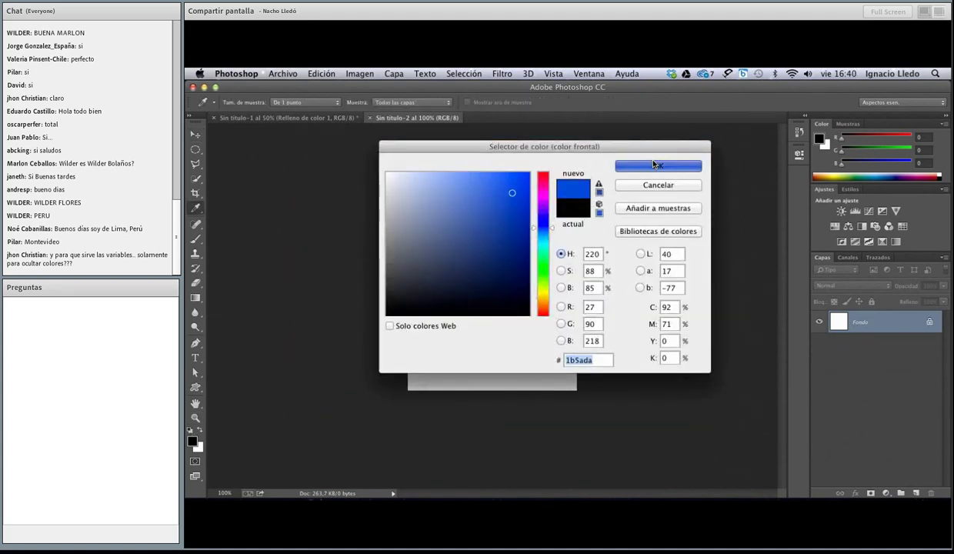
pyautogui.click(654, 164)
pyautogui.press('v')
pyautogui.hotkey('alt', 'BackSpace')
# Step: Save the blue document as azul.psd in the Bloque1 folder in Photoshop format and close it
pyautogui.click(282, 74)
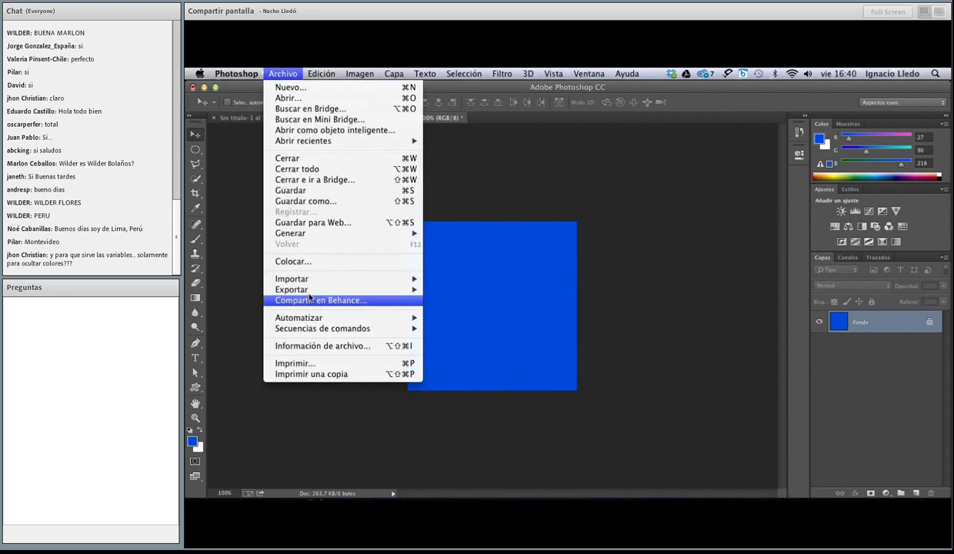
pyautogui.click(311, 299)
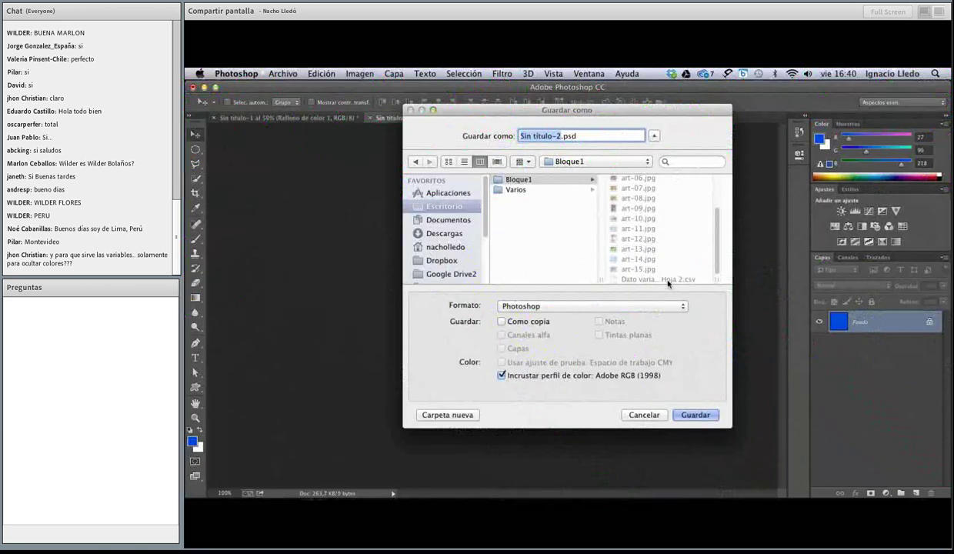
pyautogui.scroll(3, 668, 284)
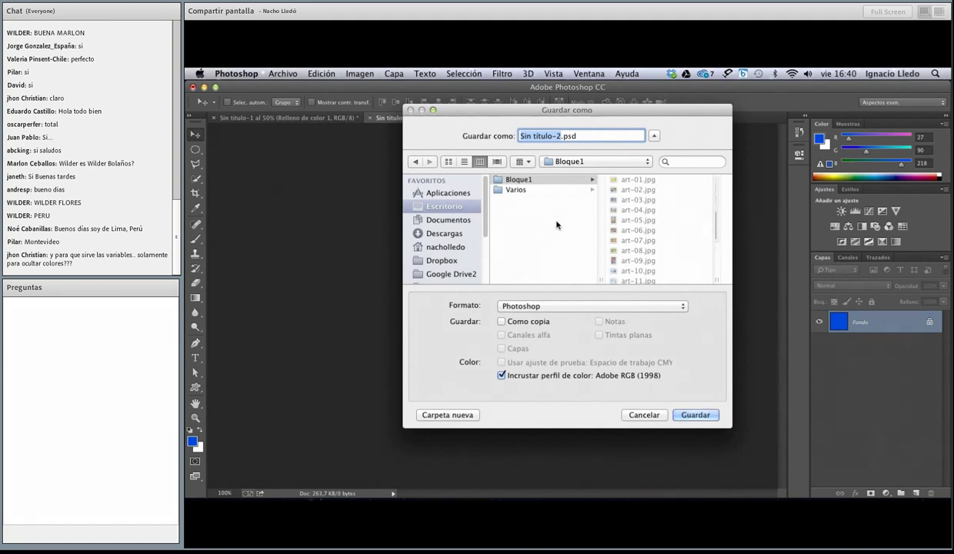
pyautogui.write('az')
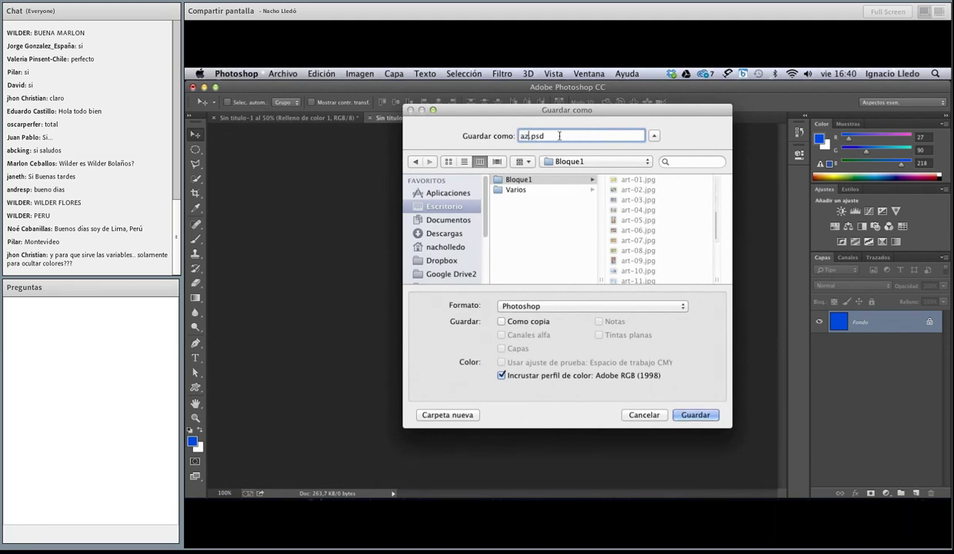
pyautogui.write('ul')
pyautogui.click(585, 306)
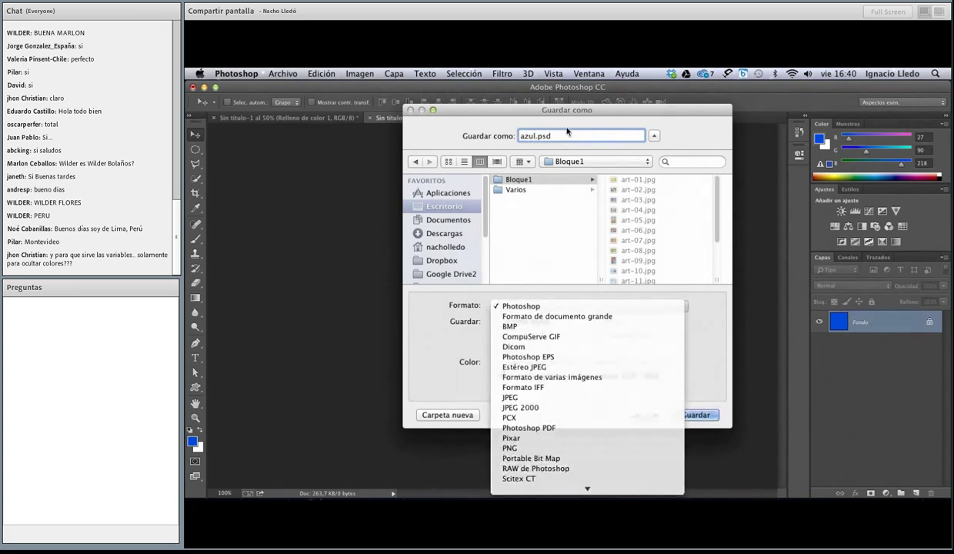
pyautogui.click(694, 415)
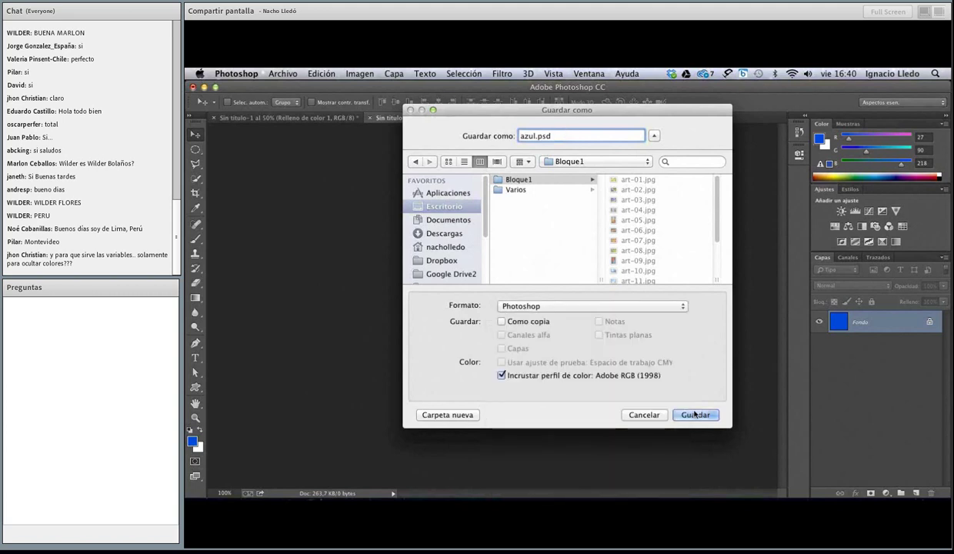
pyautogui.click(695, 414)
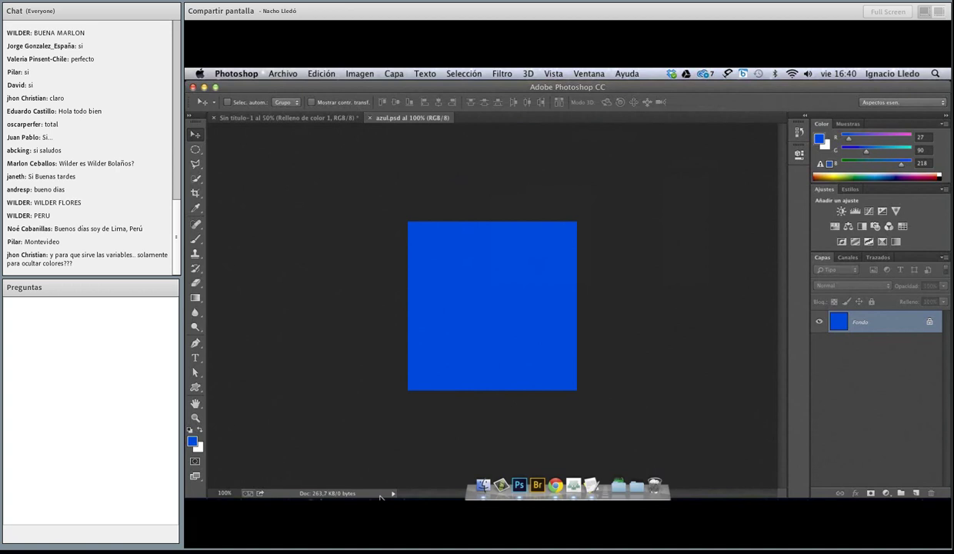
pyautogui.click(368, 117)
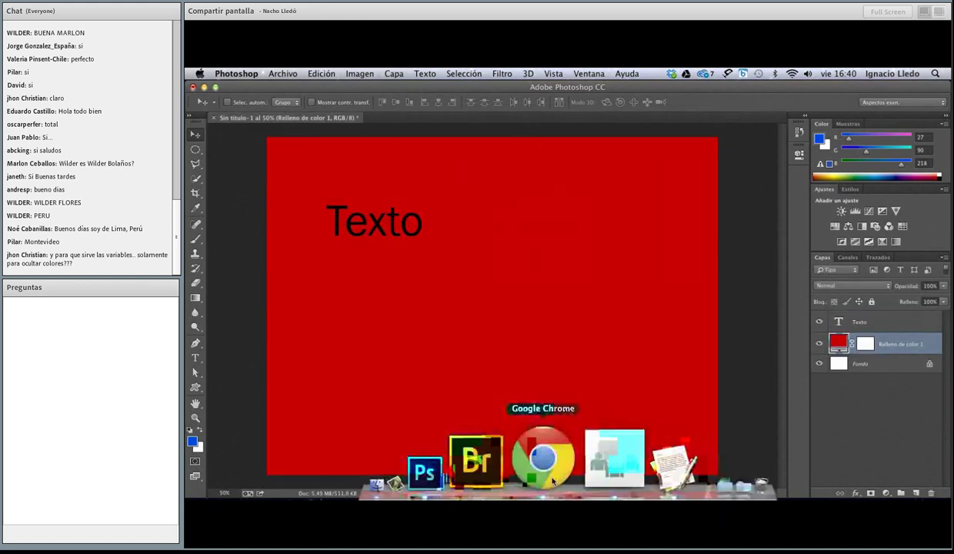
# Step: Switch to the spreadsheet in Chrome, enter the header pixel in C1, and put a hyphen in C2 and C3
pyautogui.click(551, 477)
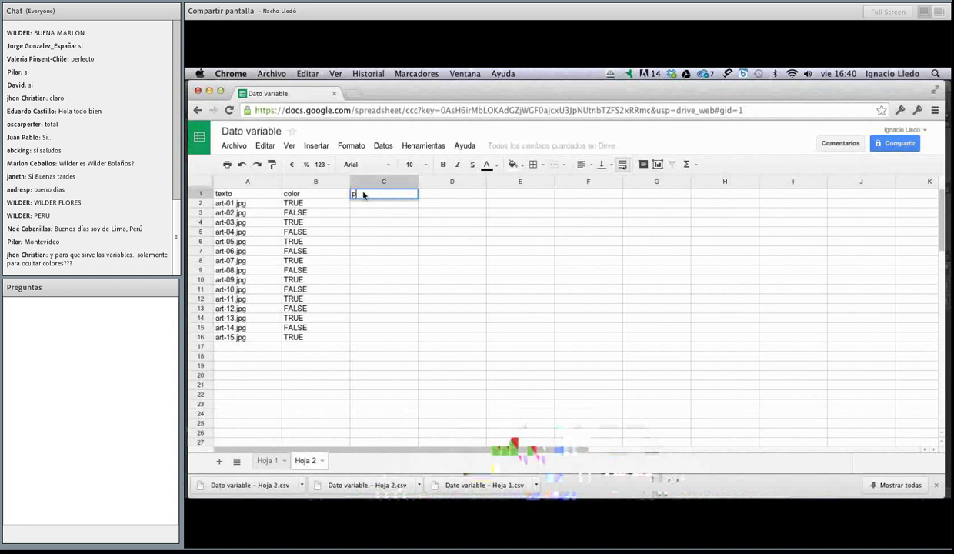
pyautogui.write('pixel')
pyautogui.press('Return')
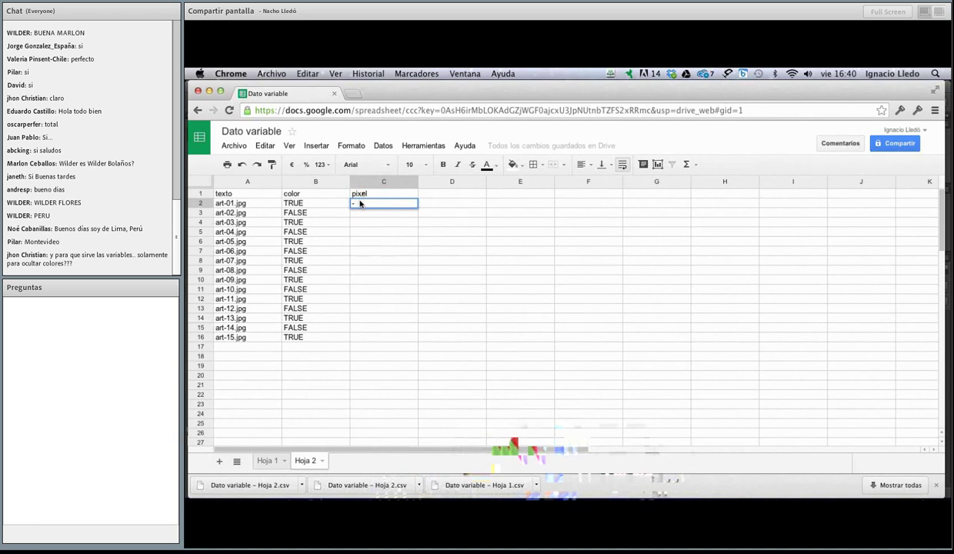
pyautogui.press('Return')
pyautogui.write('-')
pyautogui.press('Return')
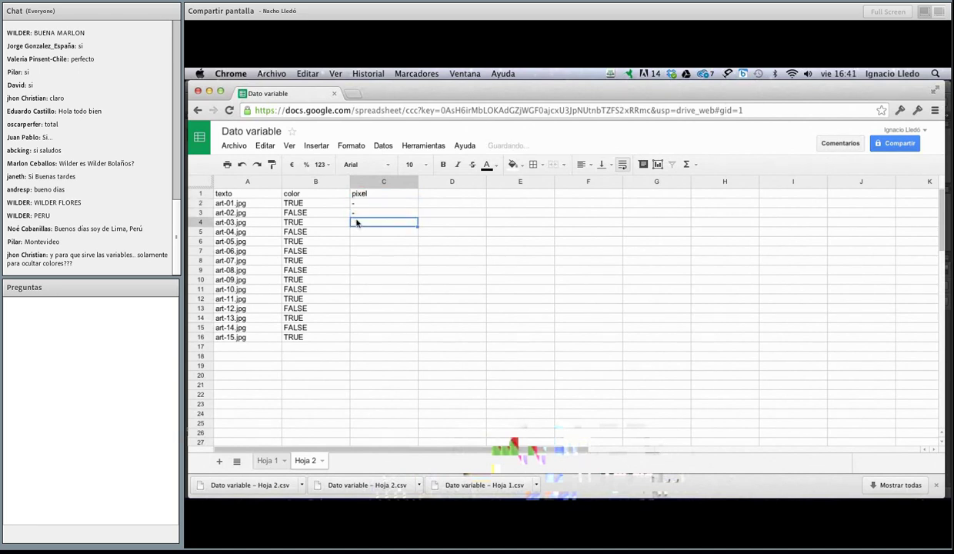
# Step: Enter a hyphen in C4 and C5 and azul.psd in C6 of the pixel column
pyautogui.write('-')
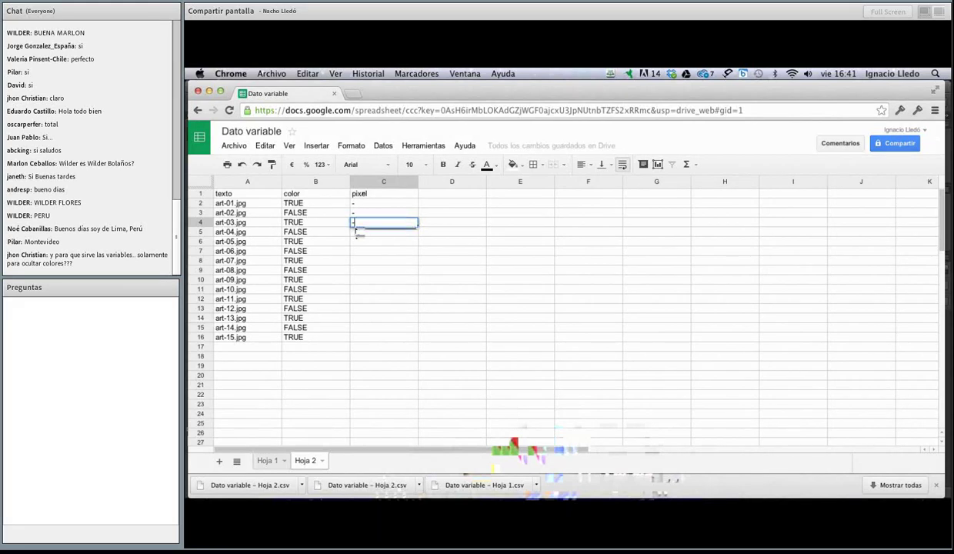
pyautogui.press('Return')
pyautogui.write('-')
pyautogui.press('Return')
pyautogui.write('-')
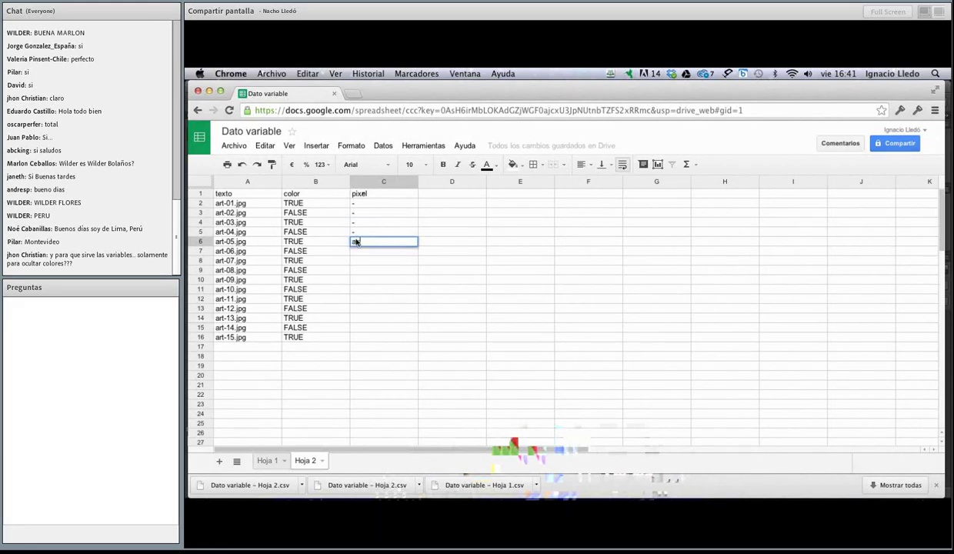
pyautogui.write('zul.psd')
pyautogui.press('Return')
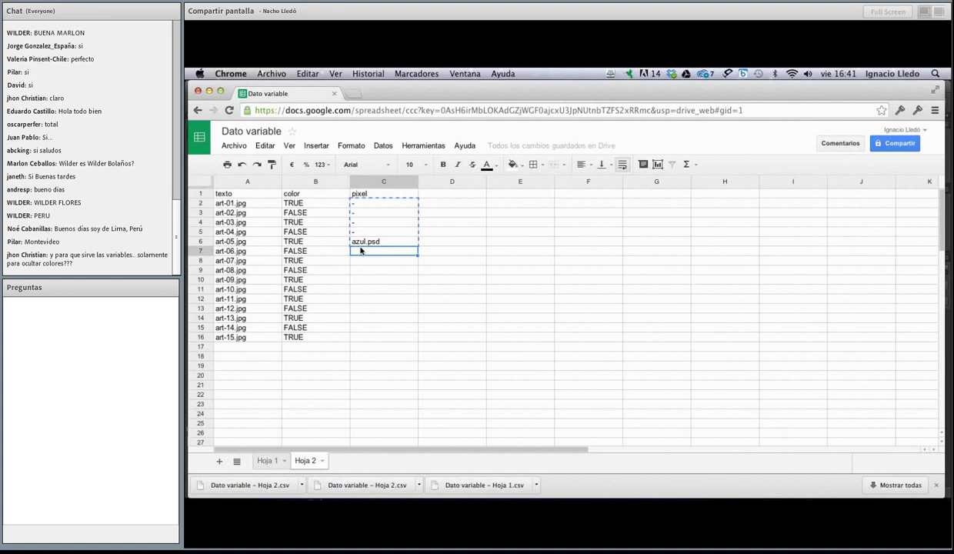
# Step: Paste the copied C2 to C6 block into C7 to C11 and again into C12 to C16
pyautogui.hotkey('ctrl', 'v')
pyautogui.press('Down')
pyautogui.press('Down')
pyautogui.press('Down')
pyautogui.press('Down')
pyautogui.press('Down')
pyautogui.hotkey('ctrl', 'v')
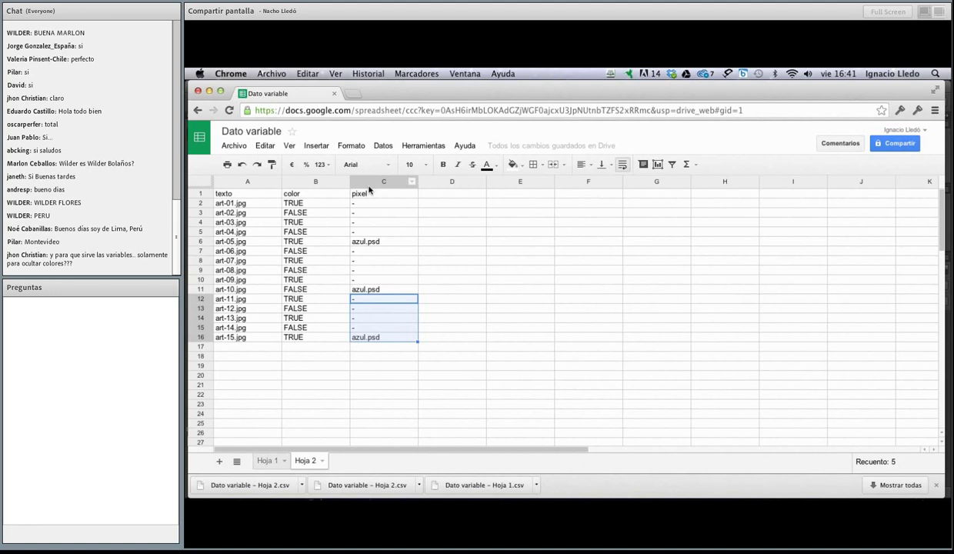
pyautogui.click(384, 365)
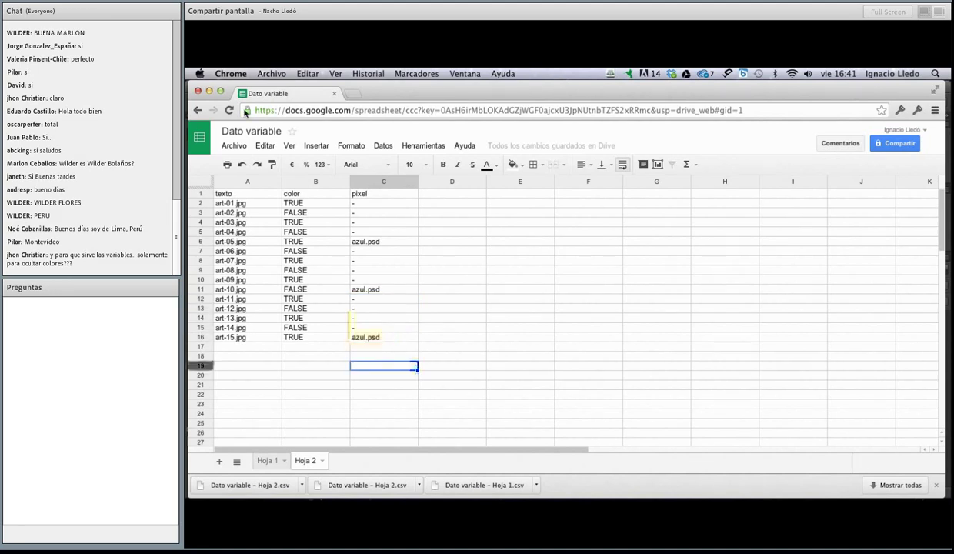
# Step: Download the current sheet, Hoja 2, as a comma-separated values file
pyautogui.click(234, 147)
pyautogui.moveTo(262, 323)
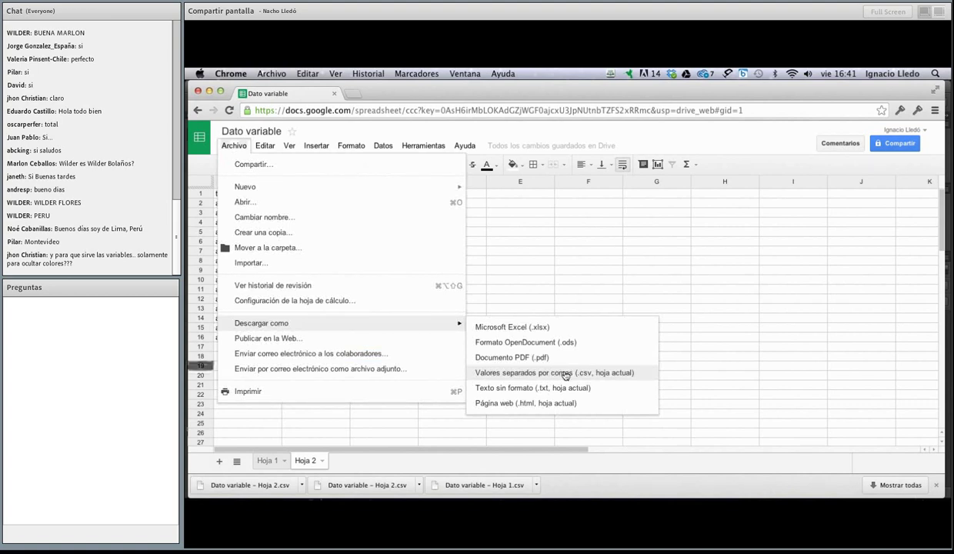
pyautogui.click(566, 373)
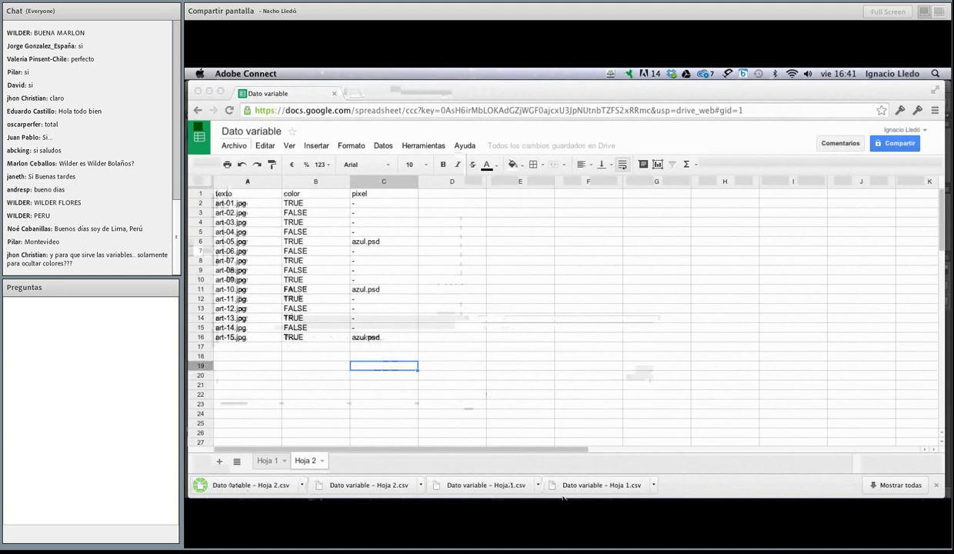
# Step: In Finder, move the newly downloaded Dato variable - Hoja 2.csv from Descargas into the Bloque1 folder
pyautogui.moveTo(550, 485)
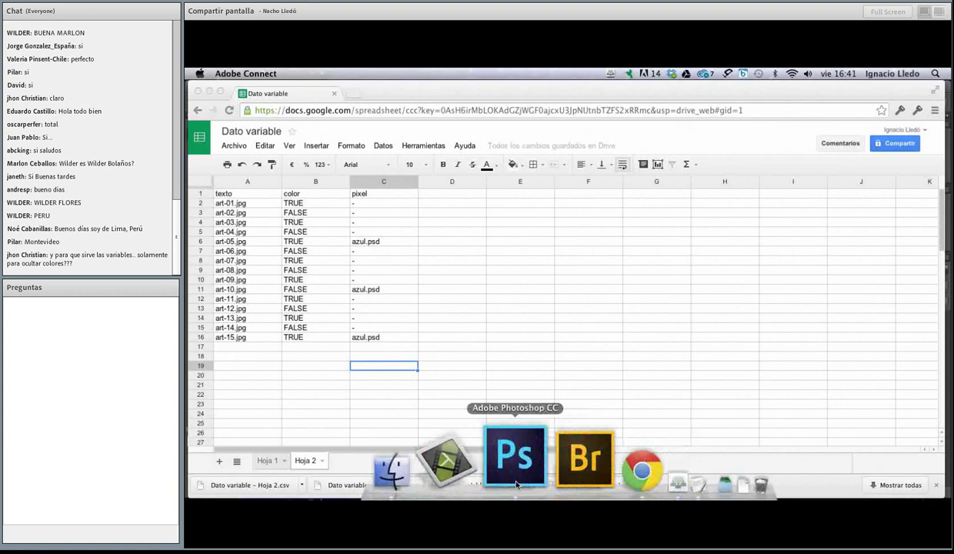
pyautogui.moveTo(379, 225); pyautogui.dragTo(841, 320)
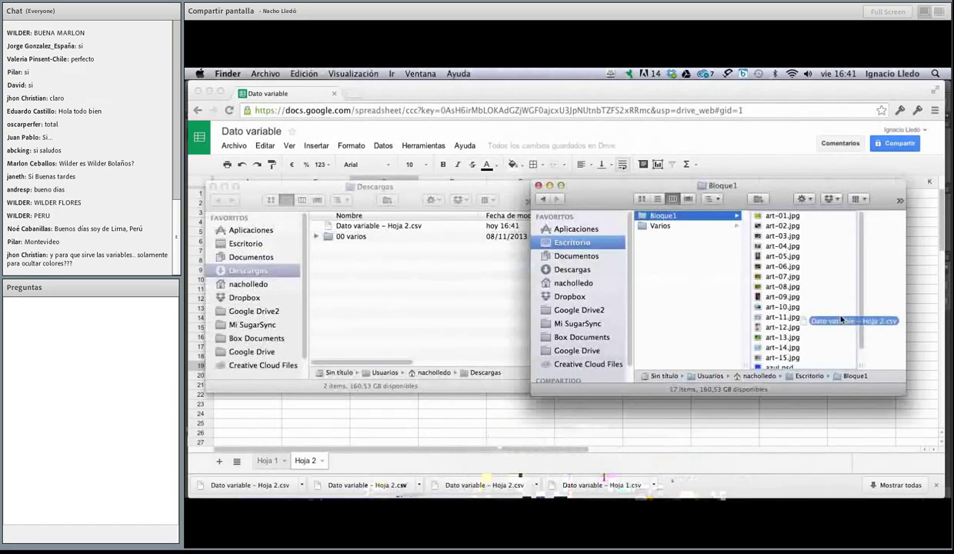
pyautogui.moveTo(841, 320); pyautogui.dragTo(839, 321)
# Step: Set the pixel variable's replacement method to Rellenar and preview the result with the data sets
pyautogui.moveTo(482, 499)
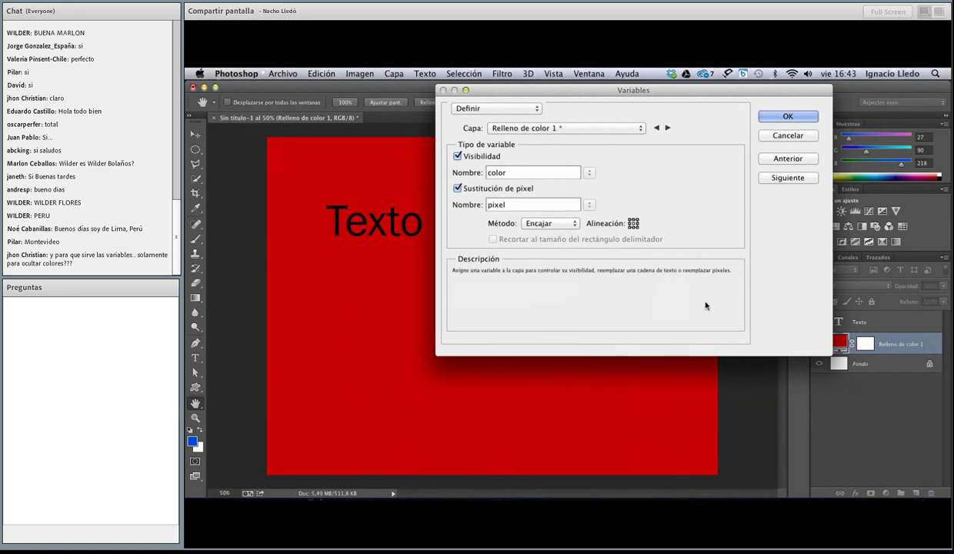
pyautogui.click(540, 223)
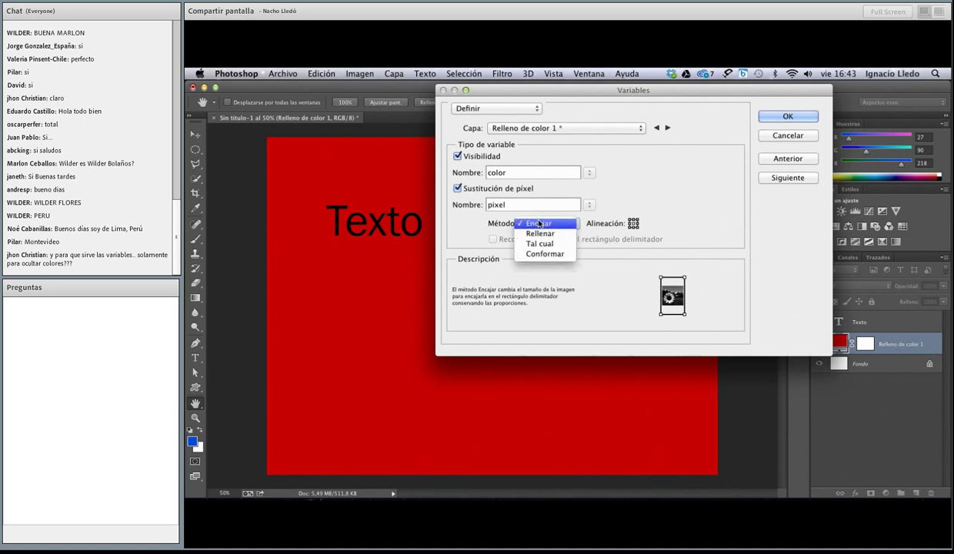
pyautogui.click(539, 233)
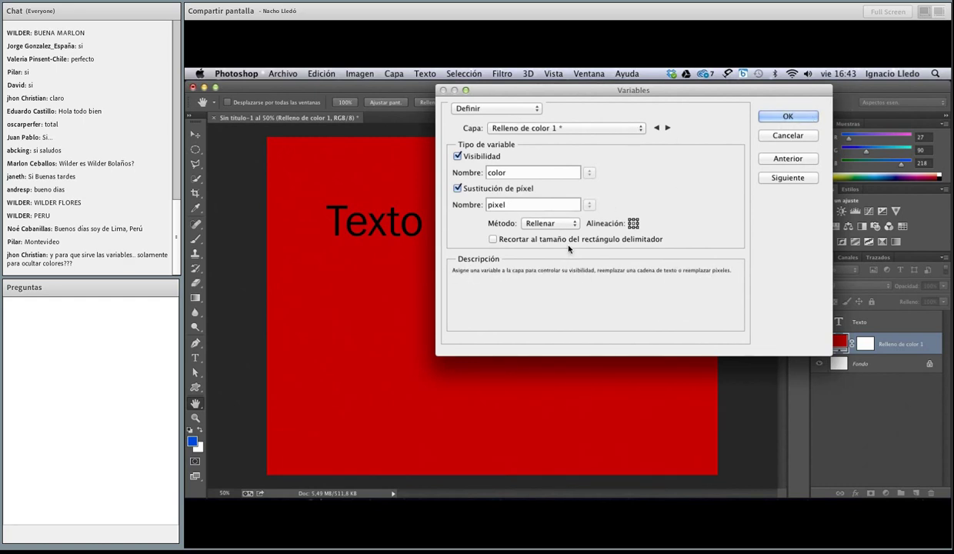
pyautogui.click(487, 110)
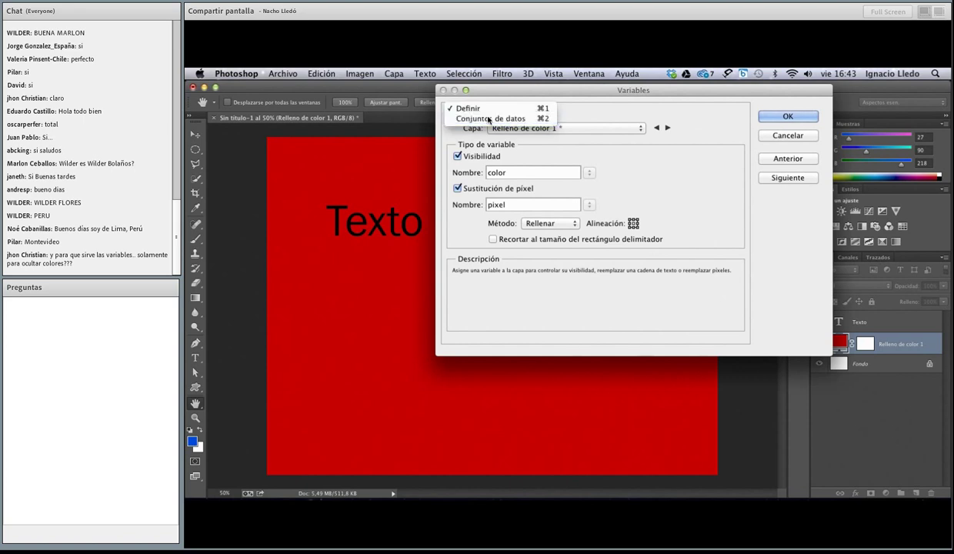
pyautogui.click(490, 119)
pyautogui.moveTo(539, 91); pyautogui.dragTo(719, 101)
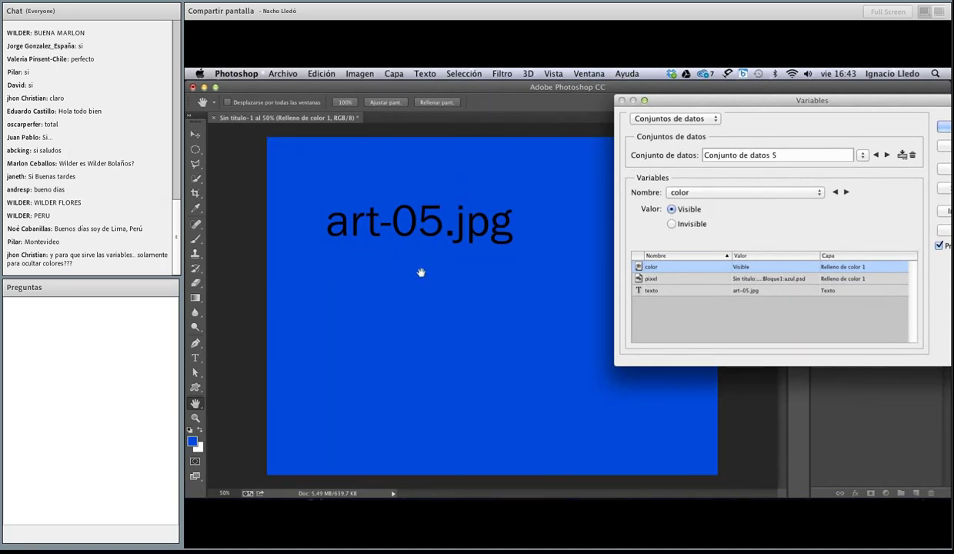
# Step: Set the pixel variable's replacement method to Tal cual and preview the result with the data sets
pyautogui.click(682, 114)
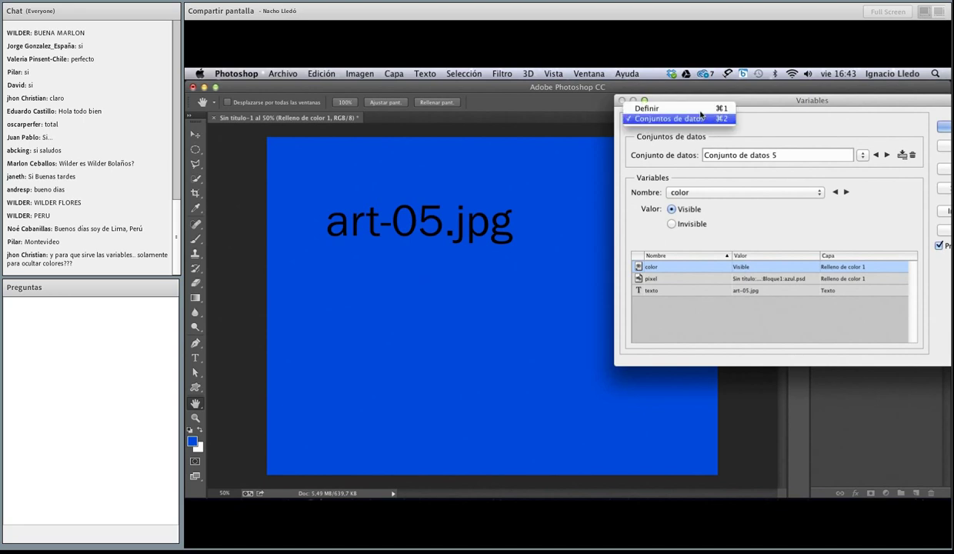
pyautogui.click(699, 110)
pyautogui.click(701, 234)
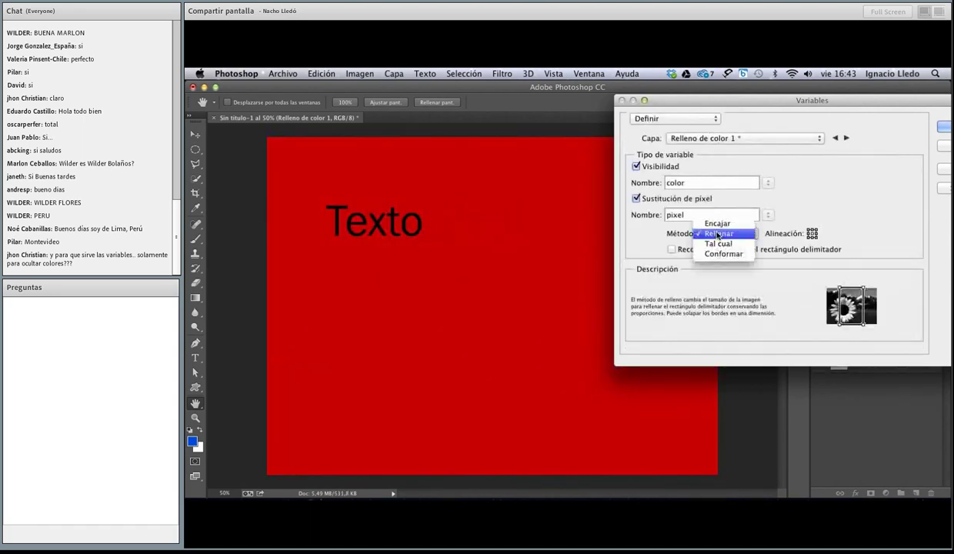
pyautogui.click(718, 244)
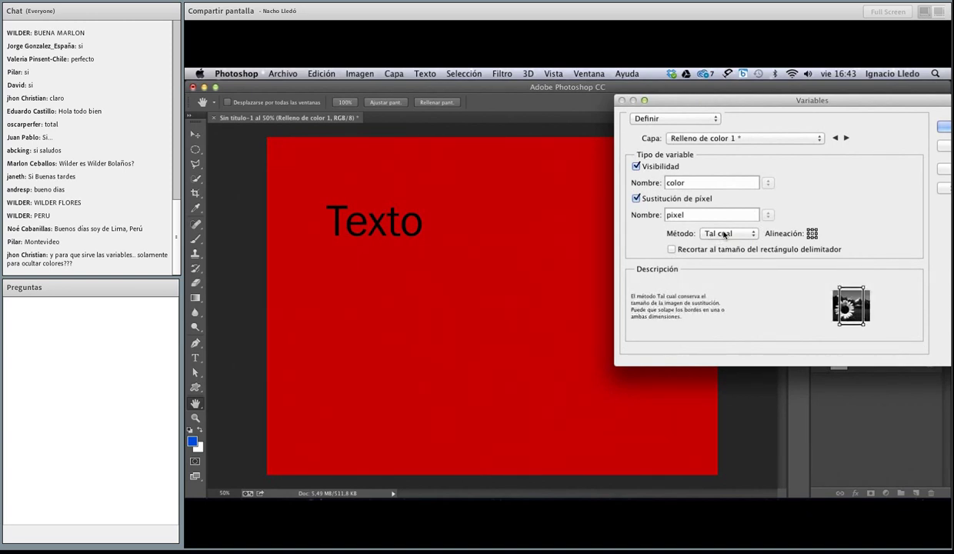
pyautogui.click(670, 119)
pyautogui.click(666, 127)
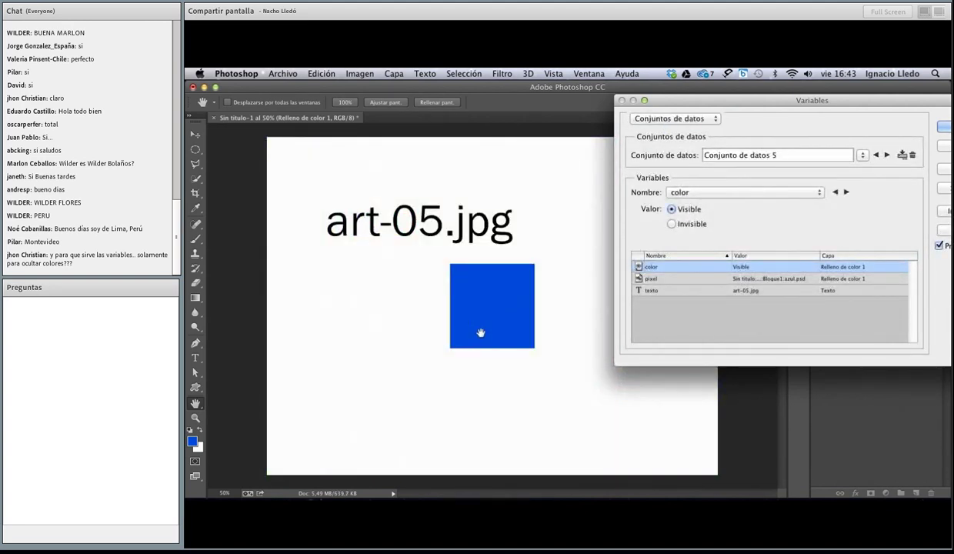
# Step: Return to the variable definitions and set the pixel variable's replacement method to Conformar
pyautogui.click(664, 120)
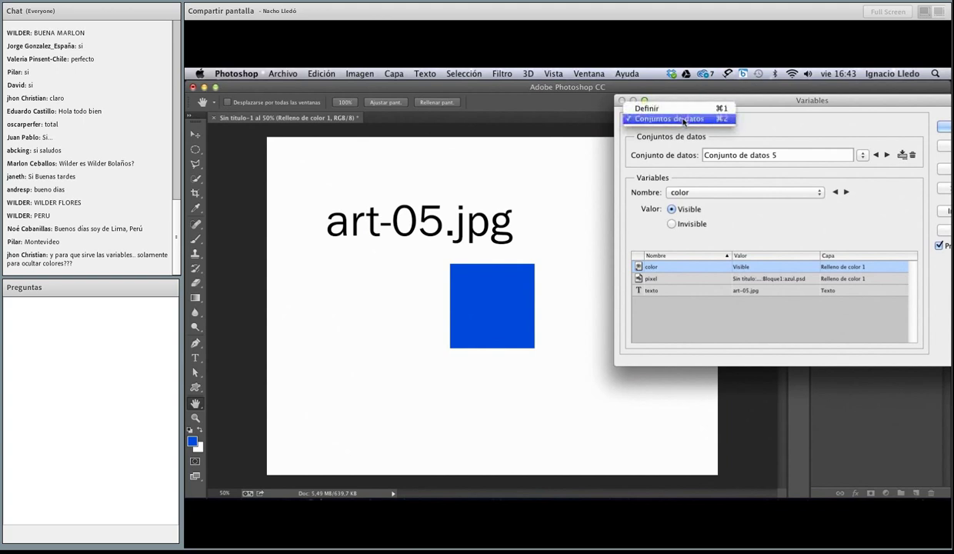
pyautogui.click(648, 108)
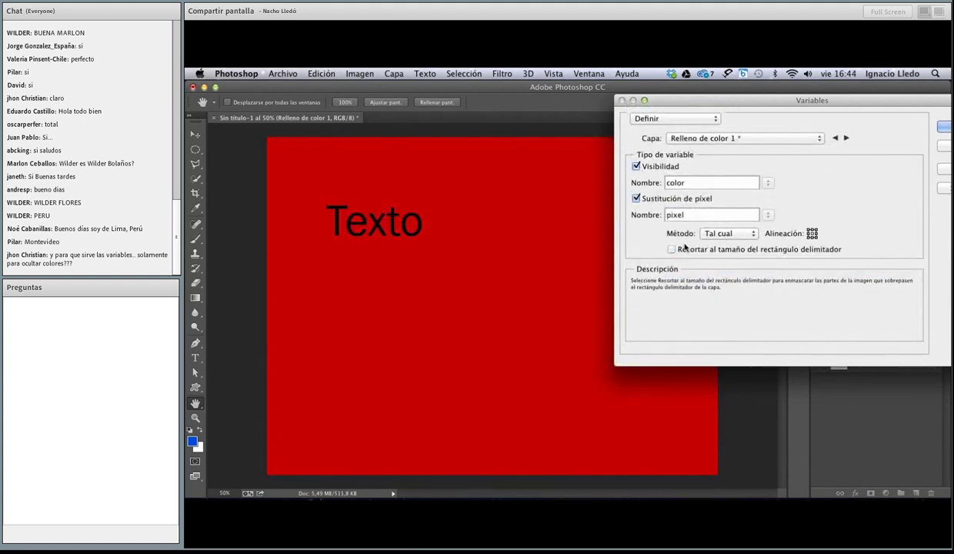
pyautogui.click(731, 236)
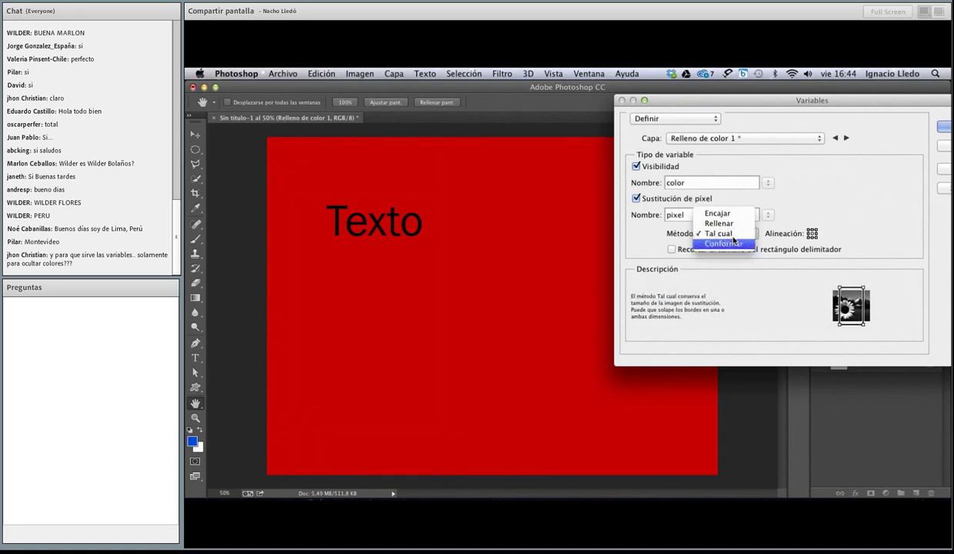
pyautogui.click(726, 243)
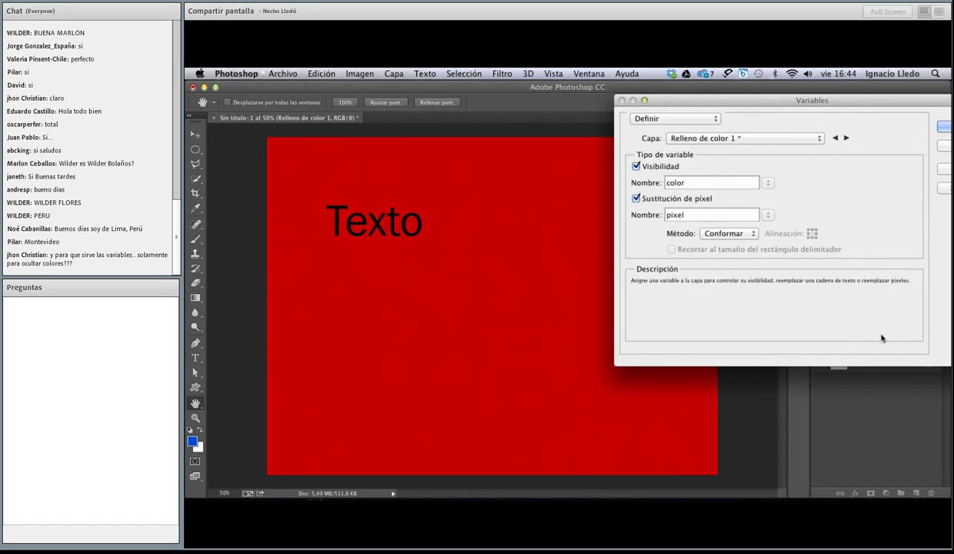
# Step: Set the pixel variable's replacement method to Encajar and accept the variable settings
pyautogui.click(715, 233)
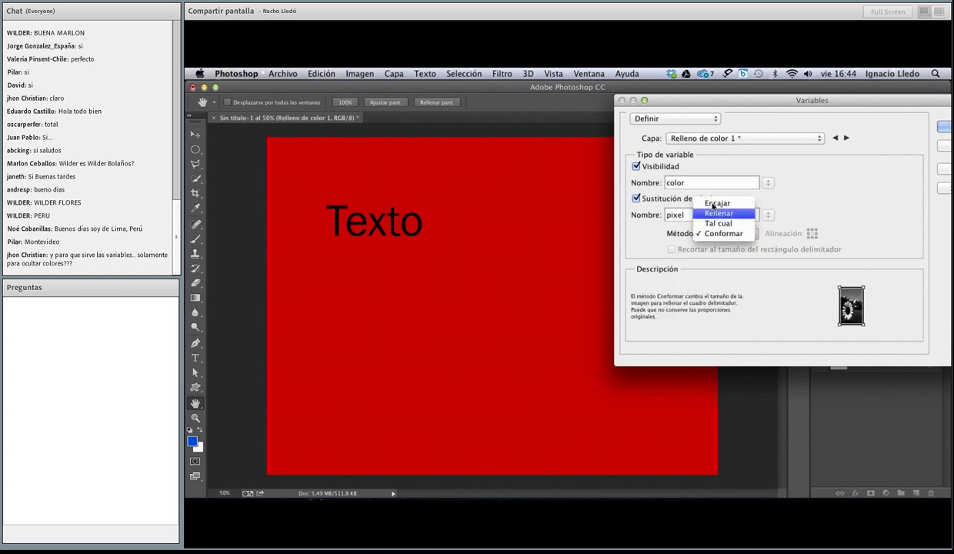
pyautogui.click(717, 203)
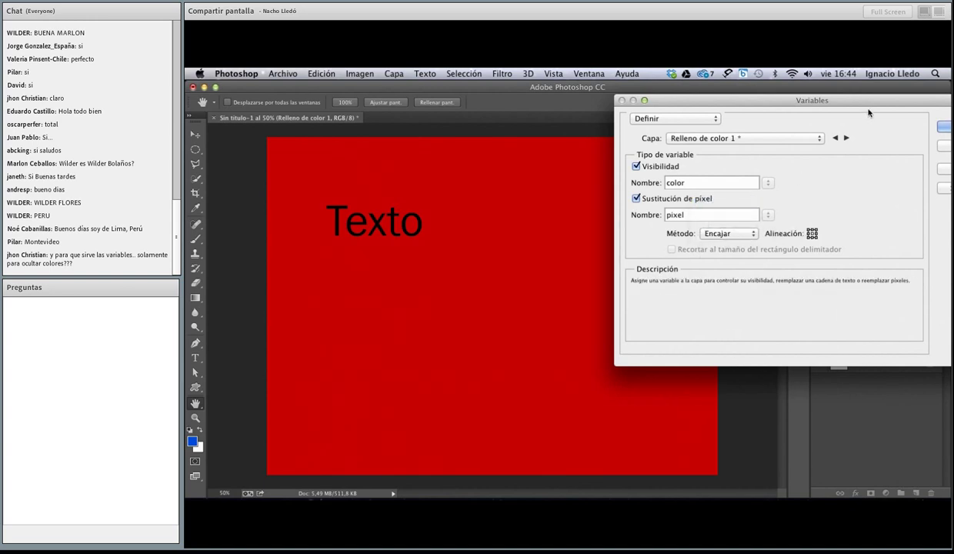
pyautogui.moveTo(843, 100); pyautogui.dragTo(773, 99)
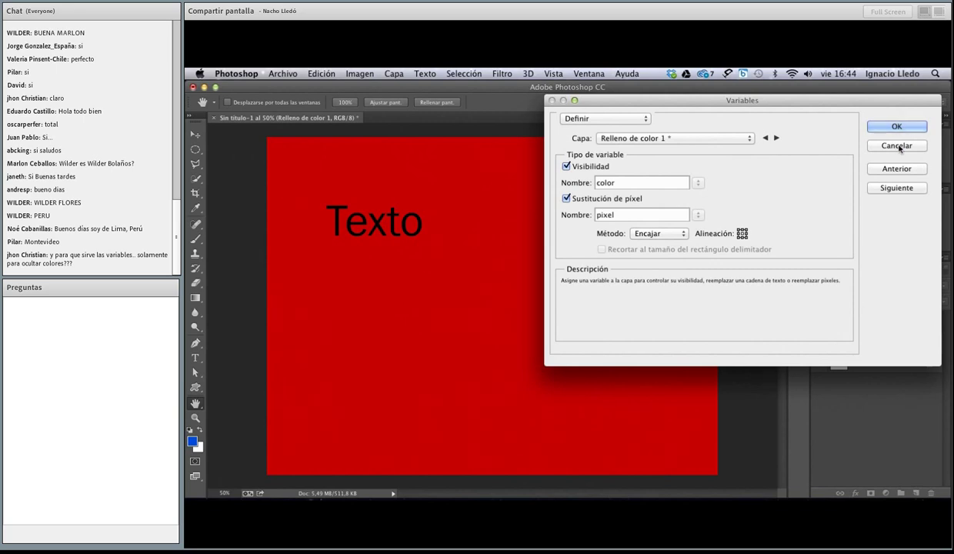
pyautogui.click(896, 126)
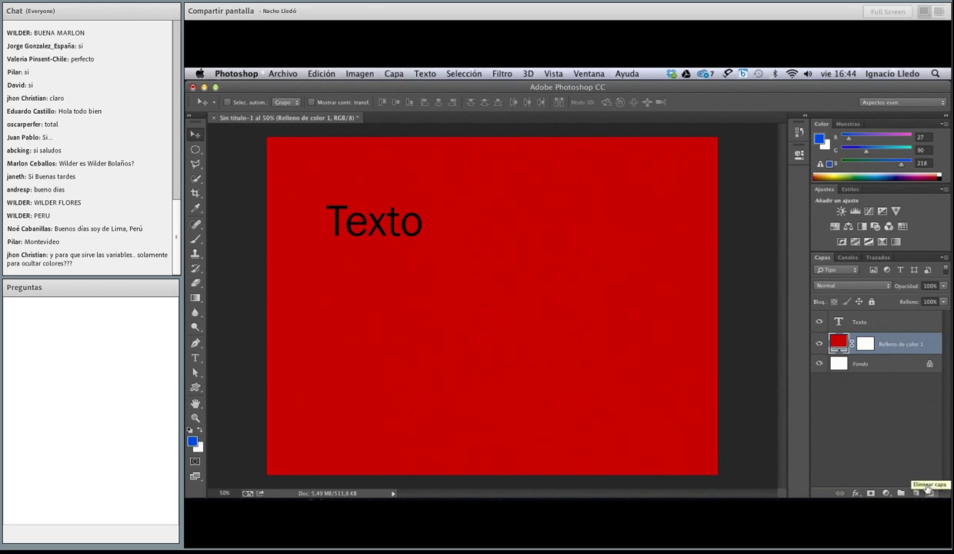
# Step: Delete the Relleno de color 1 layer and draw a rectangle of about 1604 by 238 px across the canvas behind the text
pyautogui.click(929, 490)
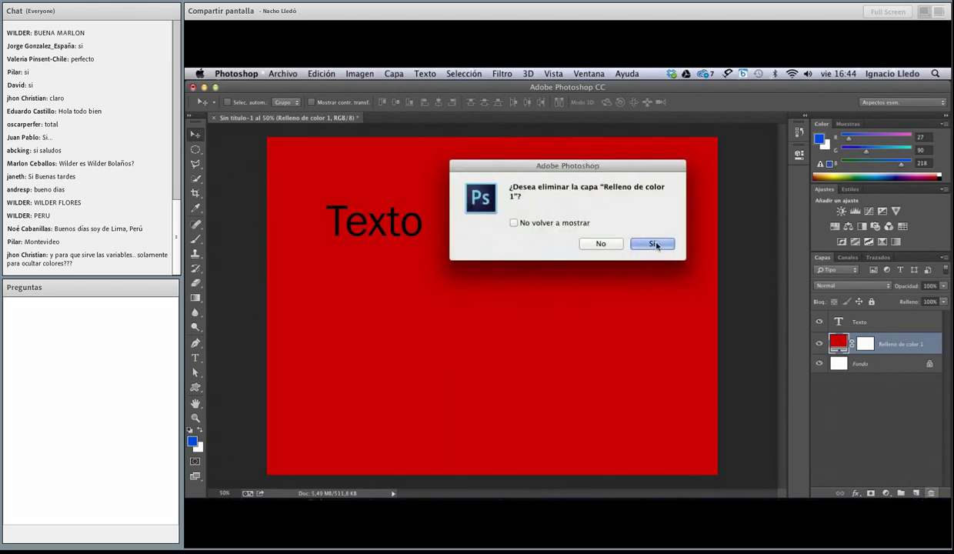
pyautogui.click(652, 243)
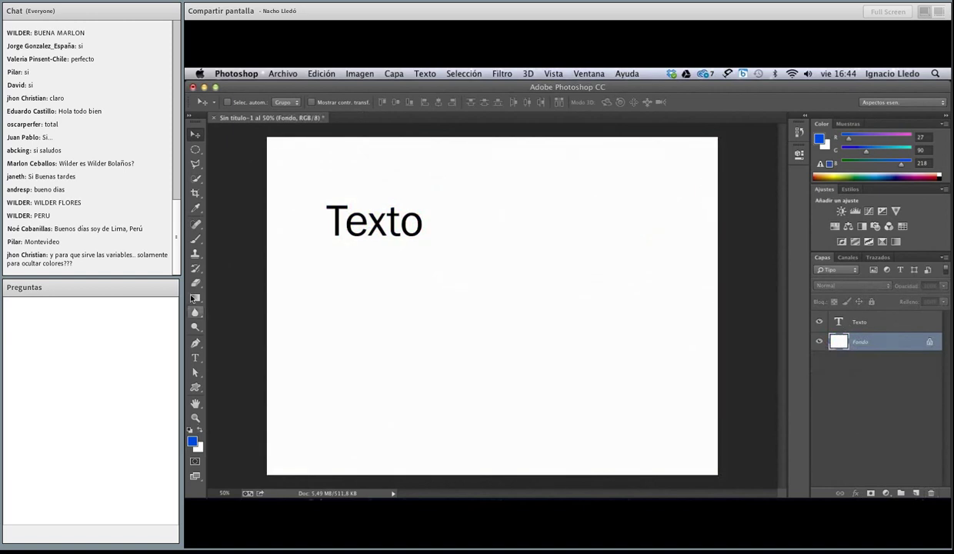
pyautogui.click(194, 389)
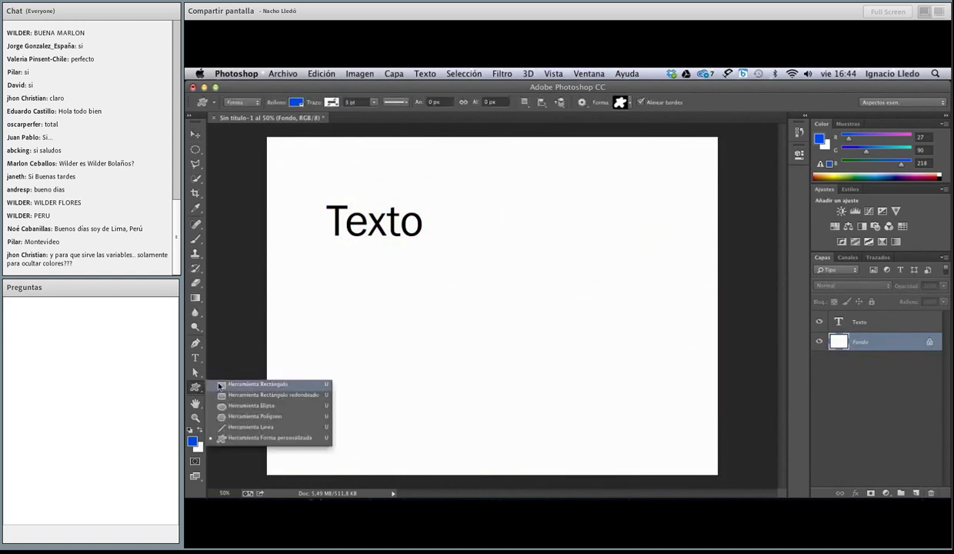
pyautogui.click(221, 385)
pyautogui.moveTo(266, 185); pyautogui.dragTo(715, 249)
# Step: Change the rectangle's fill to red and collapse its shape properties
pyautogui.click(639, 213)
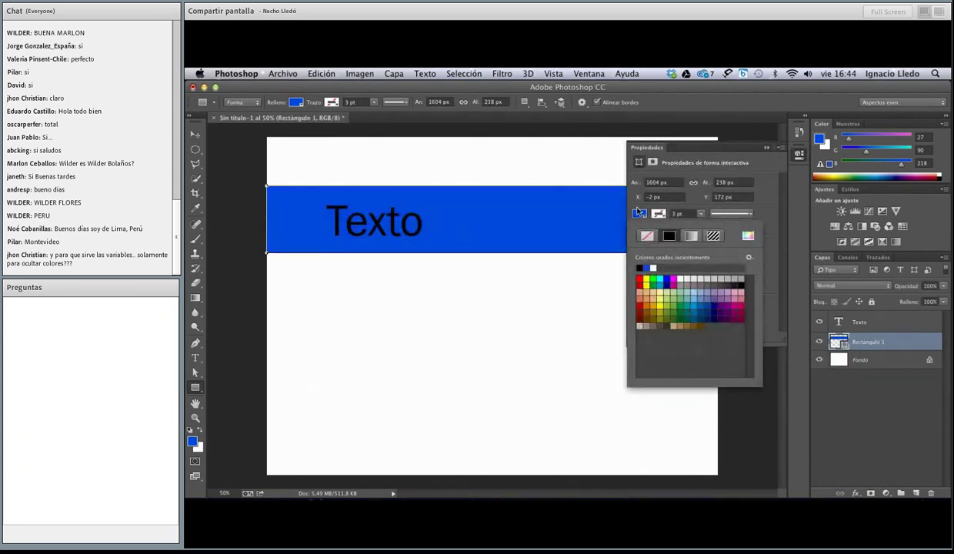
pyautogui.click(639, 280)
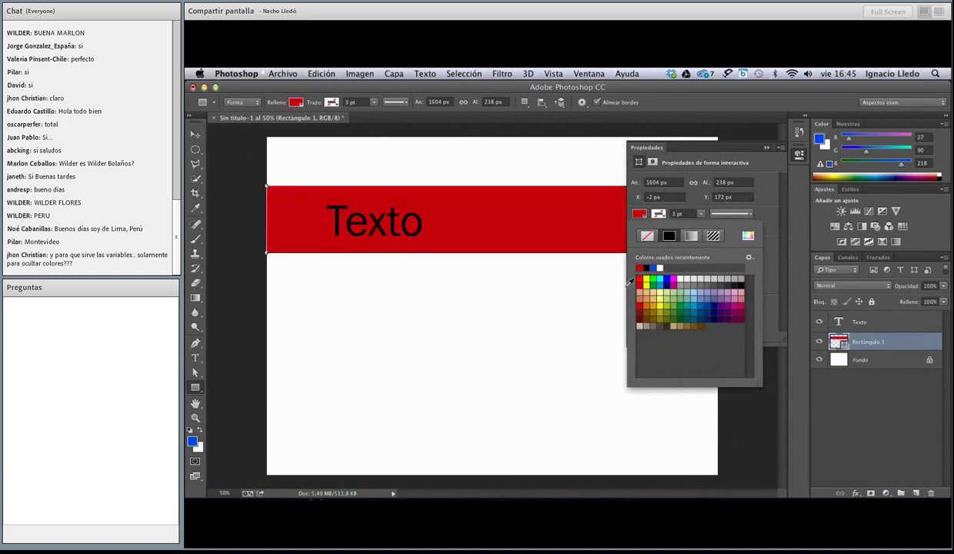
pyautogui.click(767, 147)
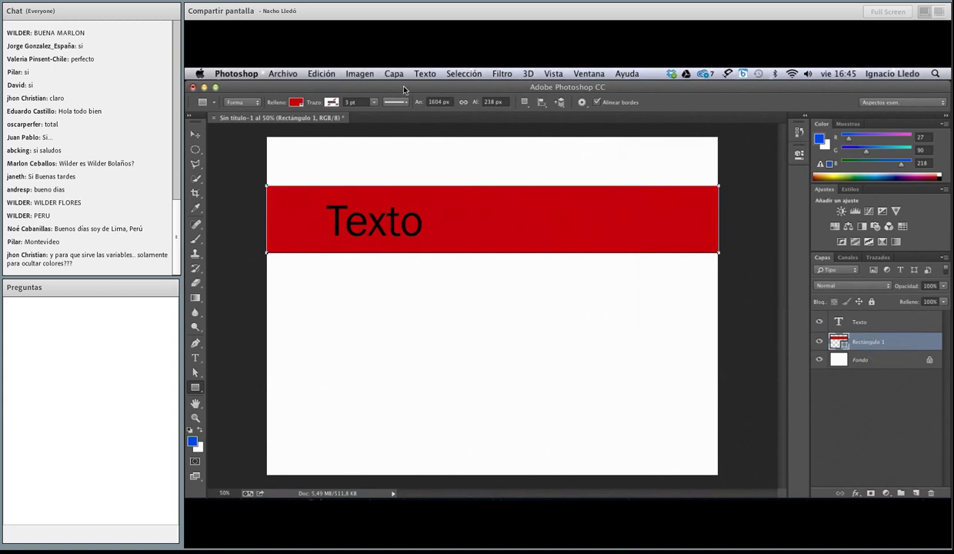
# Step: Define a visibility variable named color and a pixel replacement variable named pixel for the Rectángulo 1 layer
pyautogui.click(359, 73)
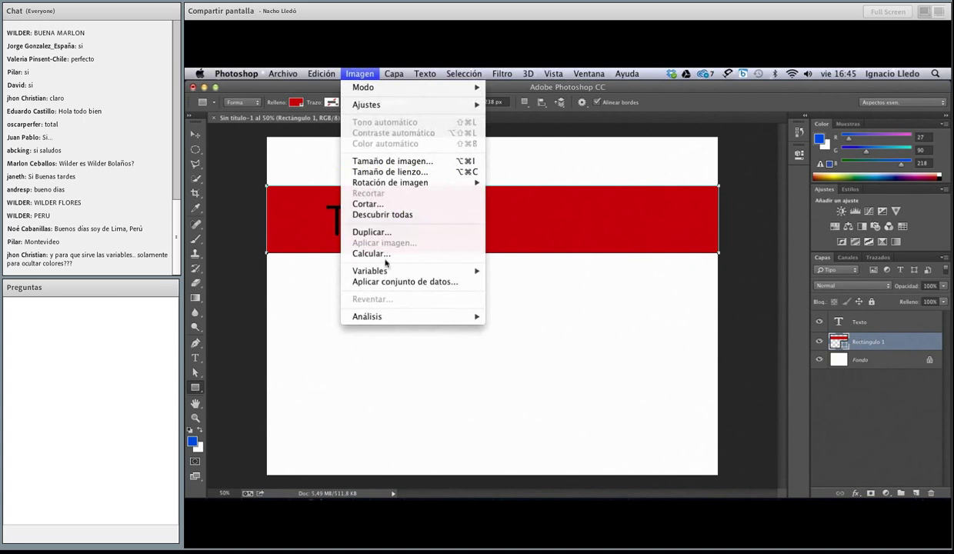
pyautogui.moveTo(383, 269)
pyautogui.click(500, 270)
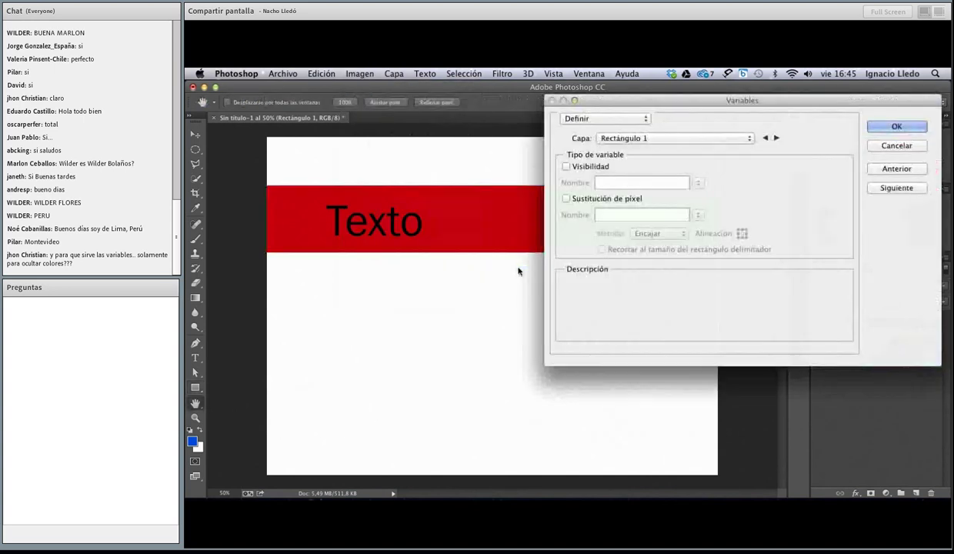
pyautogui.click(567, 167)
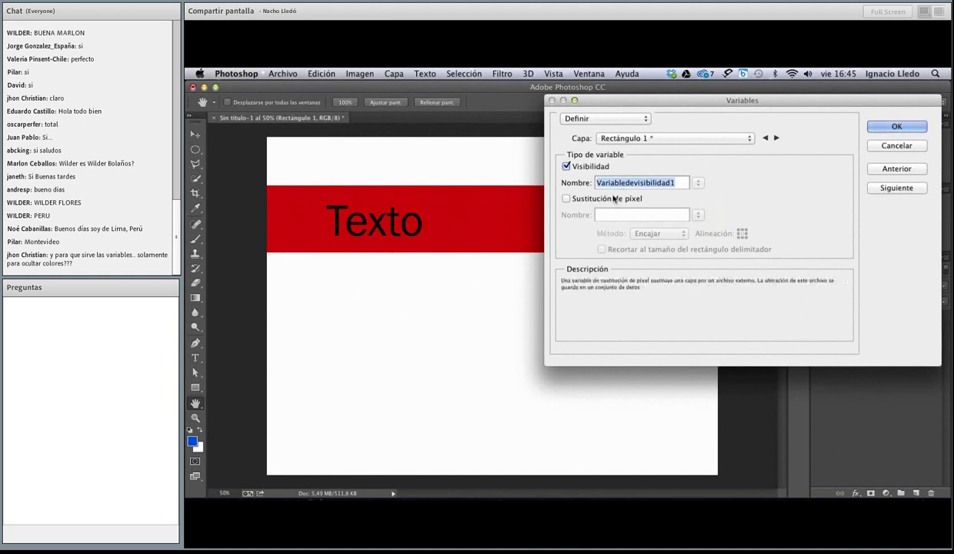
pyautogui.write('color')
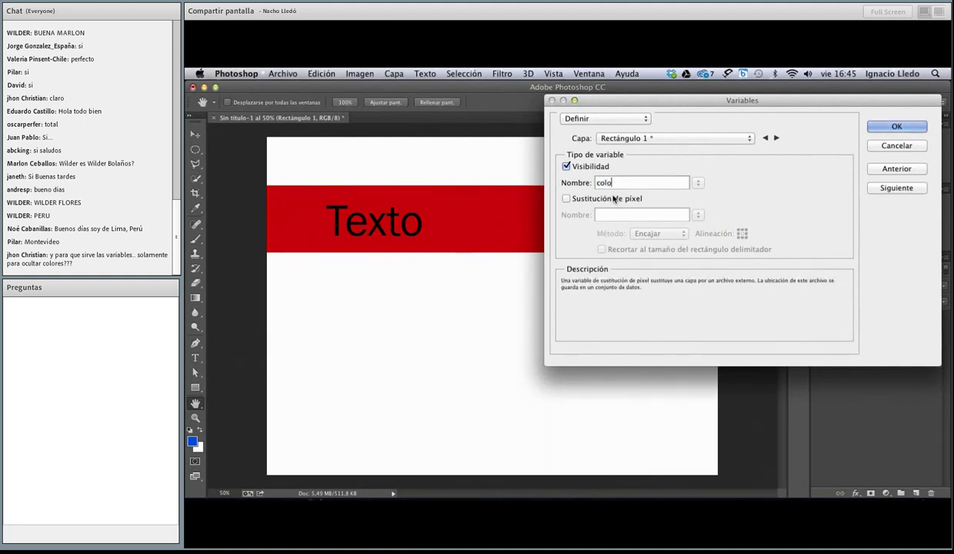
pyautogui.click(568, 199)
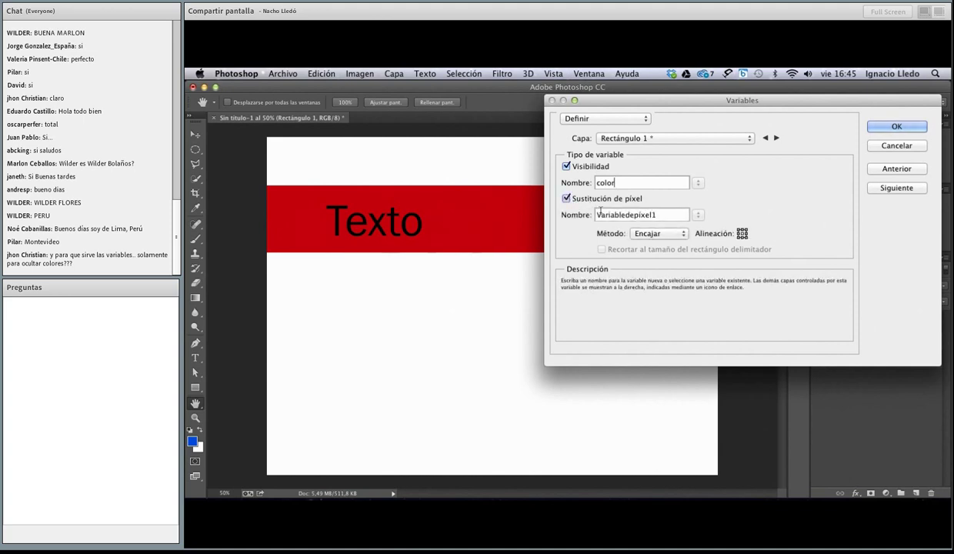
pyautogui.doubleClick(605, 215)
pyautogui.write('pixel')
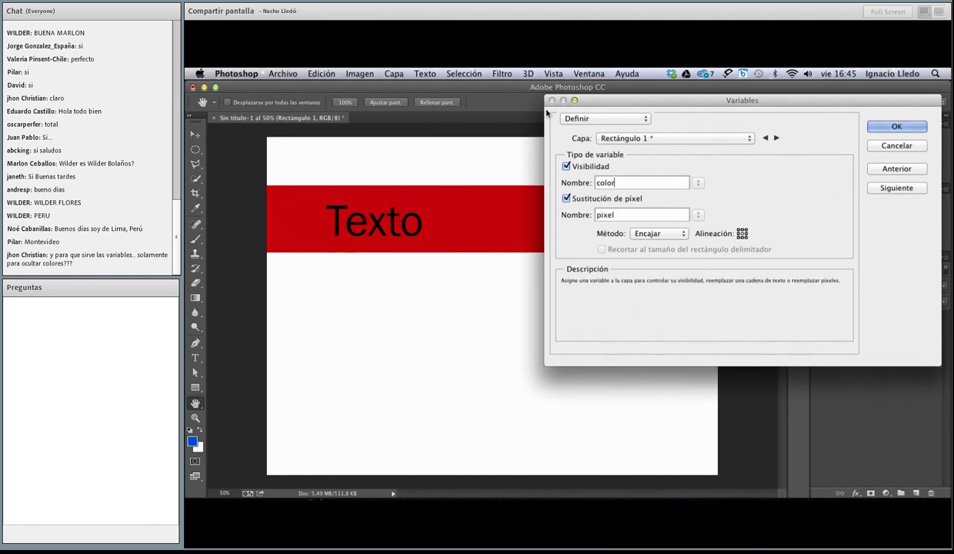
# Step: Preview Conjunto de datos 5 and its neighbouring data set on the canvas with the rectangle's variables
pyautogui.click(577, 120)
pyautogui.click(574, 122)
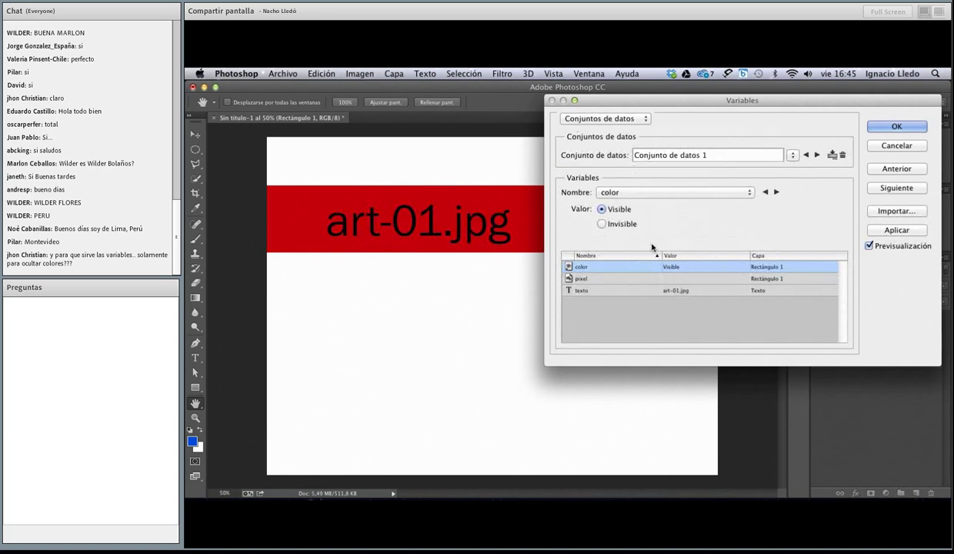
pyautogui.moveTo(665, 99); pyautogui.dragTo(615, 279)
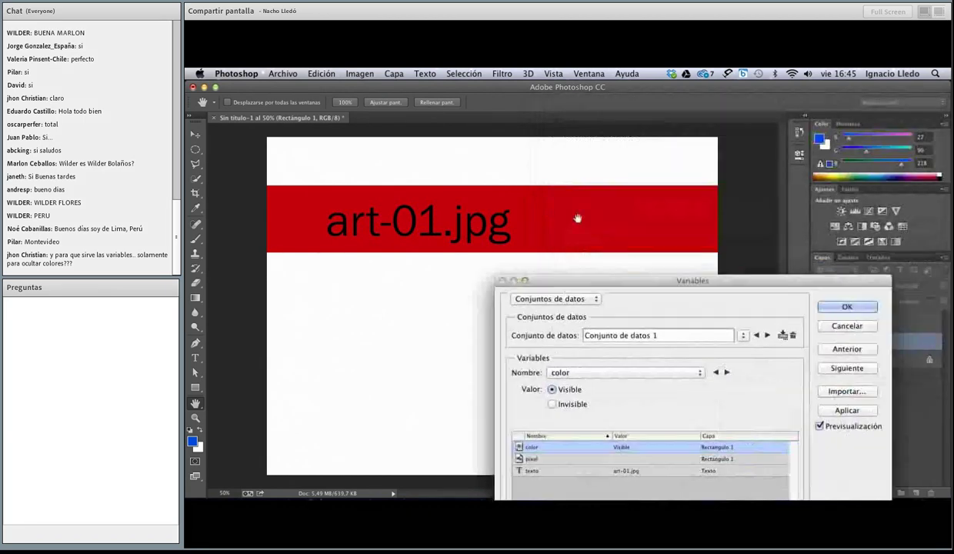
pyautogui.click(743, 336)
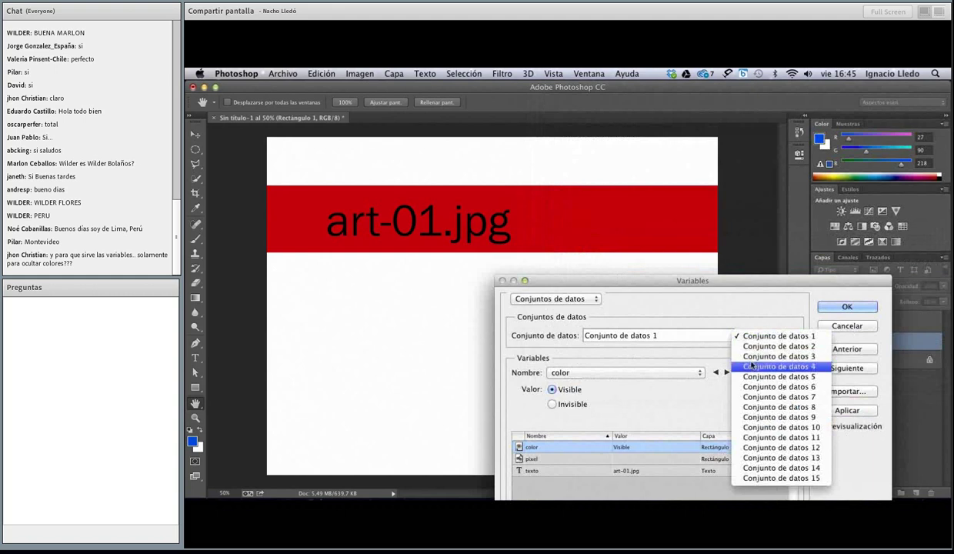
pyautogui.click(751, 376)
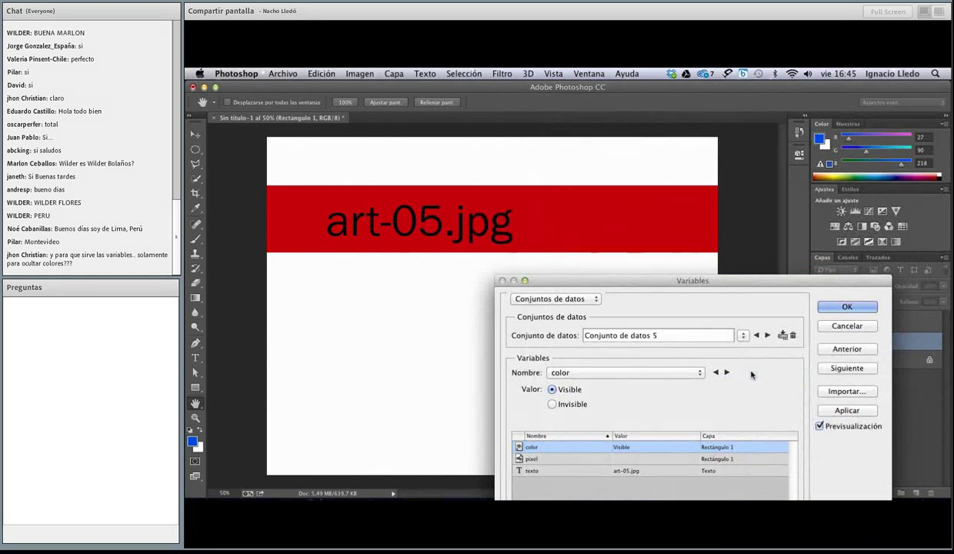
pyautogui.click(766, 335)
pyautogui.click(756, 334)
# Step: Review the visibility and pixel replacement definitions of the Rectángulo 1 layer
pyautogui.moveTo(598, 290); pyautogui.dragTo(547, 159)
pyautogui.click(545, 166)
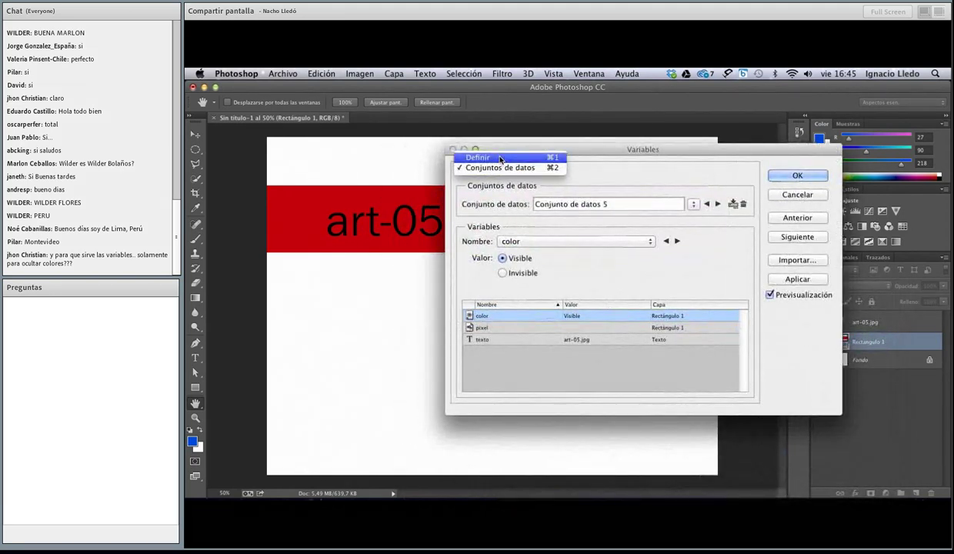
pyautogui.click(500, 159)
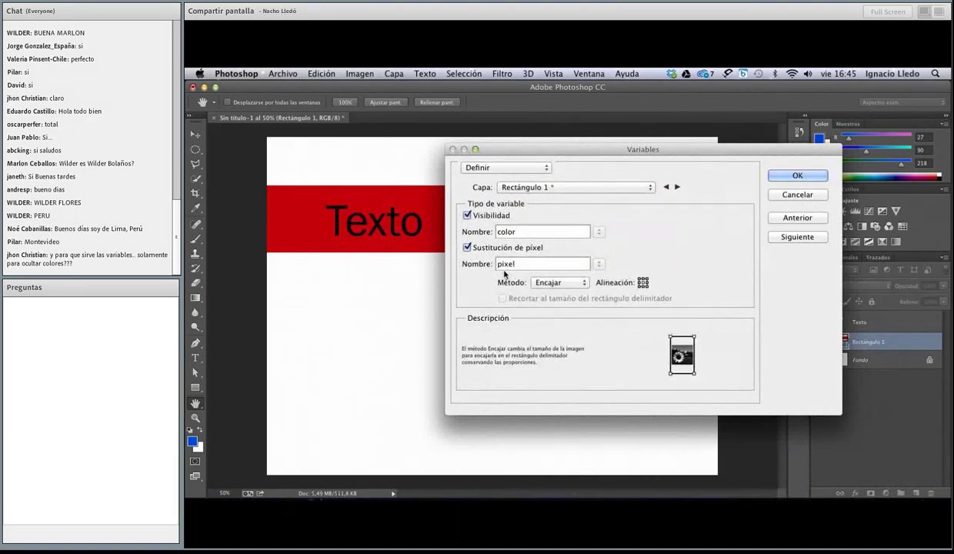
pyautogui.moveTo(554, 150); pyautogui.dragTo(591, 148)
pyautogui.moveTo(508, 493)
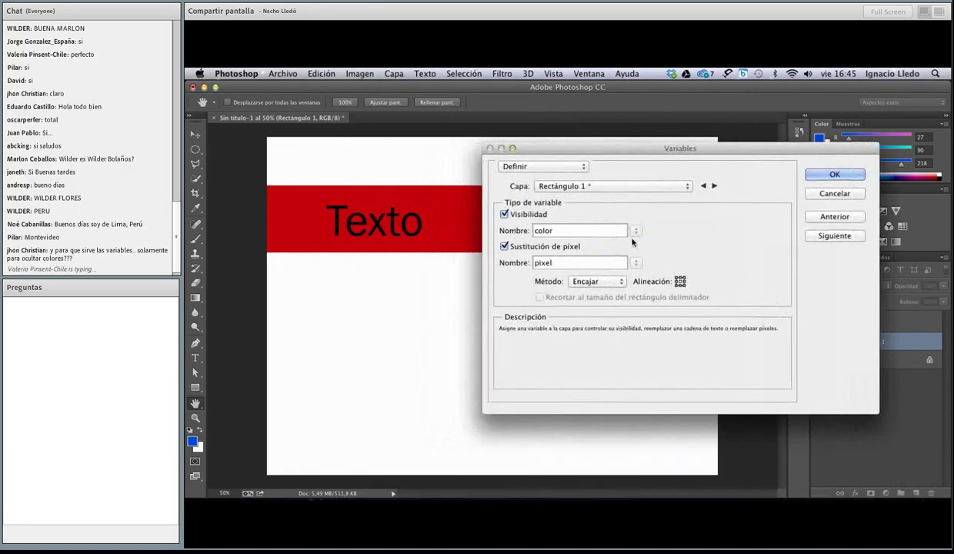
# Step: Import the data sets from Dato variable - Hoja 2.csv again with automatic encoding, replacing the existing data sets
pyautogui.click(551, 163)
pyautogui.click(551, 176)
pyautogui.click(835, 260)
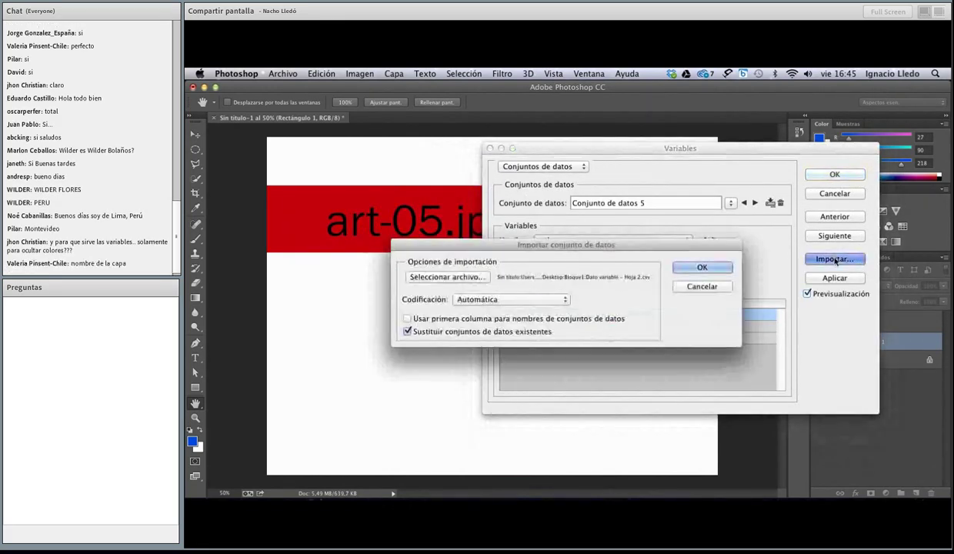
pyautogui.click(463, 273)
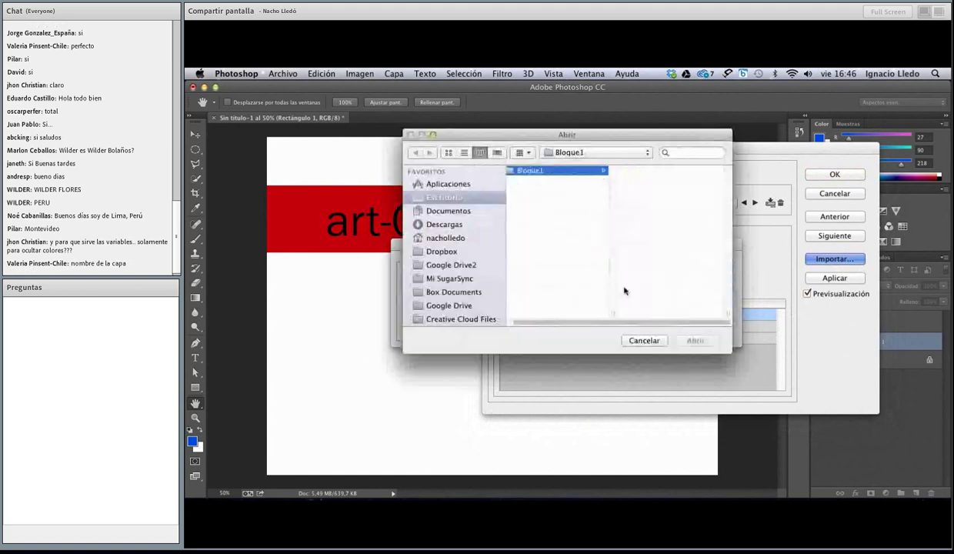
pyautogui.click(664, 313)
pyautogui.doubleClick(664, 313)
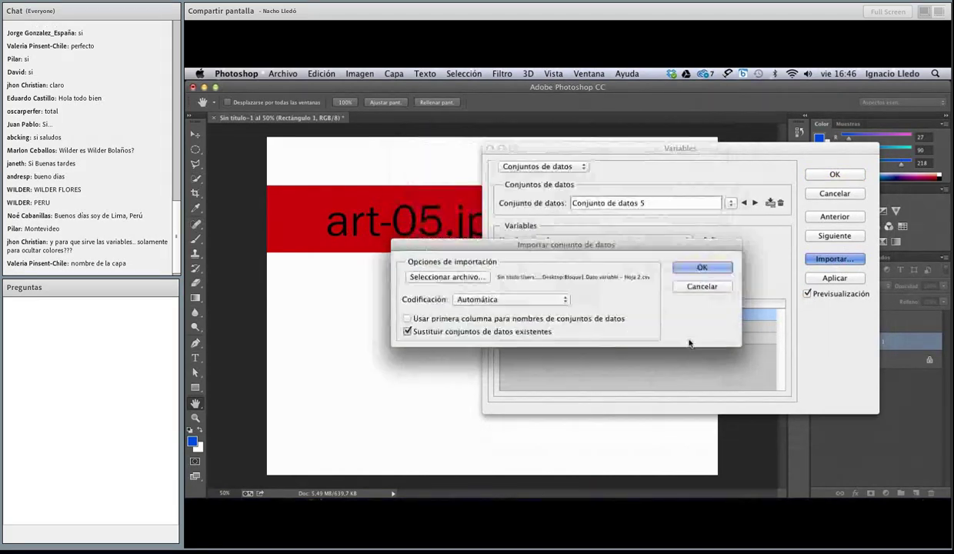
pyautogui.click(690, 268)
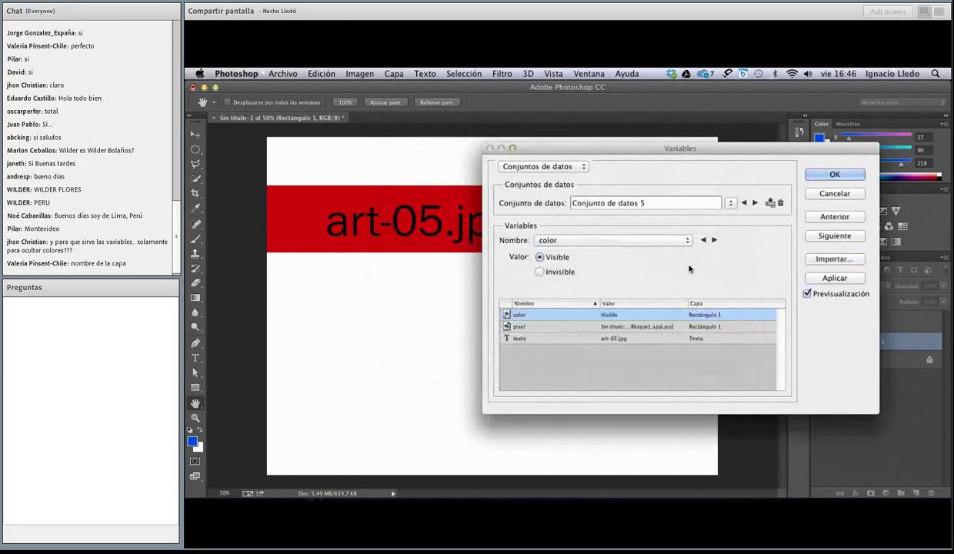
# Step: Preview the imported Conjunto de datos 5 against the preceding data set on the canvas, moving the dialog off the artwork
pyautogui.click(743, 203)
pyautogui.click(754, 203)
pyautogui.moveTo(625, 147); pyautogui.dragTo(635, 292)
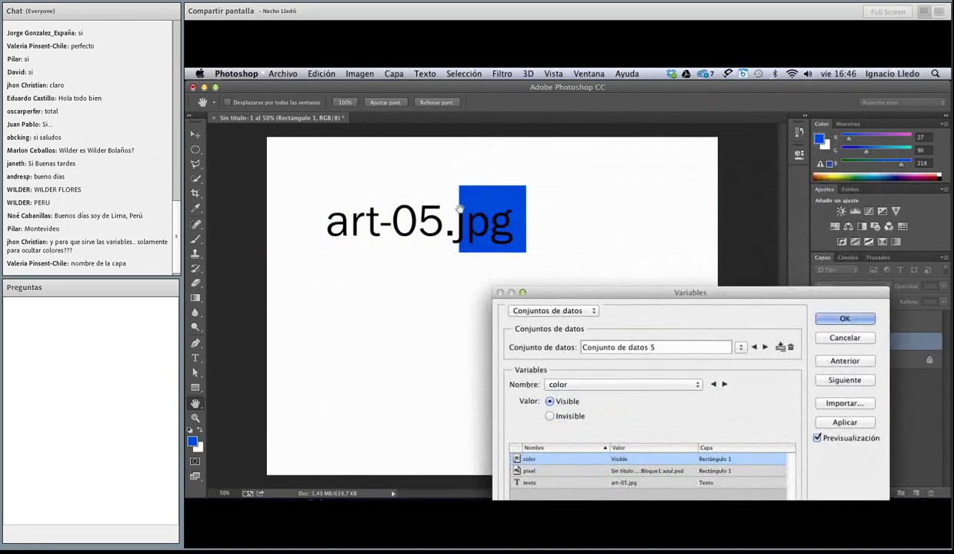
pyautogui.click(754, 347)
pyautogui.click(765, 347)
# Step: Review the replacement methods for the pixel variable of Rectángulo 1, keep Encajar with left alignment, and confirm the variables
pyautogui.moveTo(646, 297); pyautogui.dragTo(452, 292)
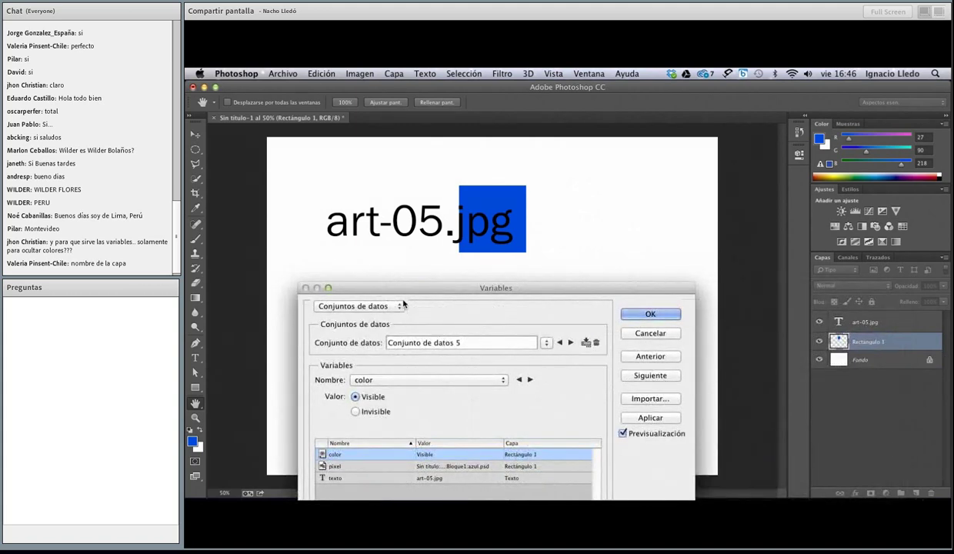
pyautogui.click(361, 305)
pyautogui.click(370, 297)
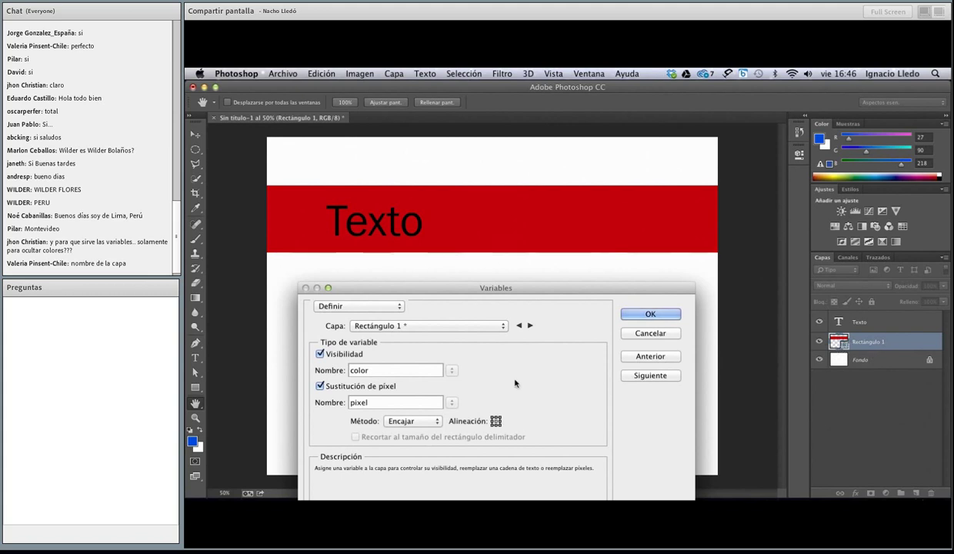
pyautogui.click(339, 307)
pyautogui.click(367, 278)
pyautogui.moveTo(370, 287); pyautogui.dragTo(454, 214)
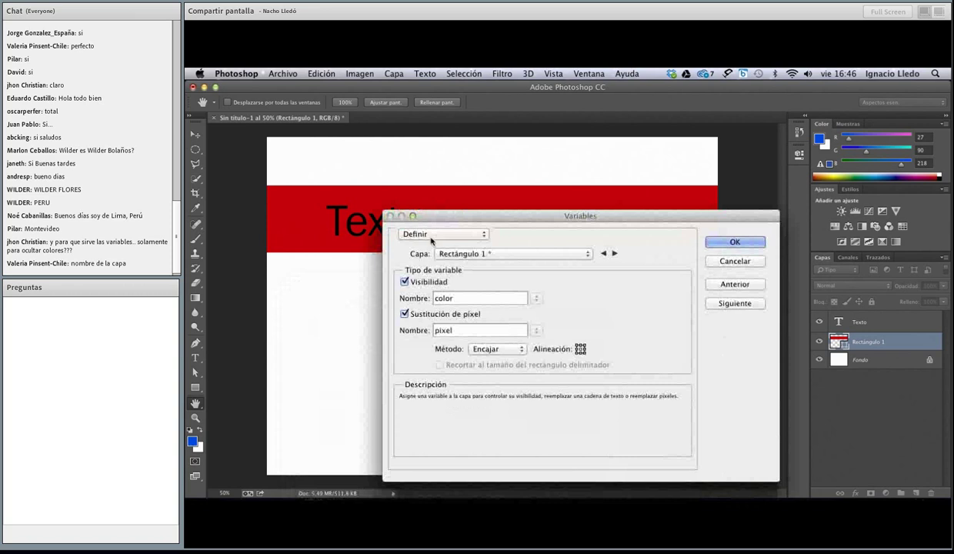
pyautogui.click(486, 349)
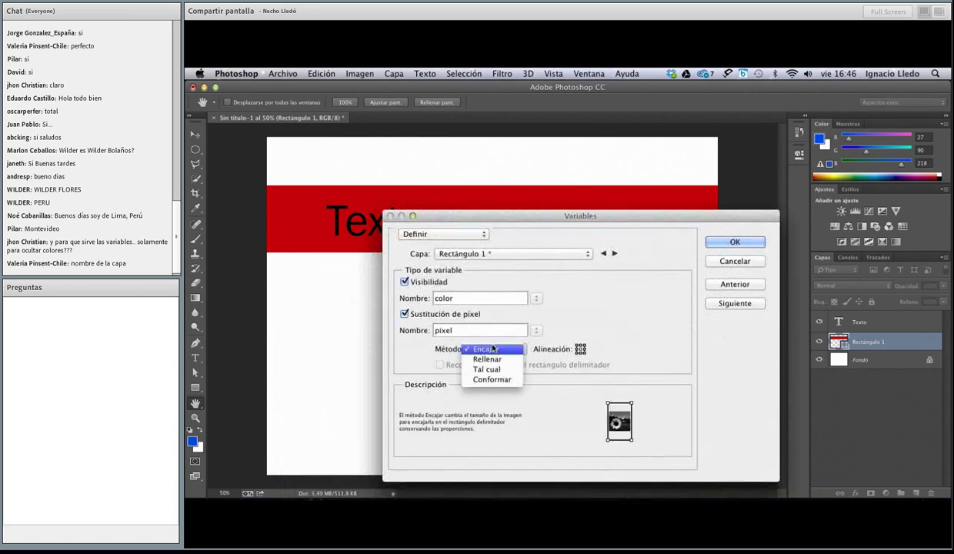
pyautogui.click(488, 394)
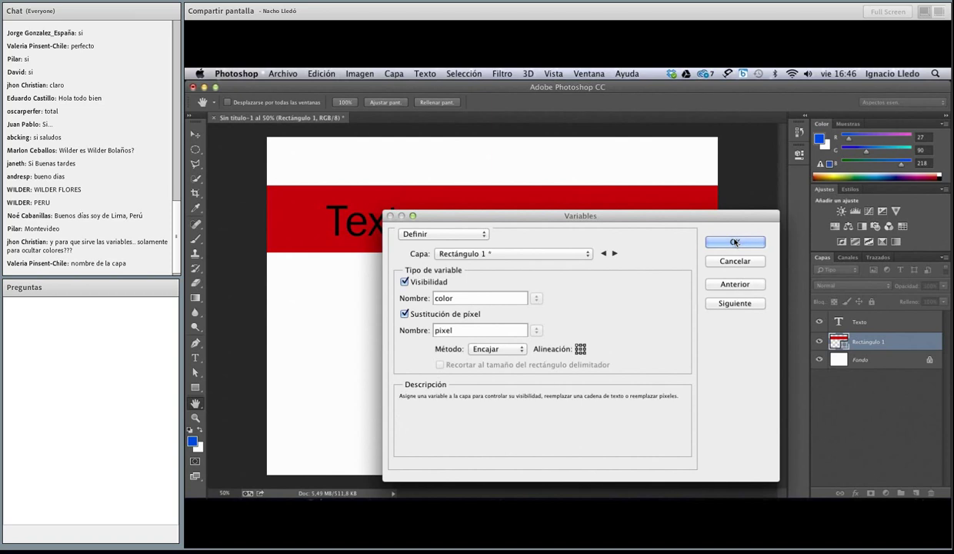
pyautogui.click(734, 242)
# Step: Reopen the variable data sets and step through them to preview Conjunto de datos 5
pyautogui.click(394, 73)
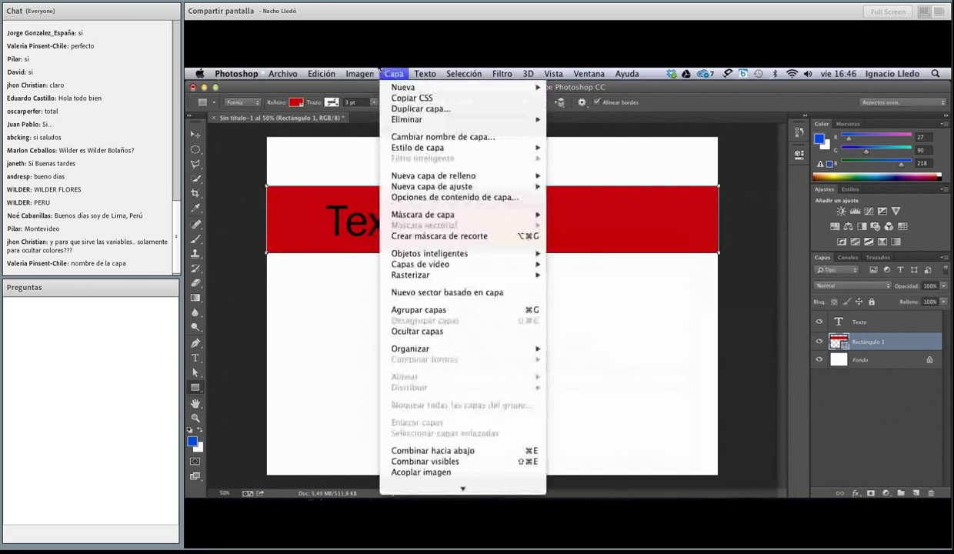
pyautogui.moveTo(391, 271)
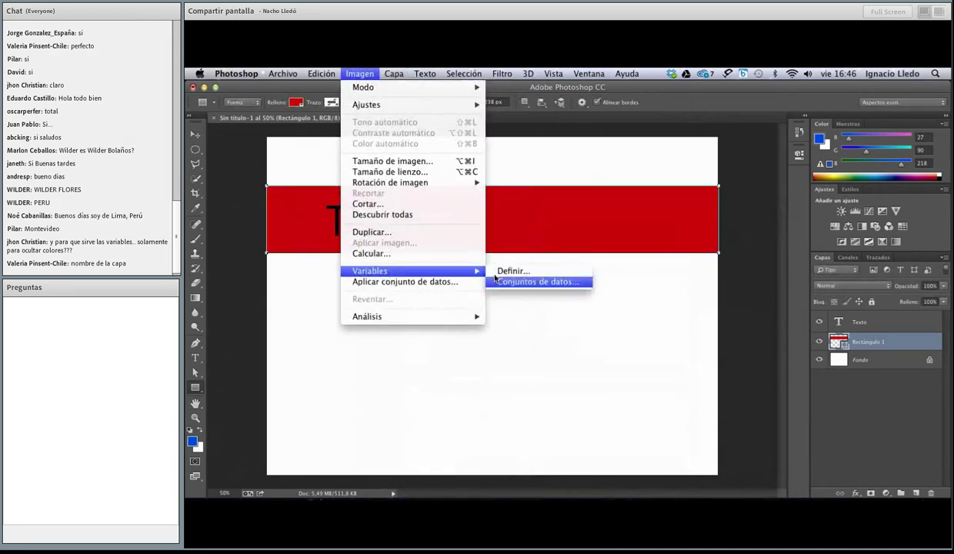
pyautogui.click(523, 282)
pyautogui.click(653, 271)
pyautogui.click(653, 271)
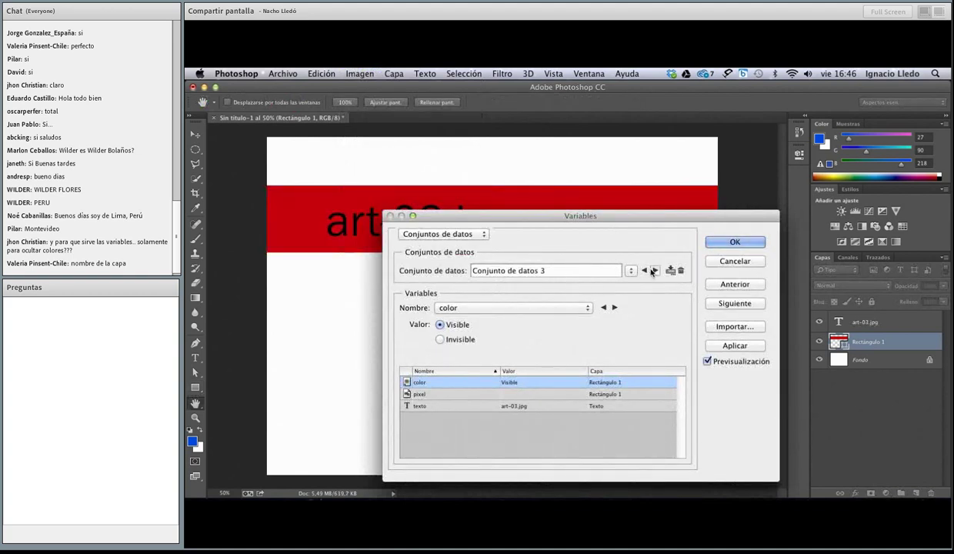
pyautogui.click(654, 271)
pyautogui.click(653, 271)
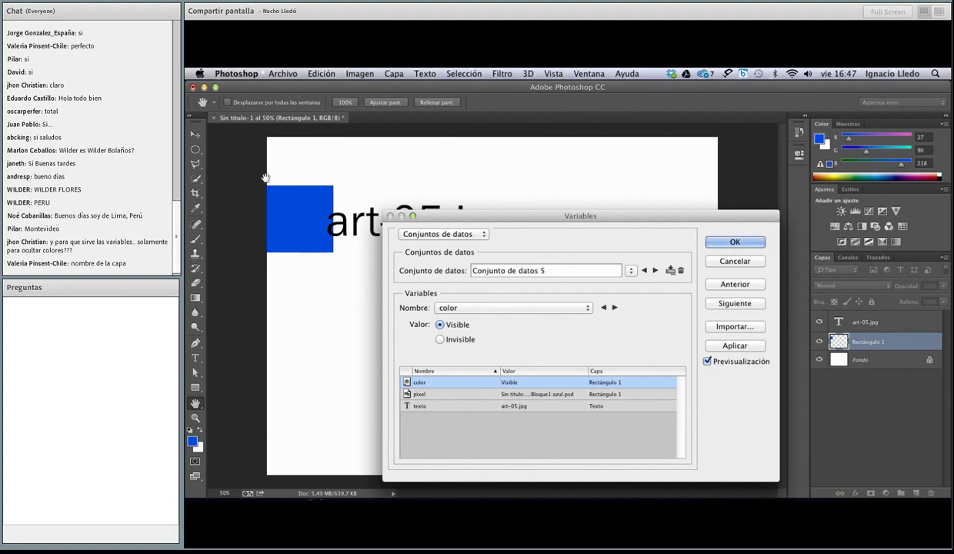
# Step: Return to the variable definitions of Rectángulo 1 and check the description of the visibility variable
pyautogui.click(458, 233)
pyautogui.click(464, 220)
pyautogui.moveTo(444, 285)
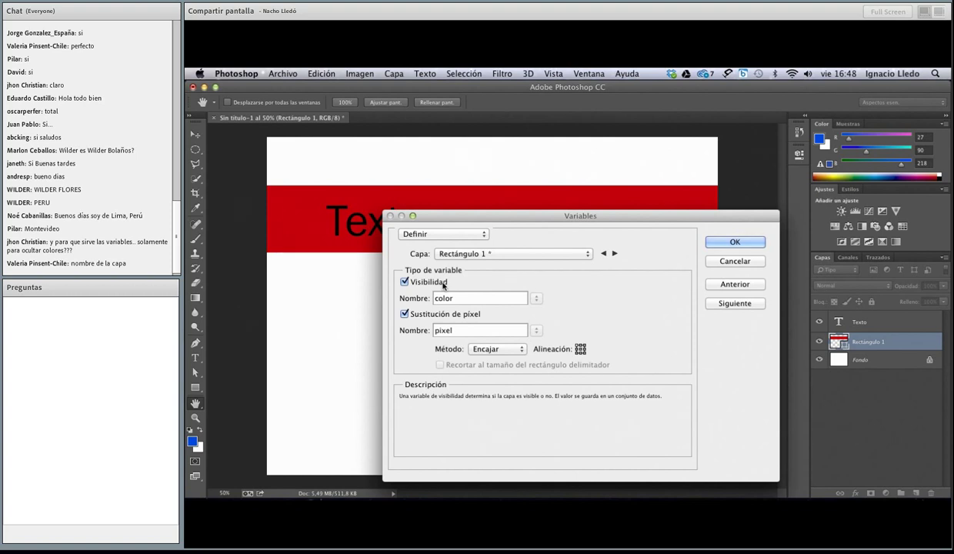
# Step: Switch to the Dato variable spreadsheet in Chrome and copy azul.psd from C16 into the pixel cell of the art-14.jpg row
pyautogui.moveTo(507, 493)
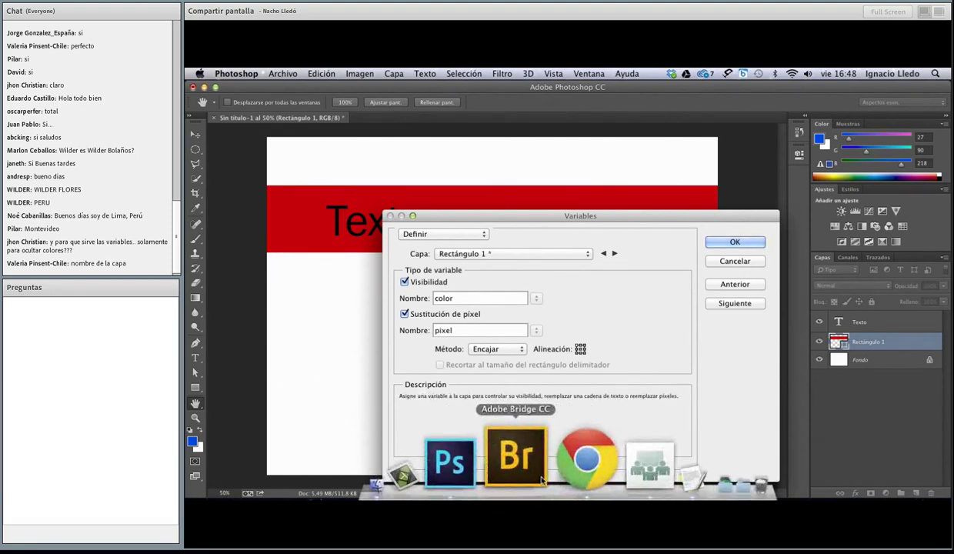
pyautogui.click(552, 479)
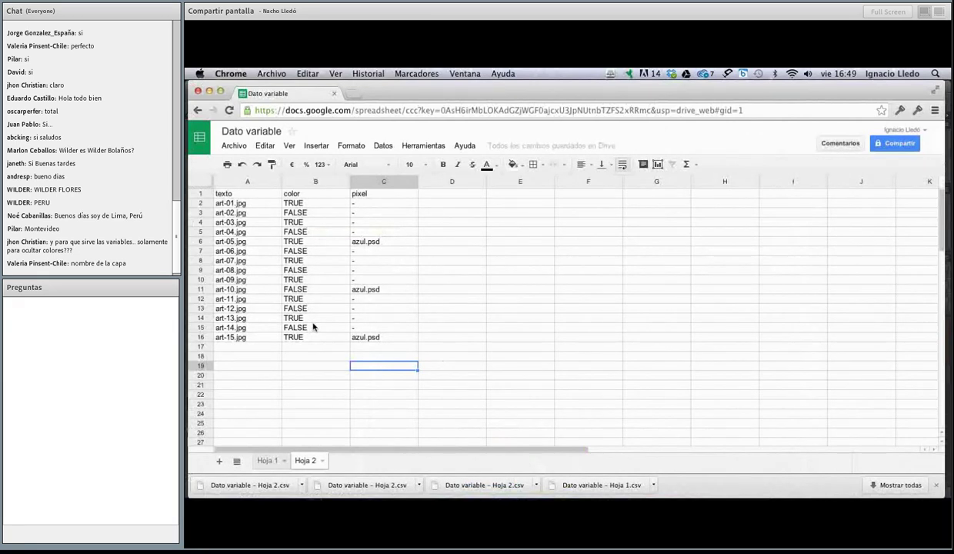
pyautogui.click(377, 337)
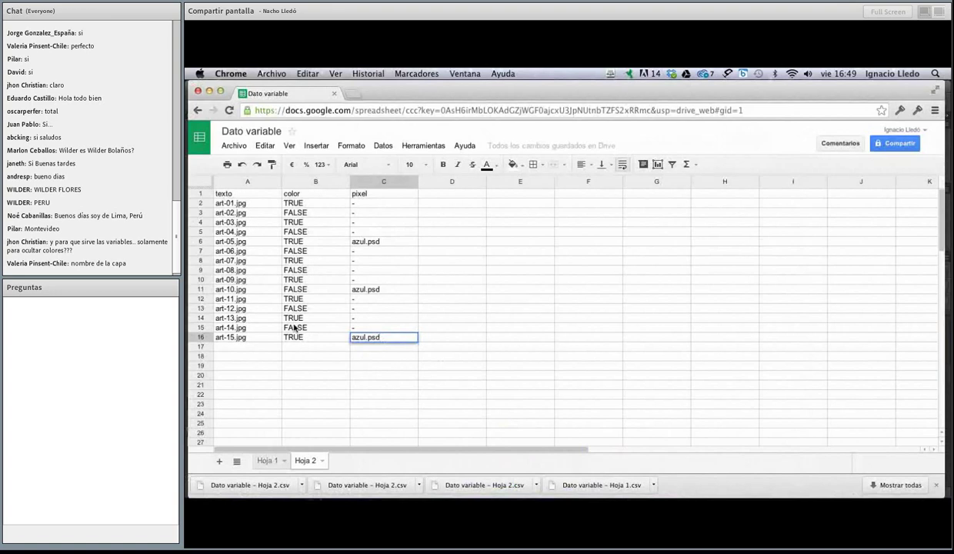
pyautogui.doubleClick(370, 337)
pyautogui.press('super+c')
pyautogui.click(356, 327)
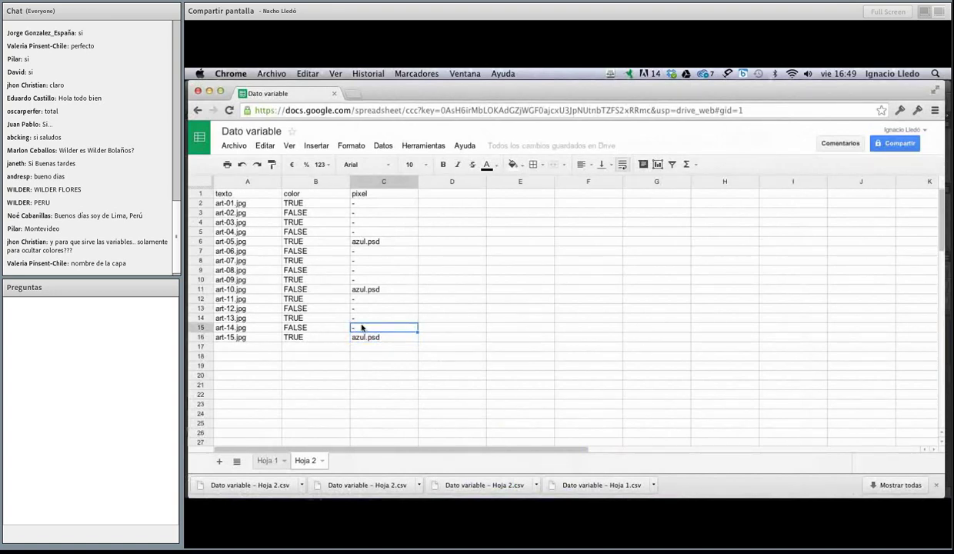
pyautogui.press('super+v')
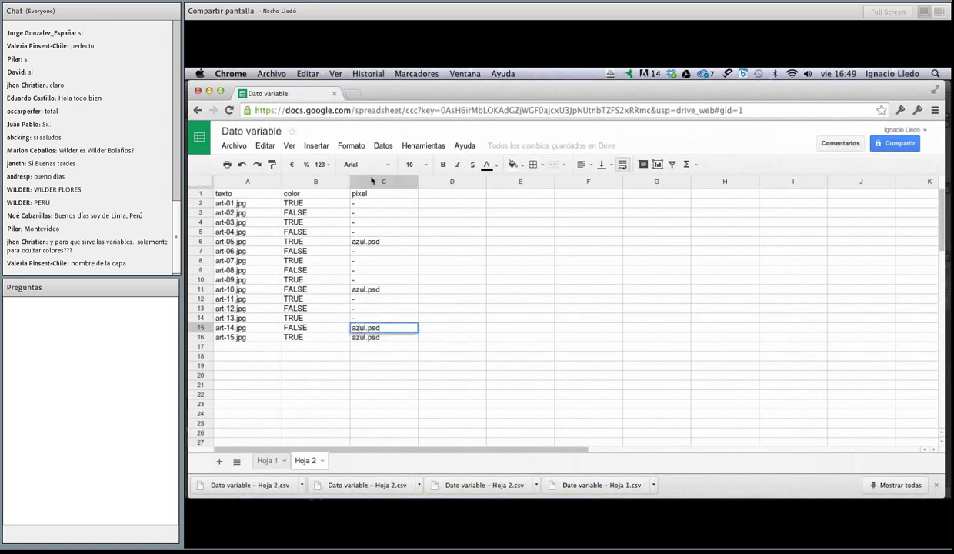
pyautogui.click(399, 309)
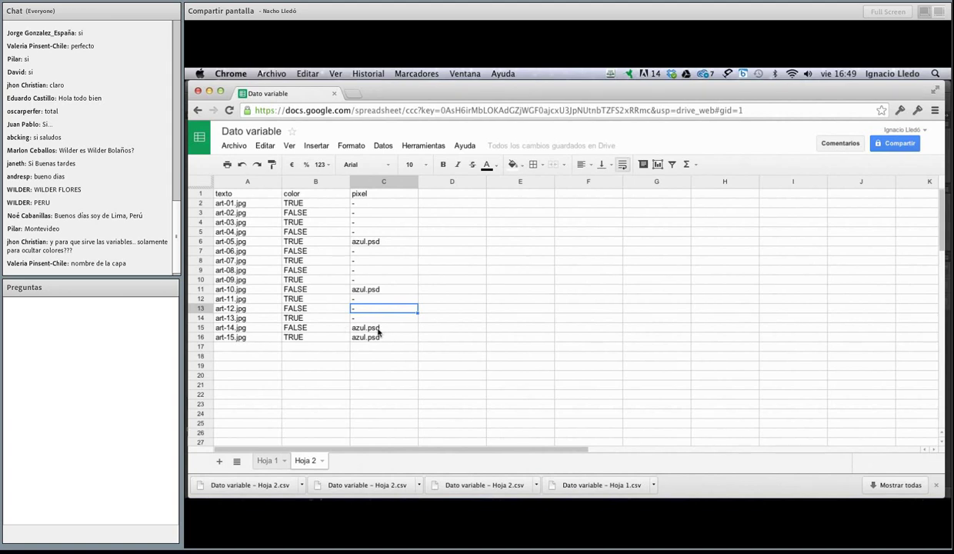
# Step: Download the Hoja 2 sheet as a CSV file
pyautogui.click(234, 146)
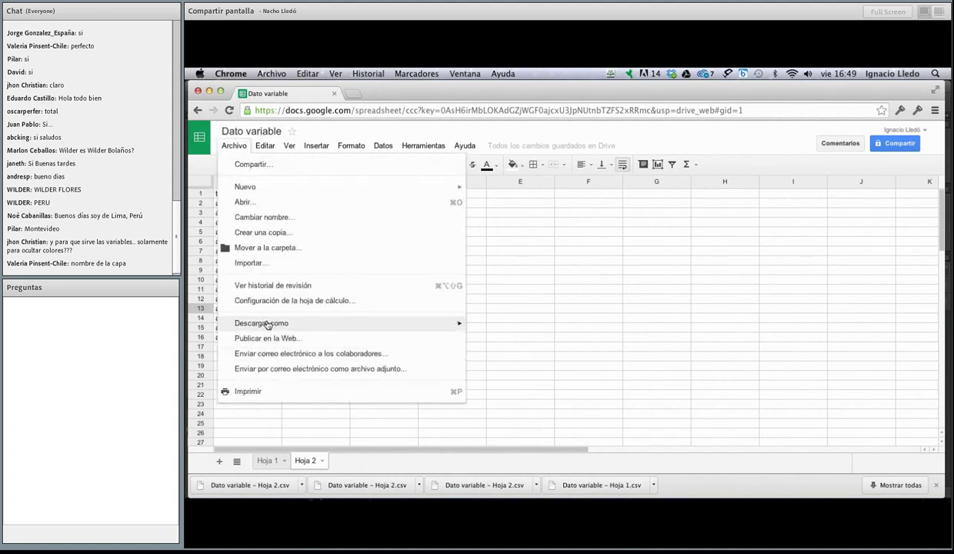
pyautogui.moveTo(271, 320)
pyautogui.click(534, 374)
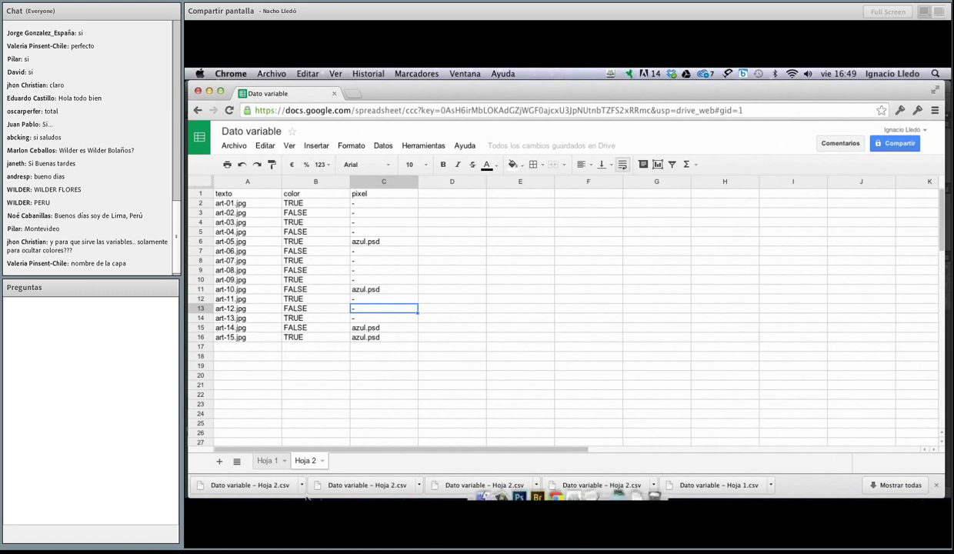
# Step: Switch to Finder and move the downloaded Dato variable - Hoja 2.csv into the Bloque1 folder, replacing the older copy
pyautogui.moveTo(494, 481)
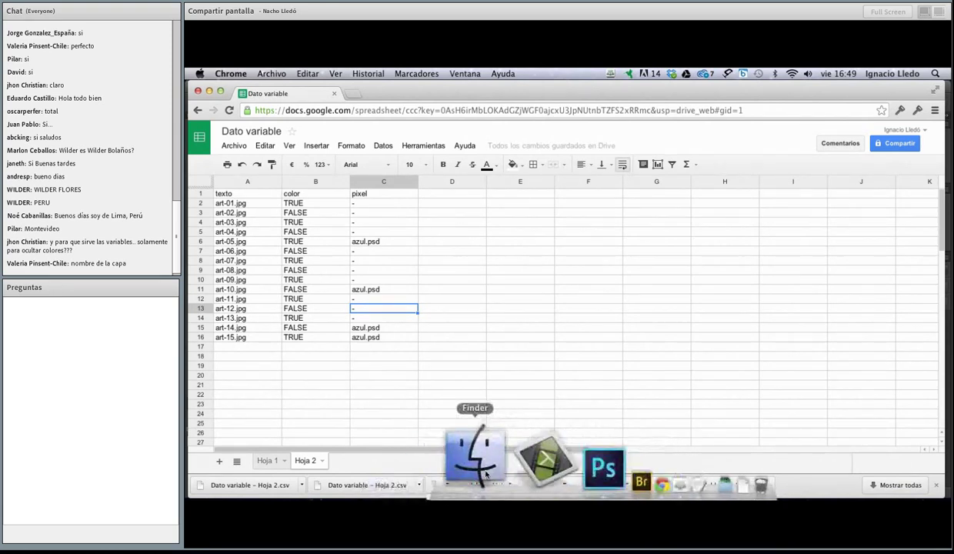
pyautogui.click(462, 466)
pyautogui.moveTo(382, 223); pyautogui.dragTo(782, 321)
pyautogui.click(432, 411)
pyautogui.click(553, 410)
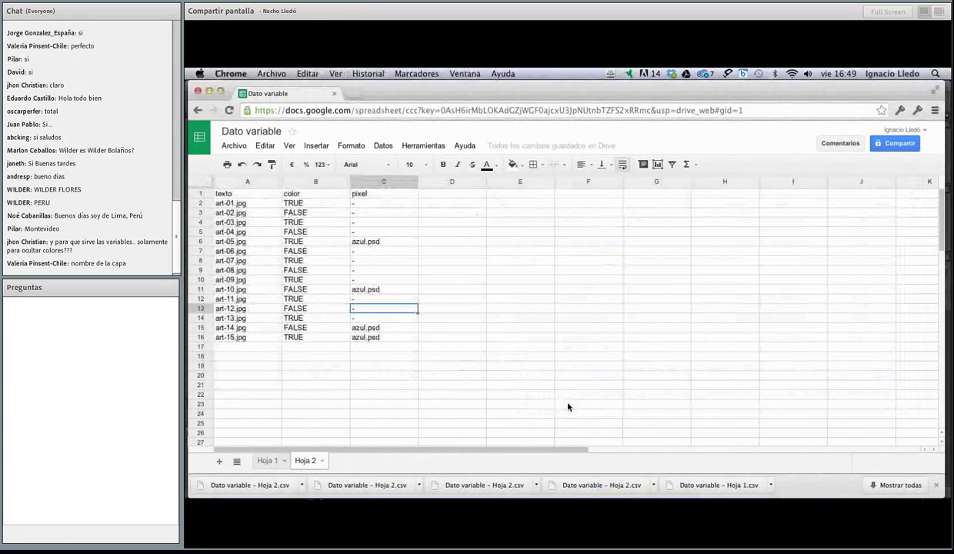
# Step: Switch to Photoshop and import Dato variable - Hoja 2.csv from the Bloque1 folder as data sets, replacing the existing ones
pyautogui.moveTo(492, 485)
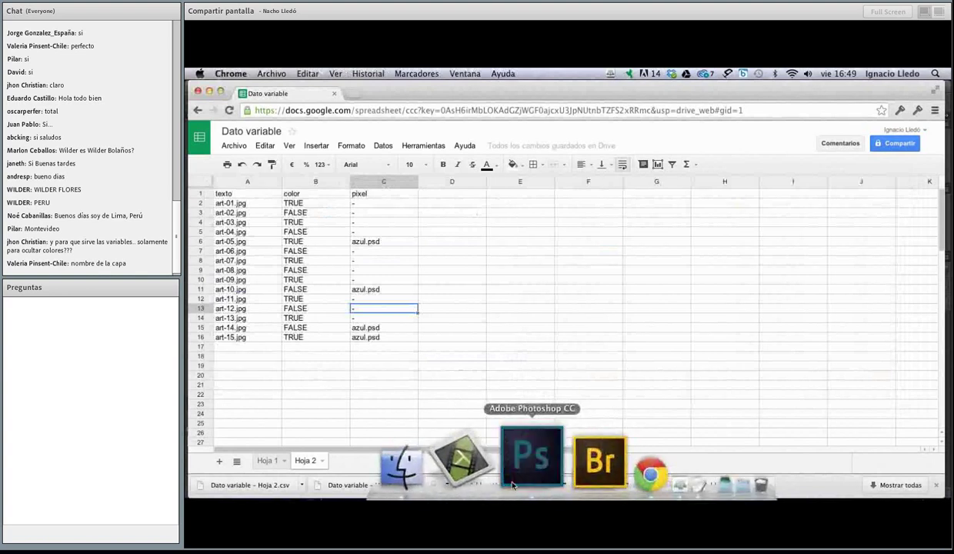
pyautogui.click(531, 465)
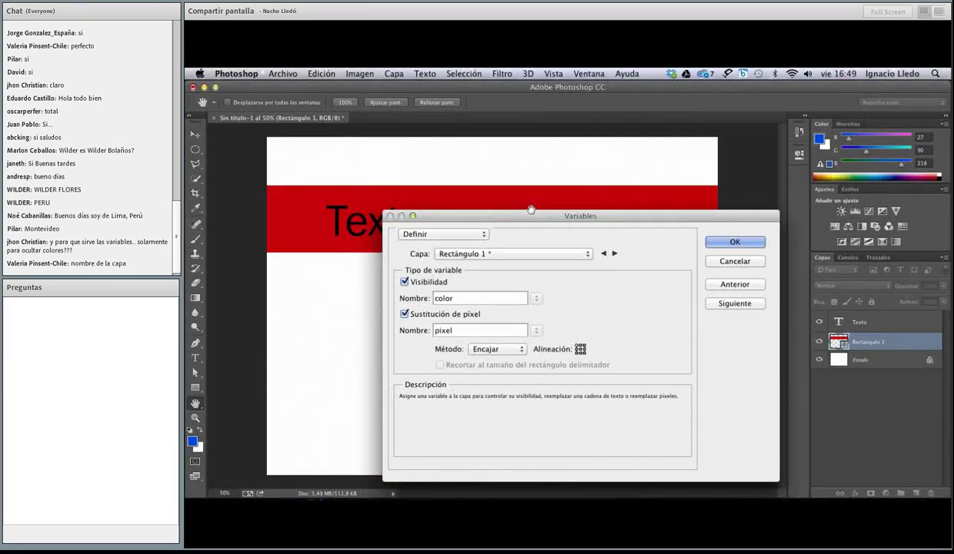
pyautogui.moveTo(530, 212); pyautogui.dragTo(521, 189)
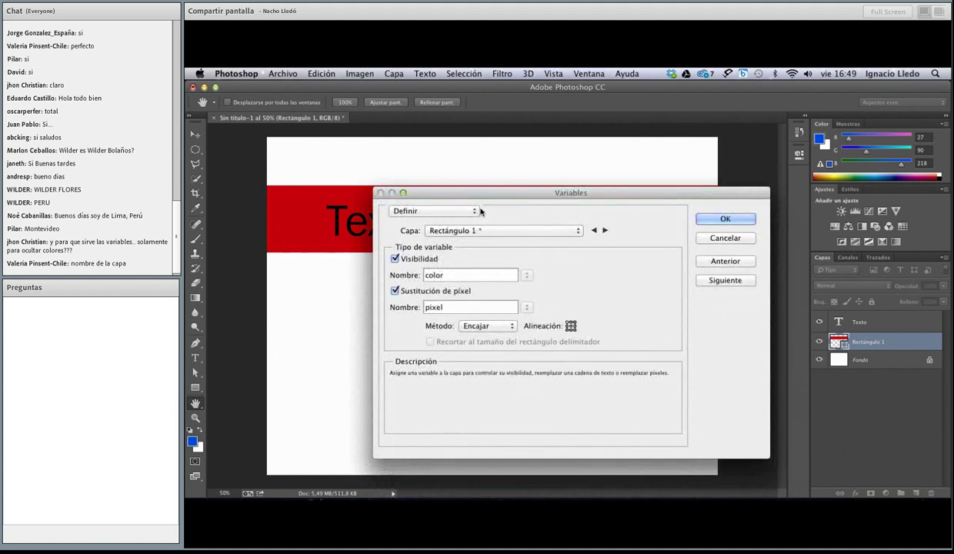
pyautogui.click(449, 209)
pyautogui.click(459, 221)
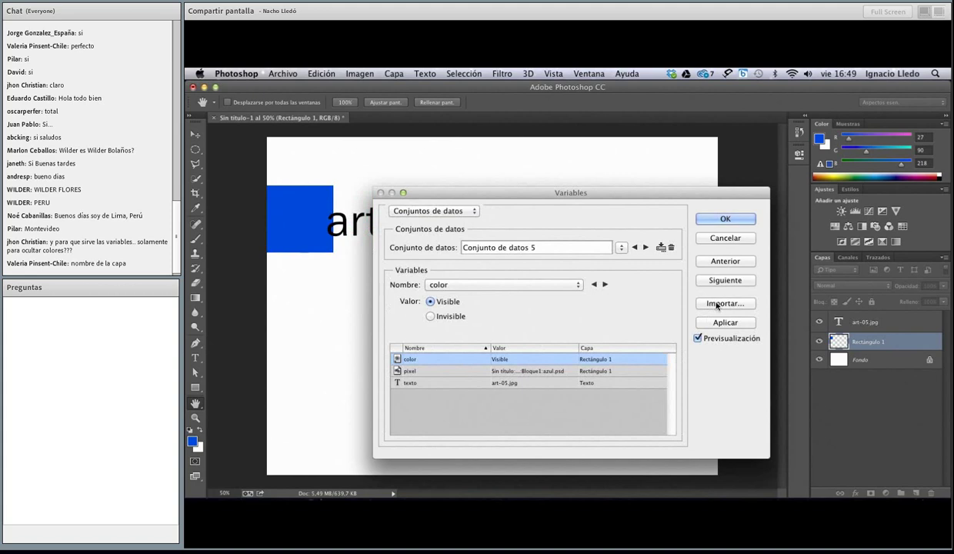
pyautogui.click(702, 303)
pyautogui.click(443, 276)
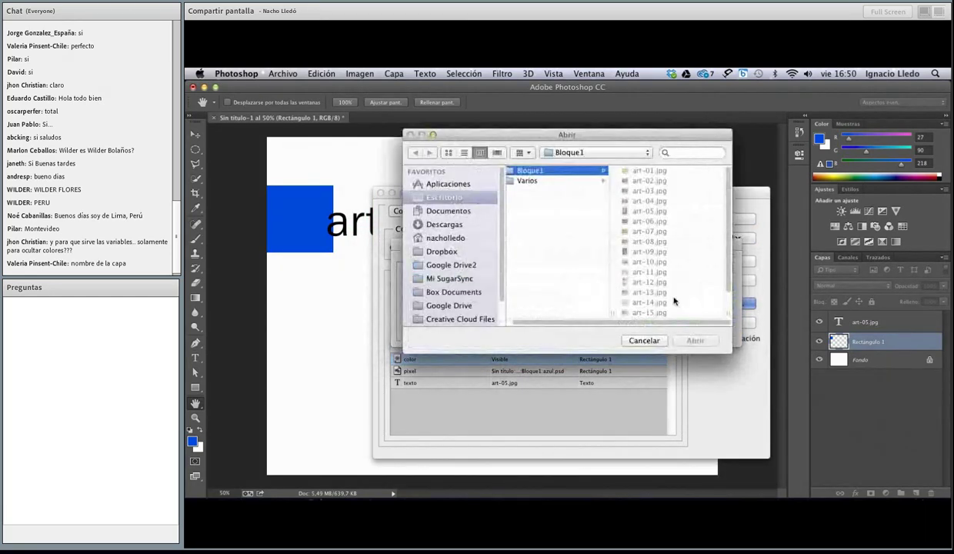
pyautogui.scroll(-1, 677, 304)
pyautogui.click(695, 313)
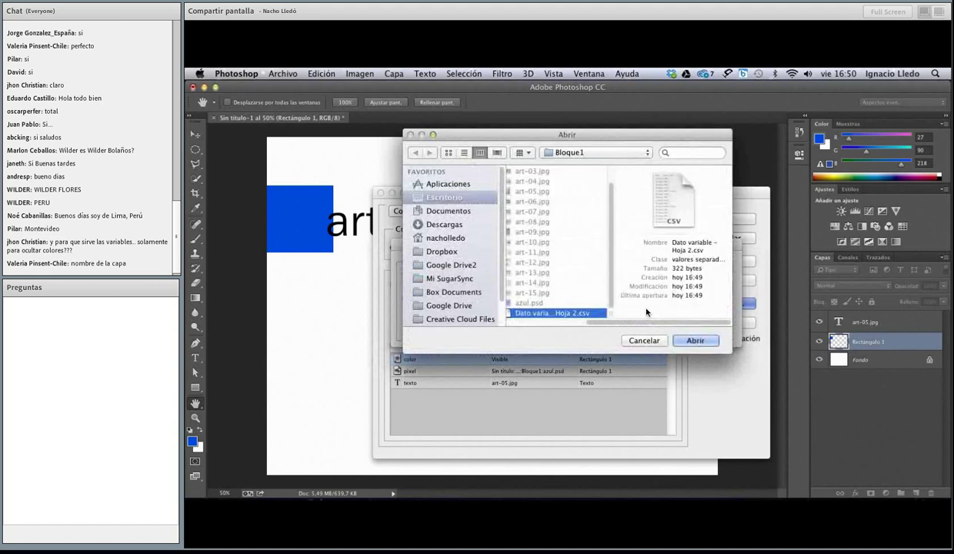
pyautogui.click(694, 340)
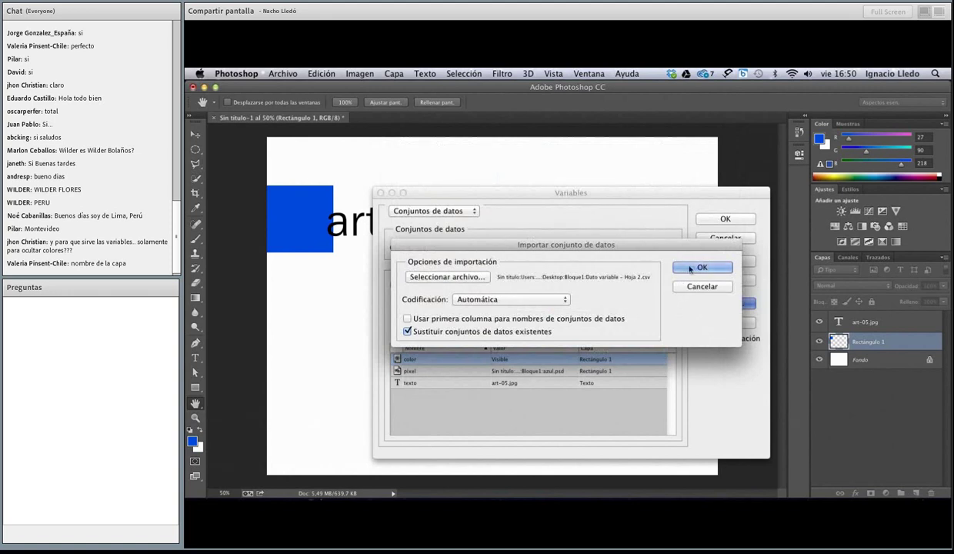
pyautogui.click(702, 267)
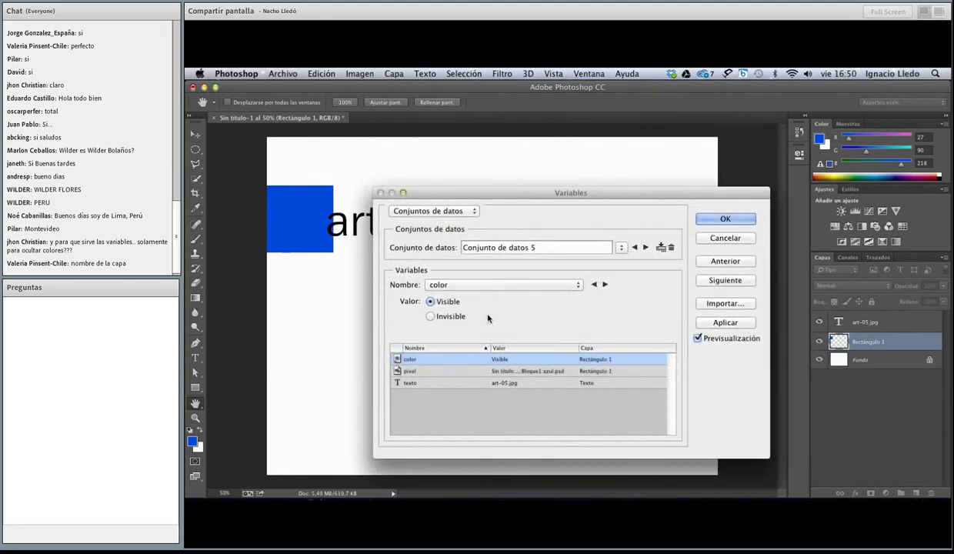
# Step: Preview Conjunto de datos 14 and move the Variables dialog aside to uncover the text on the canvas
pyautogui.click(619, 246)
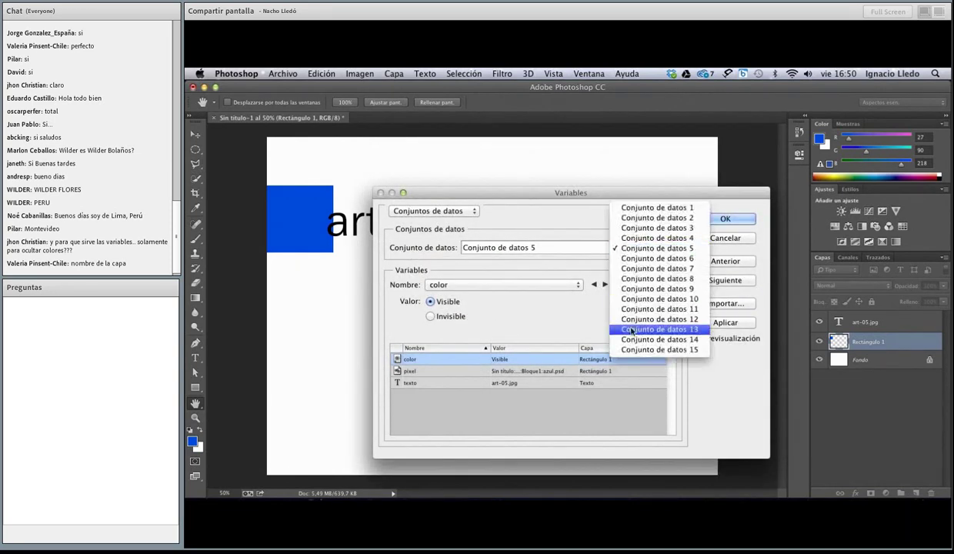
pyautogui.click(631, 338)
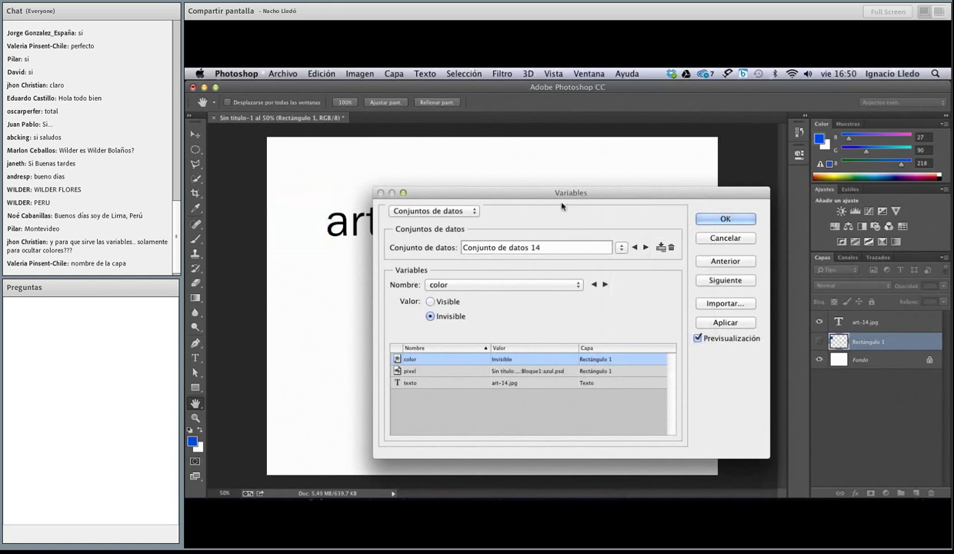
pyautogui.moveTo(546, 193); pyautogui.dragTo(620, 274)
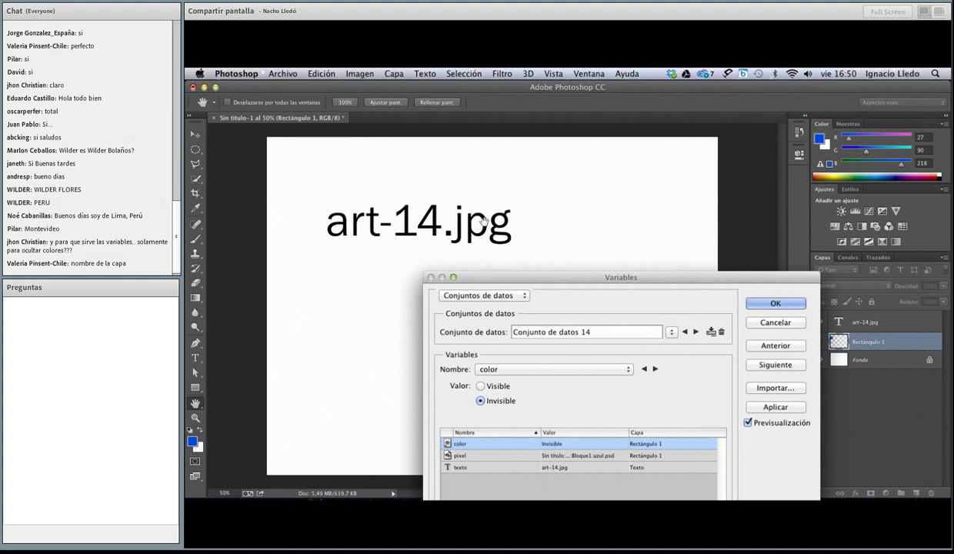
# Step: Switch to Finder, open Dato variable - Hoja 2.csv from Bloque1 in TextEdit, and enlarge its window to examine the comma-separated rows
pyautogui.moveTo(490, 498)
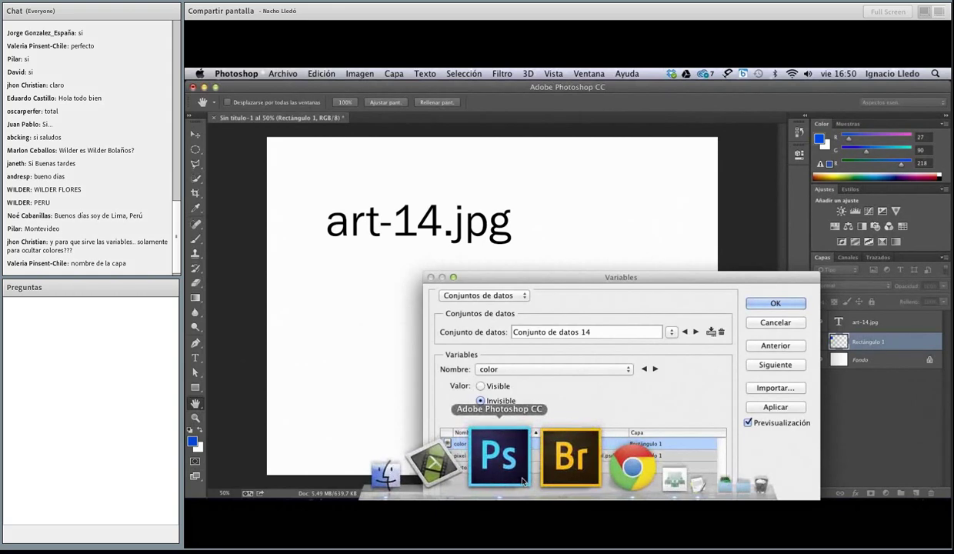
pyautogui.click(471, 464)
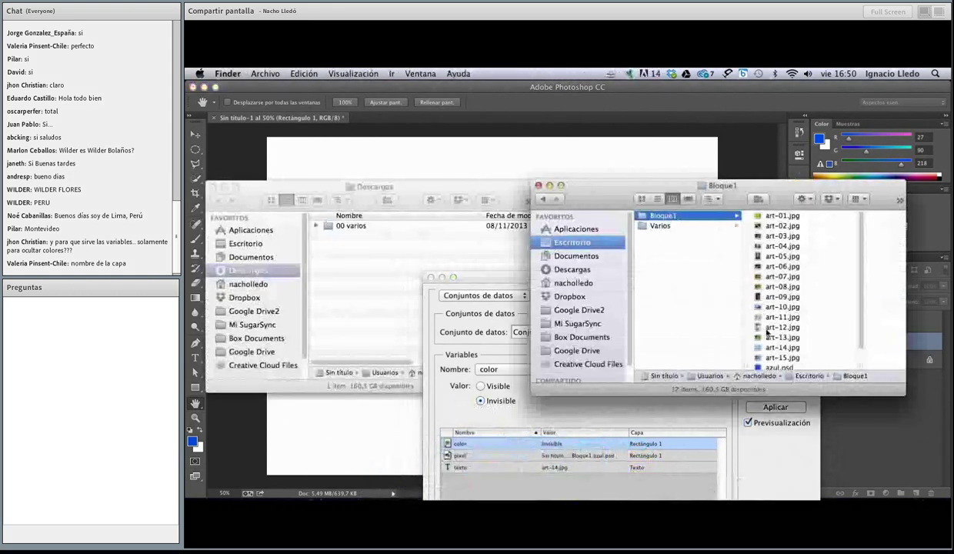
pyautogui.scroll(-1, 795, 329)
pyautogui.doubleClick(796, 364)
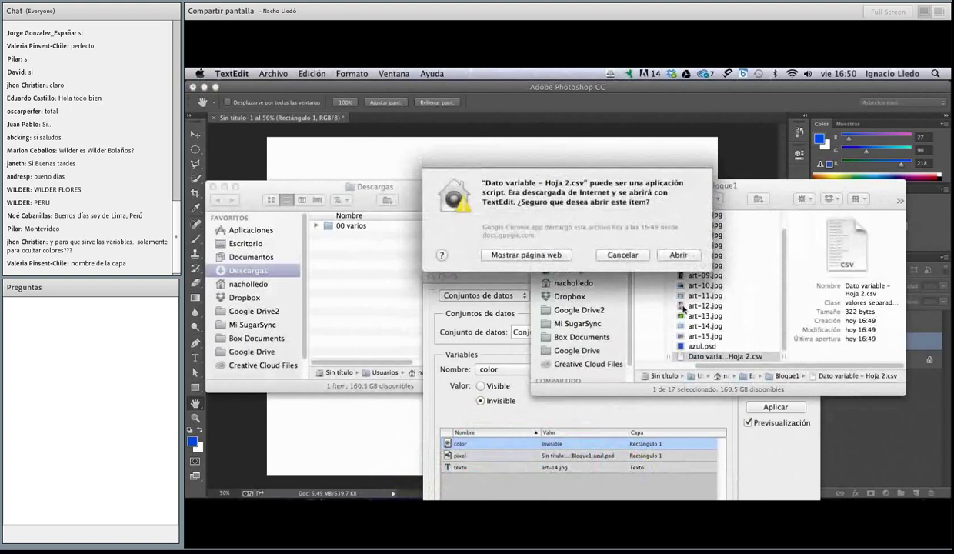
pyautogui.click(680, 255)
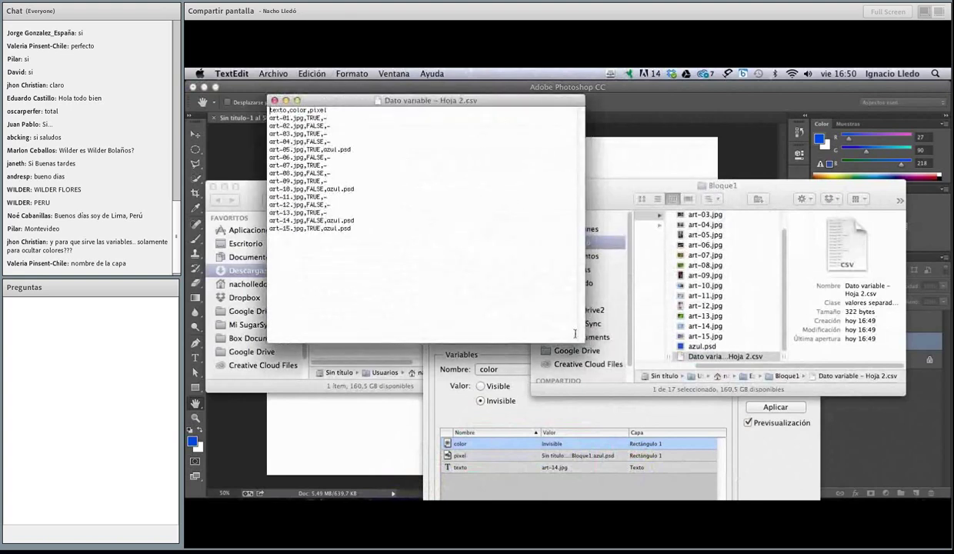
pyautogui.moveTo(583, 341); pyautogui.dragTo(650, 387)
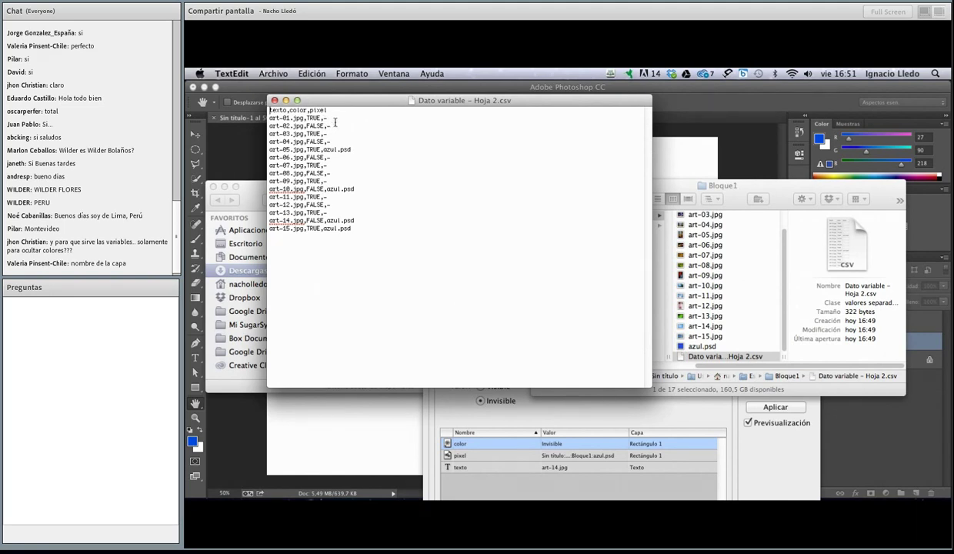
# Step: Save a version of Dato variable - Hoja 2.csv in TextEdit
pyautogui.click(325, 116)
pyautogui.click(269, 72)
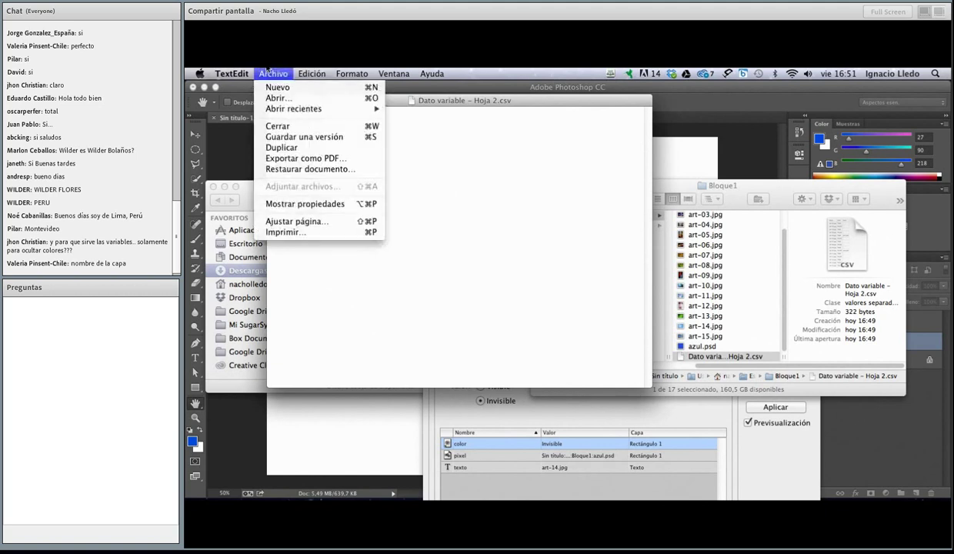
pyautogui.click(308, 136)
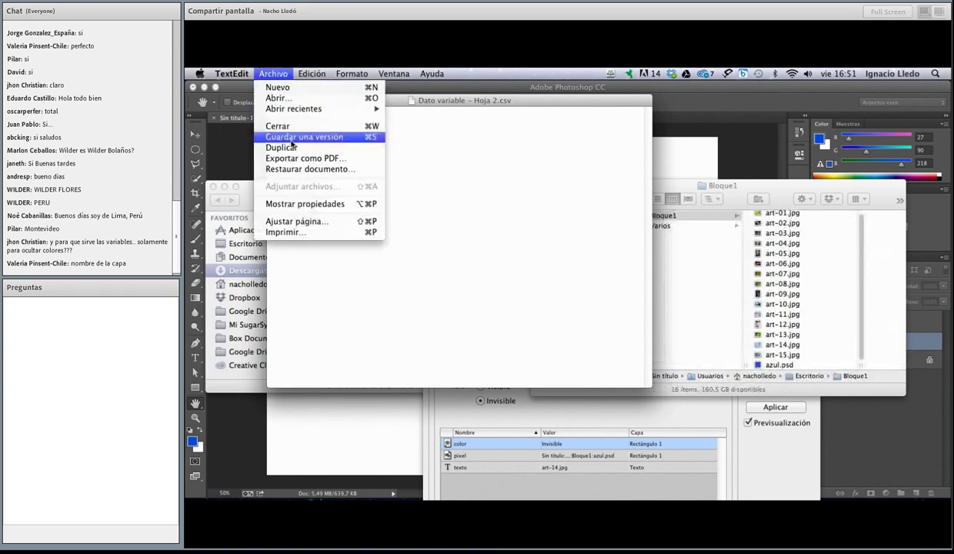
# Step: Duplicate Dato variable - Hoja 2.csv in the Bloque1 folder and close its TextEdit window
pyautogui.click(654, 297)
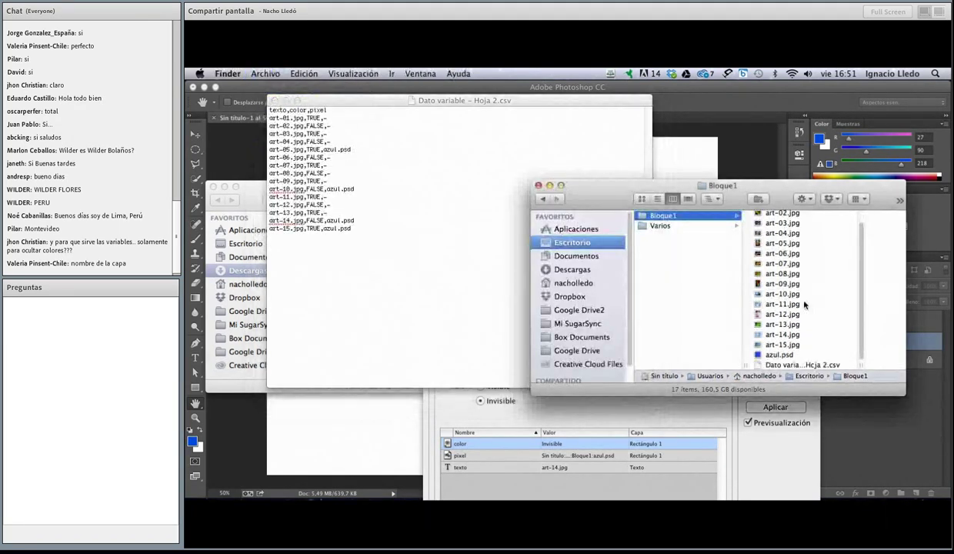
pyautogui.click(803, 364)
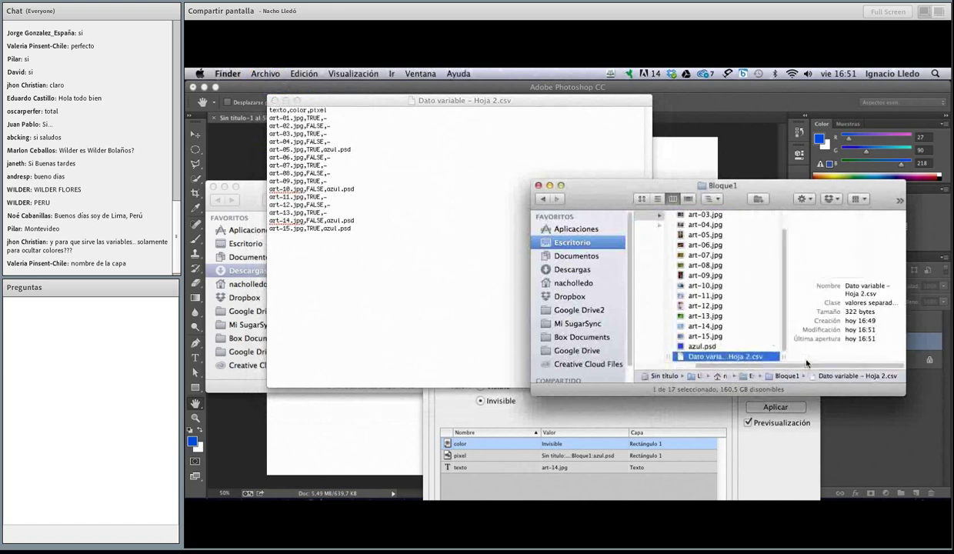
pyautogui.rightClick(741, 354)
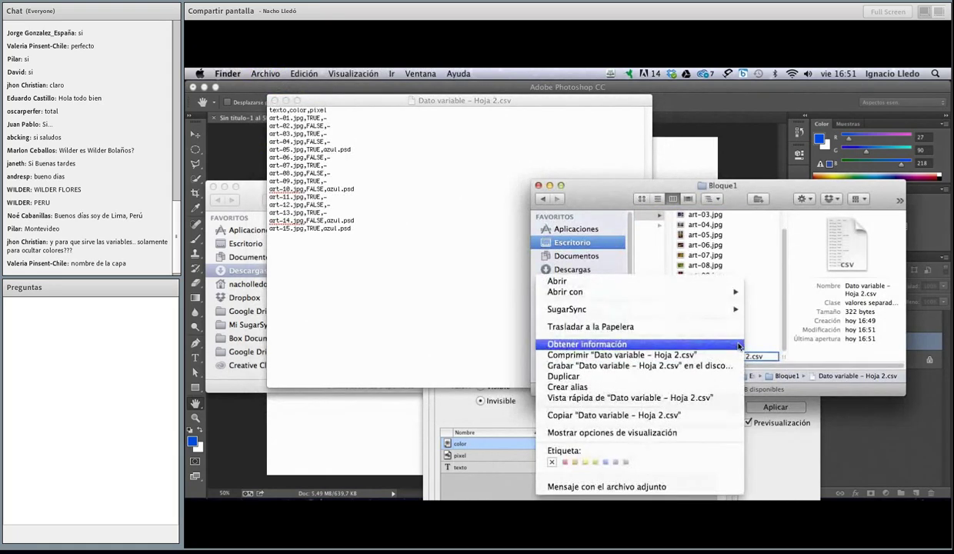
pyautogui.click(669, 377)
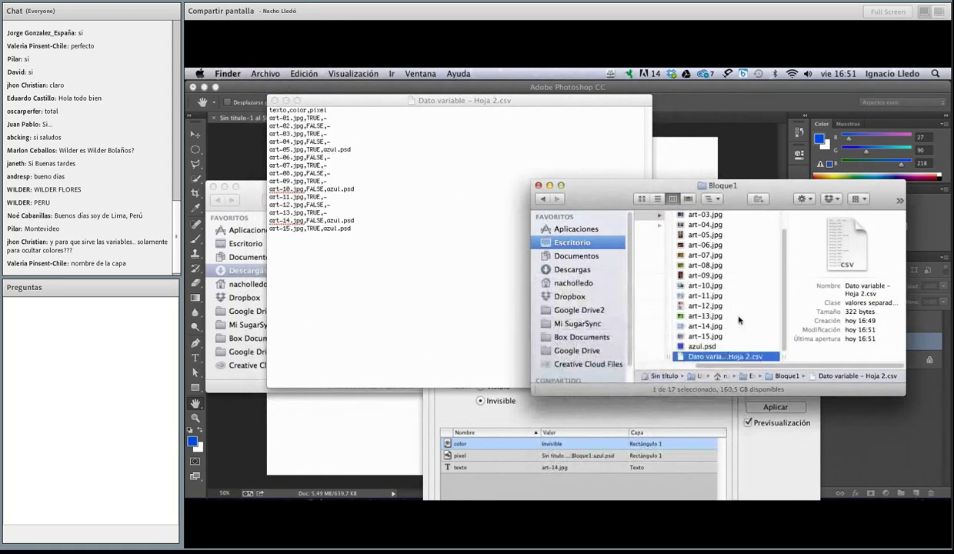
pyautogui.click(385, 188)
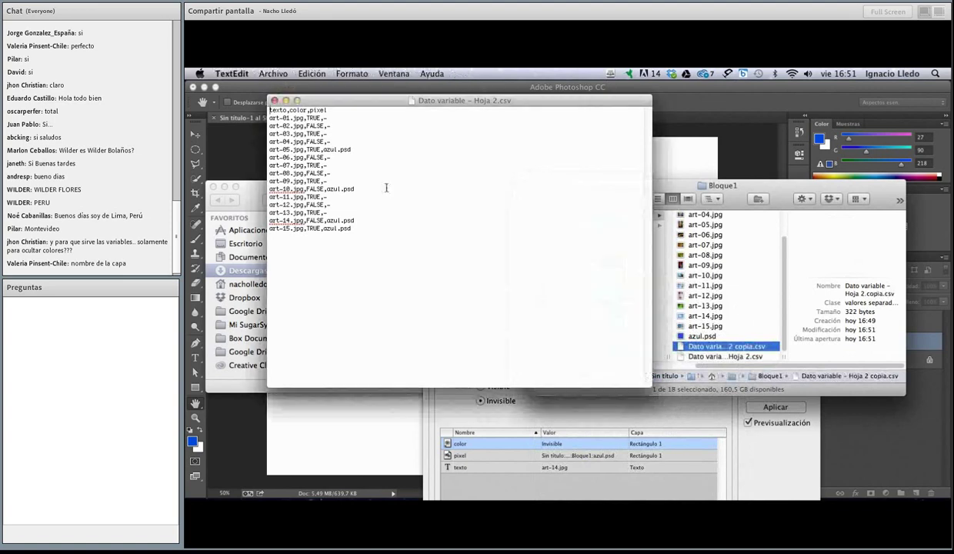
pyautogui.click(273, 101)
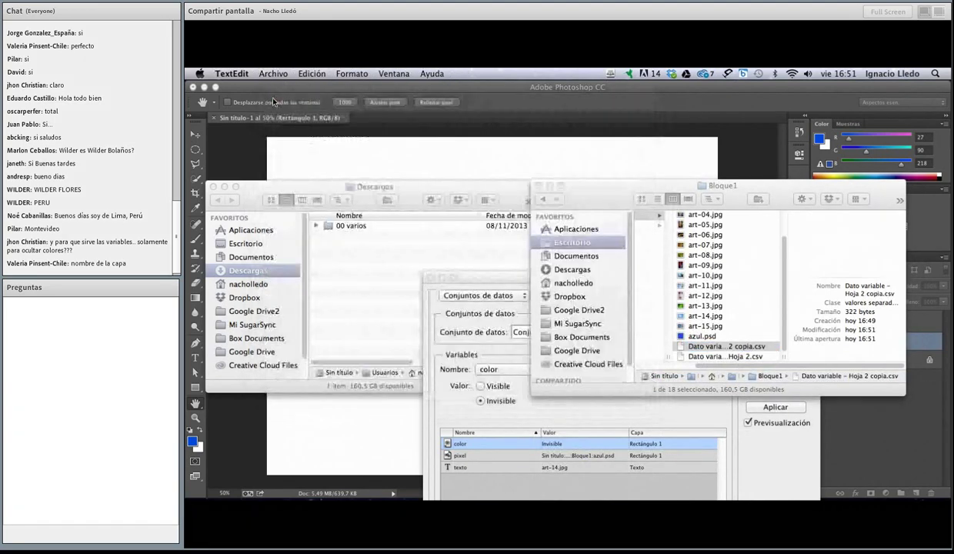
# Step: Switch to the Dato variable spreadsheet in Chrome and split the text in A3 into two lines, art-02 and jpg, without the dot
pyautogui.moveTo(553, 481)
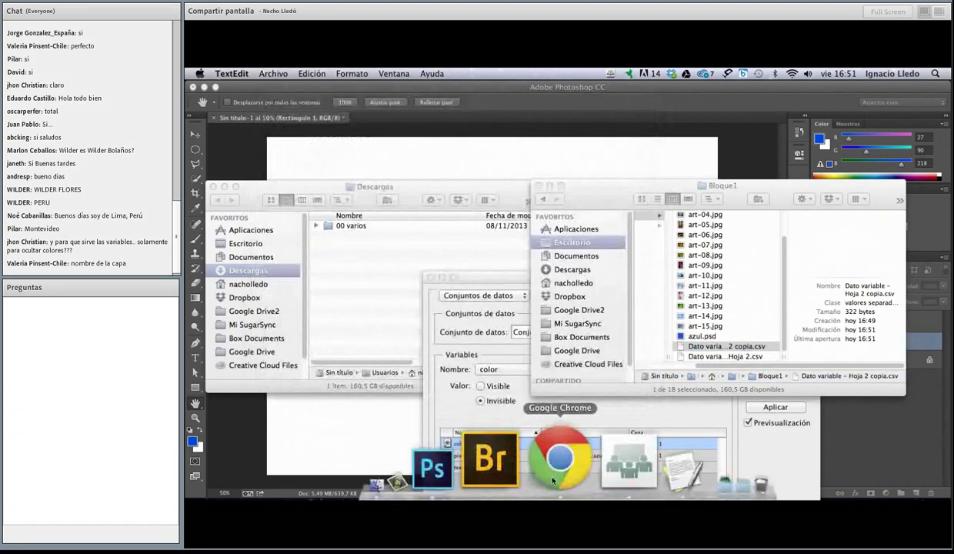
pyautogui.click(552, 480)
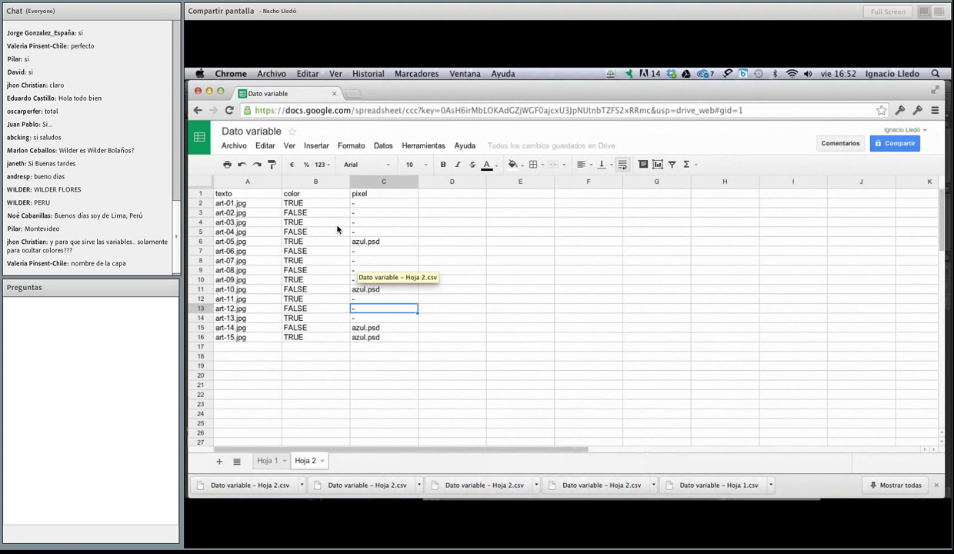
pyautogui.doubleClick(234, 212)
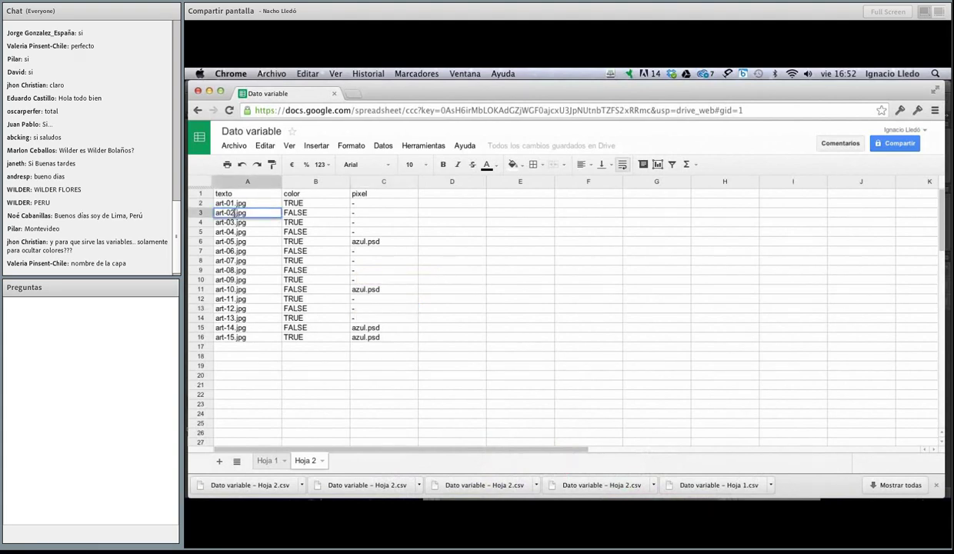
pyautogui.press('Up')
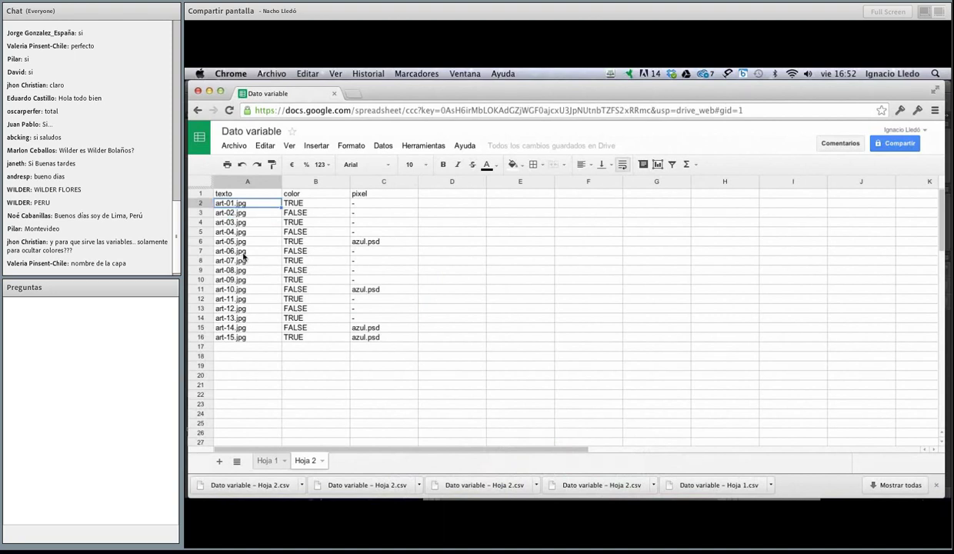
pyautogui.click(243, 212)
pyautogui.doubleClick(243, 213)
pyautogui.click(234, 212)
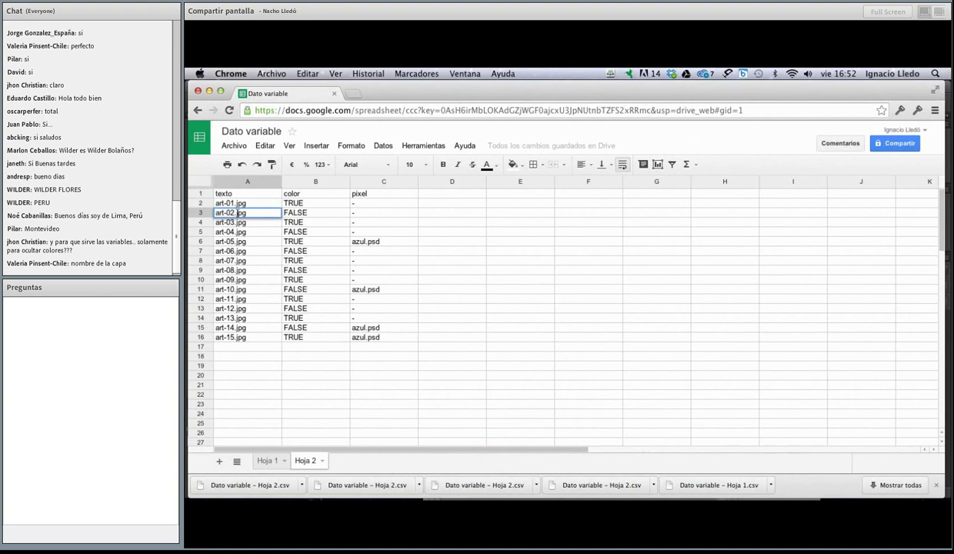
pyautogui.press('Delete')
pyautogui.hotkey('alt', 'Return')
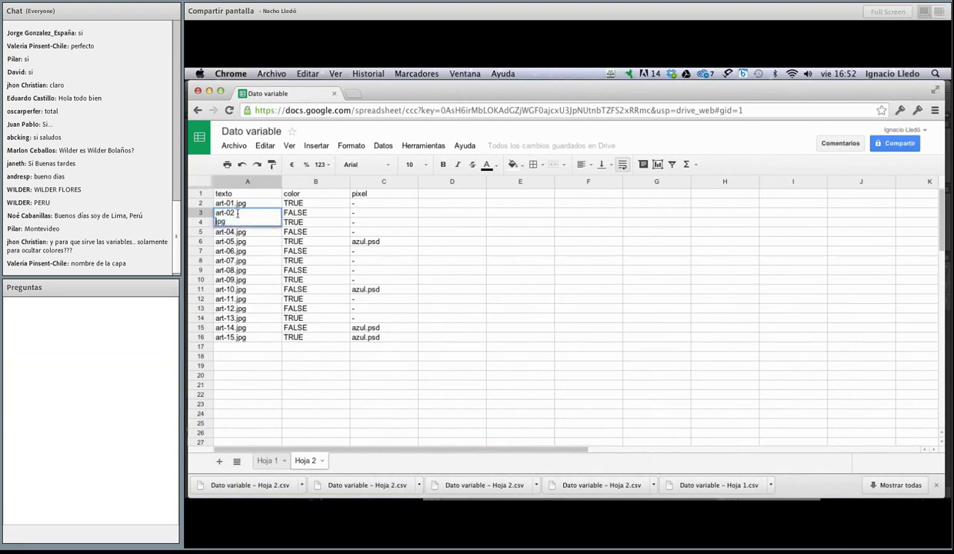
pyautogui.click(240, 241)
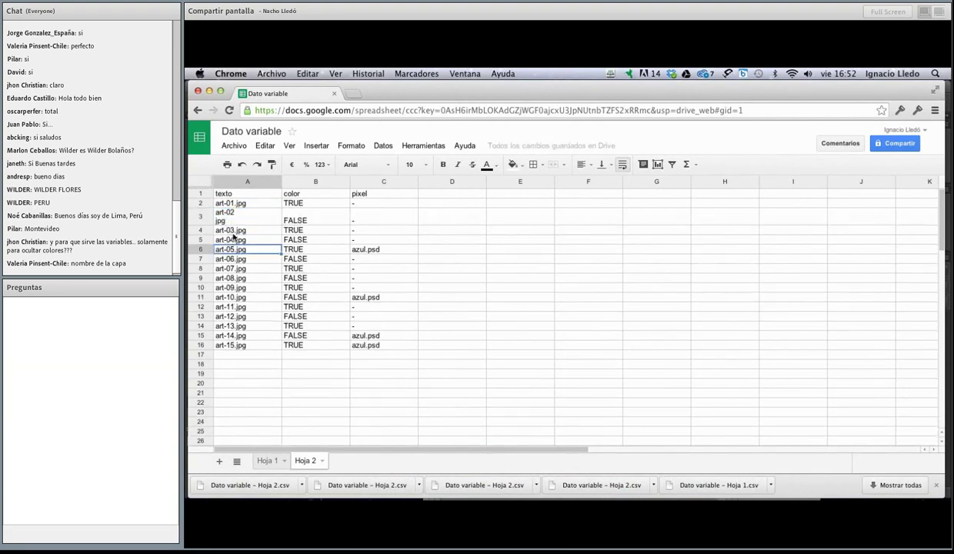
# Step: Split the text into two lines without the dot: art- and jpg in A5, art-05 and jpg in A6
pyautogui.click(232, 240)
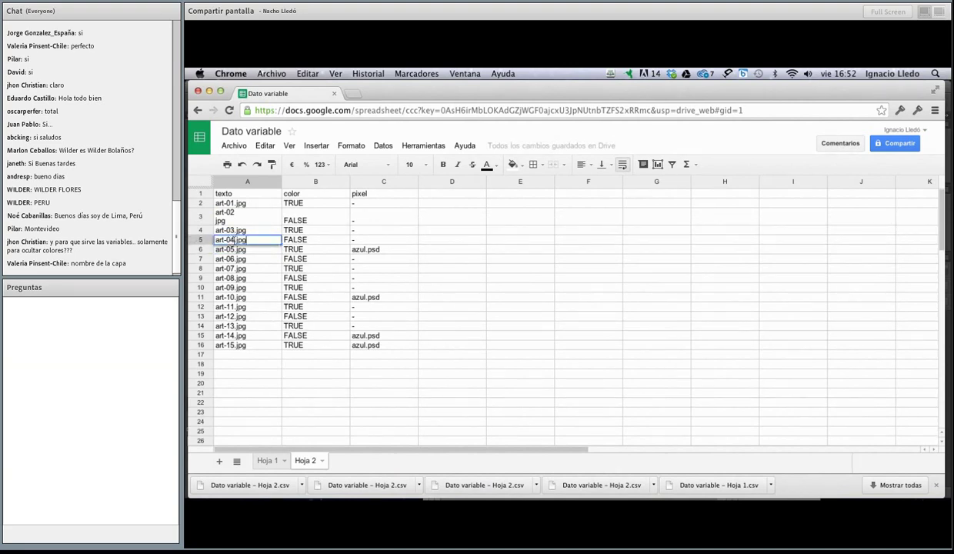
pyautogui.press('BackSpace')
pyautogui.press('BackSpace')
pyautogui.hotkey('ctrl', 'Return')
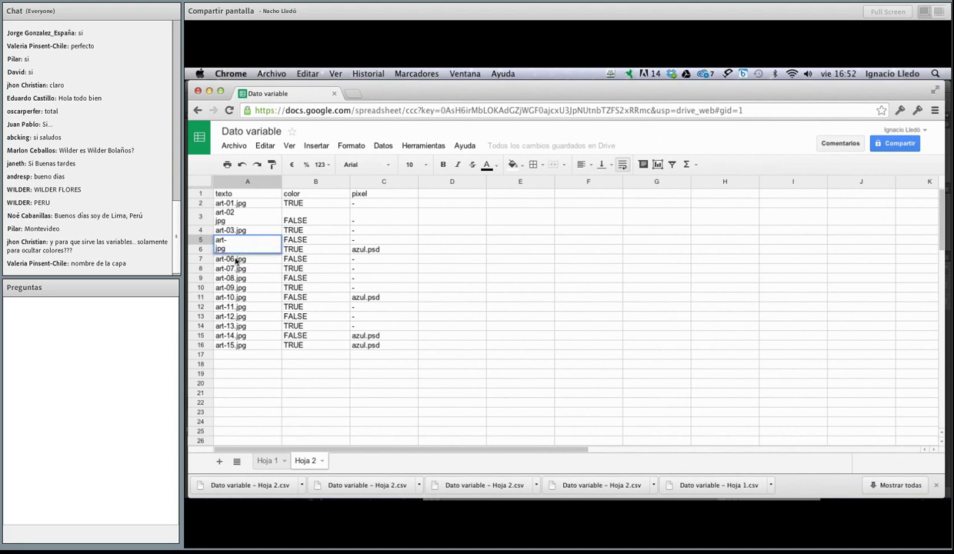
pyautogui.click(237, 257)
pyautogui.click(237, 257)
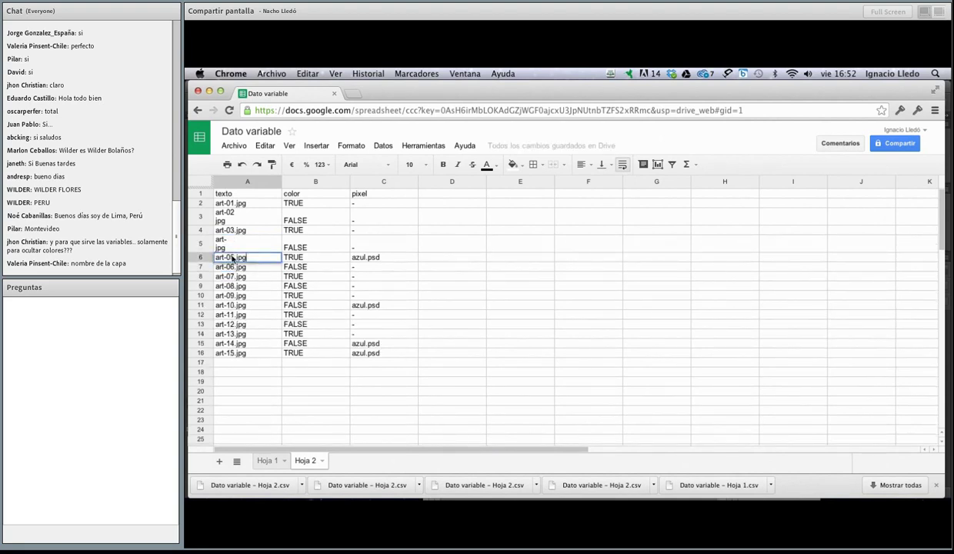
pyautogui.press('Delete')
pyautogui.hotkey('alt', 'Return')
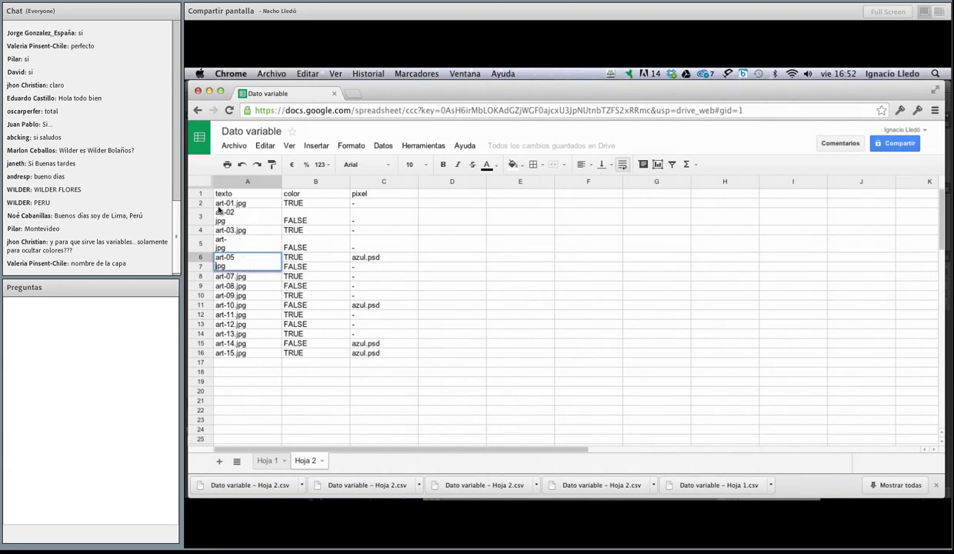
pyautogui.moveTo(246, 287); pyautogui.dragTo(255, 309)
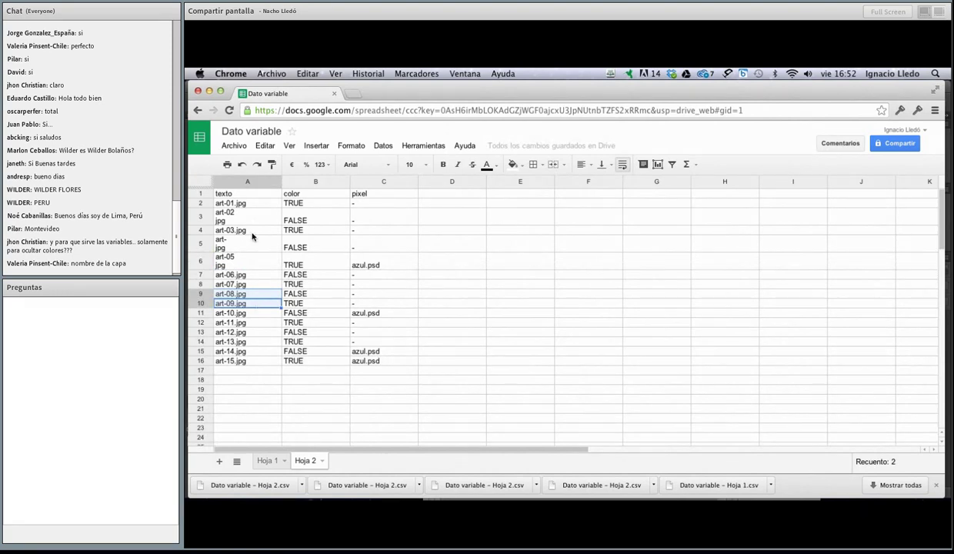
# Step: Download the Hoja 2 sheet as a CSV file
pyautogui.click(263, 71)
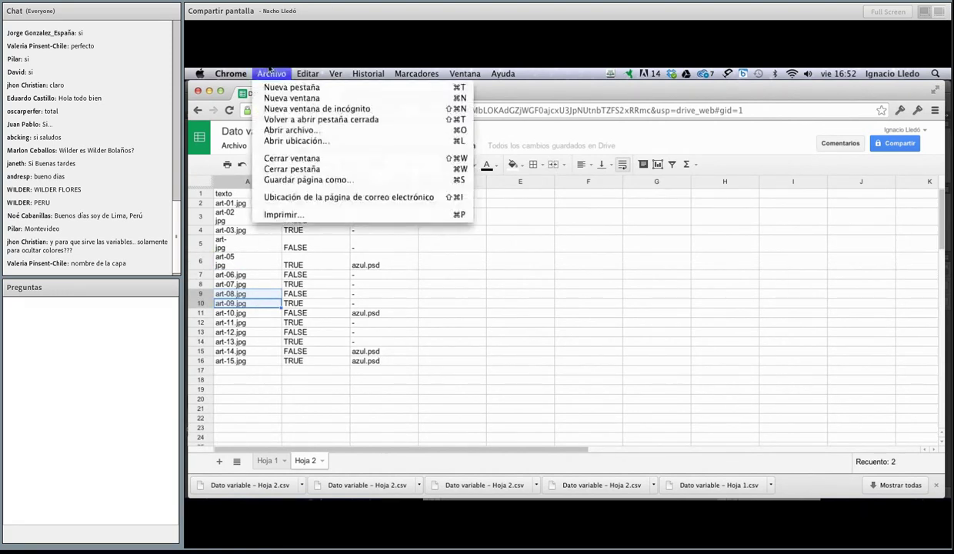
pyautogui.click(285, 329)
pyautogui.click(234, 146)
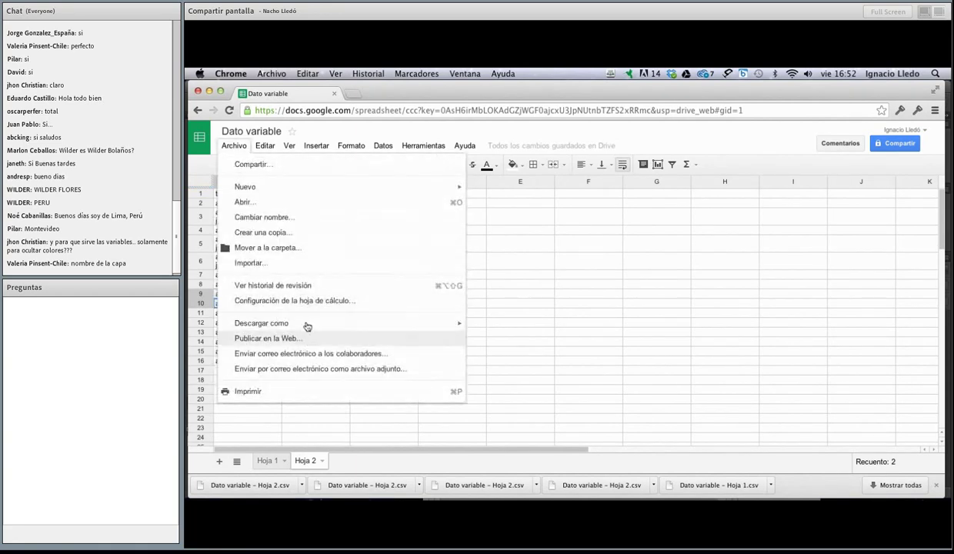
pyautogui.moveTo(306, 324)
pyautogui.click(546, 372)
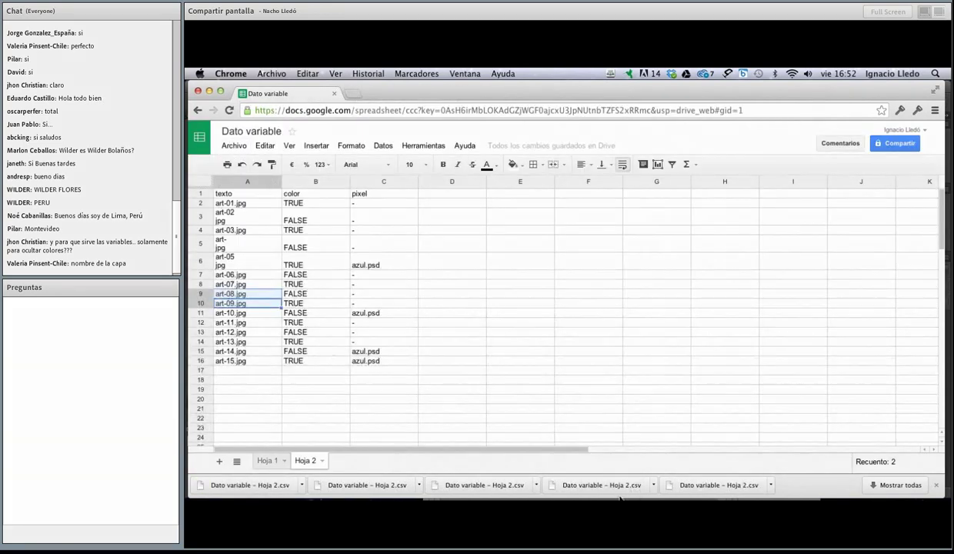
# Step: Switch to Finder and move Dato variable - Hoja 2.csv from Descargas to the Bloque1 folder, replacing the older file
pyautogui.click(481, 481)
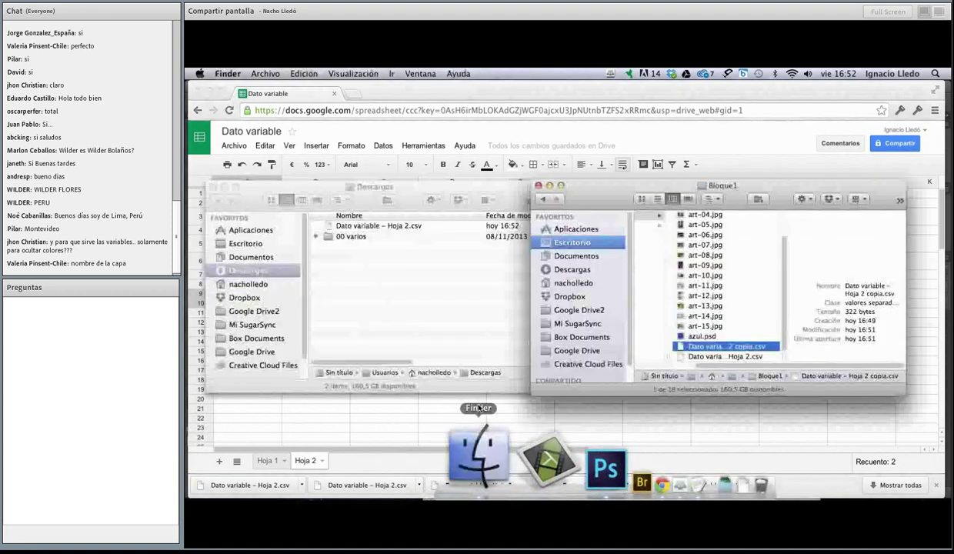
pyautogui.moveTo(369, 225); pyautogui.dragTo(713, 269)
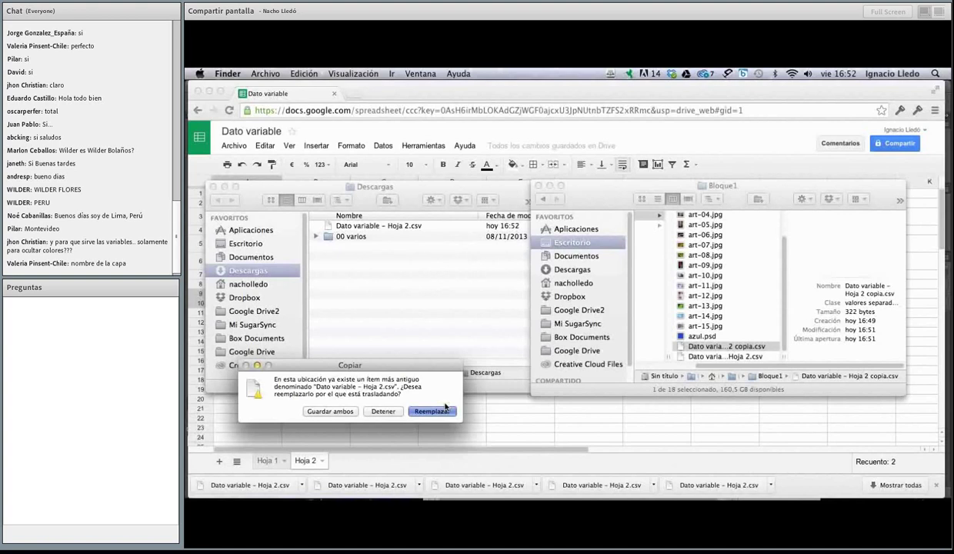
pyautogui.press('Return')
# Step: Compare the file details of Dato variable - Hoja 2.csv and its copy in the Bloque1 folder
pyautogui.click(724, 356)
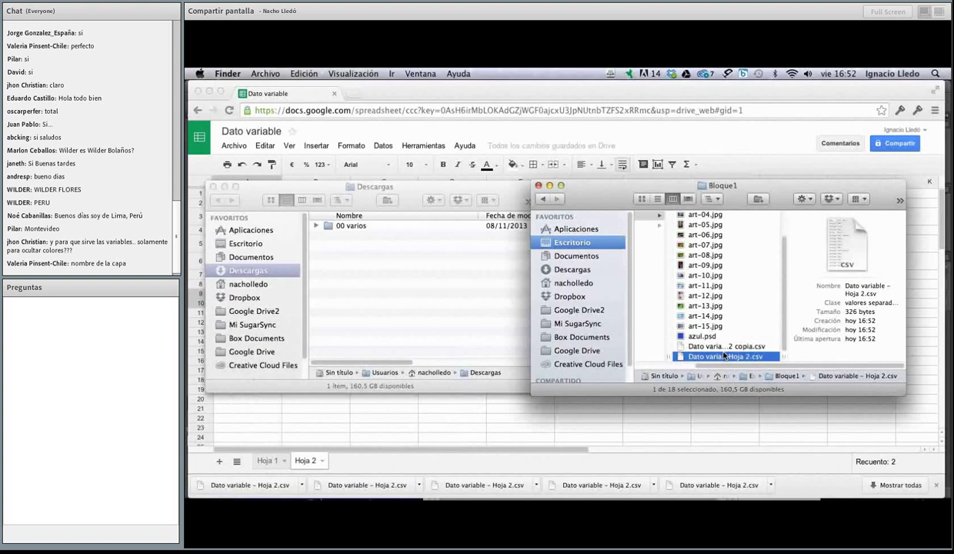
pyautogui.click(718, 348)
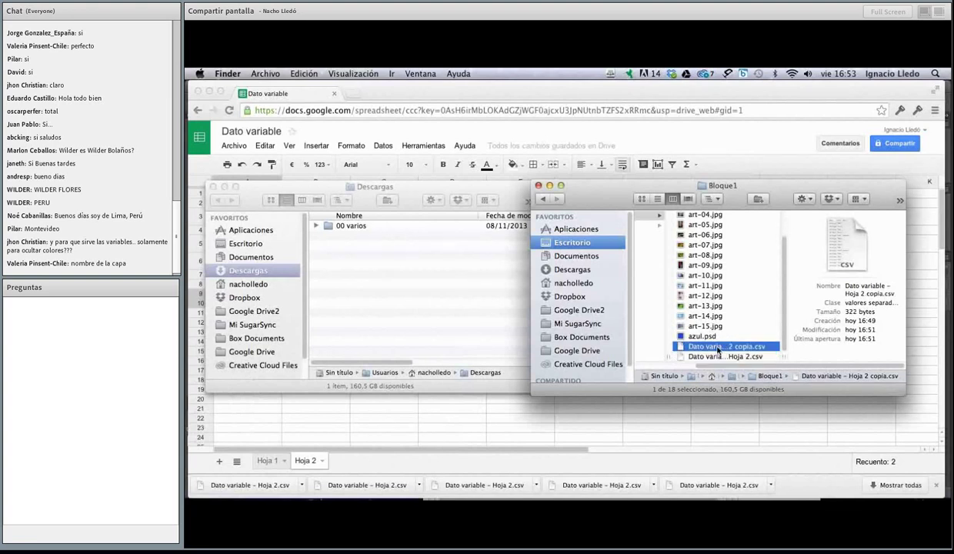
pyautogui.click(762, 356)
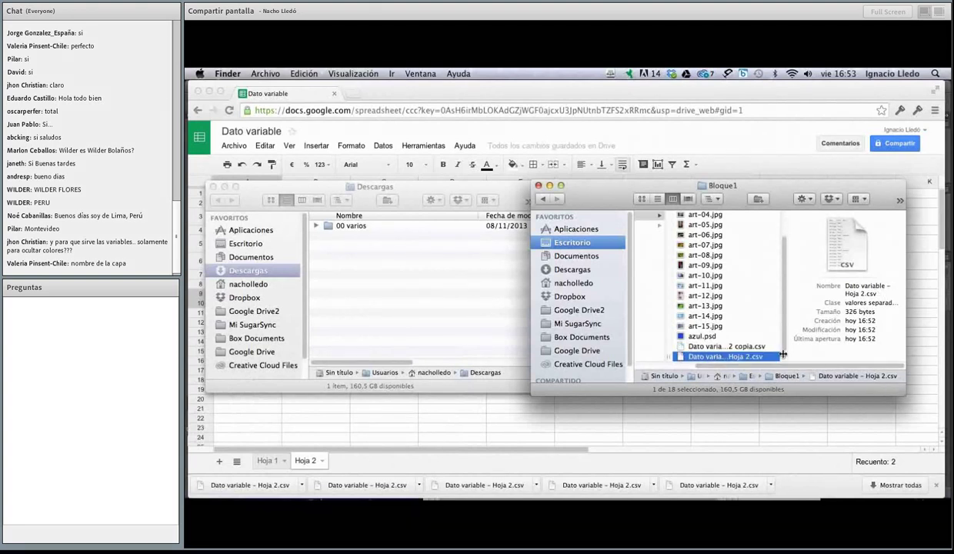
pyautogui.click(742, 347)
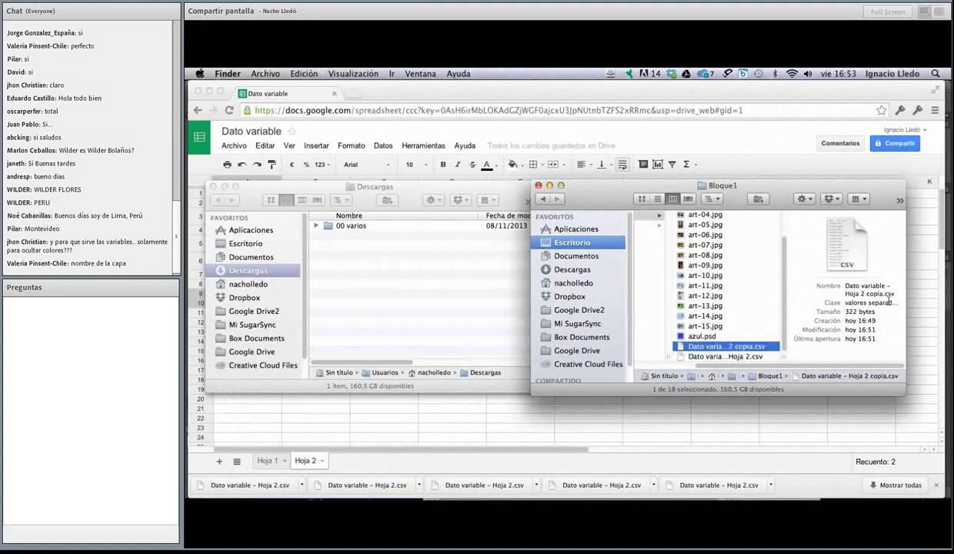
pyautogui.click(752, 356)
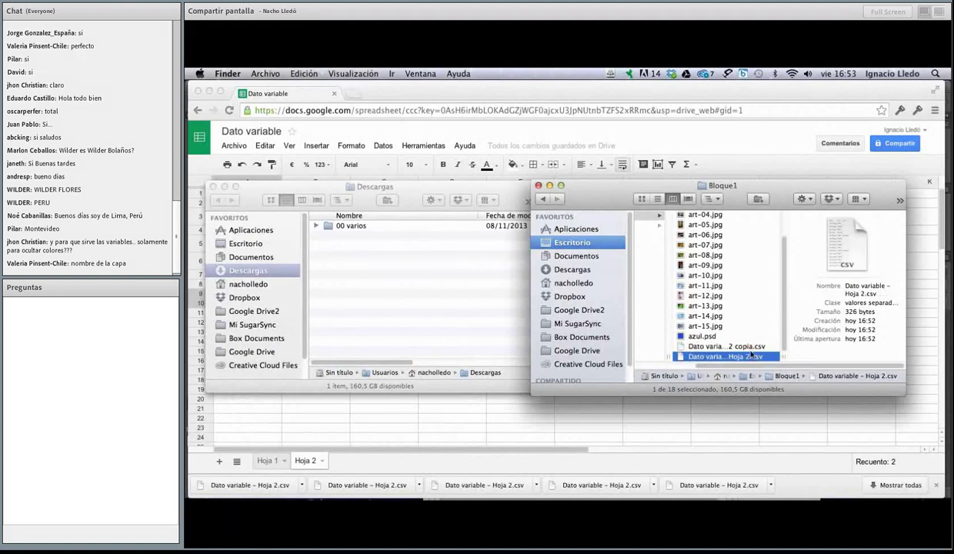
# Step: Switch to Photoshop and import Dato variable - Hoja 2.csv from Bloque1 in the Variables dialog, replacing the existing data sets
pyautogui.click(515, 477)
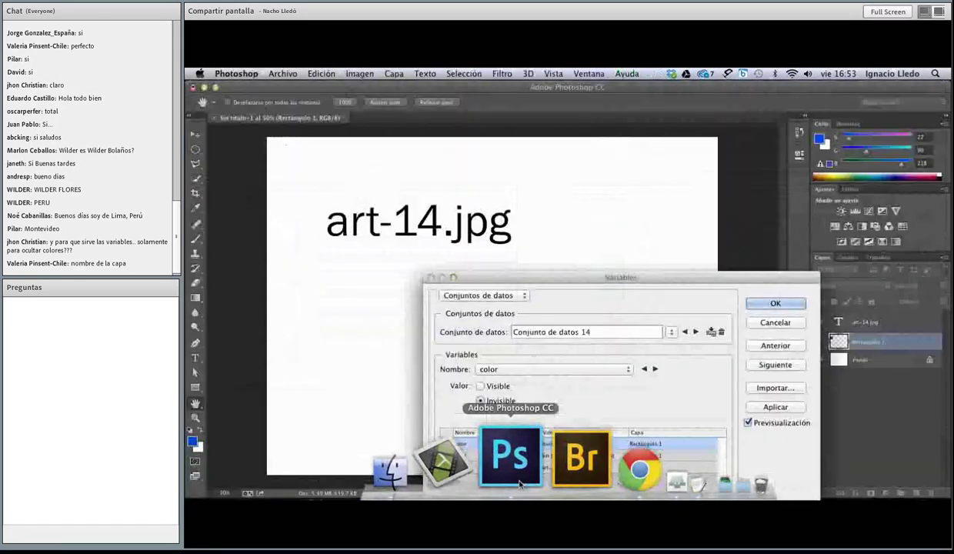
pyautogui.moveTo(546, 276); pyautogui.dragTo(533, 153)
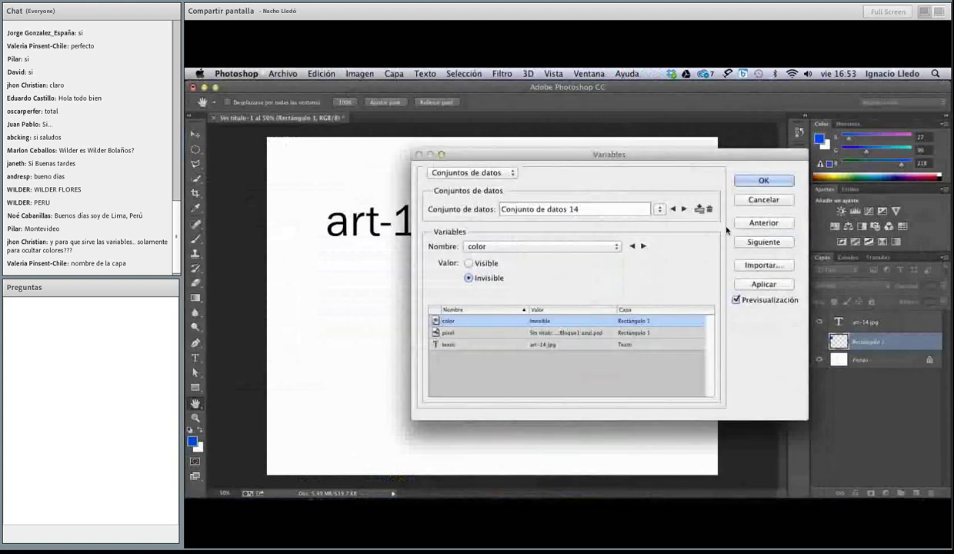
pyautogui.click(741, 265)
pyautogui.click(465, 275)
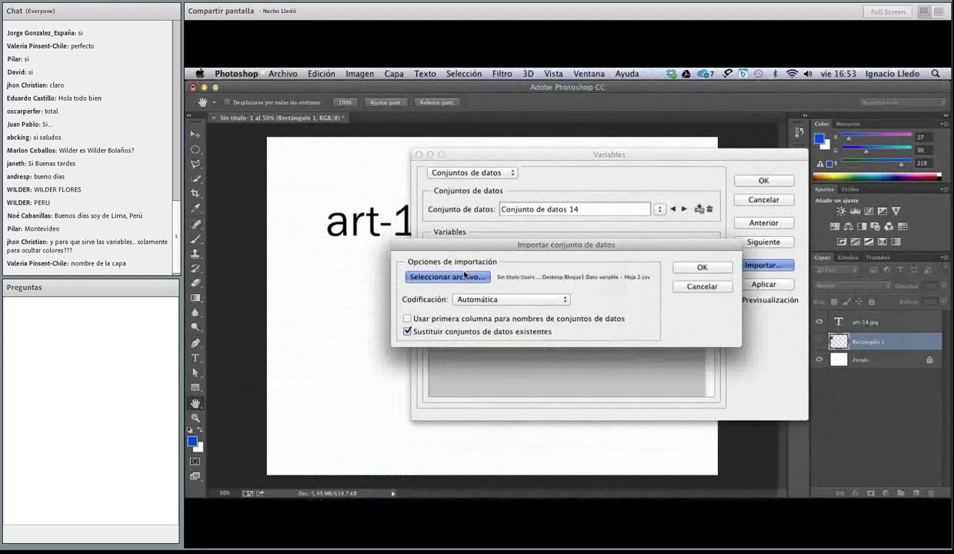
pyautogui.scroll(-5, 654, 300)
pyautogui.click(671, 313)
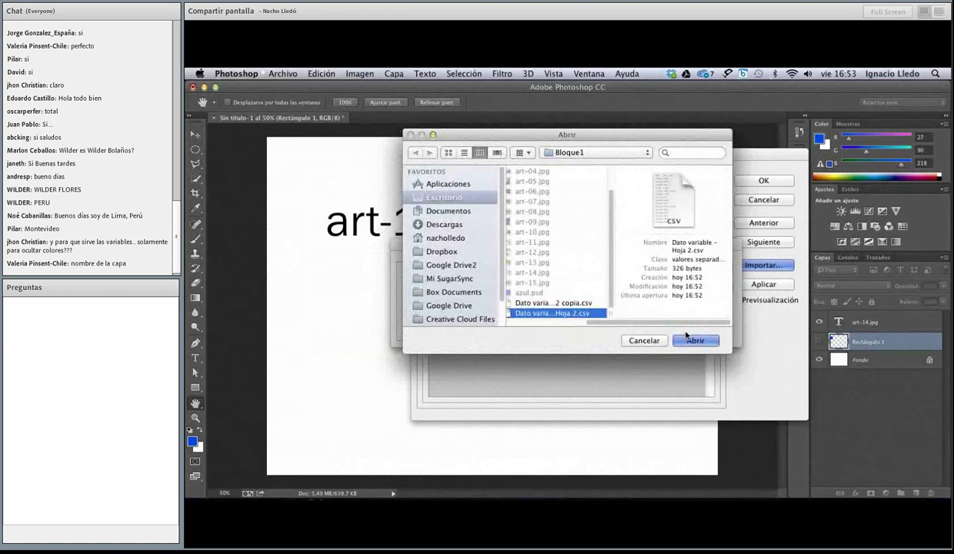
pyautogui.click(687, 340)
pyautogui.click(692, 267)
# Step: Move the Variables dialog clear of the artwork text and preview Conjunto de datos 1 and Conjunto de datos 2
pyautogui.moveTo(660, 154); pyautogui.dragTo(691, 297)
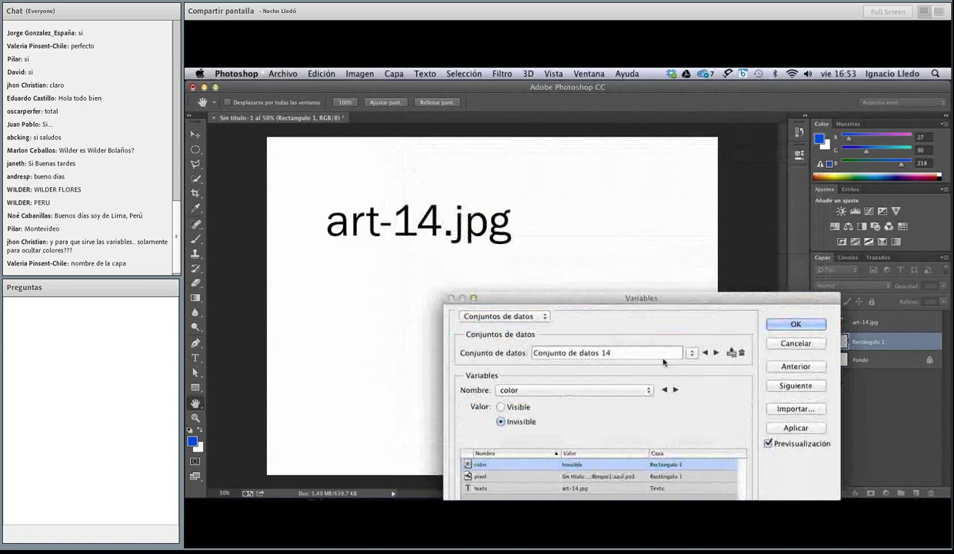
pyautogui.click(684, 354)
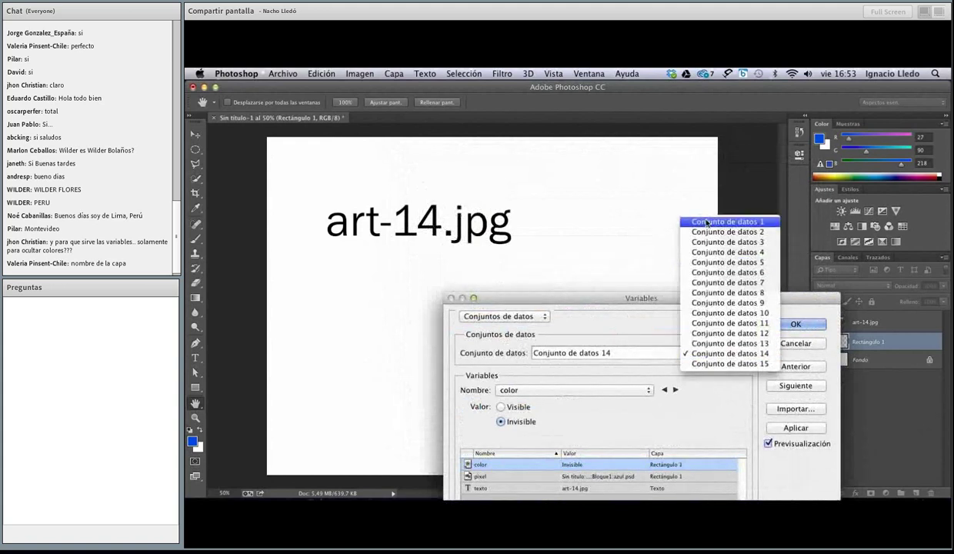
pyautogui.click(723, 216)
pyautogui.click(714, 352)
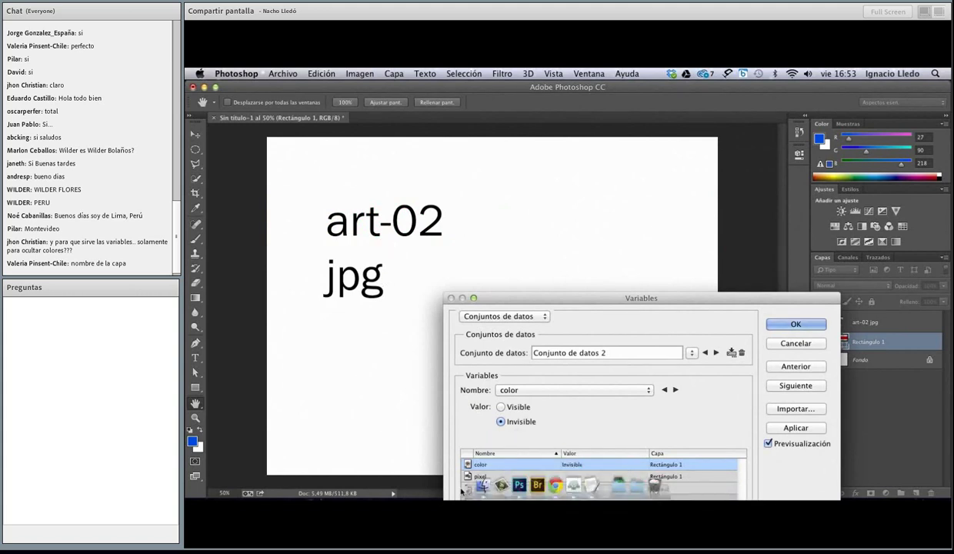
# Step: Switch to Finder, open Dato variable - Hoja 2.csv and its copy in TextEdit, and place them side by side to compare the rows
pyautogui.click(481, 483)
pyautogui.doubleClick(716, 354)
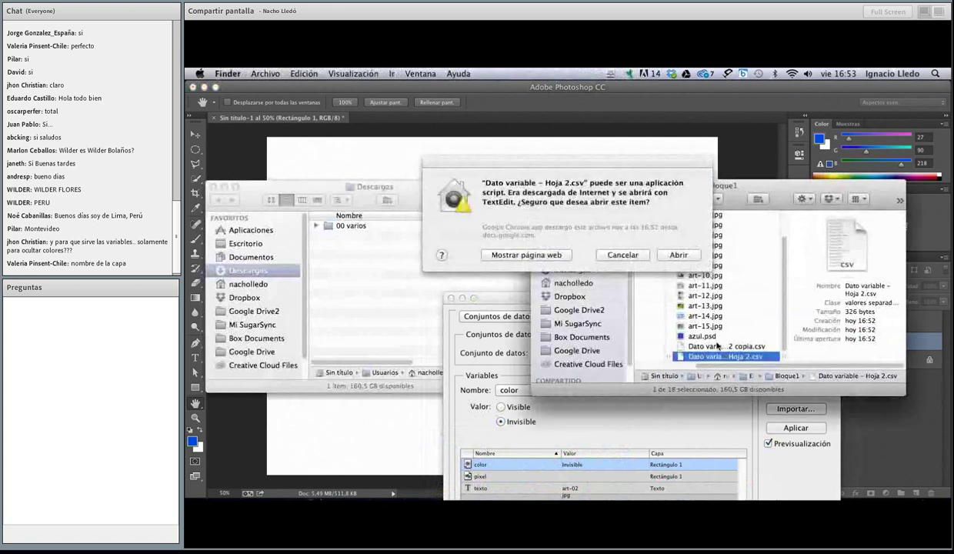
pyautogui.press('Return')
pyautogui.doubleClick(726, 347)
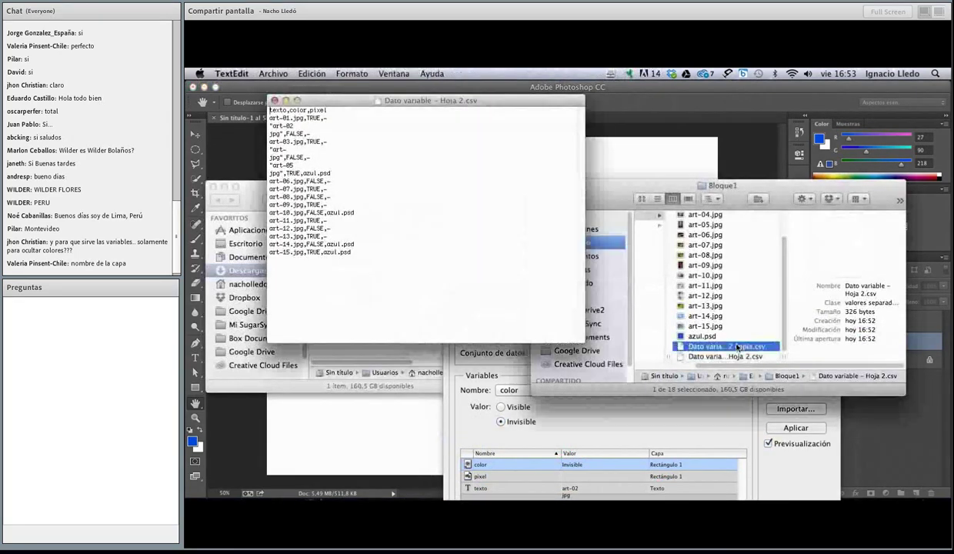
pyautogui.click(653, 255)
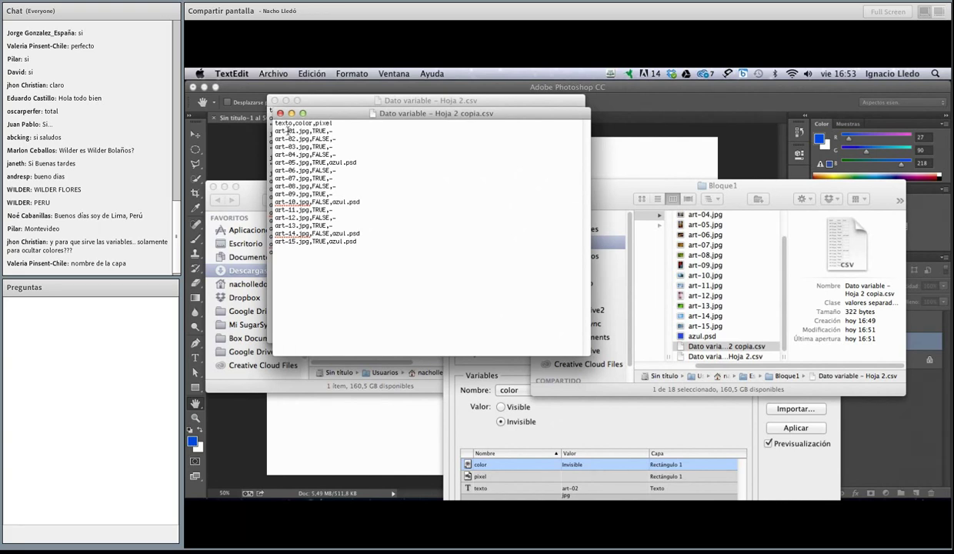
pyautogui.moveTo(342, 112); pyautogui.dragTo(663, 100)
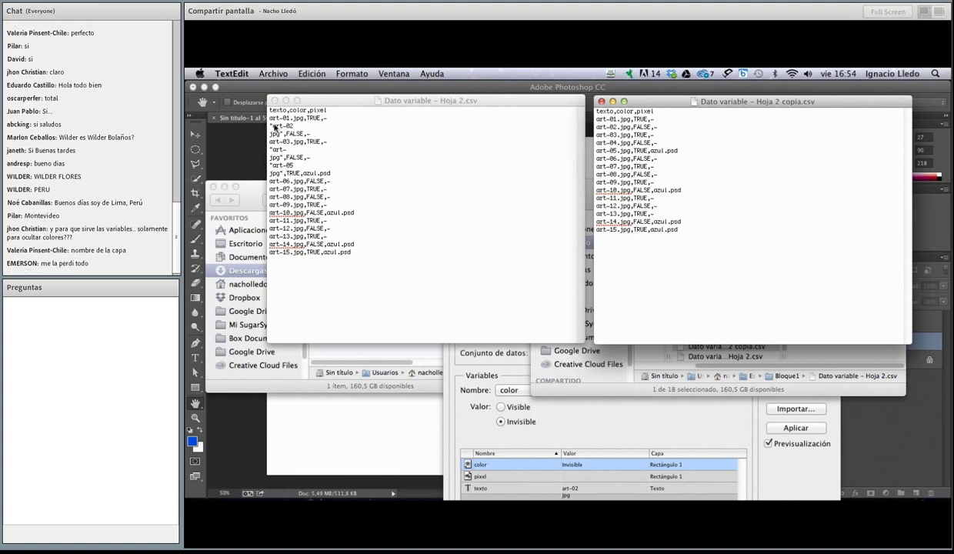
# Step: Add an extra quotation mark before art-02 and after jpg in Dato variable - Hoja 2.csv, and close the file
pyautogui.click(273, 127)
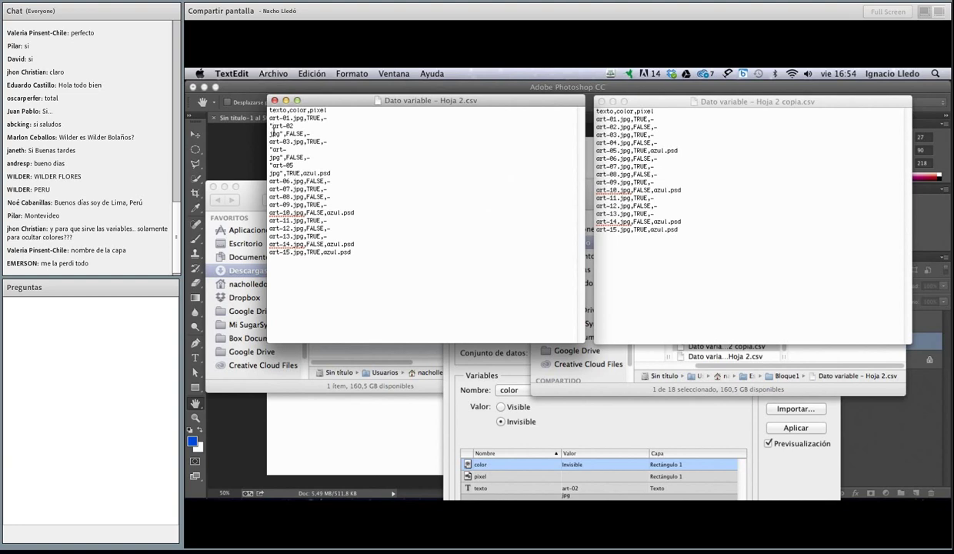
pyautogui.click(267, 126)
pyautogui.write('"')
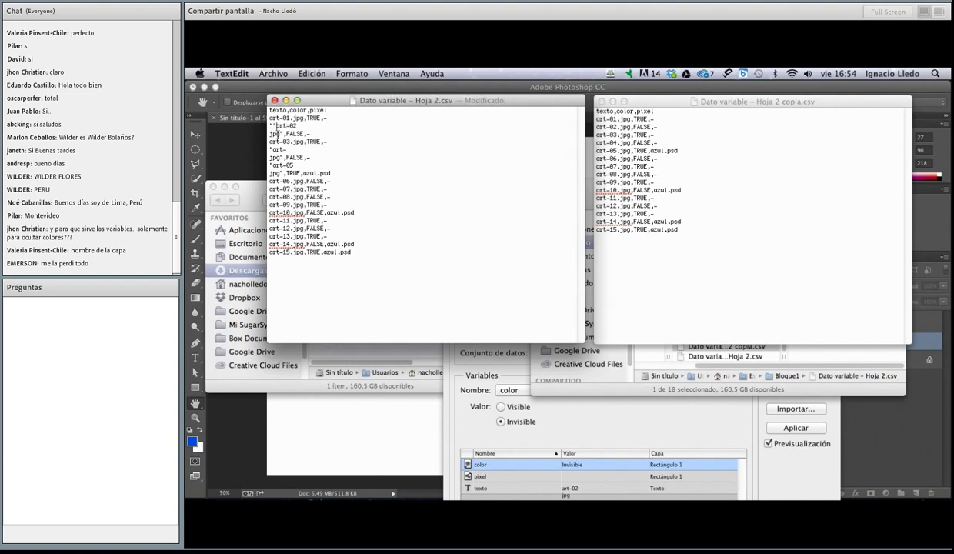
pyautogui.click(281, 134)
pyautogui.write('"')
pyautogui.press('super+w')
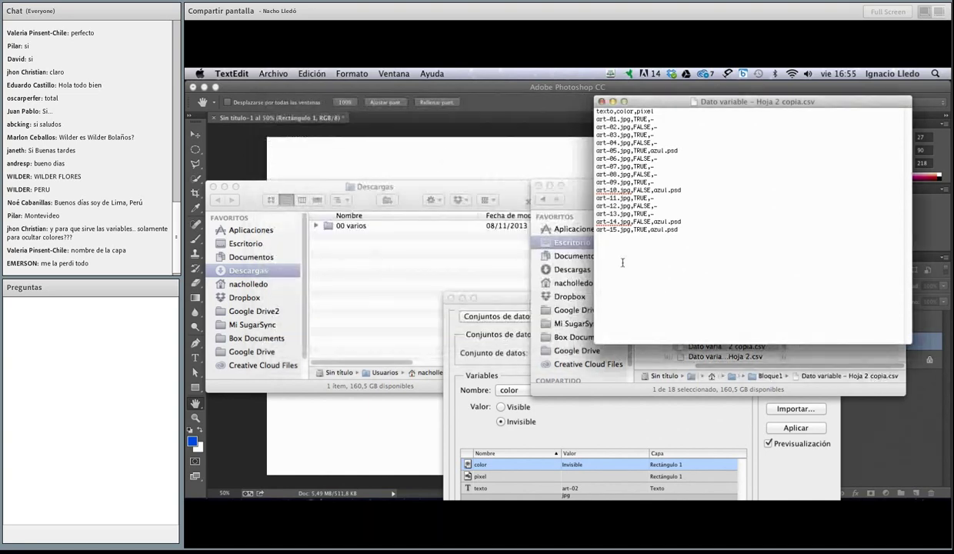
# Step: Reopen Dato variable - Hoja 2.csv from Bloque1 to check the saved quotation marks, and close its window
pyautogui.click(719, 357)
pyautogui.doubleClick(718, 356)
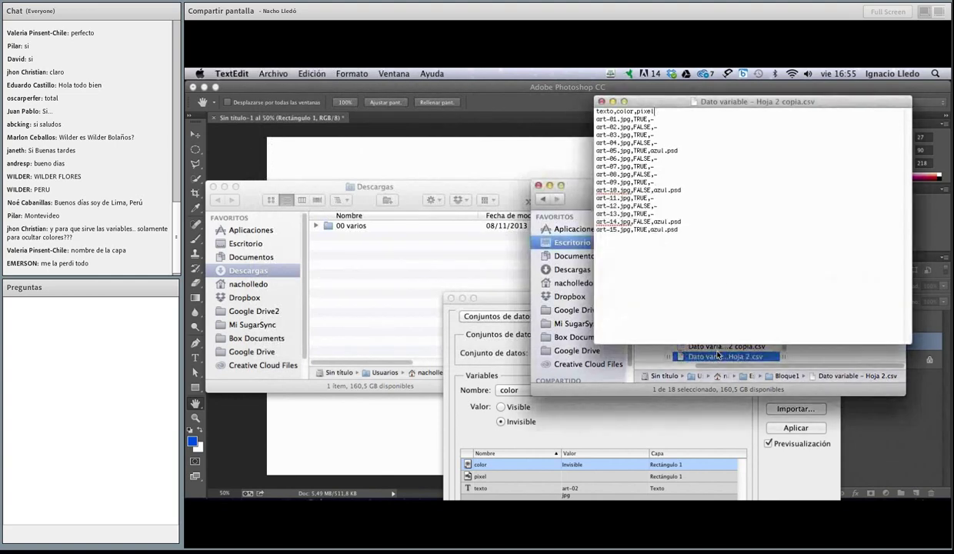
pyautogui.press('Return')
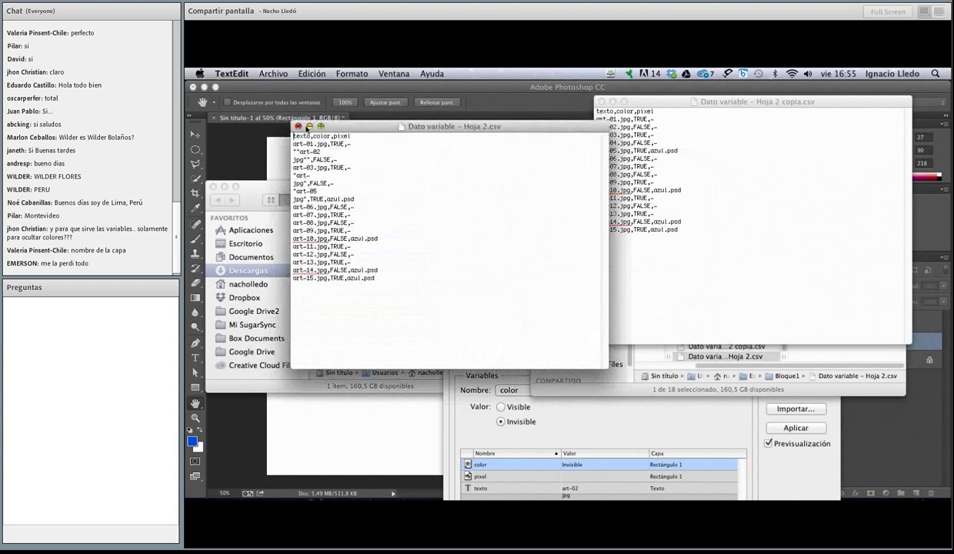
pyautogui.click(299, 126)
# Step: Switch to Photoshop and try to import Dato variable - Hoja 2.csv from Bloque1, replacing the existing data sets
pyautogui.click(405, 435)
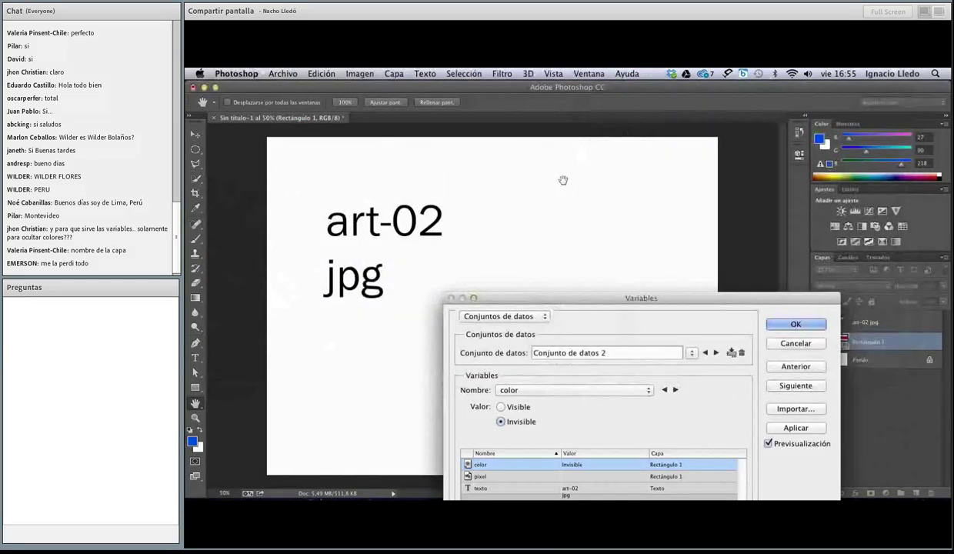
pyautogui.moveTo(583, 292); pyautogui.dragTo(586, 292)
pyautogui.click(819, 404)
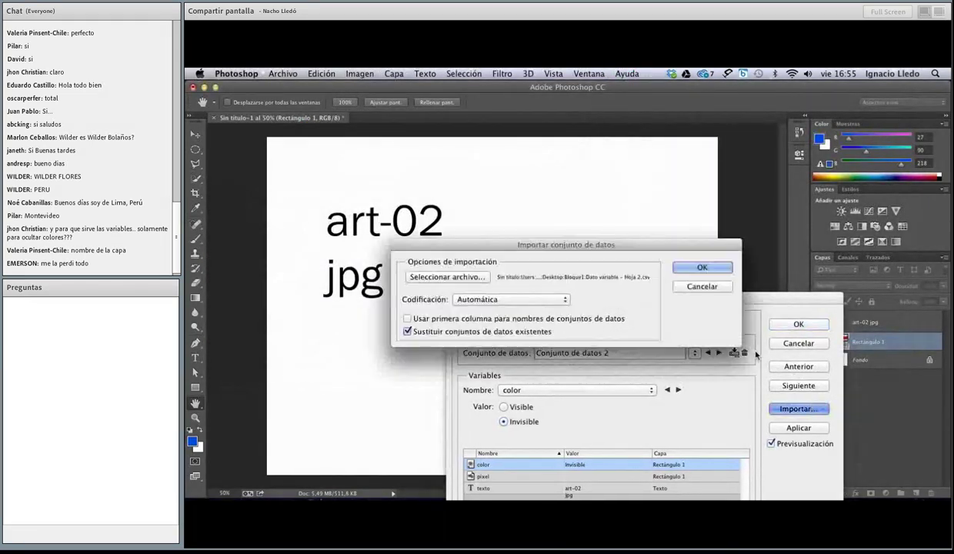
pyautogui.click(462, 277)
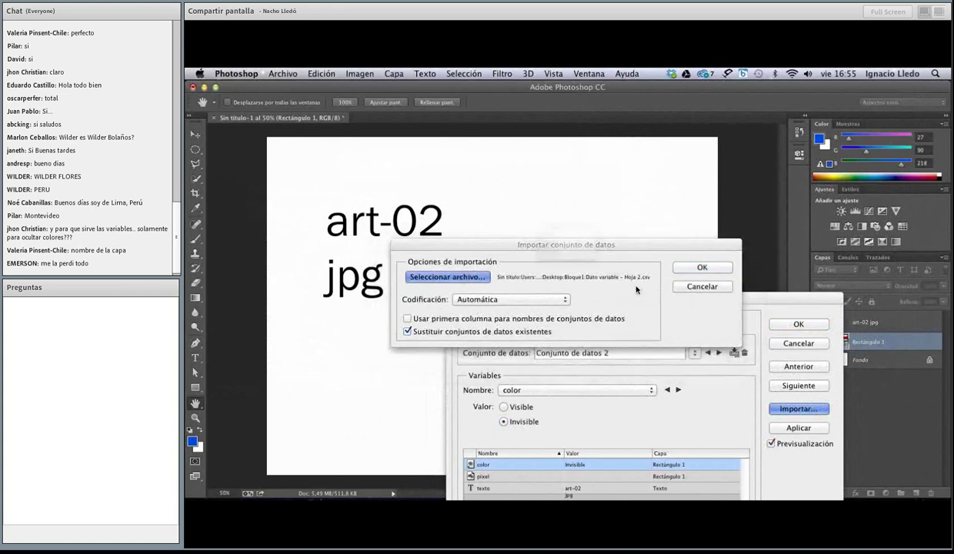
pyautogui.click(669, 313)
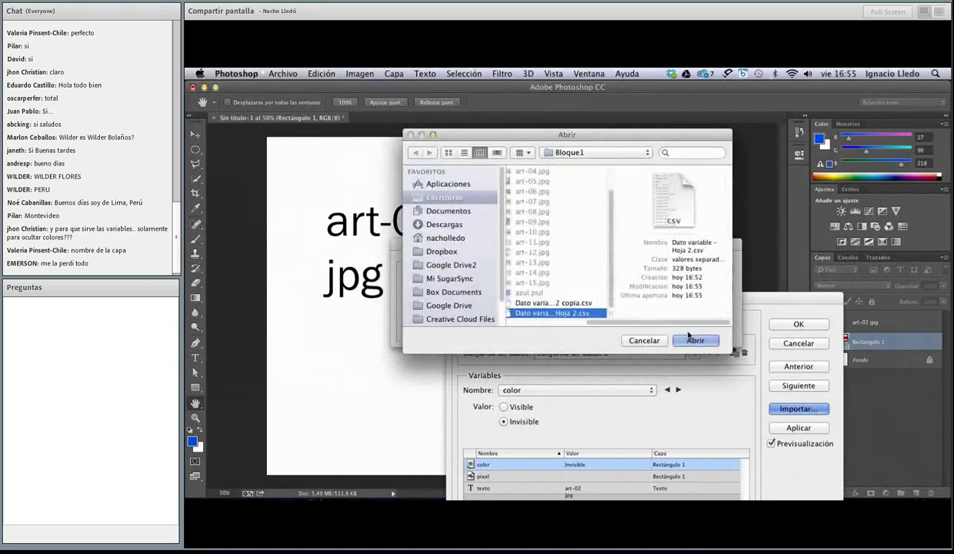
pyautogui.click(695, 340)
pyautogui.click(702, 267)
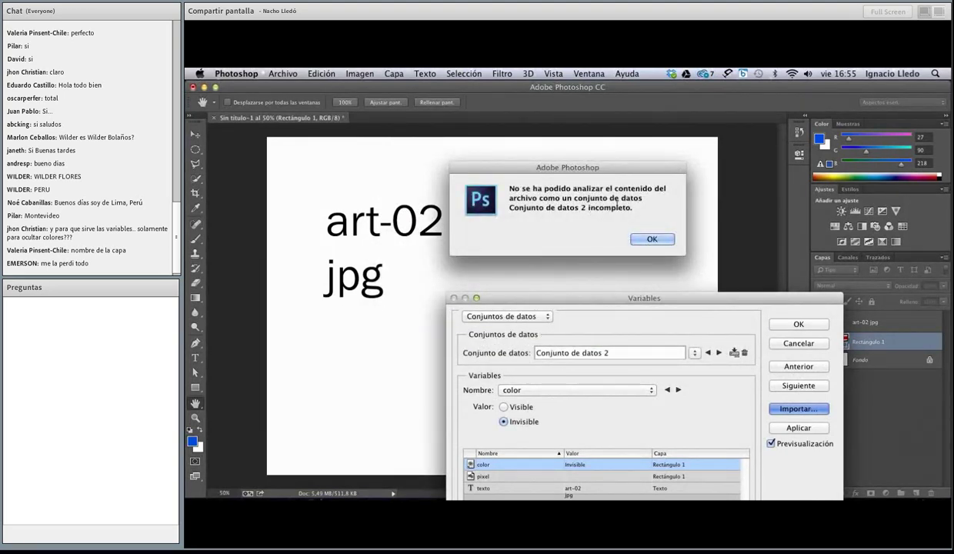
pyautogui.click(648, 239)
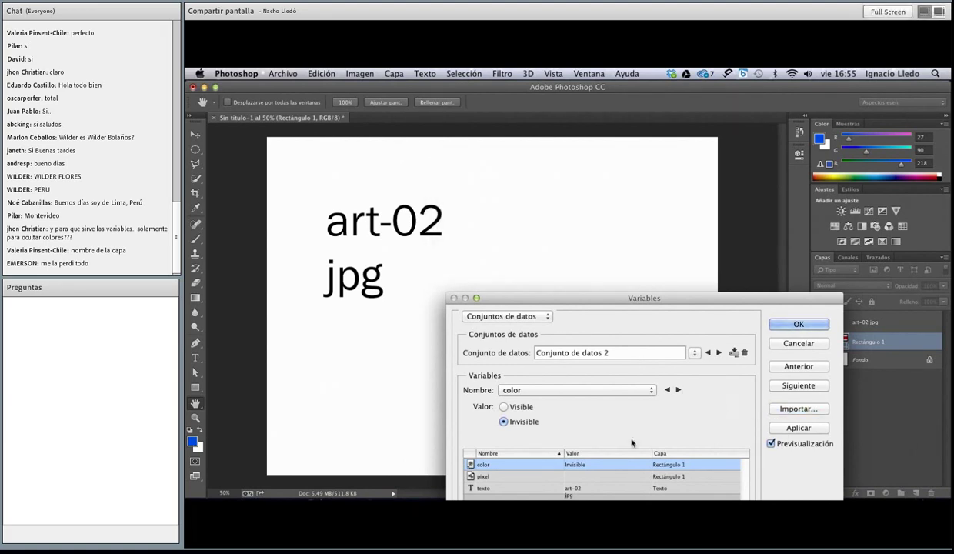
# Step: Reopen Dato variable - Hoja 2.csv from Finder, remove the extra quotation marks before art-02 and after jpg, and close the file
pyautogui.moveTo(335, 497)
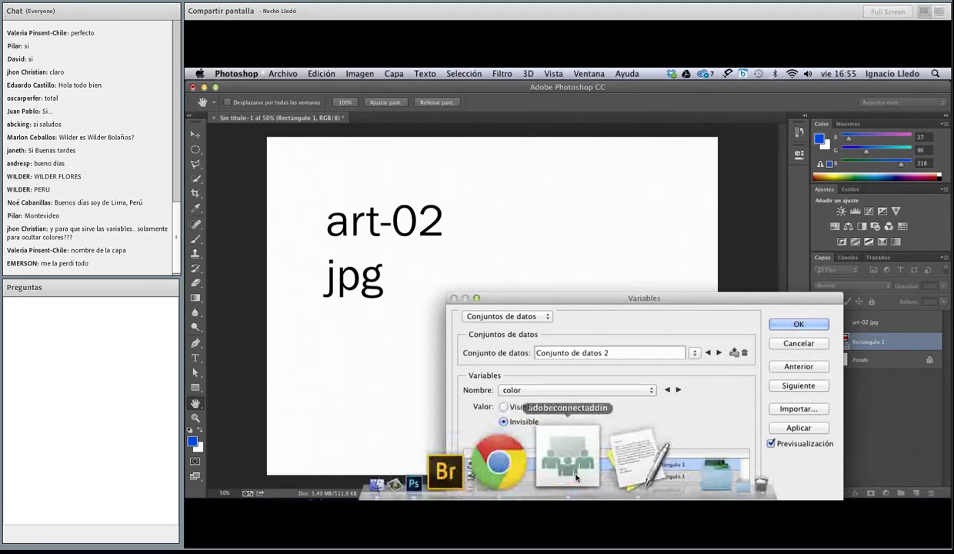
pyautogui.click(463, 457)
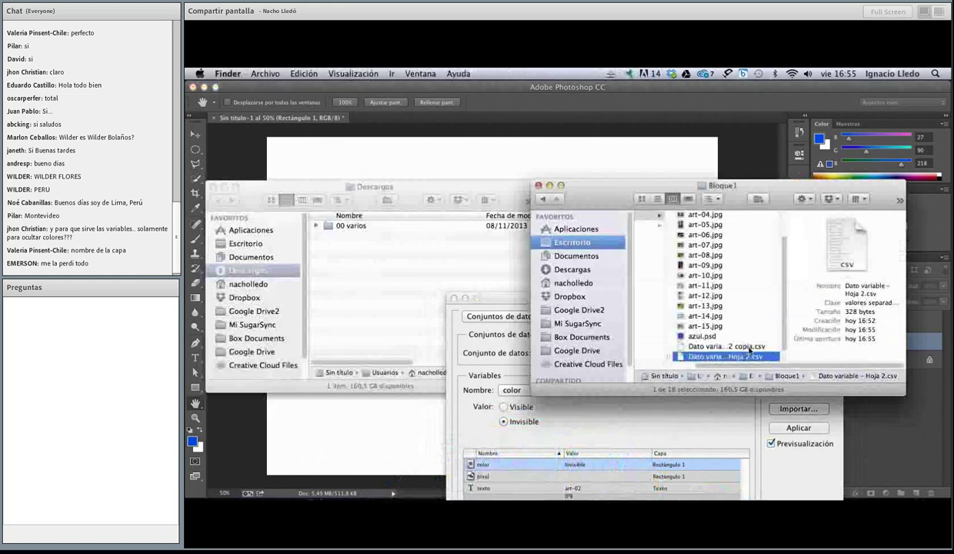
pyautogui.doubleClick(748, 353)
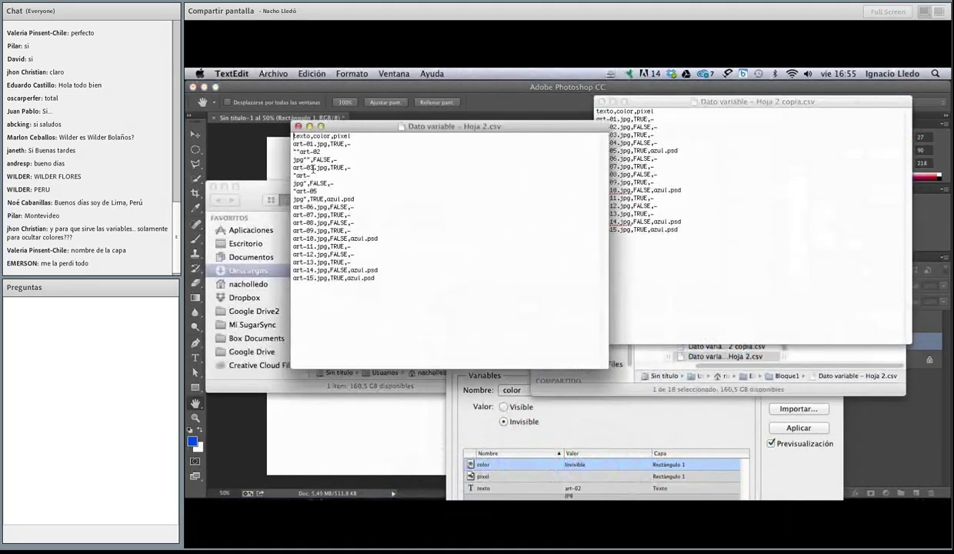
pyautogui.click(296, 152)
pyautogui.moveTo(299, 152); pyautogui.dragTo(293, 151)
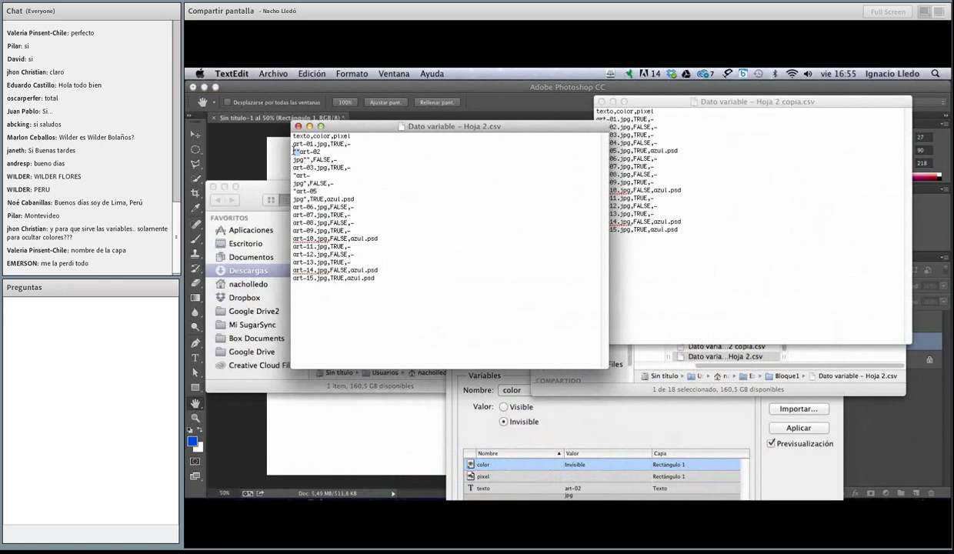
pyautogui.click(306, 159)
pyautogui.doubleClick(305, 159)
pyautogui.click(298, 152)
pyautogui.press('BackSpace')
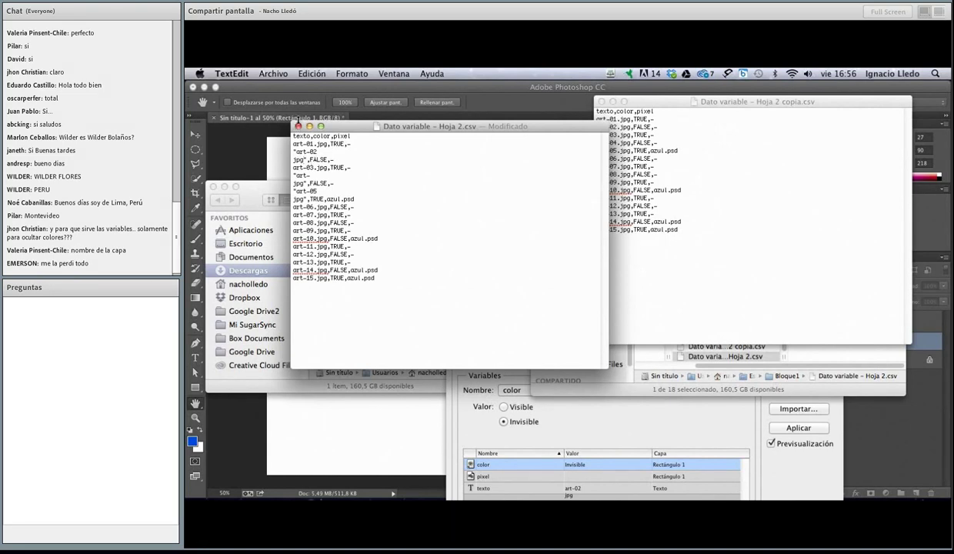
pyautogui.click(297, 125)
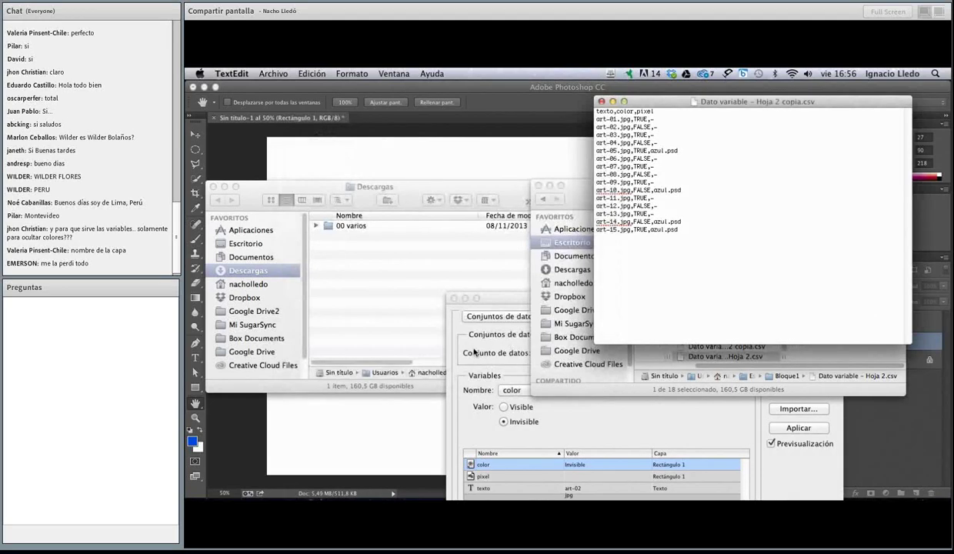
# Step: Return to Photoshop and import the corrected Dato variable - Hoja 2.csv with automatic encoding, replacing the existing data sets
pyautogui.click(864, 385)
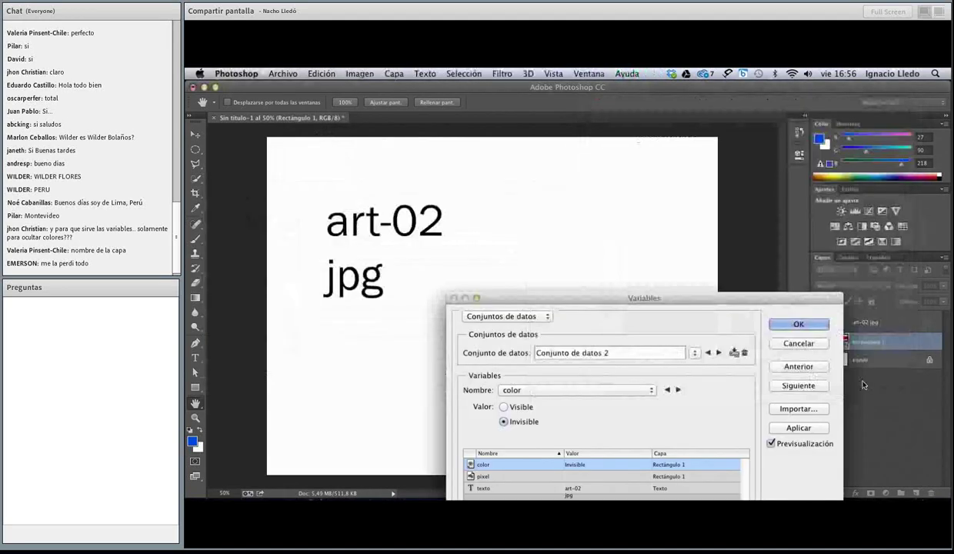
pyautogui.click(807, 409)
pyautogui.click(432, 269)
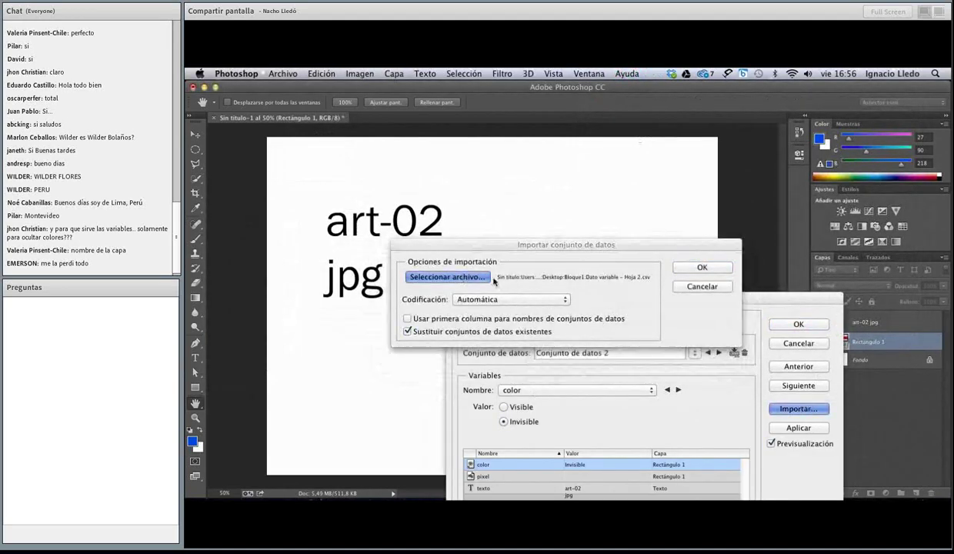
pyautogui.scroll(-3, 610, 302)
pyautogui.click(677, 308)
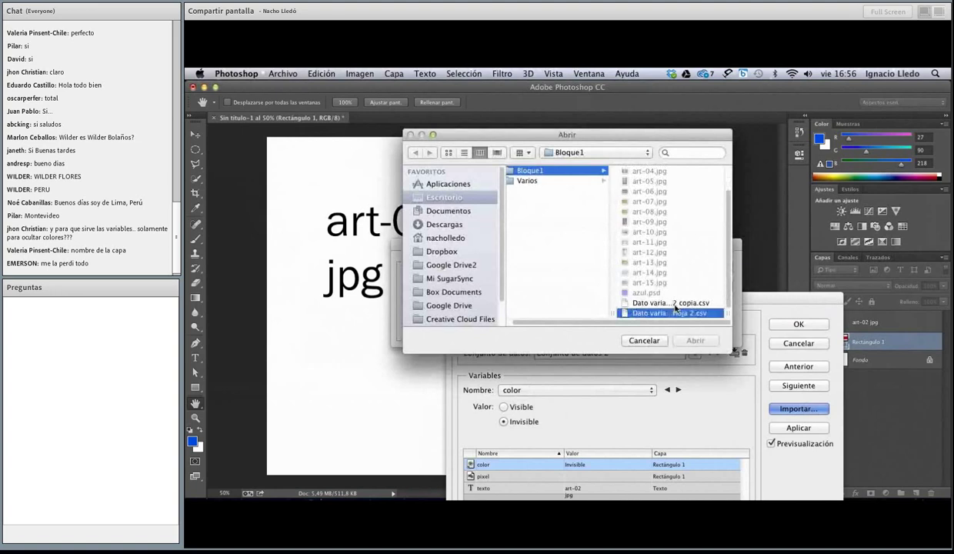
pyautogui.click(691, 340)
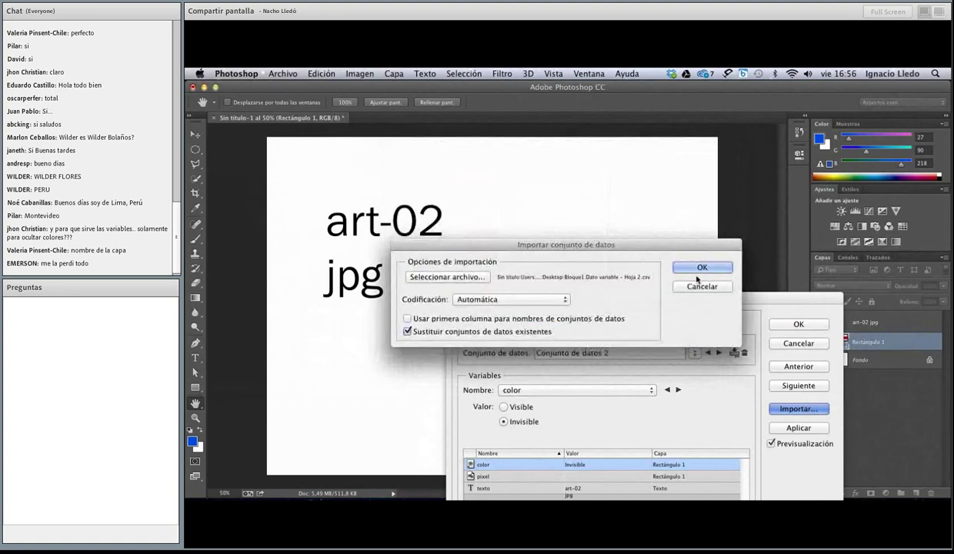
pyautogui.click(697, 267)
# Step: Move the Variables dialog off the artwork text, preview Conjunto de datos 3 and Conjunto de datos 2, and recentre the dialog
pyautogui.moveTo(702, 298); pyautogui.dragTo(763, 190)
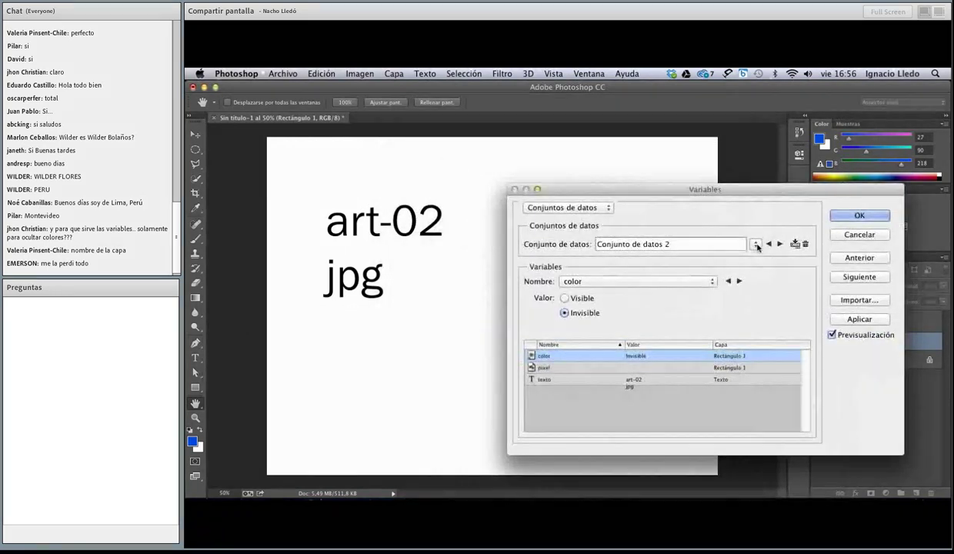
pyautogui.click(768, 244)
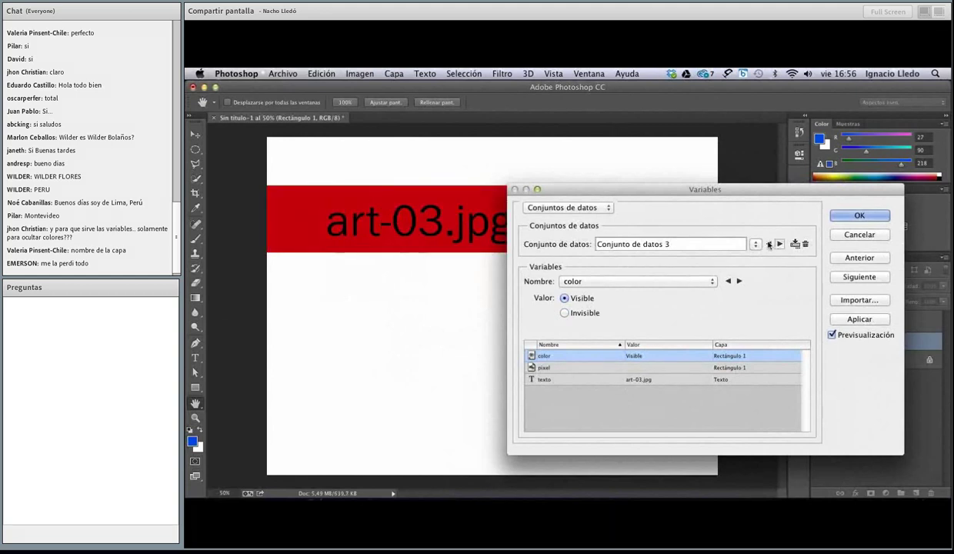
pyautogui.click(768, 244)
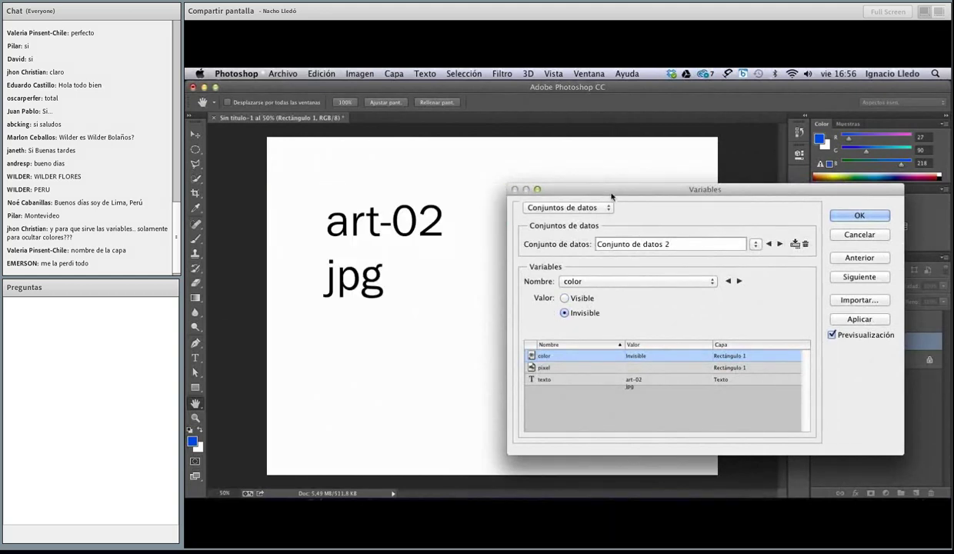
pyautogui.moveTo(613, 190); pyautogui.dragTo(446, 147)
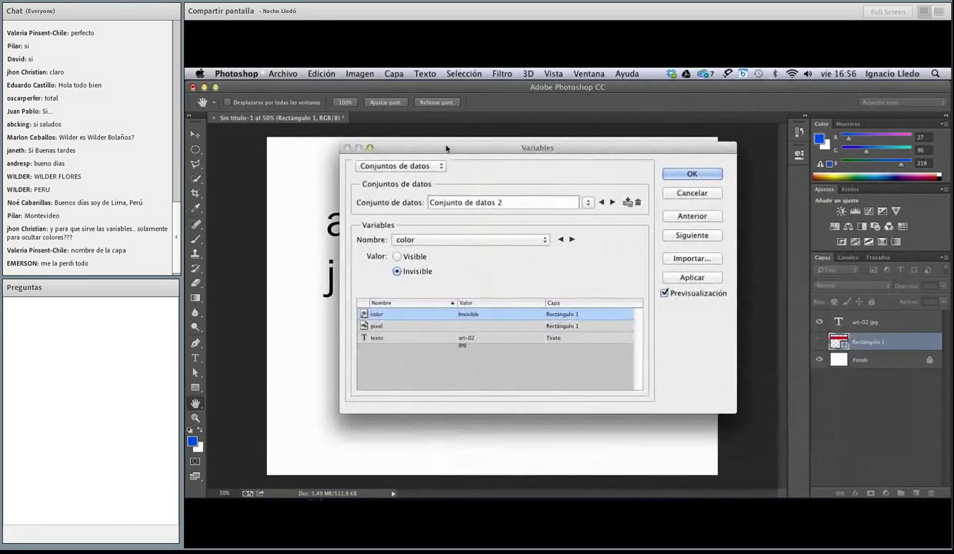